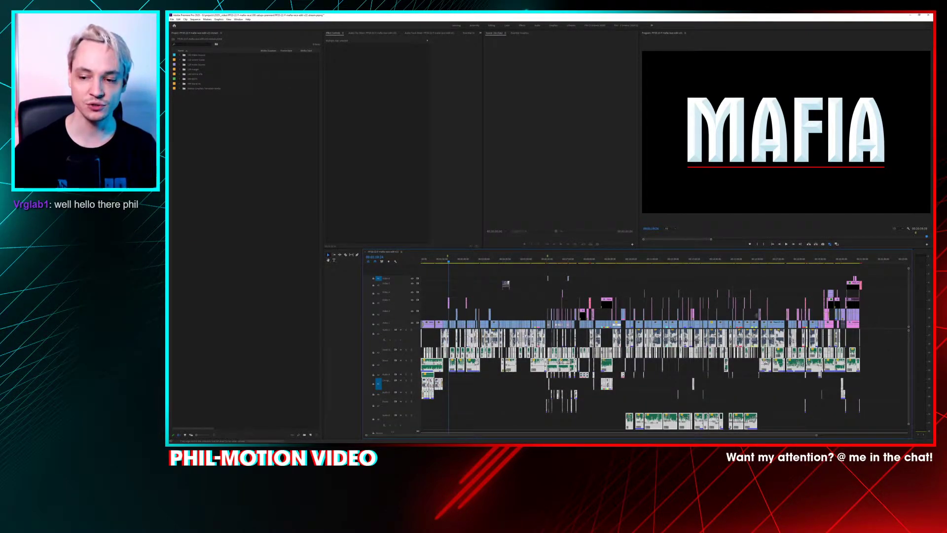
Step: Select the video-track clips across the whole sequence, and clear that selection by picking the empty gap on a lower audio track
{"action": "left_click_drag", "start_coordinate": [497, 269], "coordinate": [882, 325]}
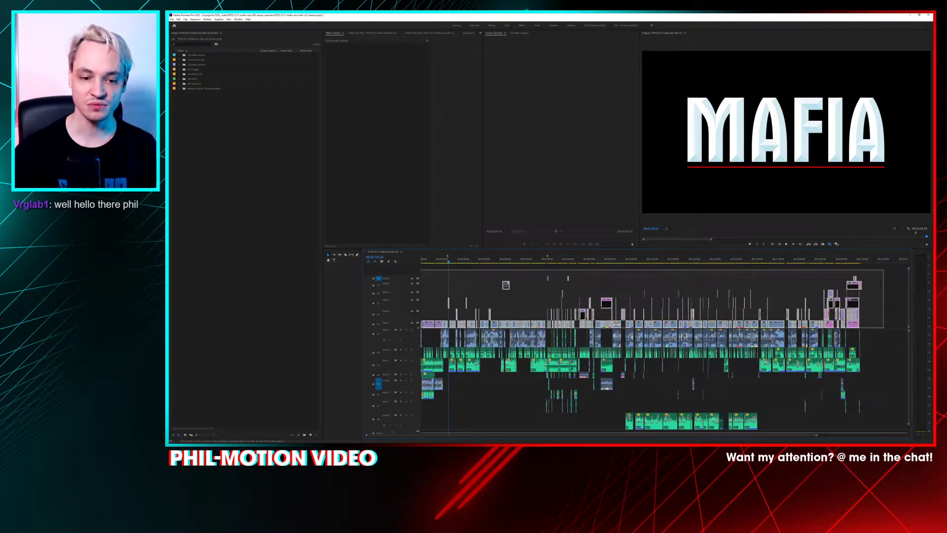
{"action": "left_click", "coordinate": [510, 308]}
{"action": "left_click", "coordinate": [497, 395]}
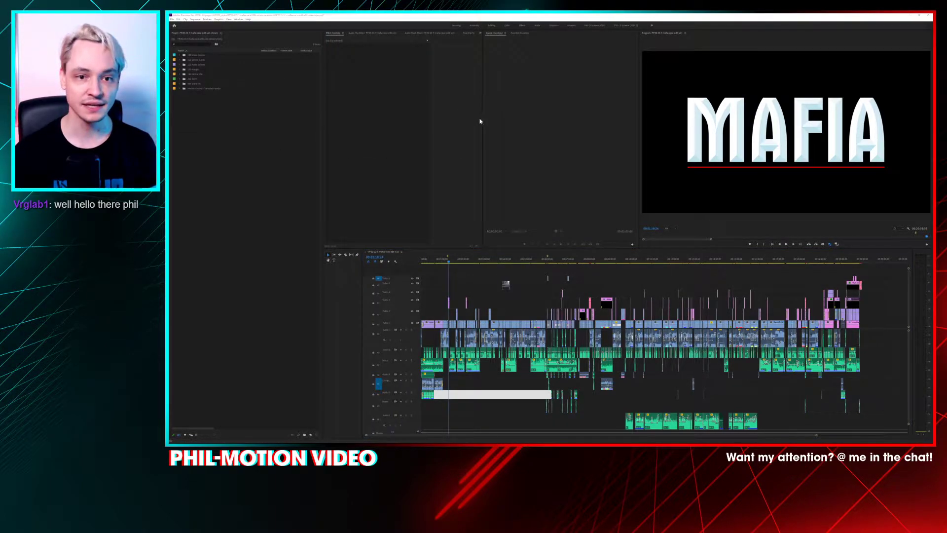
Step: Switch to the My Hours activity report in the browser, enlarge the page and highlight the total hours figure
{"action": "key", "text": "alt+Tab"}
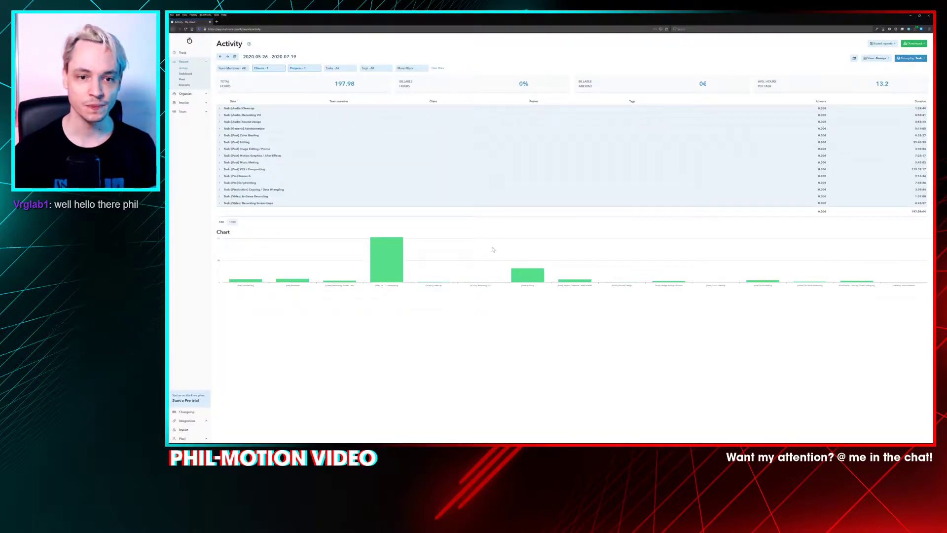
{"action": "key", "text": "ctrl+plus"}
{"action": "key", "text": "ctrl+plus"}
{"action": "key", "text": "ctrl+plus"}
{"action": "key", "text": "ctrl+plus"}
{"action": "key", "text": "ctrl+plus"}
{"action": "key", "text": "ctrl+plus"}
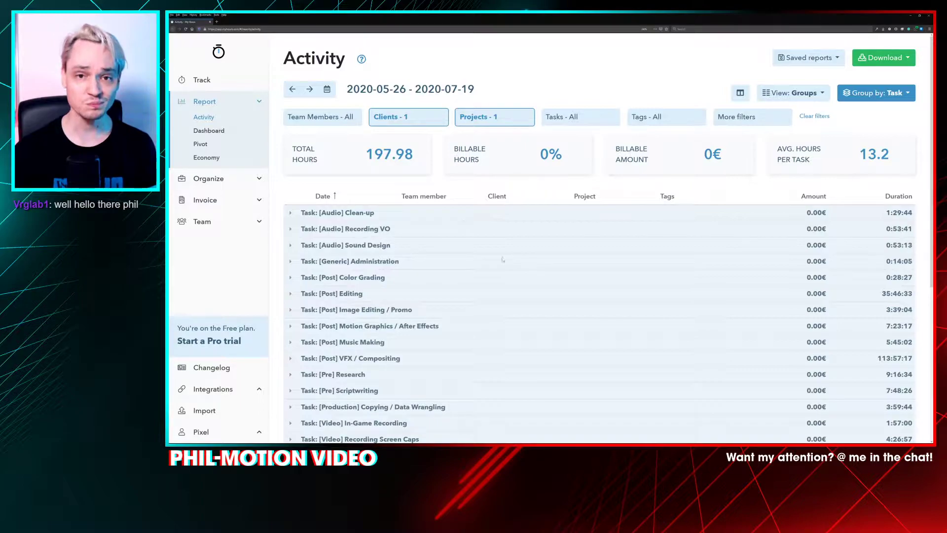
{"action": "double_click", "coordinate": [367, 165]}
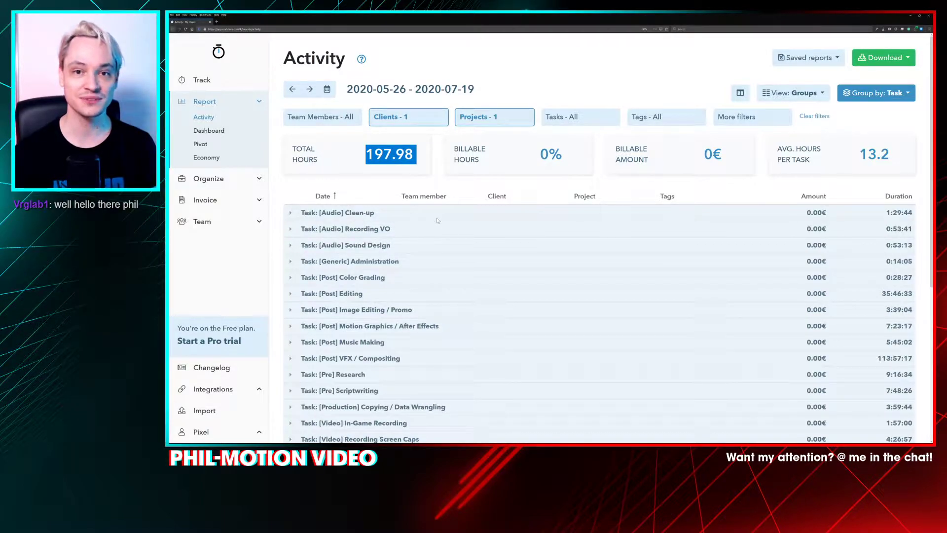
Step: Highlight the [Post] VFX / Compositing row in the task list, including its amount and duration
{"action": "scroll", "coordinate": [404, 232], "scroll_direction": "down", "scroll_amount": 2}
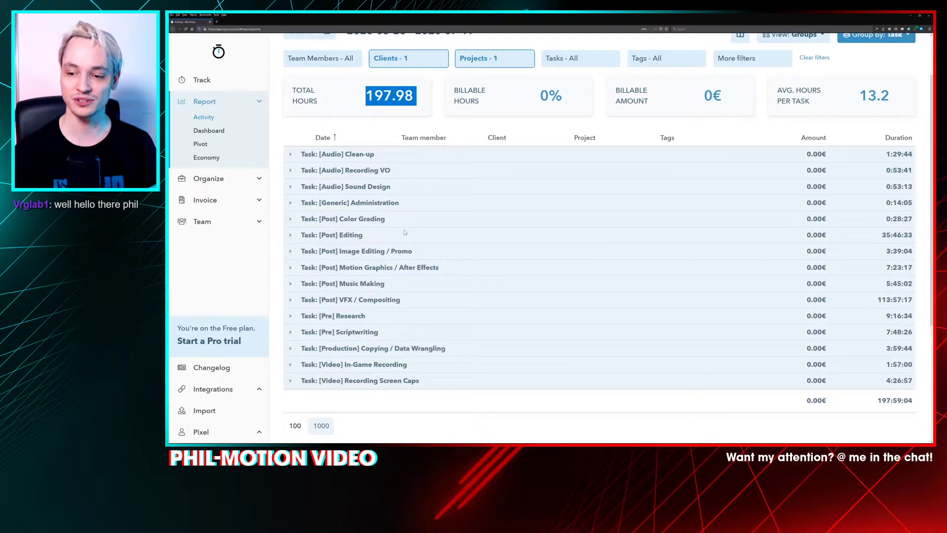
{"action": "left_click_drag", "start_coordinate": [301, 300], "coordinate": [403, 305]}
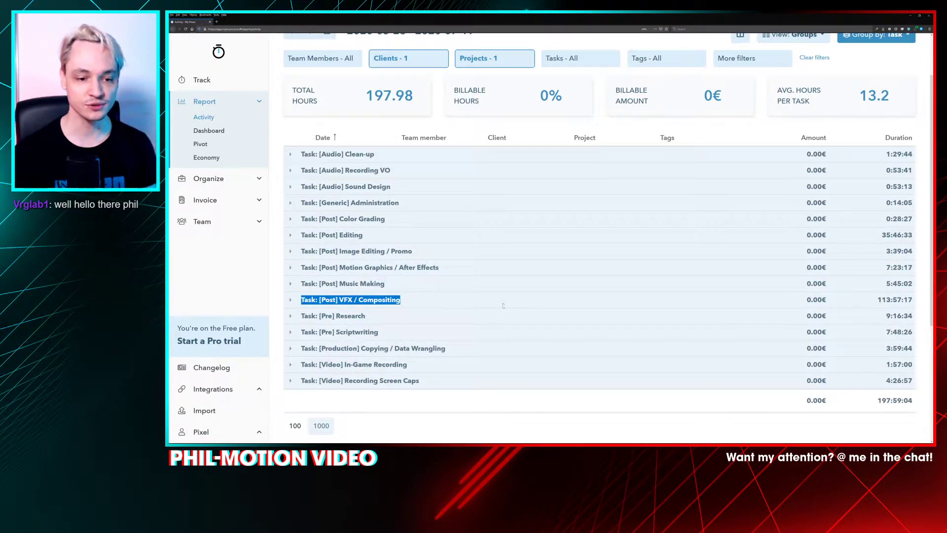
{"action": "triple_click", "coordinate": [817, 305]}
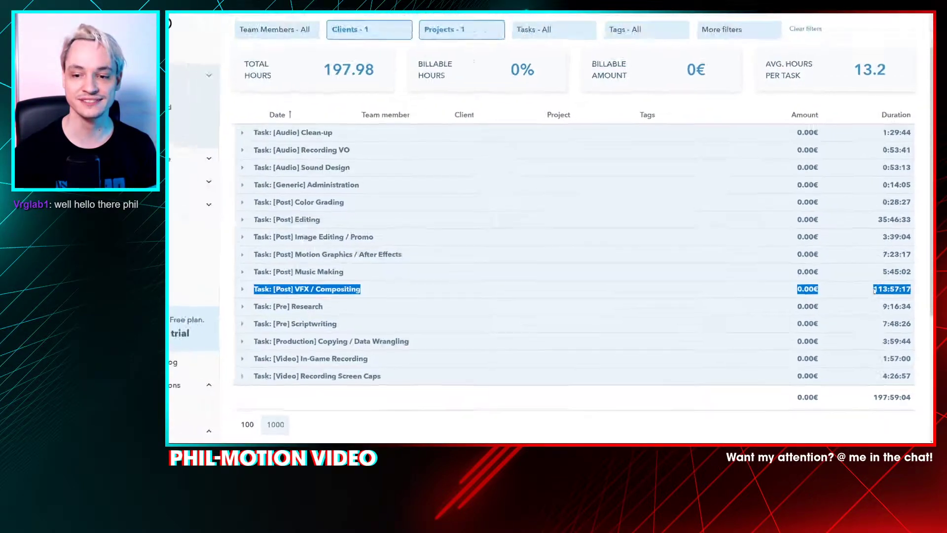
Step: Expand the [Pre] Research and [Post] VFX / Compositing tasks to view their entries, collapsing each one again
{"action": "left_click", "coordinate": [332, 316]}
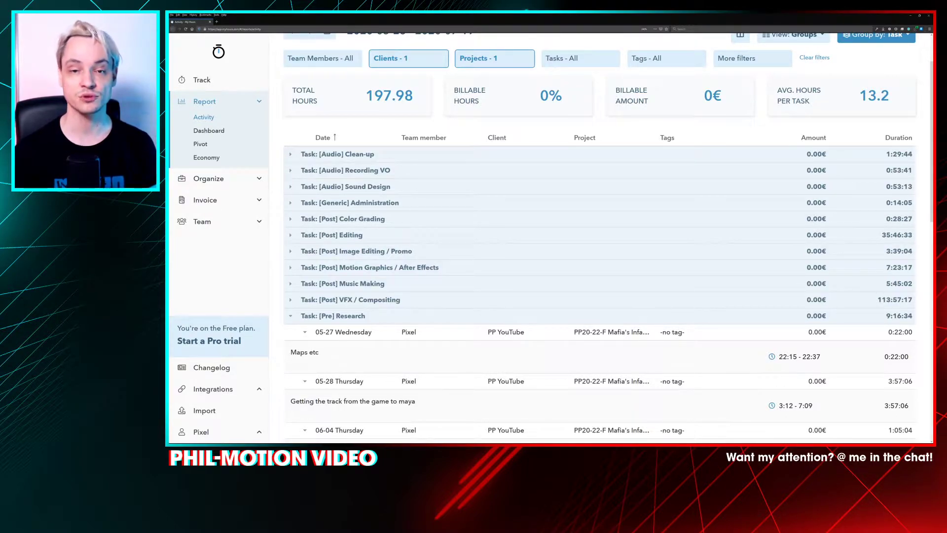
{"action": "left_click", "coordinate": [300, 315]}
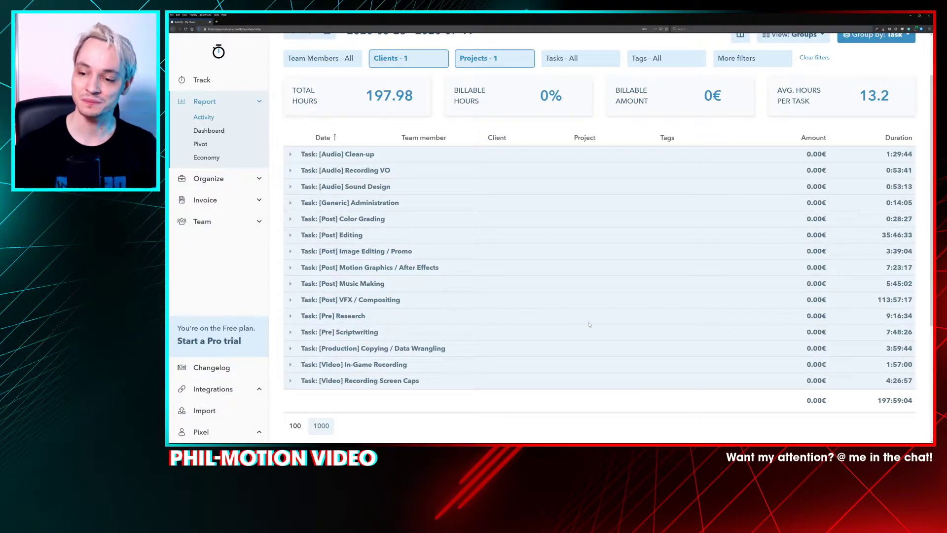
{"action": "left_click_drag", "start_coordinate": [873, 299], "coordinate": [915, 299]}
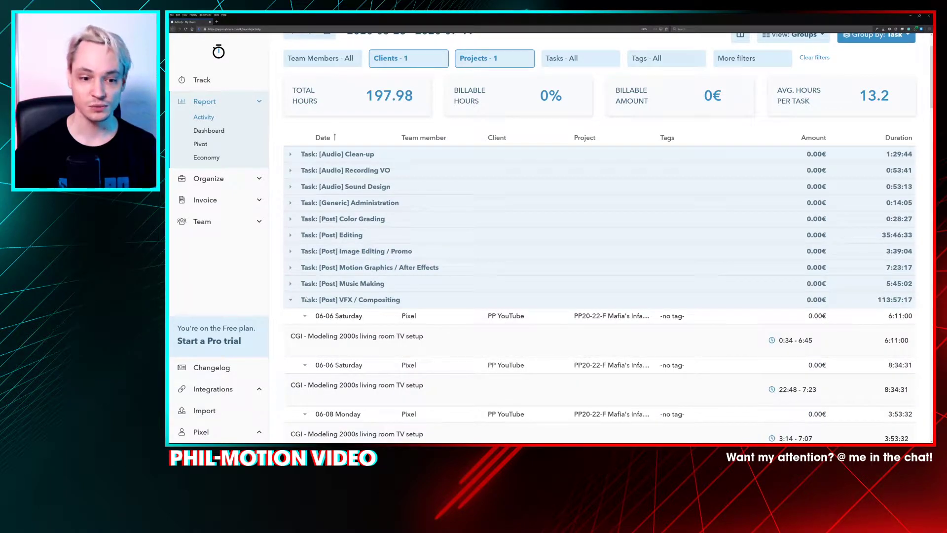
{"action": "left_click", "coordinate": [290, 300]}
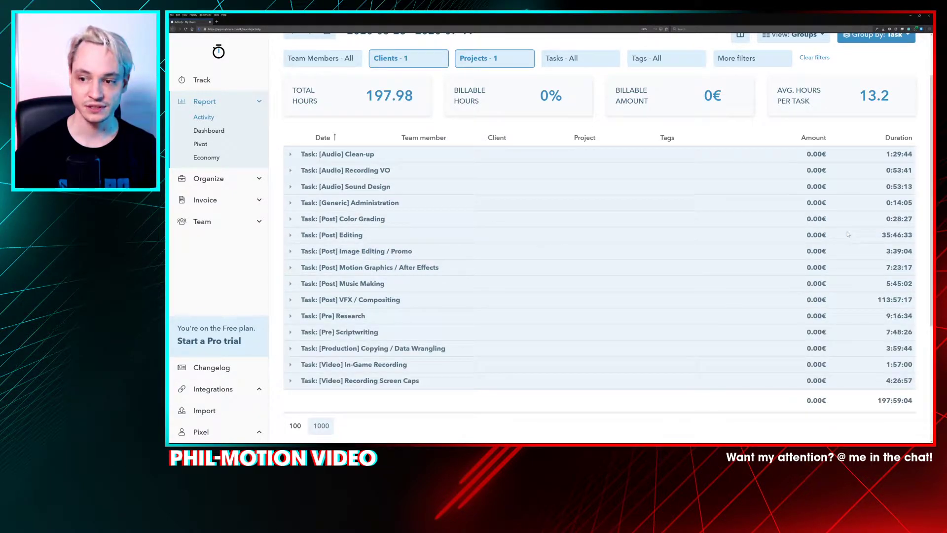
Step: Examine the hours chart below the task list, comparing the VFX, editing, motion graphics, music, data wrangling, research and scriptwriting bars
{"action": "scroll", "coordinate": [897, 235], "scroll_direction": "up", "scroll_amount": 2}
{"action": "scroll", "coordinate": [897, 235], "scroll_direction": "down", "scroll_amount": 5}
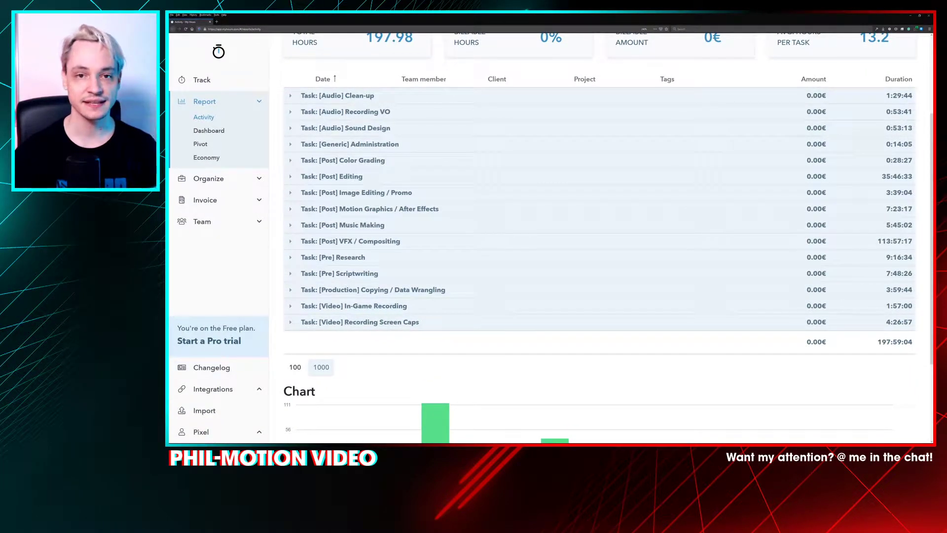
{"action": "scroll", "coordinate": [600, 237], "scroll_direction": "down", "scroll_amount": 2}
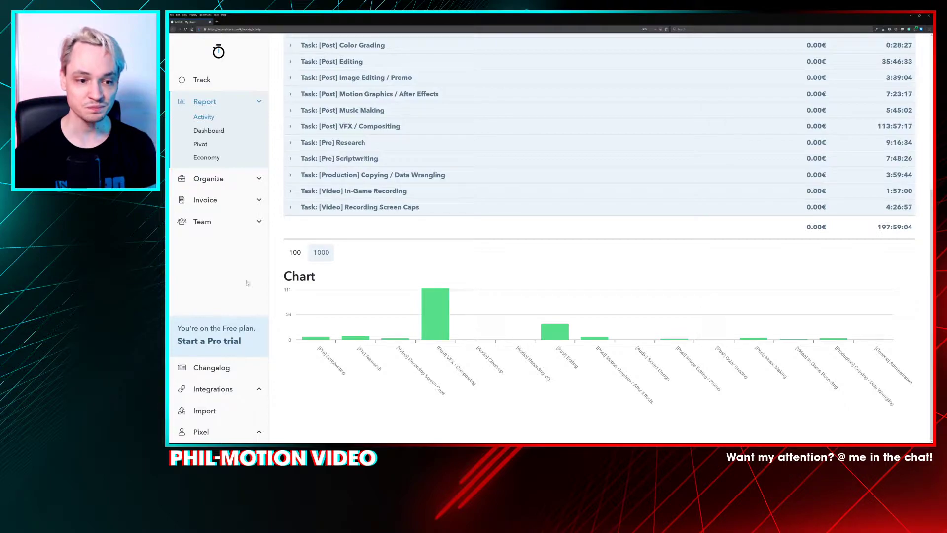
{"action": "mouse_move", "coordinate": [445, 334]}
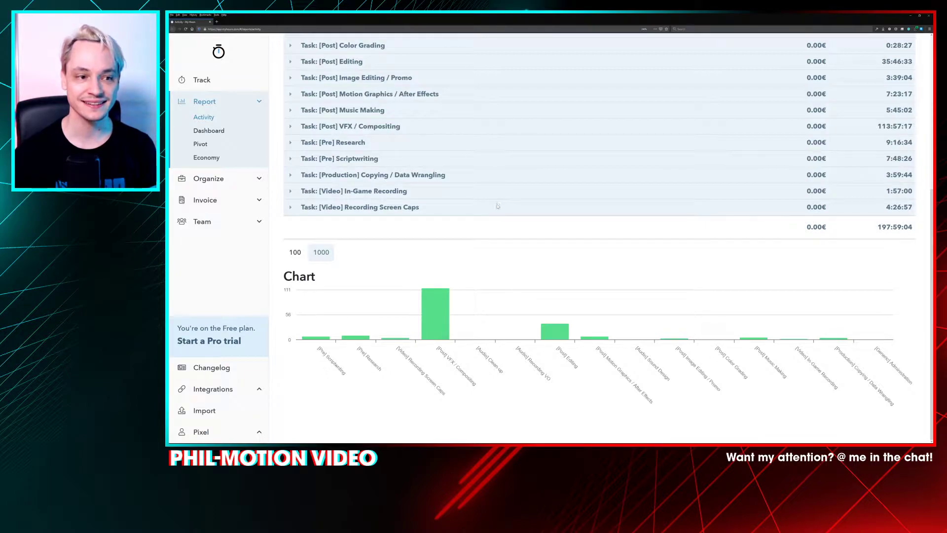
{"action": "scroll", "coordinate": [481, 211], "scroll_direction": "up", "scroll_amount": 5}
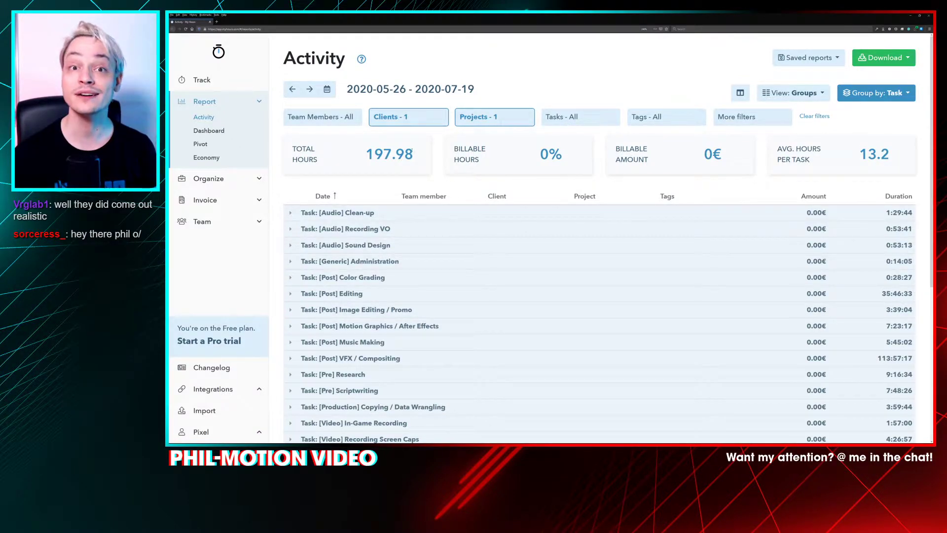
{"action": "scroll", "coordinate": [424, 156], "scroll_direction": "down", "scroll_amount": 5}
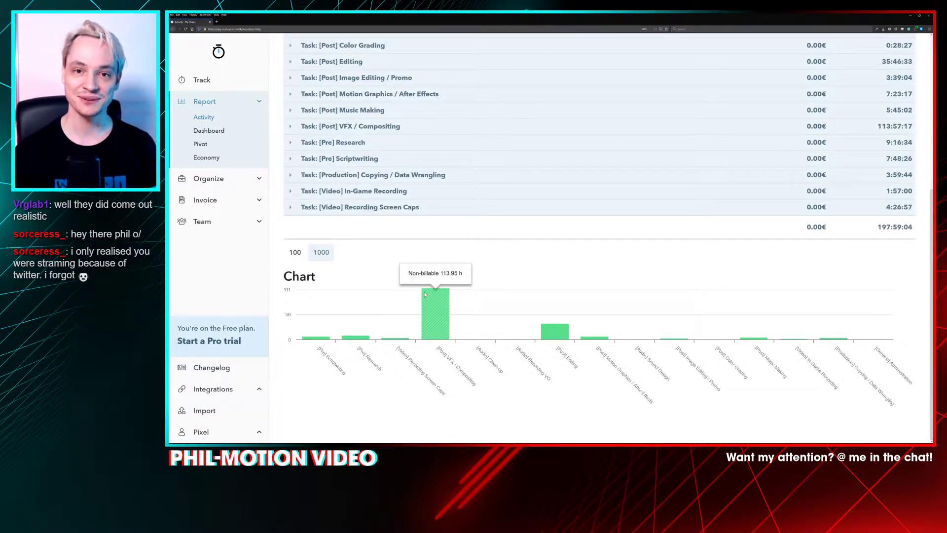
{"action": "mouse_move", "coordinate": [544, 304]}
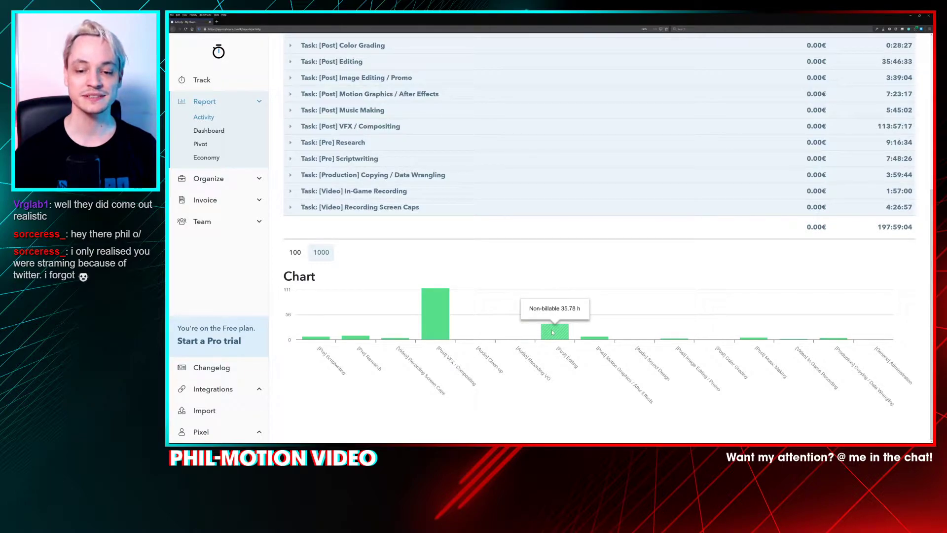
{"action": "mouse_move", "coordinate": [603, 332]}
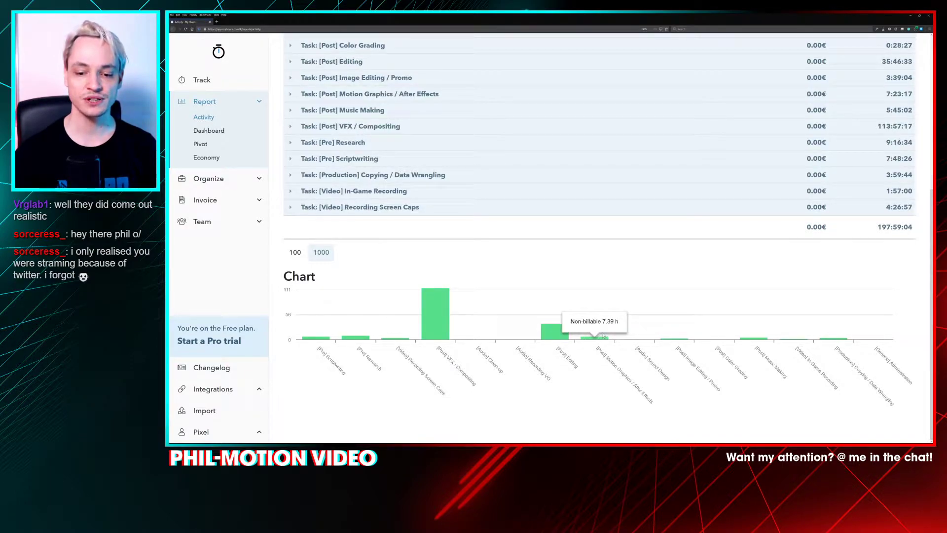
{"action": "mouse_move", "coordinate": [483, 335]}
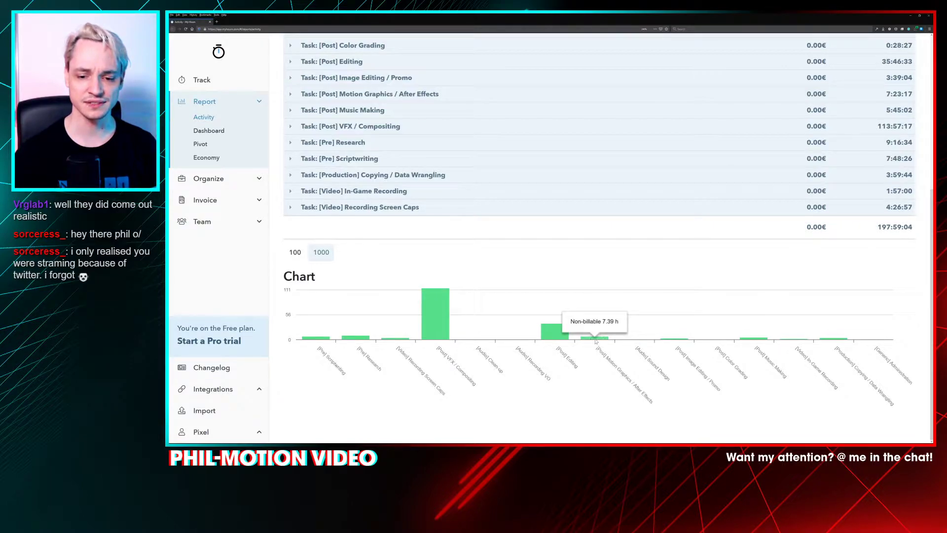
{"action": "mouse_move", "coordinate": [736, 336]}
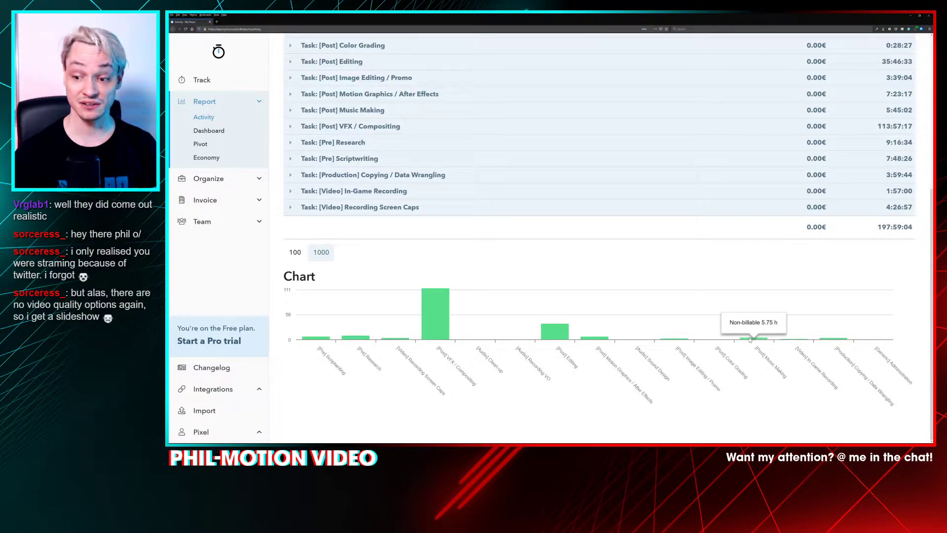
{"action": "mouse_move", "coordinate": [838, 337]}
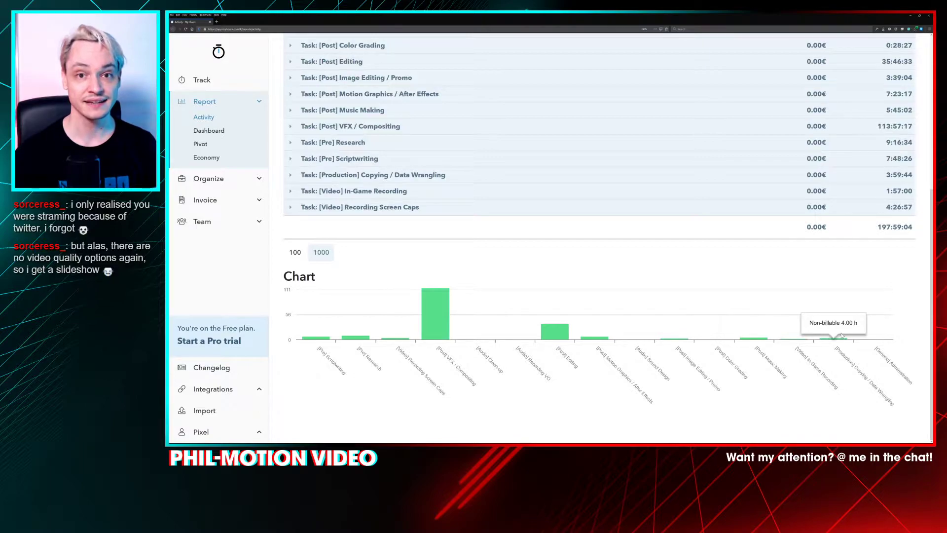
{"action": "mouse_move", "coordinate": [368, 335]}
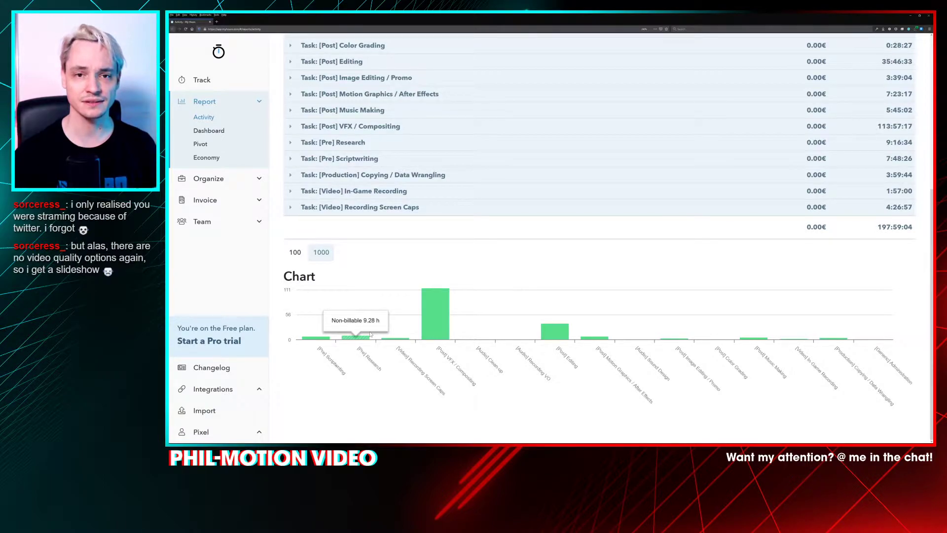
{"action": "mouse_move", "coordinate": [327, 341]}
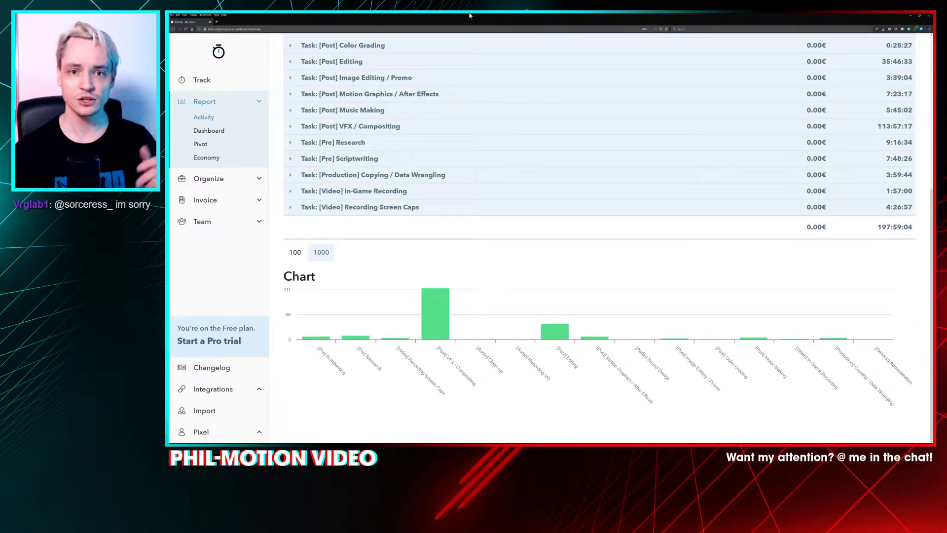
Step: Return to Premiere Pro, preview the racing footage in the sequence and move the playhead back to the sequence start
{"action": "left_click", "coordinate": [910, 15]}
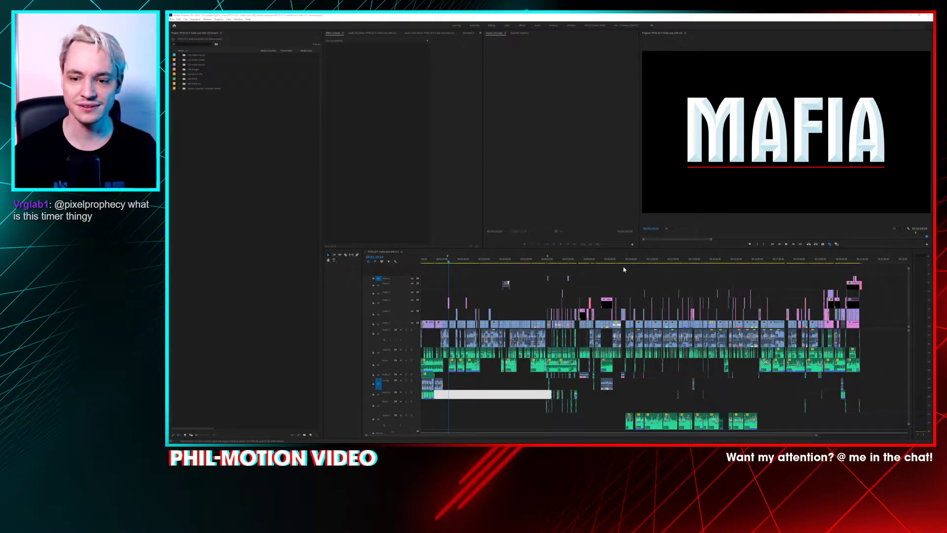
{"action": "left_click_drag", "start_coordinate": [603, 259], "coordinate": [614, 263]}
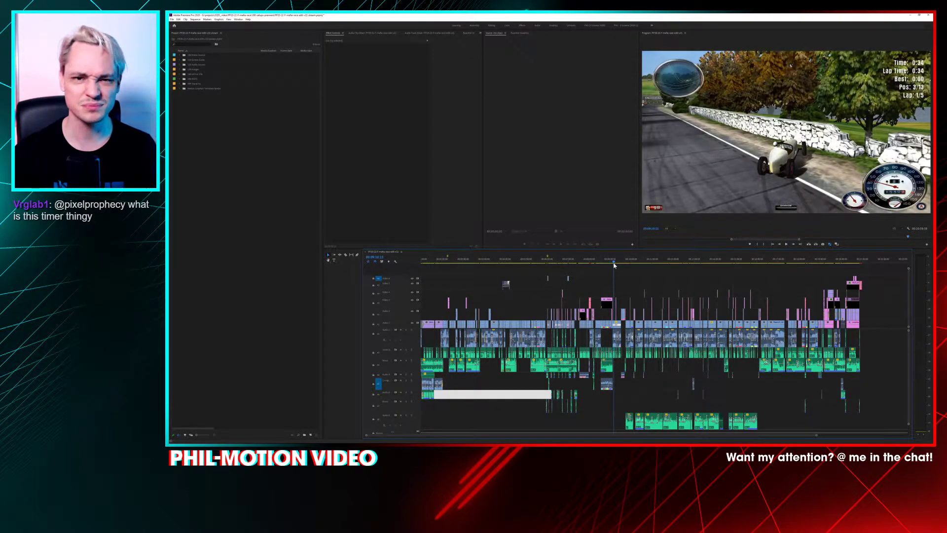
{"action": "key", "text": "Home"}
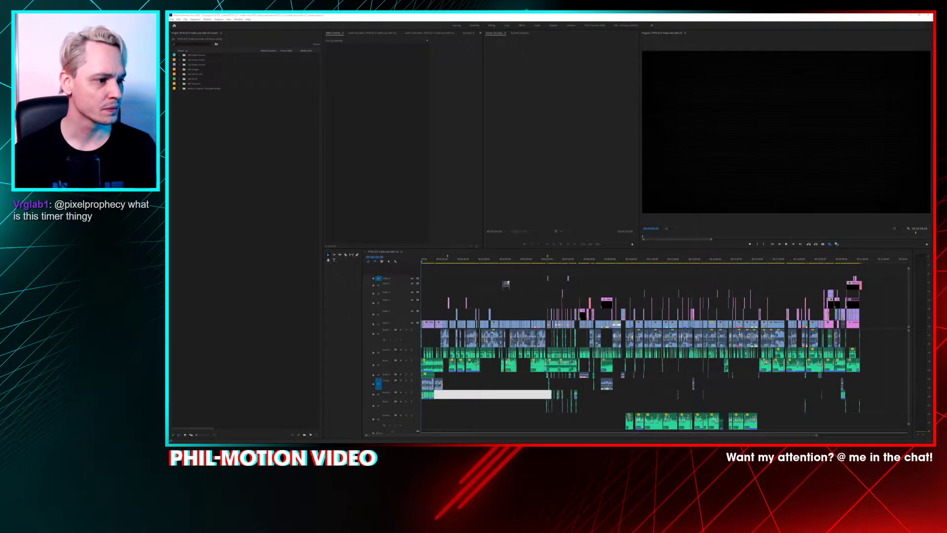
Step: Bring the video script PDF in Acrobat onto this screen and maximize its window
{"action": "left_click_drag", "start_coordinate": [932, 129], "coordinate": [761, 129]}
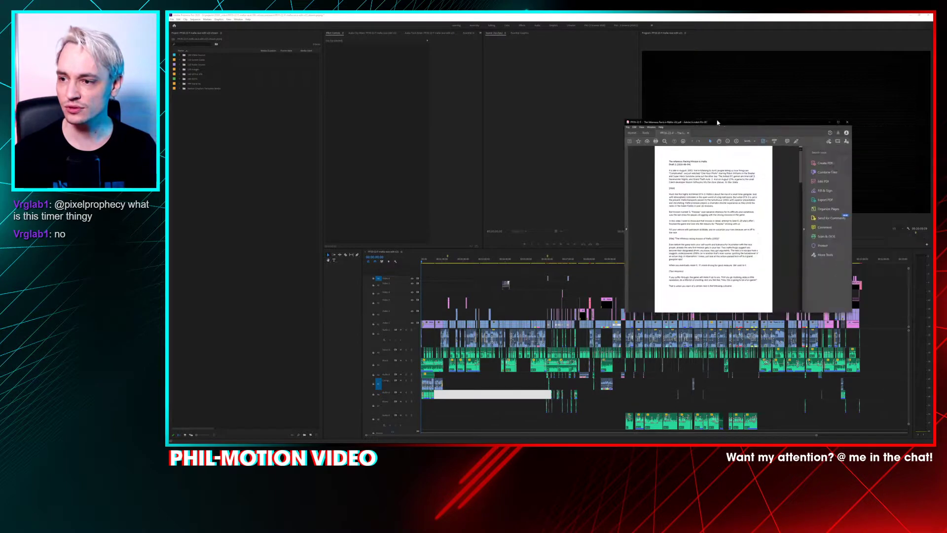
{"action": "double_click", "coordinate": [761, 129]}
{"action": "scroll", "coordinate": [473, 129], "scroll_direction": "up", "scroll_amount": 3}
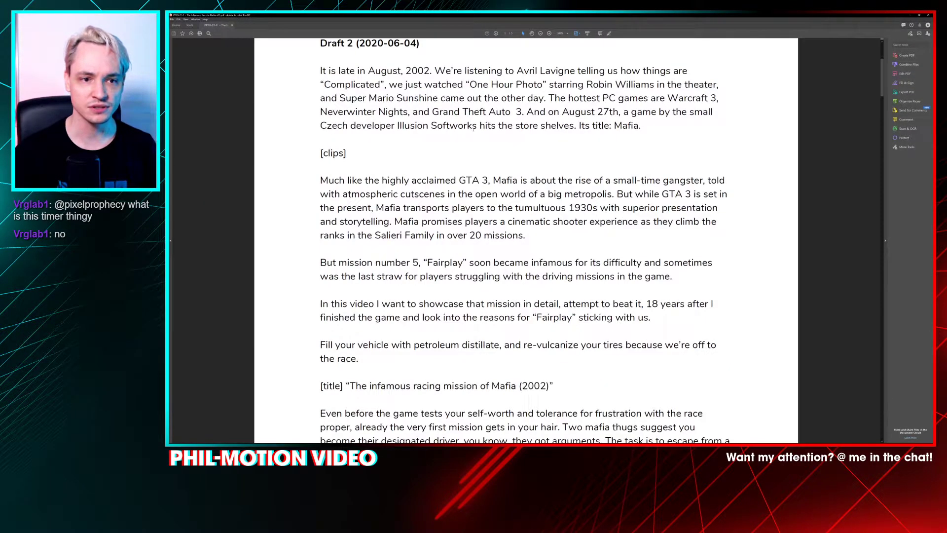
Step: Examine the script's opening section, from the [clips] cue to the paragraphs around the [title] cue
{"action": "scroll", "coordinate": [438, 121], "scroll_direction": "up", "scroll_amount": 1}
{"action": "scroll", "coordinate": [370, 124], "scroll_direction": "down", "scroll_amount": 1}
{"action": "left_click_drag", "start_coordinate": [321, 134], "coordinate": [358, 138]}
{"action": "left_click", "coordinate": [358, 137]}
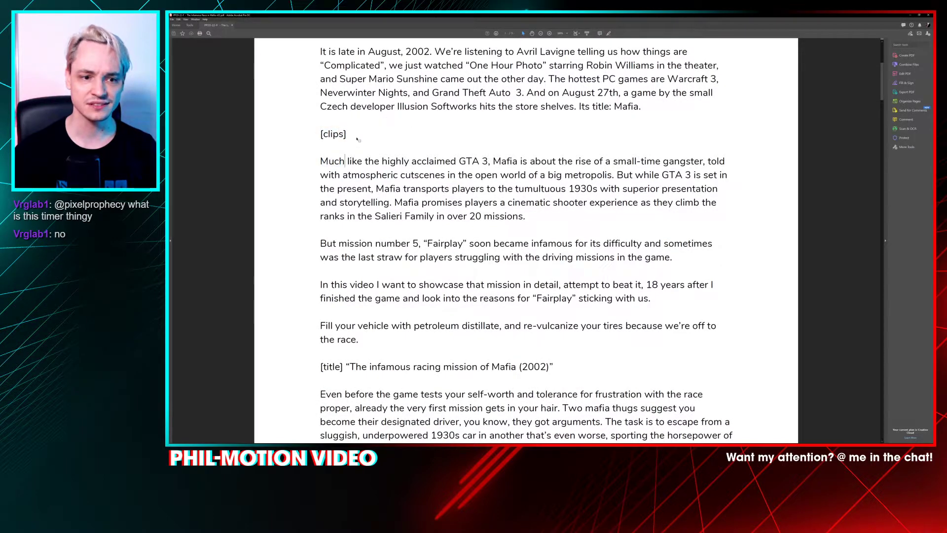
{"action": "scroll", "coordinate": [348, 298], "scroll_direction": "down", "scroll_amount": 3}
{"action": "left_click_drag", "start_coordinate": [321, 295], "coordinate": [370, 276]}
{"action": "left_click", "coordinate": [370, 276]}
{"action": "scroll", "coordinate": [428, 279], "scroll_direction": "down", "scroll_amount": 2}
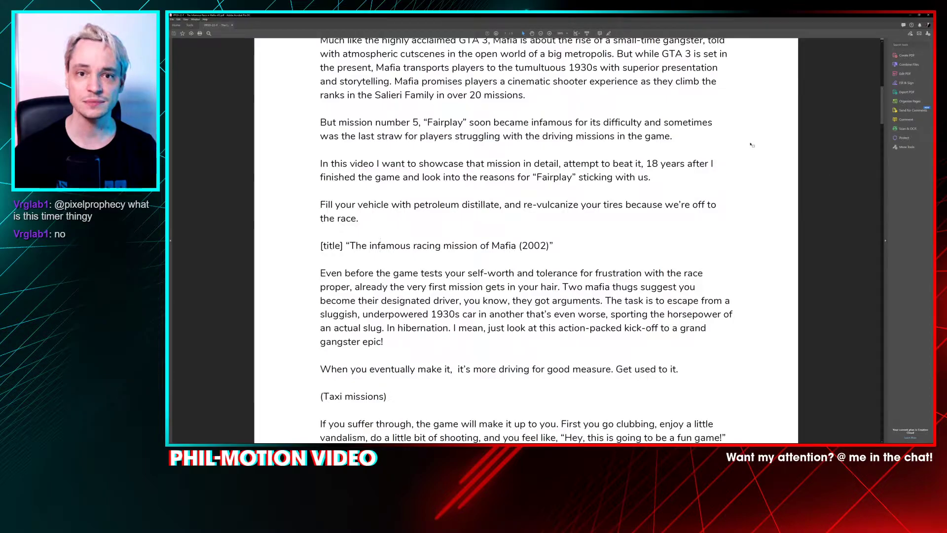
Step: Examine the script's race attempts and the indented paragraph on vehicle handling, and close the PDF to return to Premiere Pro
{"action": "left_click_drag", "start_coordinate": [882, 100], "coordinate": [885, 226]}
{"action": "scroll", "coordinate": [471, 222], "scroll_direction": "down", "scroll_amount": 1}
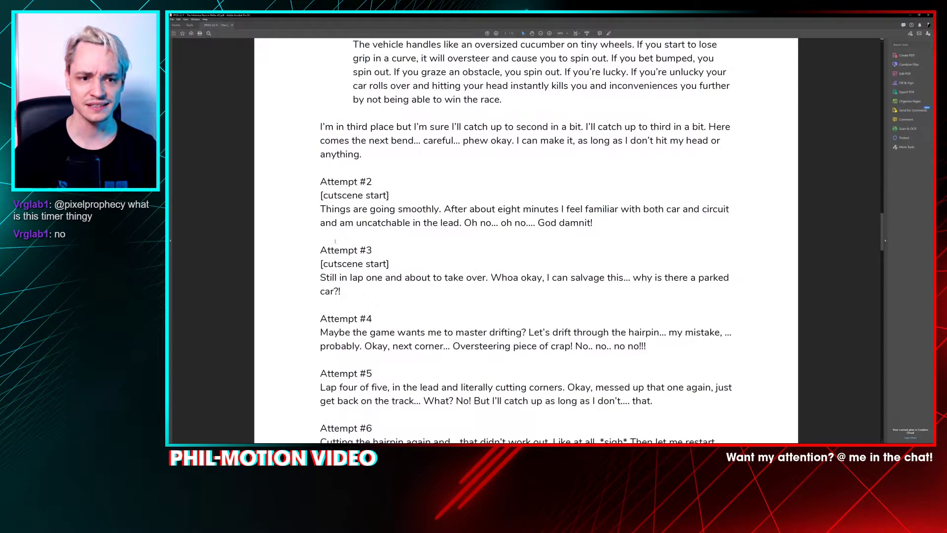
{"action": "scroll", "coordinate": [405, 218], "scroll_direction": "up", "scroll_amount": 1}
{"action": "scroll", "coordinate": [405, 217], "scroll_direction": "up", "scroll_amount": 4}
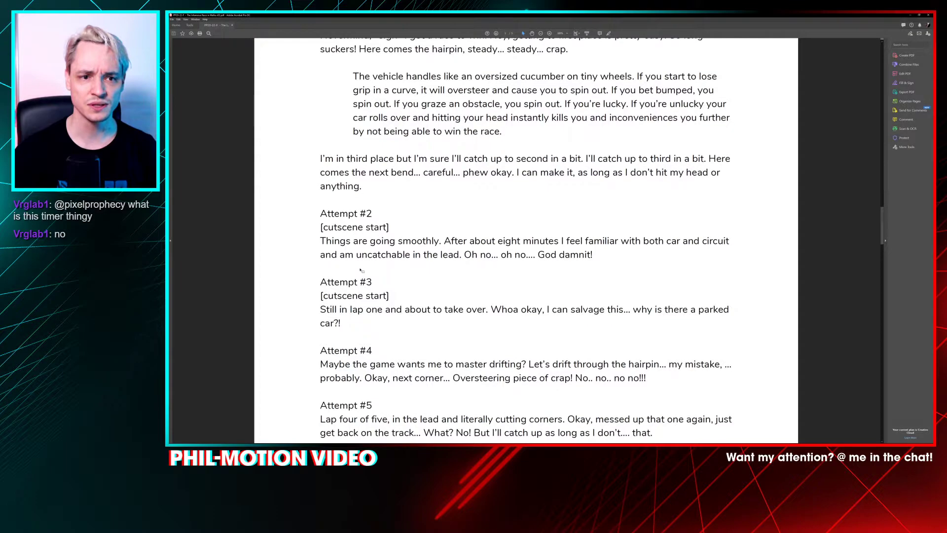
{"action": "left_click_drag", "start_coordinate": [353, 95], "coordinate": [549, 137]}
{"action": "left_click", "coordinate": [521, 147]}
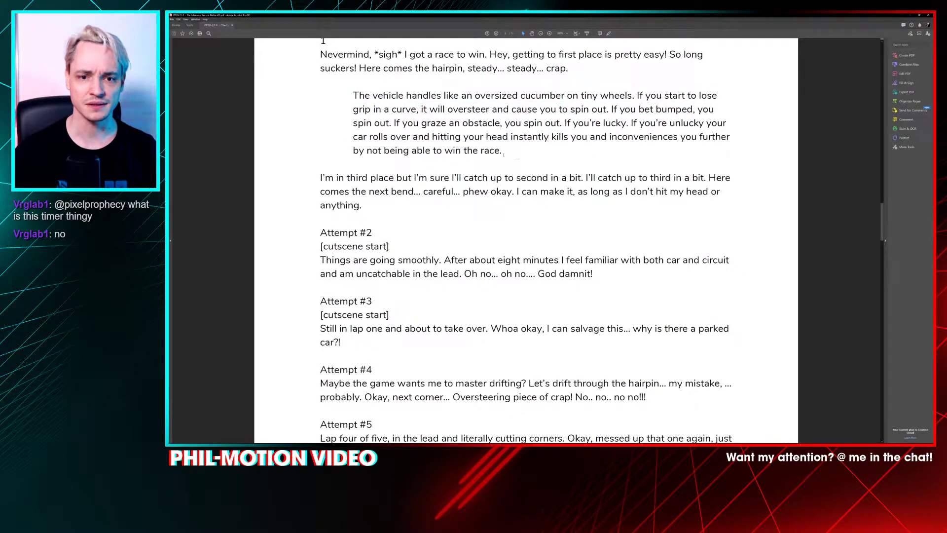
{"action": "left_click_drag", "start_coordinate": [882, 222], "coordinate": [889, 183]}
{"action": "left_click", "coordinate": [928, 15]}
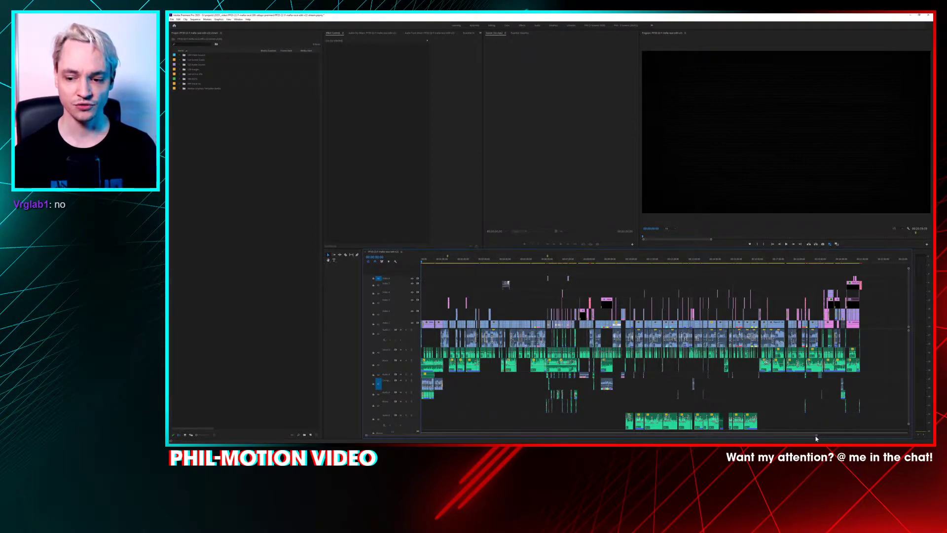
Step: Review the project's bins from 100 Video Sources to Motion Graphics Template Media, expanding and collapsing 100 Video Sources
{"action": "left_click_drag", "start_coordinate": [816, 436], "coordinate": [847, 439]}
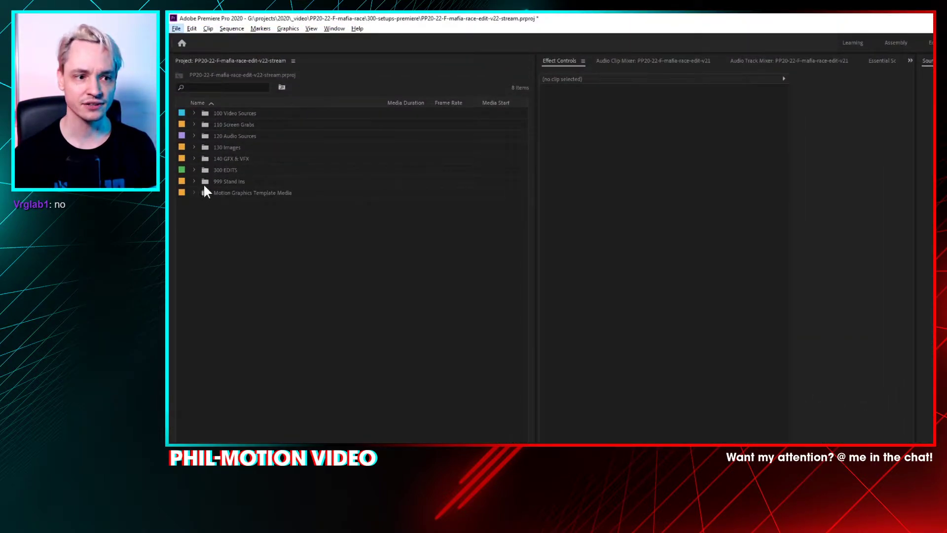
{"action": "left_click", "coordinate": [230, 116]}
{"action": "left_click", "coordinate": [227, 123]}
{"action": "left_click", "coordinate": [228, 147]}
{"action": "left_click", "coordinate": [227, 182]}
{"action": "left_click", "coordinate": [228, 190]}
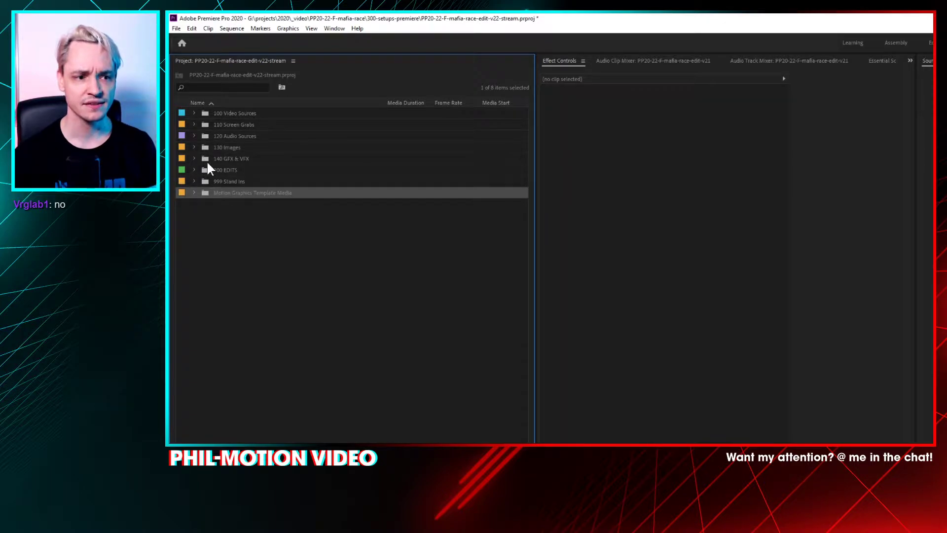
{"action": "left_click", "coordinate": [194, 113]}
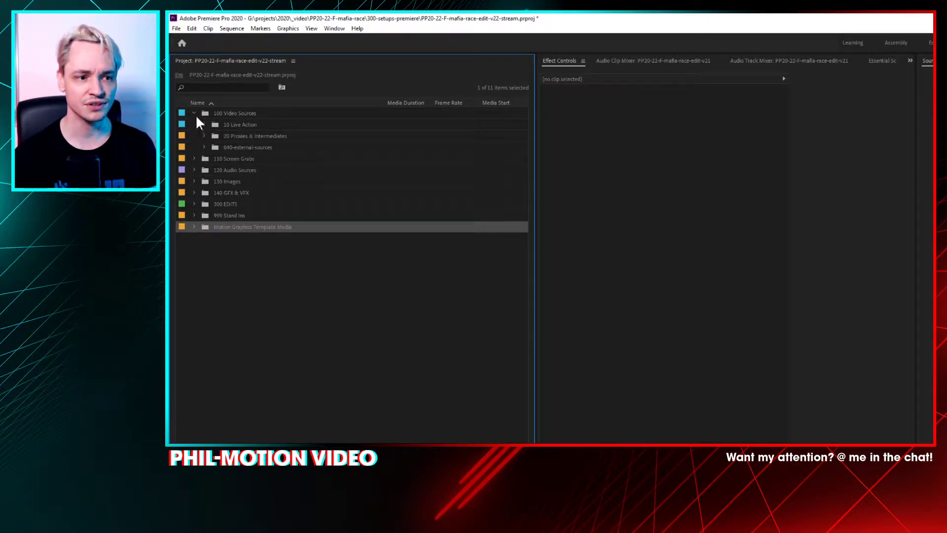
{"action": "left_click", "coordinate": [195, 113]}
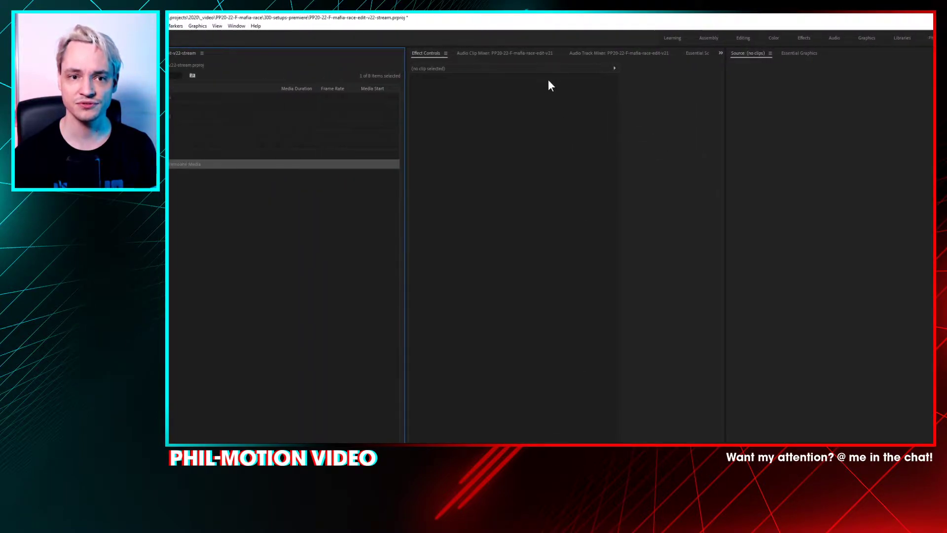
Step: Show the Audio Clip Mixer, Audio Track Mixer and Effect Controls for the sequence
{"action": "left_click", "coordinate": [588, 53]}
{"action": "left_click", "coordinate": [530, 53]}
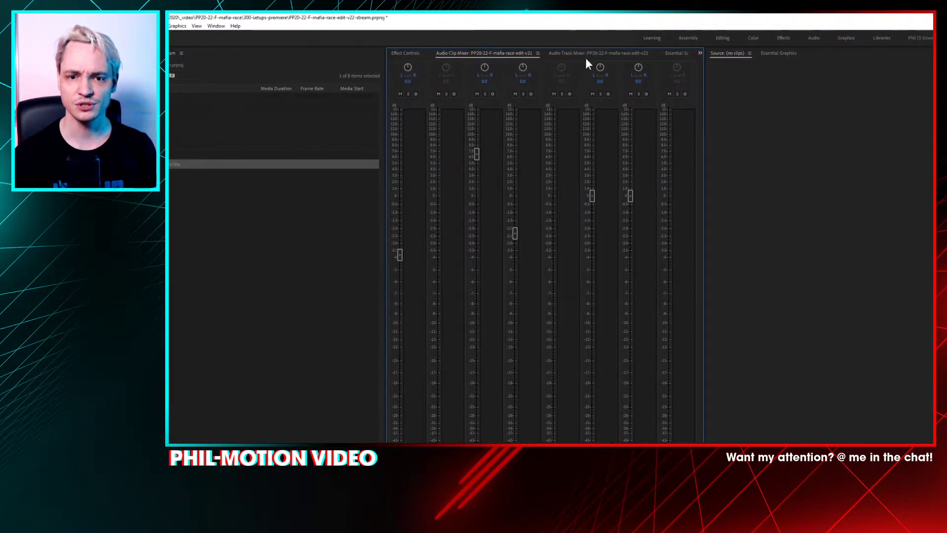
{"action": "left_click", "coordinate": [566, 53]}
{"action": "left_click", "coordinate": [490, 54]}
{"action": "left_click", "coordinate": [390, 53]}
{"action": "left_click", "coordinate": [452, 52]}
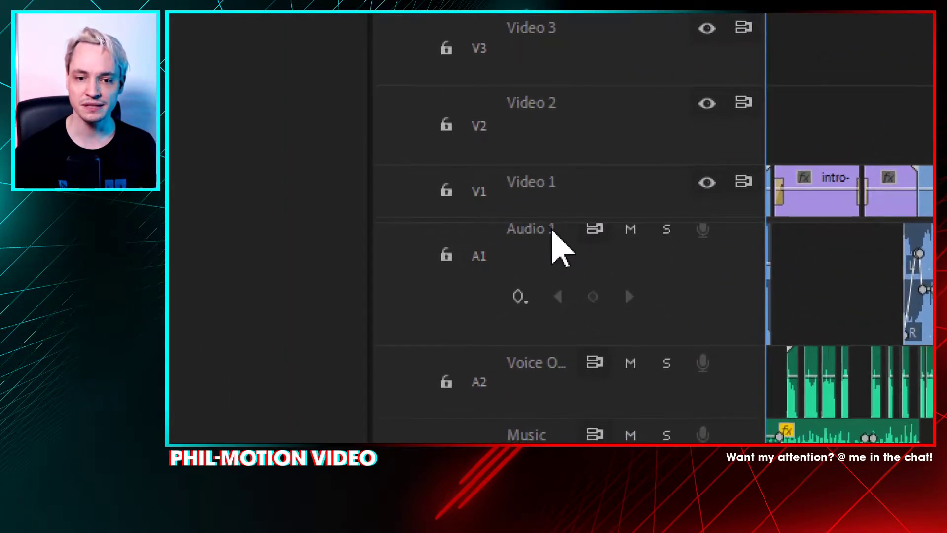
Step: Look over the sequence's audio track names and narrow the tools area to one column to widen the timeline
{"action": "scroll", "coordinate": [558, 268], "scroll_direction": "down", "scroll_amount": 5}
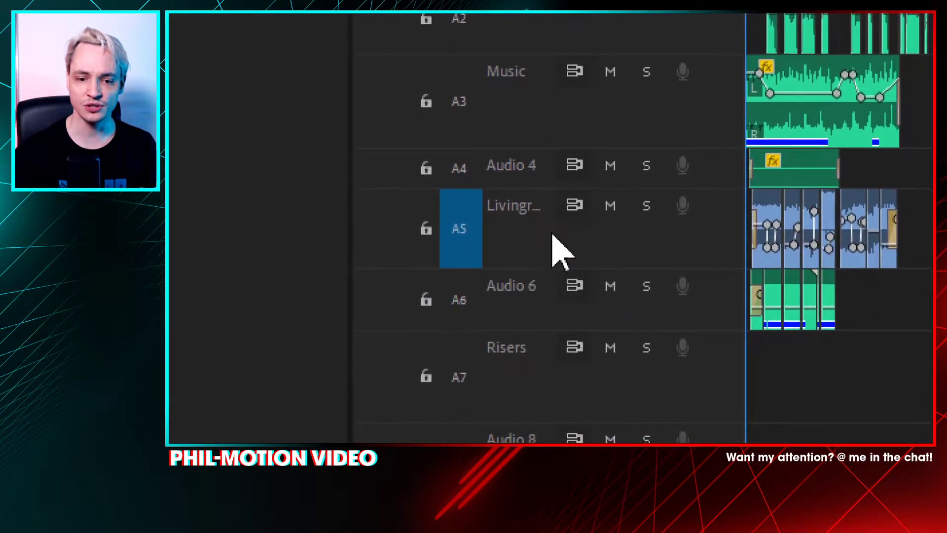
{"action": "scroll", "coordinate": [555, 227], "scroll_direction": "up", "scroll_amount": 5}
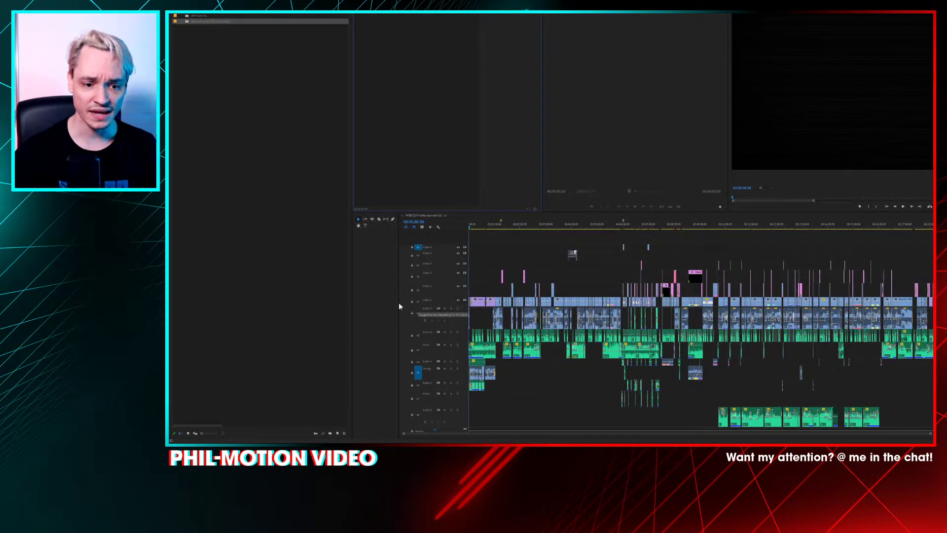
{"action": "left_click", "coordinate": [369, 298]}
{"action": "left_click_drag", "start_coordinate": [399, 300], "coordinate": [359, 293]}
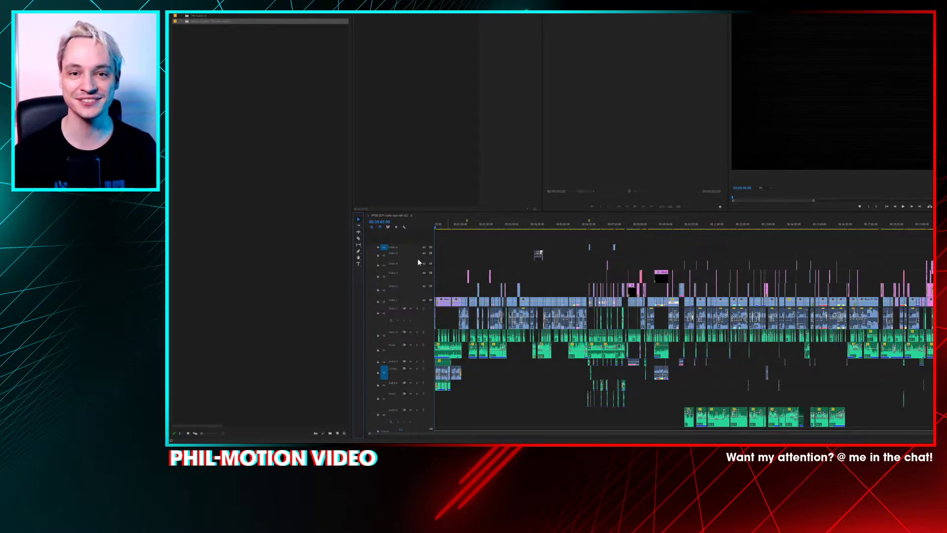
Step: Play and scrub through the intro's television shot and return the playhead to the sequence start
{"action": "left_click", "coordinate": [445, 255]}
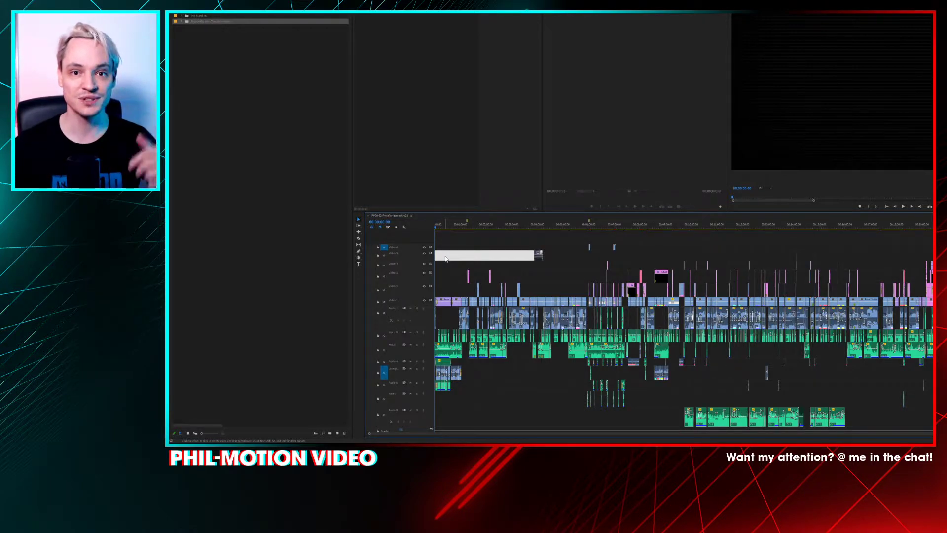
{"action": "left_click", "coordinate": [543, 268]}
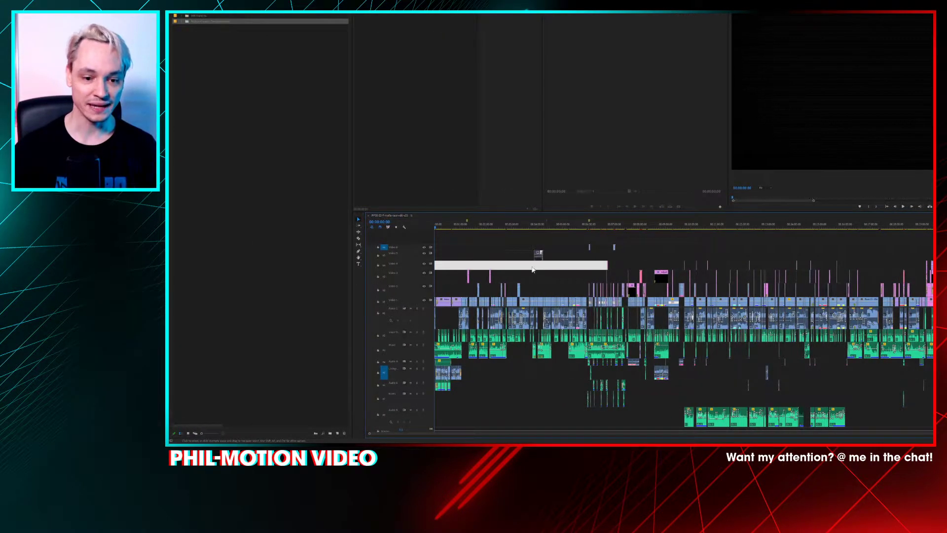
{"action": "left_click", "coordinate": [435, 228]}
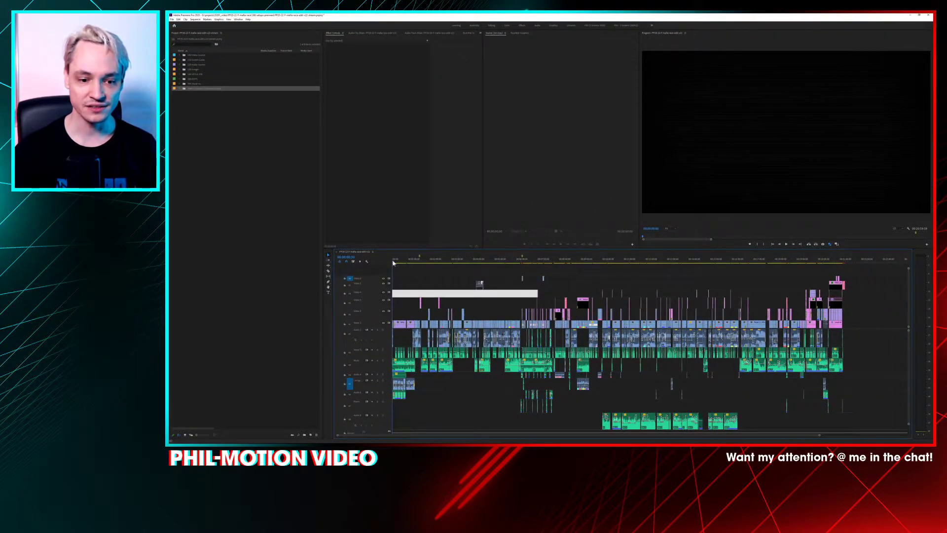
{"action": "key", "text": "space"}
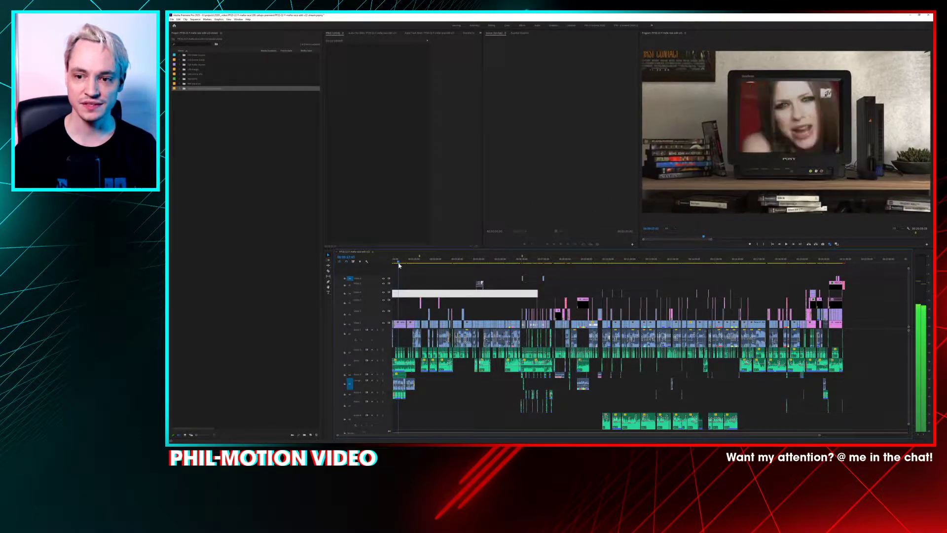
{"action": "mouse_move", "coordinate": [399, 265]}
{"action": "left_mouse_down"}
{"action": "mouse_move", "coordinate": [408, 267]}
{"action": "mouse_move", "coordinate": [398, 268]}
{"action": "left_mouse_up"}
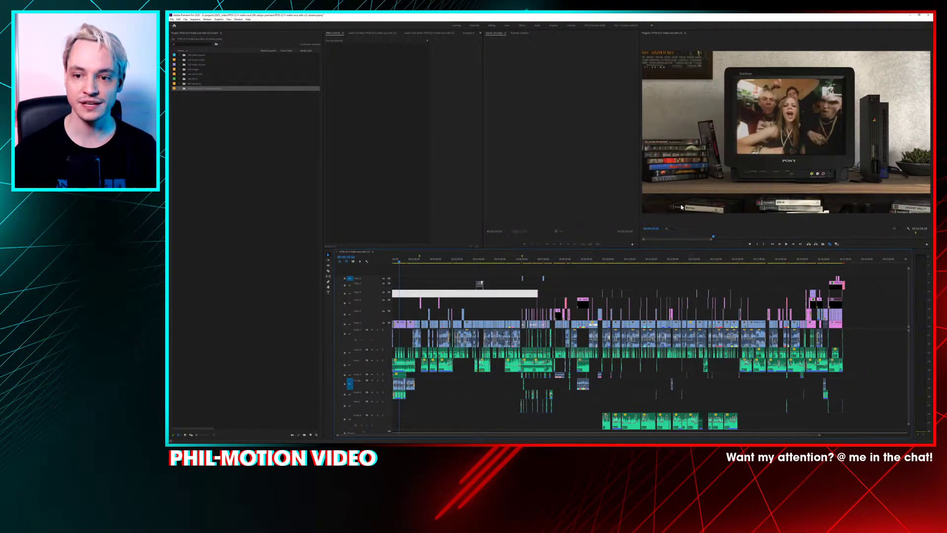
{"action": "left_click_drag", "start_coordinate": [398, 262], "coordinate": [395, 261]}
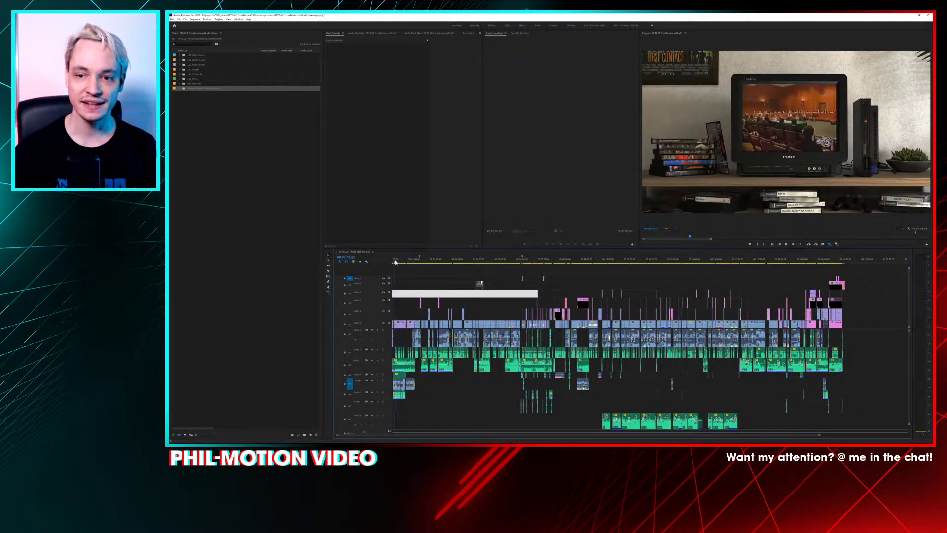
{"action": "left_click", "coordinate": [395, 255]}
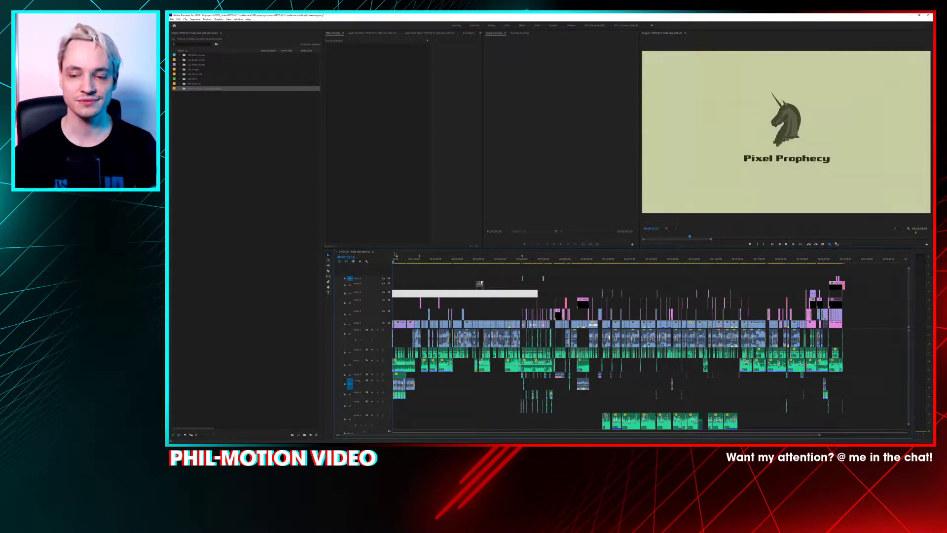
{"action": "left_click_drag", "start_coordinate": [394, 261], "coordinate": [392, 265]}
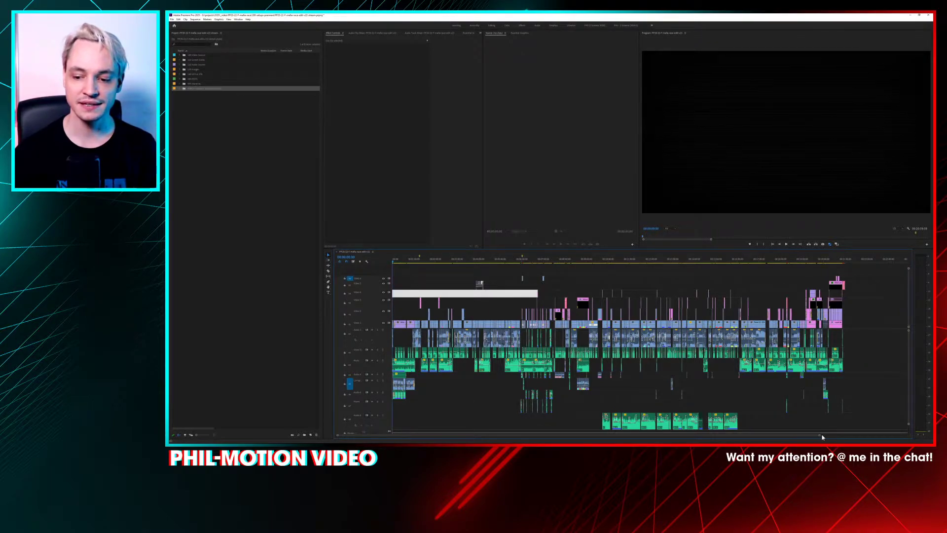
Step: Zoom in on the sequence's opening seconds and preview the Pixel Prophecy logo and the black gap after it
{"action": "left_click_drag", "start_coordinate": [819, 434], "coordinate": [449, 435]}
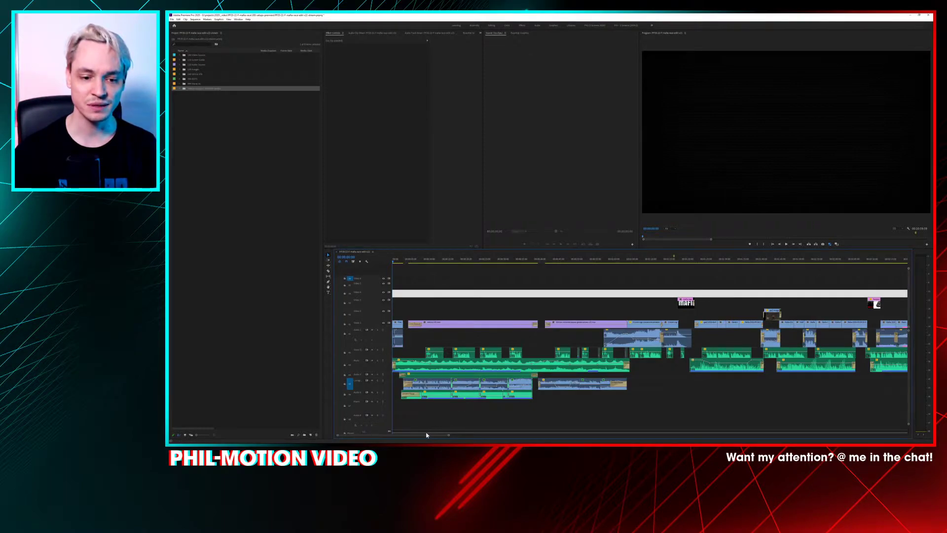
{"action": "left_click_drag", "start_coordinate": [447, 435], "coordinate": [413, 435]}
{"action": "left_click_drag", "start_coordinate": [396, 263], "coordinate": [486, 275]}
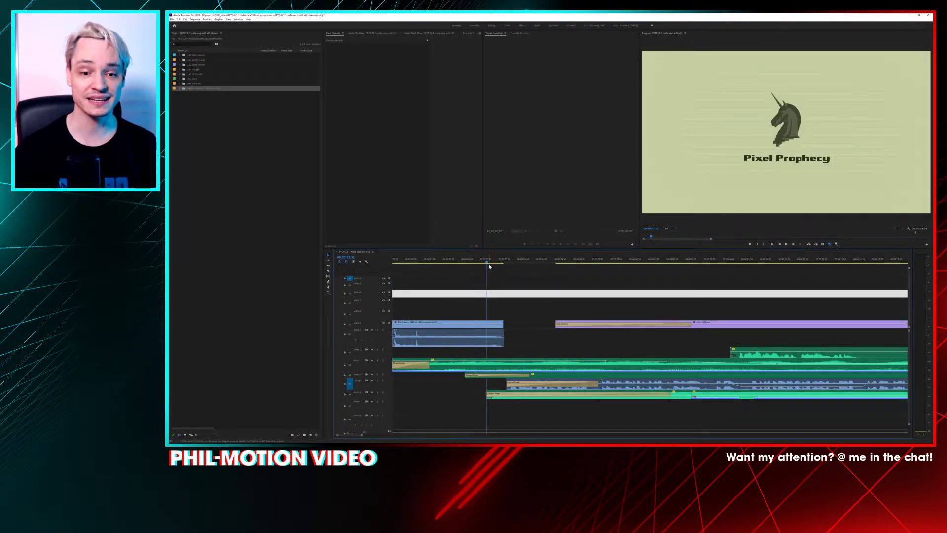
{"action": "left_click_drag", "start_coordinate": [490, 262], "coordinate": [411, 263]}
{"action": "key", "text": "space"}
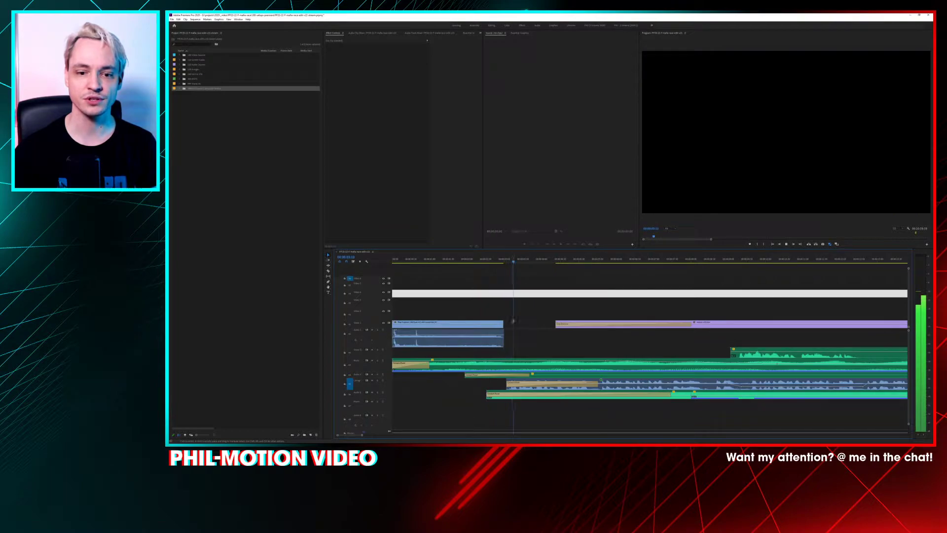
{"action": "key", "text": "space"}
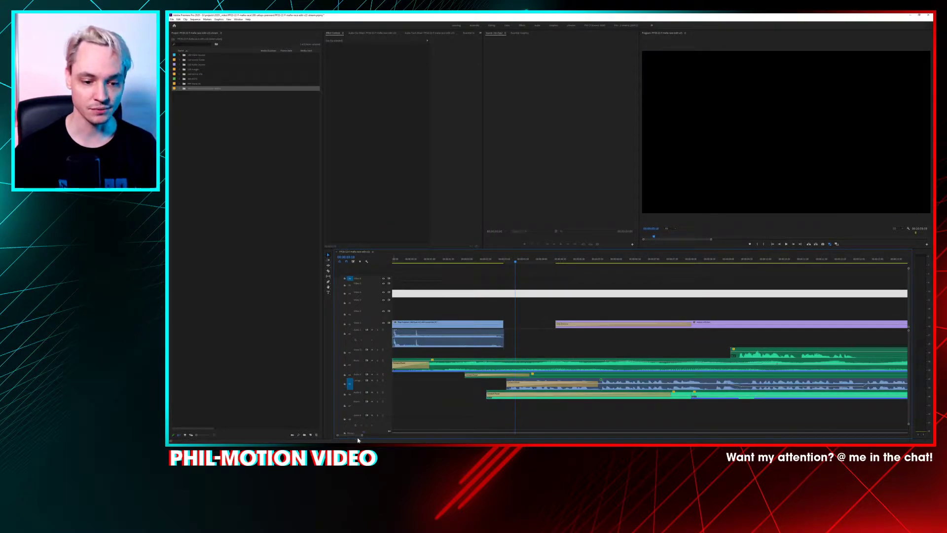
Step: Zoom the timeline back out to the whole intro and preview the television news shot on the living room shelf
{"action": "left_click_drag", "start_coordinate": [362, 436], "coordinate": [454, 433]}
{"action": "left_click", "coordinate": [423, 262]}
{"action": "key", "text": "space"}
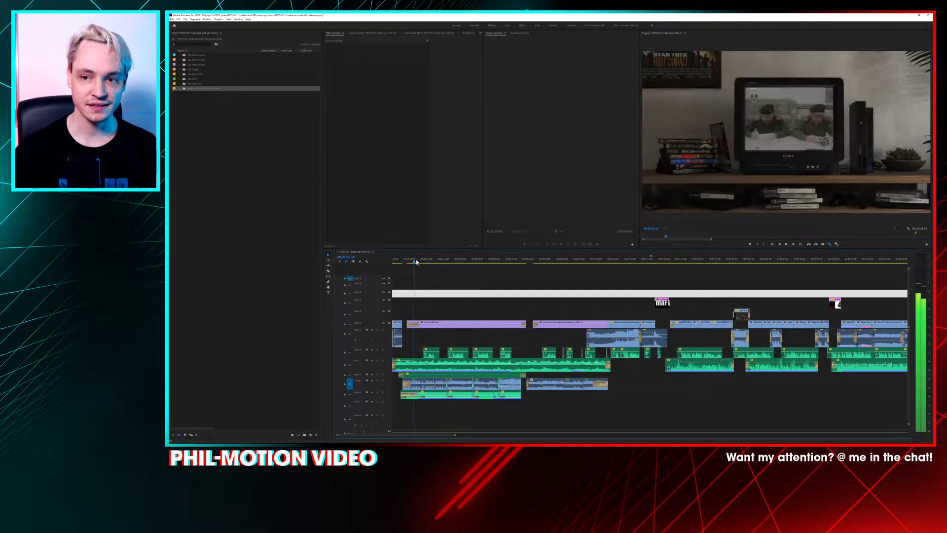
{"action": "left_click_drag", "start_coordinate": [424, 263], "coordinate": [418, 295]}
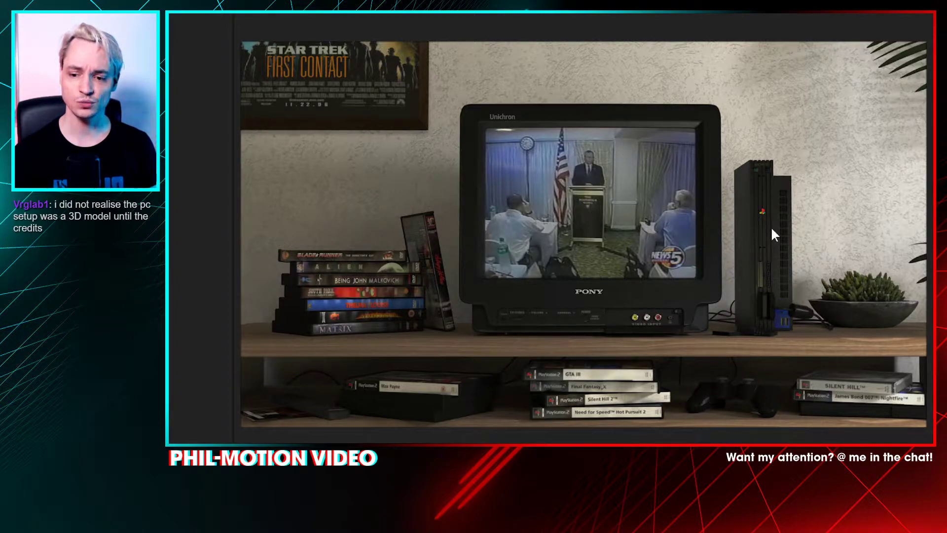
{"action": "scroll", "coordinate": [773, 227], "scroll_direction": "up", "scroll_amount": 1}
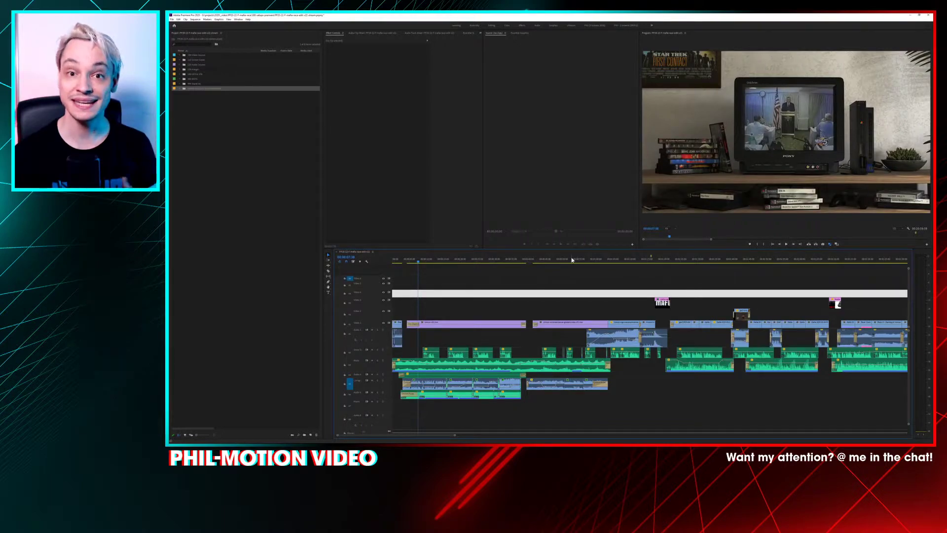
{"action": "left_click_drag", "start_coordinate": [421, 261], "coordinate": [416, 262]}
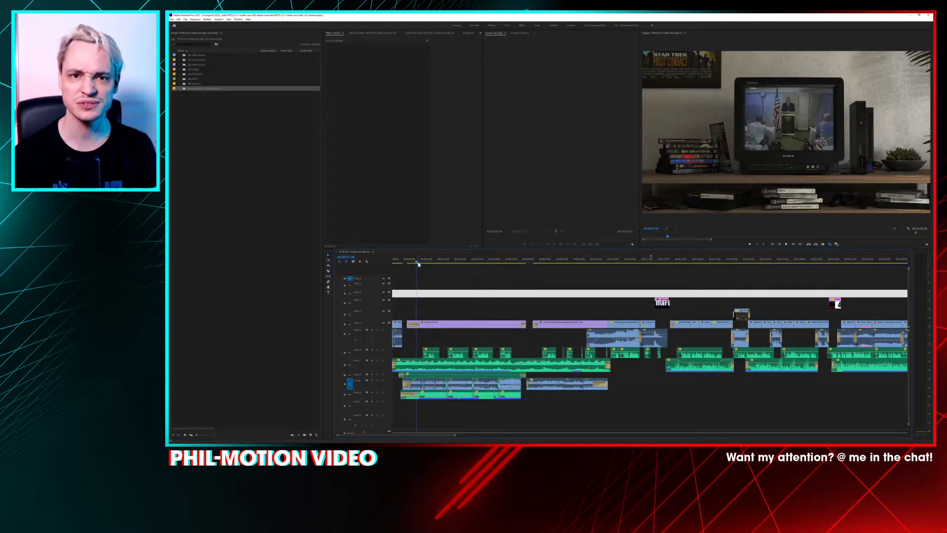
{"action": "key", "text": "space"}
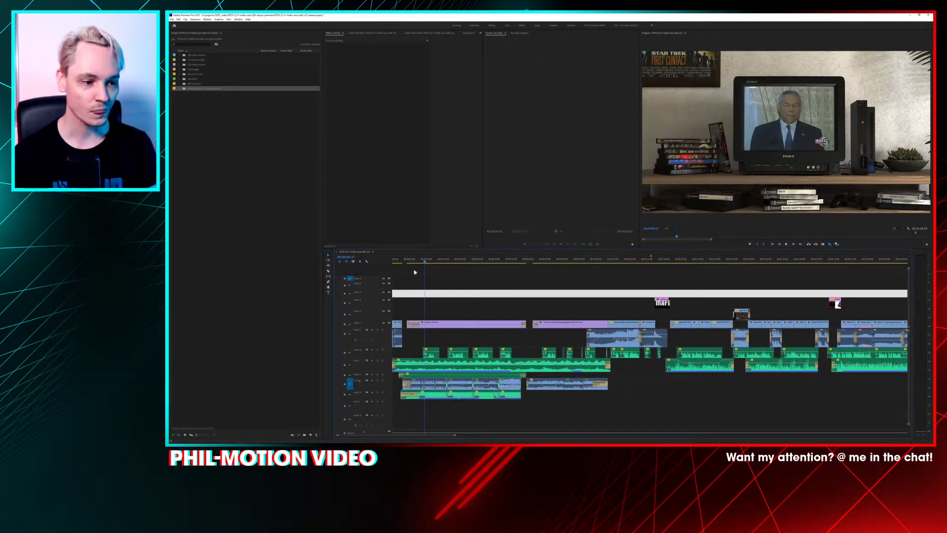
Step: Select the opening ambience clips on tracks A5 and A6 in turn, and move the playhead on to the desk computer shot
{"action": "left_click", "coordinate": [445, 263]}
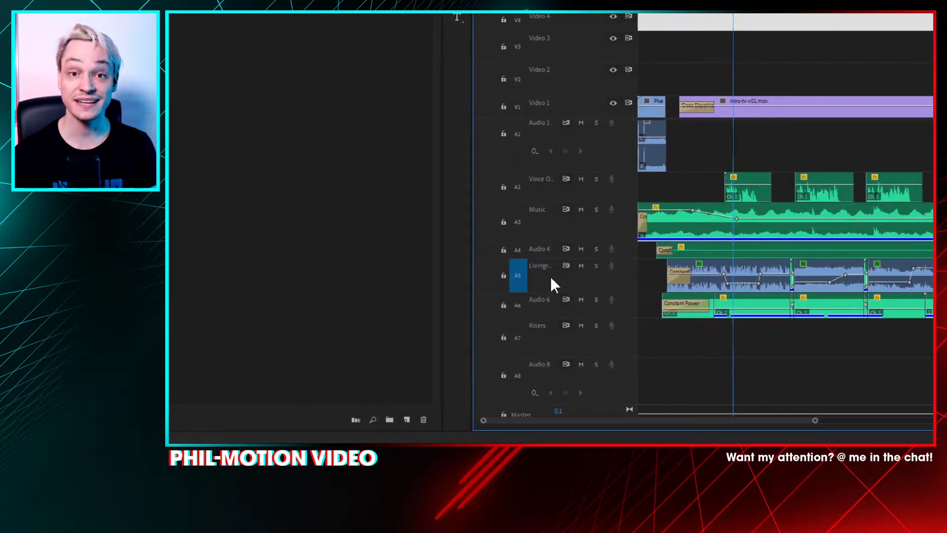
{"action": "left_click", "coordinate": [555, 274]}
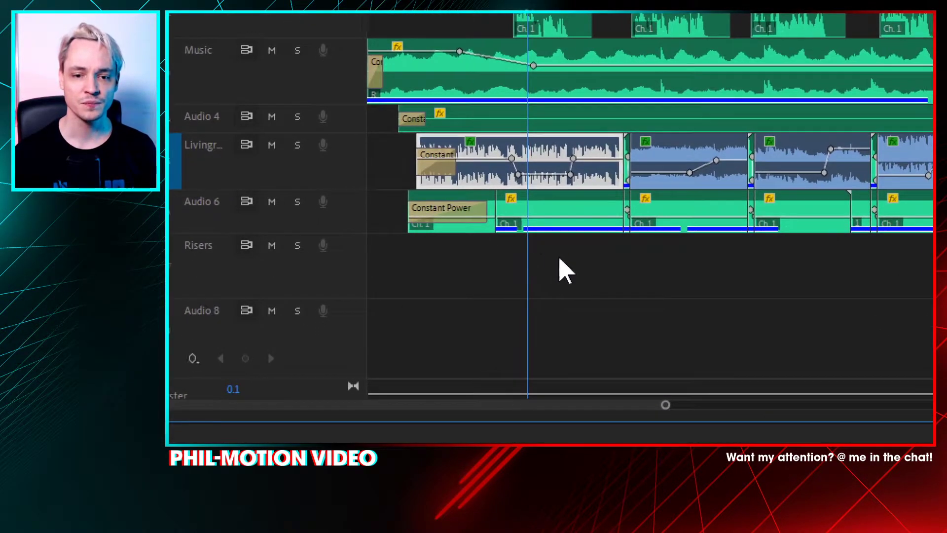
{"action": "left_click", "coordinate": [552, 202]}
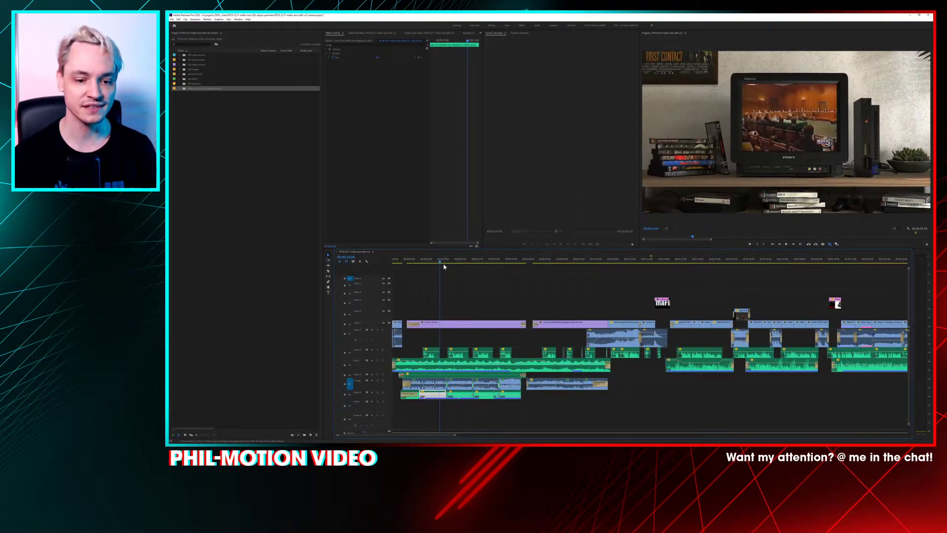
{"action": "left_click", "coordinate": [444, 262]}
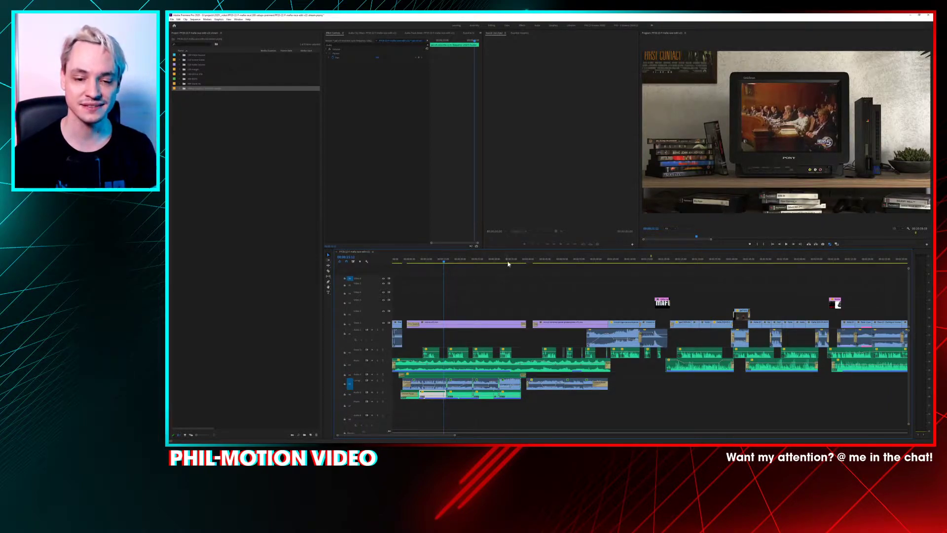
{"action": "left_click_drag", "start_coordinate": [516, 261], "coordinate": [541, 266]}
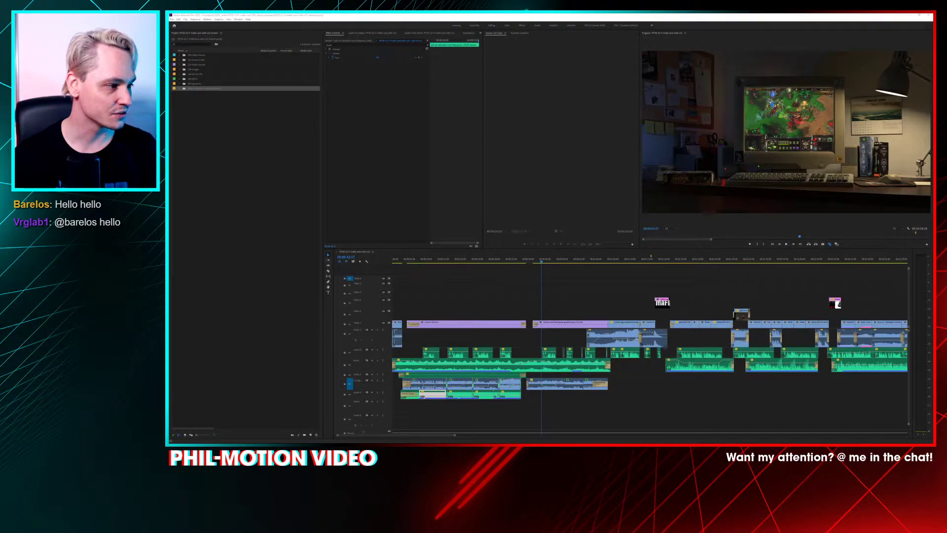
Step: Show the retro computer desk reference image in a browser window over Premiere Pro, close it and scrub further through the desk shot
{"action": "left_click_drag", "start_coordinate": [409, 120], "coordinate": [431, 118]}
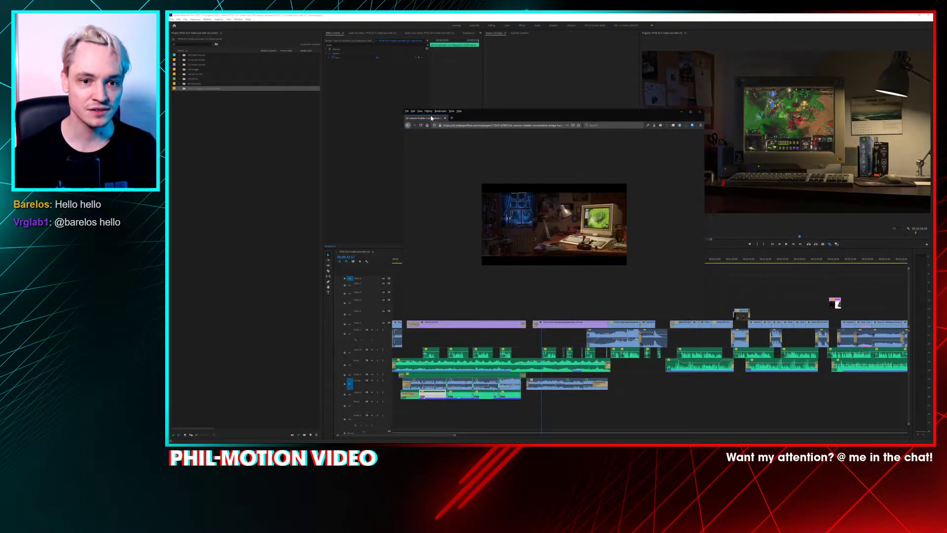
{"action": "left_click_drag", "start_coordinate": [586, 114], "coordinate": [502, 47]}
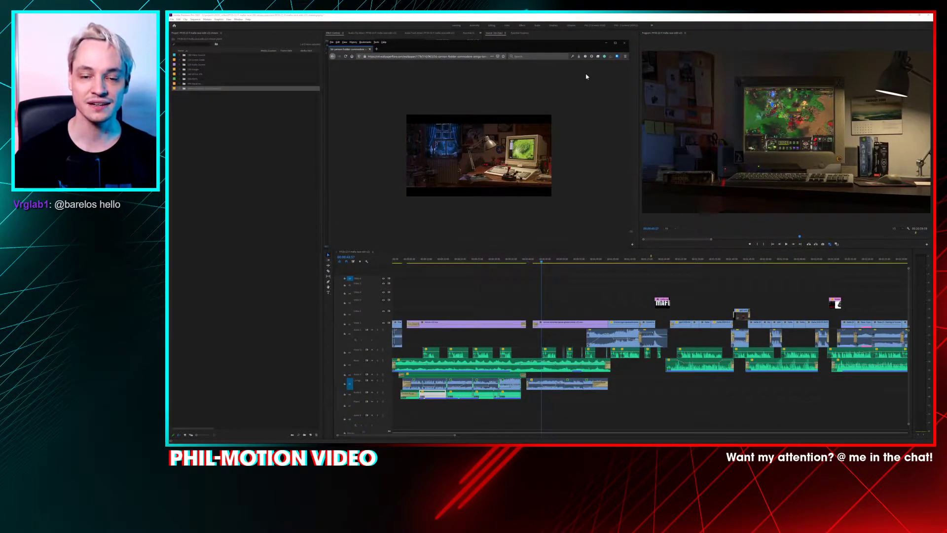
{"action": "left_click", "coordinate": [623, 44]}
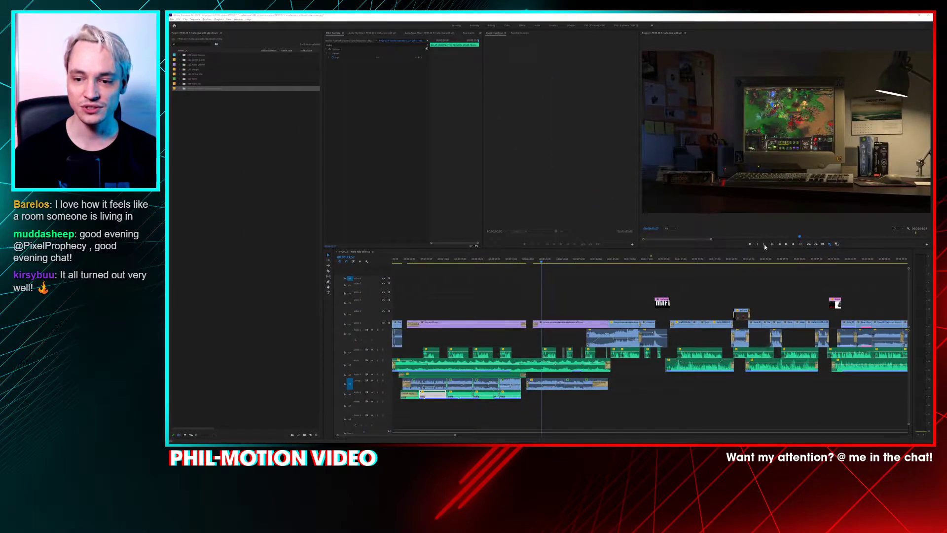
{"action": "left_click_drag", "start_coordinate": [801, 237], "coordinate": [817, 238]}
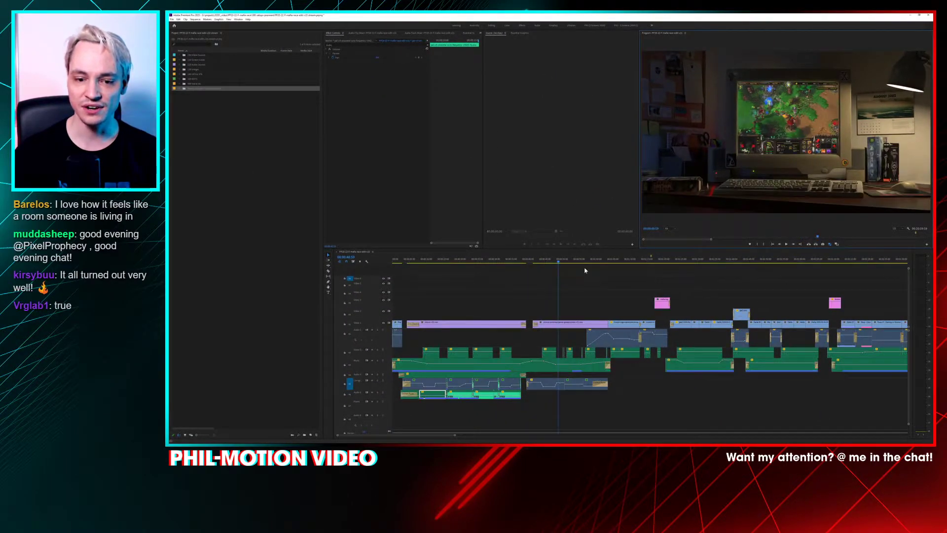
Step: Scrub the desk computer shot forward to the Kuruma driving footage and back through the earlier games on the monitor
{"action": "left_click_drag", "start_coordinate": [553, 265], "coordinate": [600, 276]}
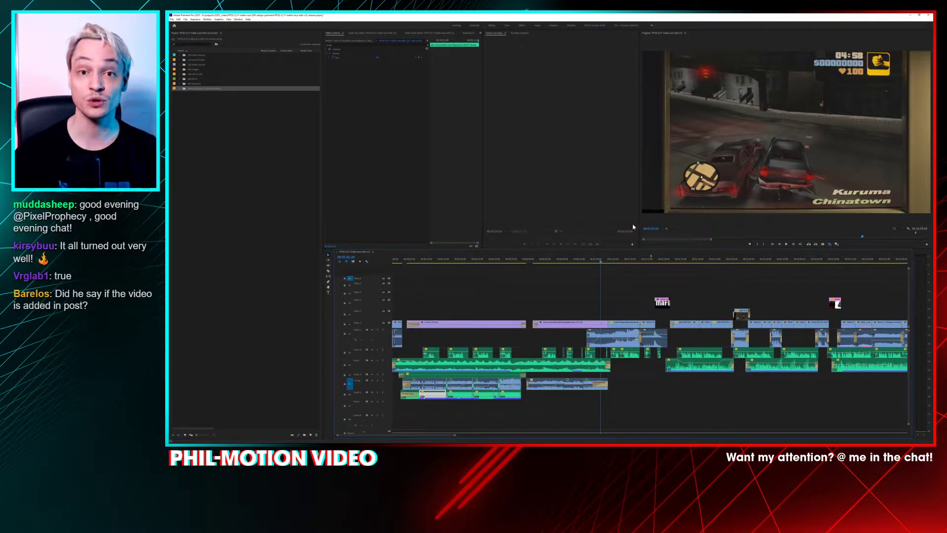
{"action": "left_click", "coordinate": [595, 267]}
{"action": "left_click_drag", "start_coordinate": [592, 262], "coordinate": [569, 260]}
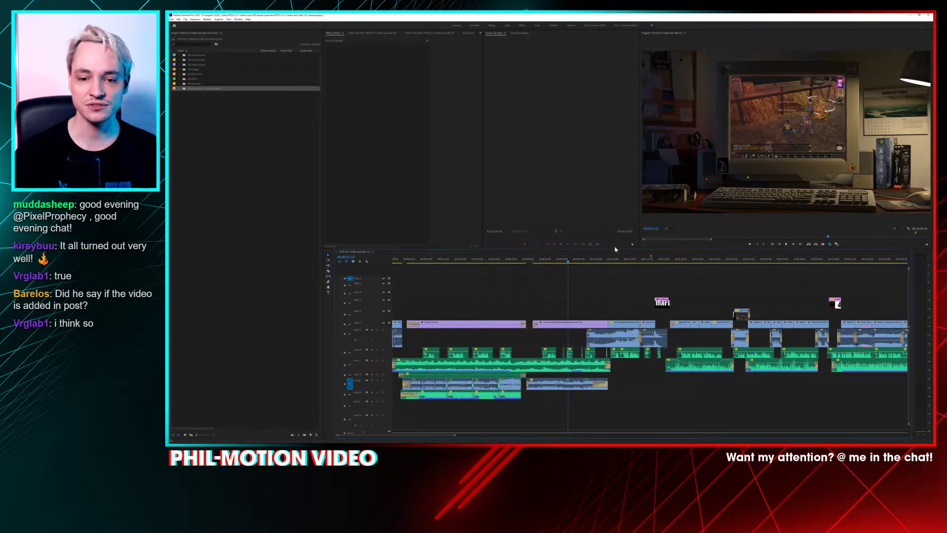
{"action": "left_click_drag", "start_coordinate": [572, 262], "coordinate": [551, 261]}
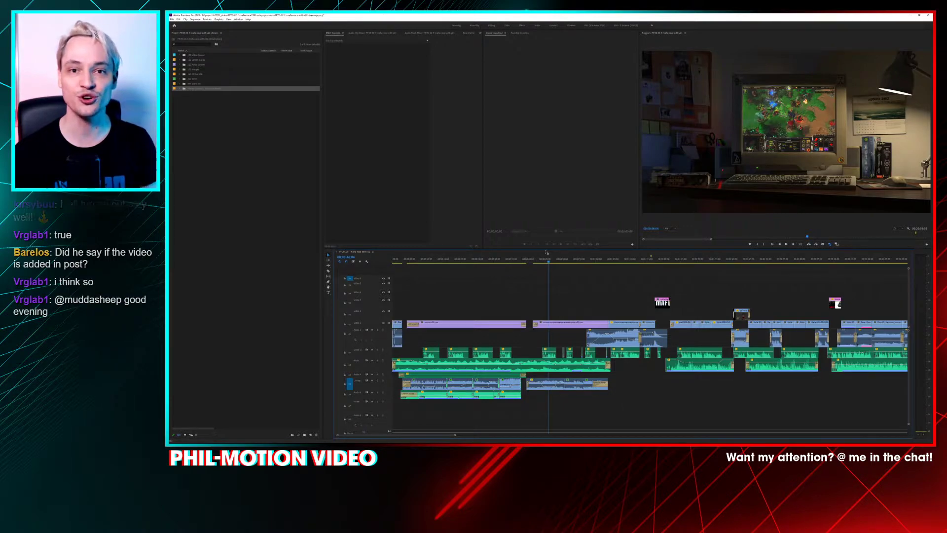
{"action": "left_click_drag", "start_coordinate": [547, 260], "coordinate": [567, 263]}
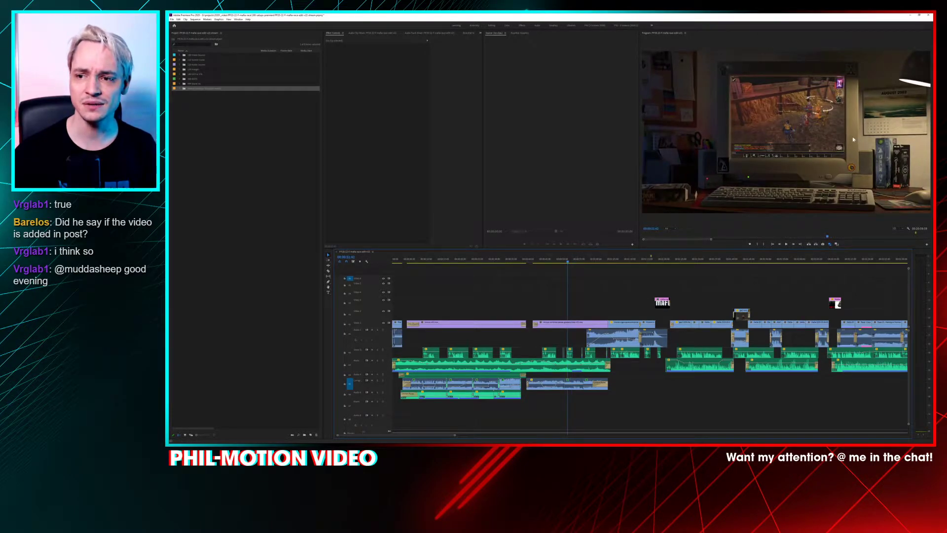
{"action": "key", "text": "alt+space"}
{"action": "key", "text": "Escape"}
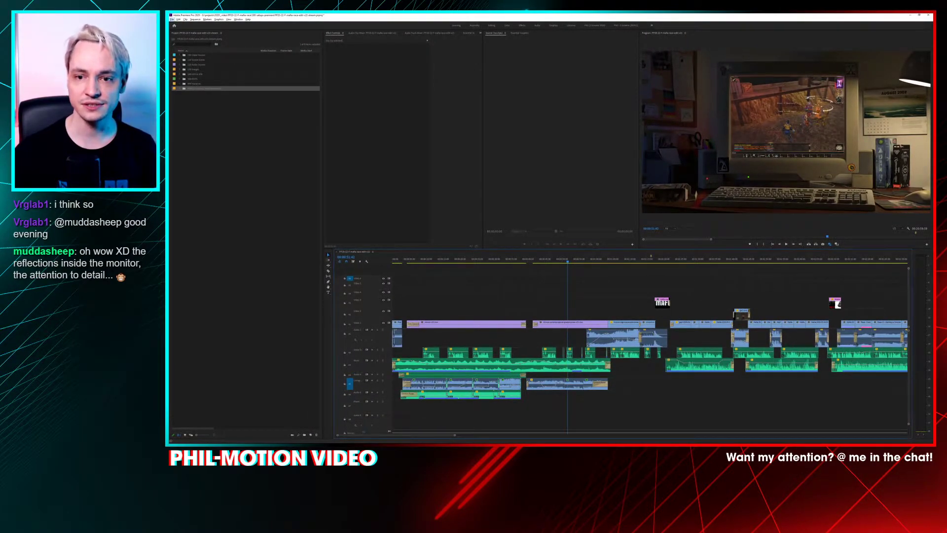
{"action": "key", "text": "shift+4"}
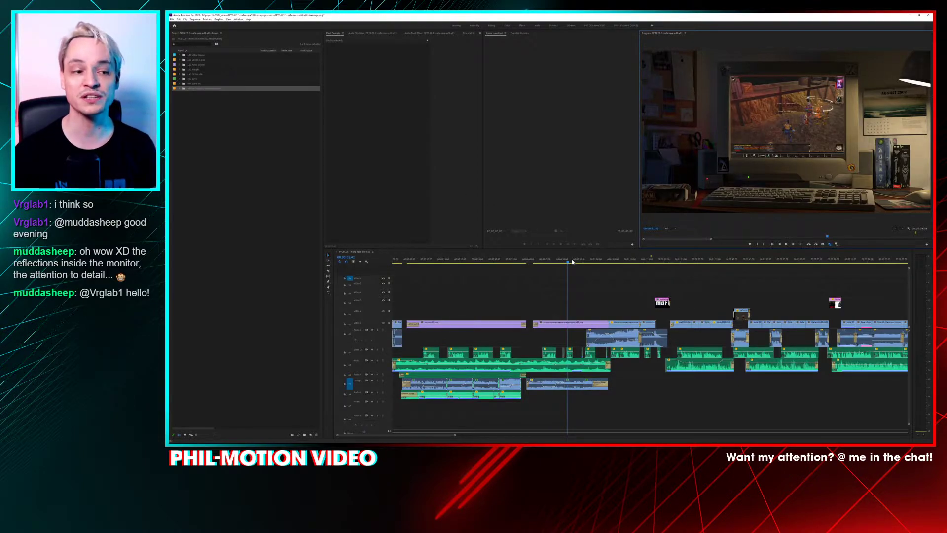
Step: Compare the television shelf shot with the Illusion Softworks tattoo and desk computer shots, ending on the Mario commercial
{"action": "left_click_drag", "start_coordinate": [575, 265], "coordinate": [439, 260]}
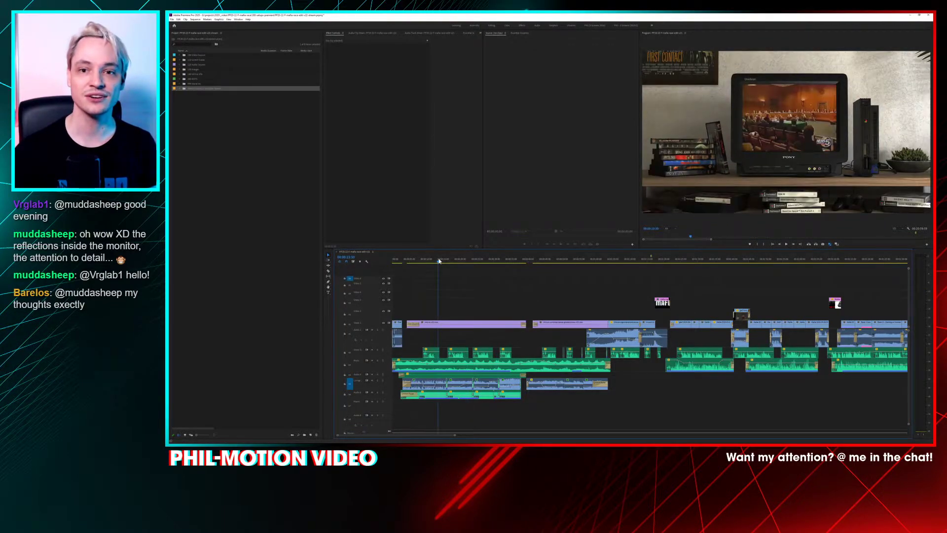
{"action": "left_click_drag", "start_coordinate": [447, 261], "coordinate": [630, 260]}
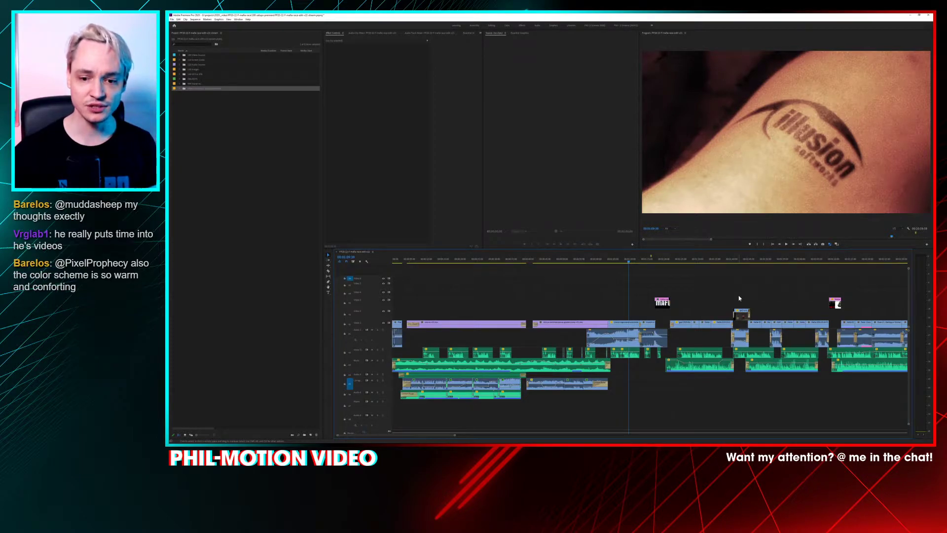
{"action": "left_click", "coordinate": [558, 260]}
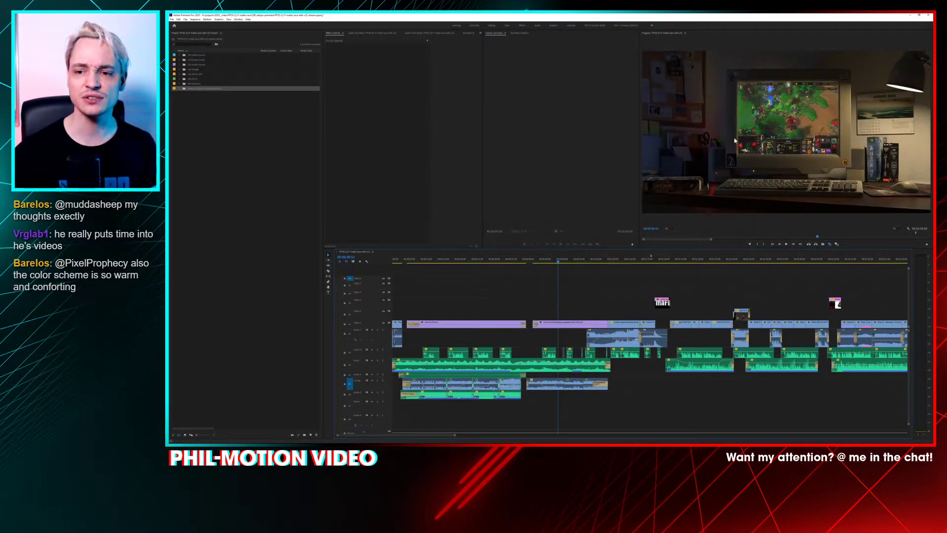
{"action": "left_click_drag", "start_coordinate": [444, 261], "coordinate": [499, 263]}
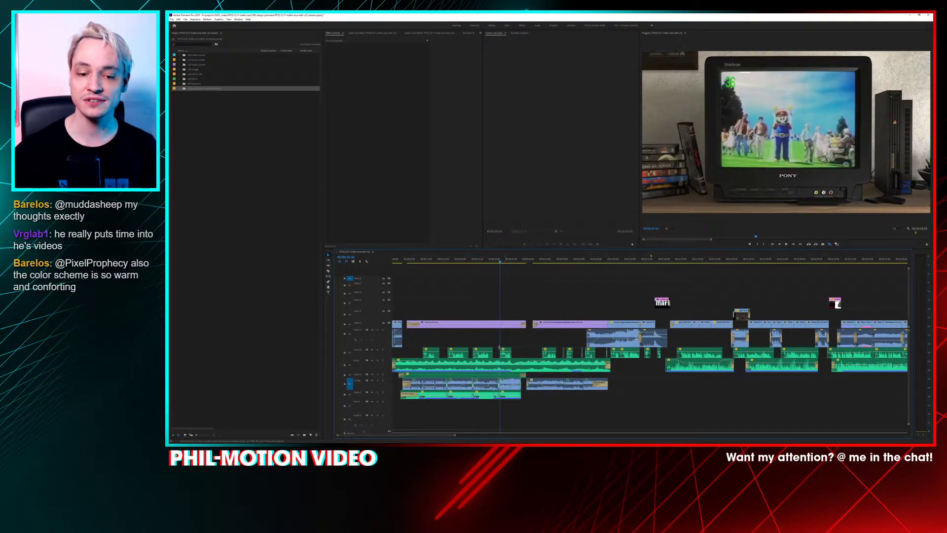
Step: Move to the end section of the sequence and preview the living room television shot with the old film scene
{"action": "left_click_drag", "start_coordinate": [467, 435], "coordinate": [746, 435]}
{"action": "left_click", "coordinate": [563, 259]}
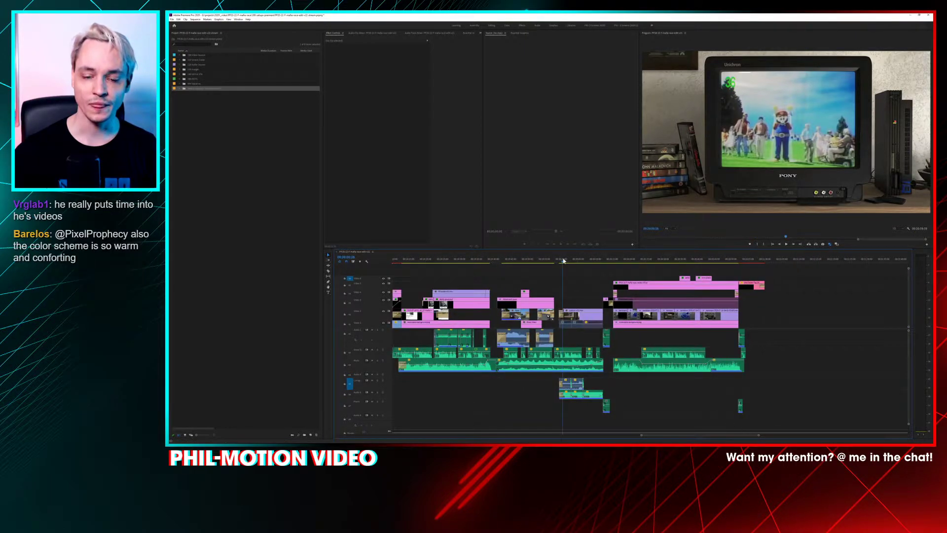
{"action": "left_click_drag", "start_coordinate": [564, 260], "coordinate": [590, 265]}
{"action": "left_click_drag", "start_coordinate": [596, 267], "coordinate": [587, 268]}
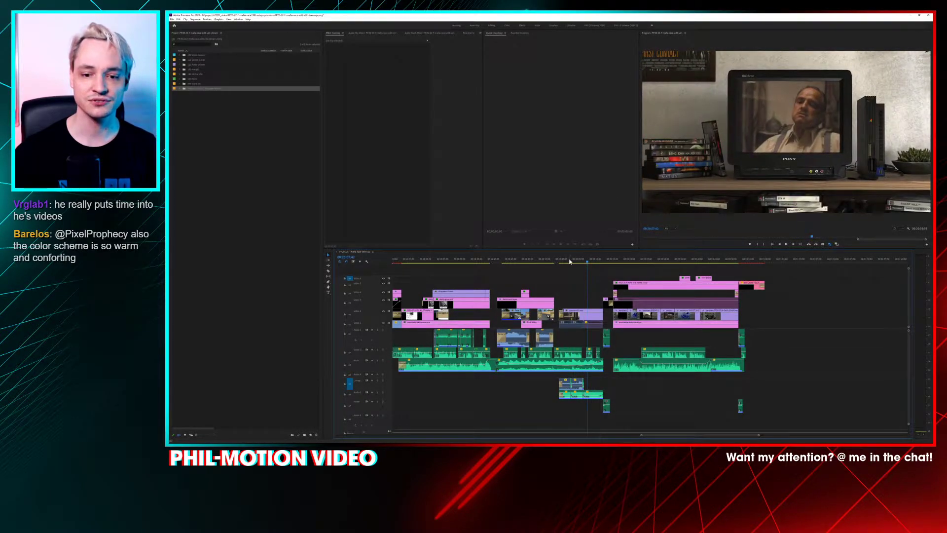
{"action": "key", "text": "space"}
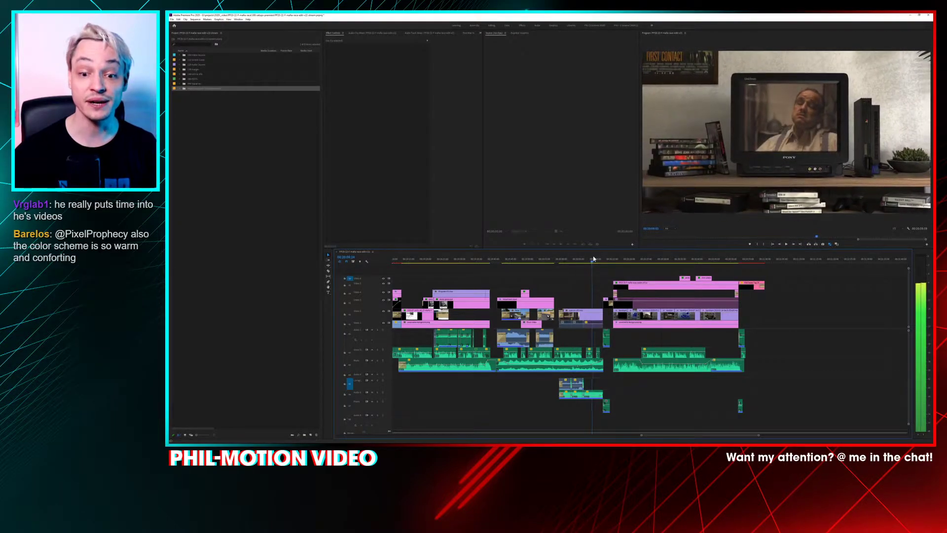
{"action": "key", "text": "space"}
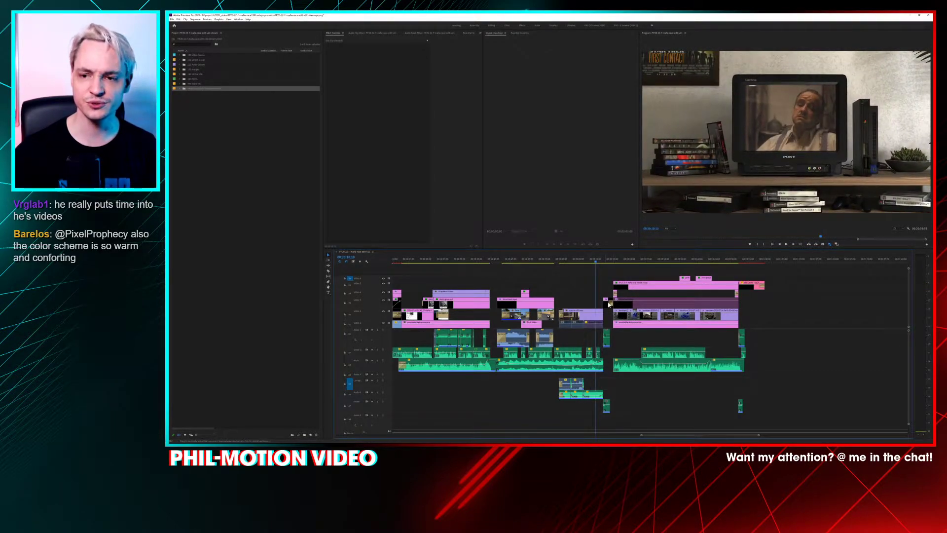
Step: Return to the sequence's intro and review the television shot from the courtroom news footage to the commercial
{"action": "left_click_drag", "start_coordinate": [753, 436], "coordinate": [340, 431]}
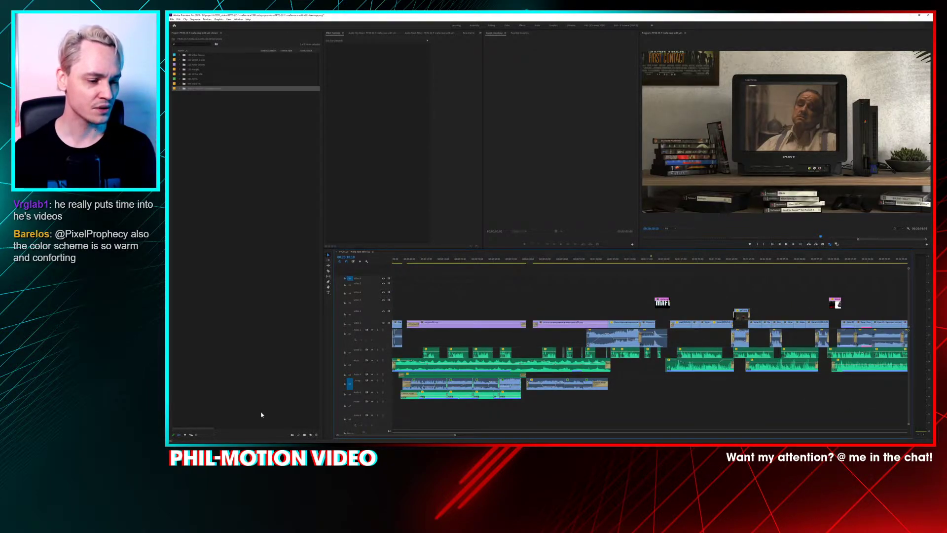
{"action": "left_click", "coordinate": [494, 260]}
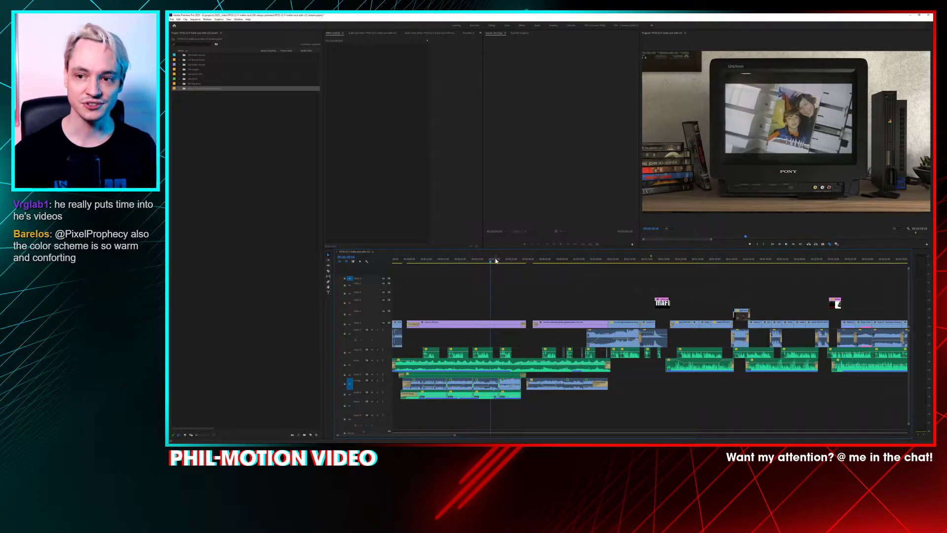
{"action": "key", "text": "space"}
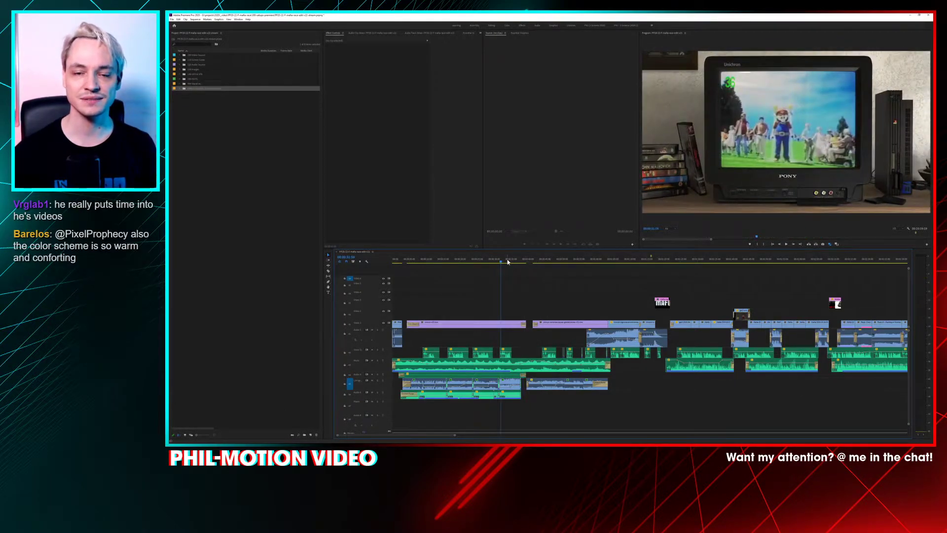
{"action": "left_click", "coordinate": [454, 260]}
{"action": "left_click", "coordinate": [443, 260]}
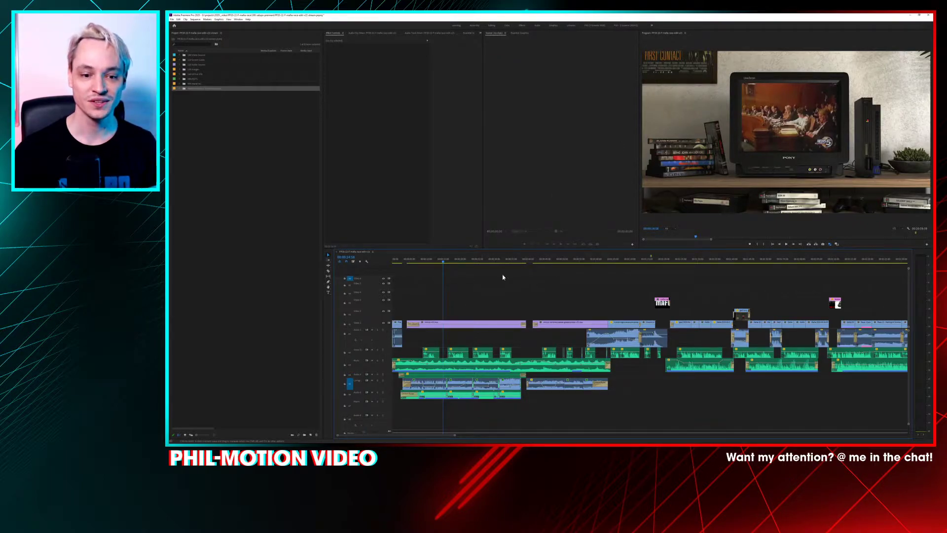
{"action": "left_click_drag", "start_coordinate": [456, 263], "coordinate": [481, 267]}
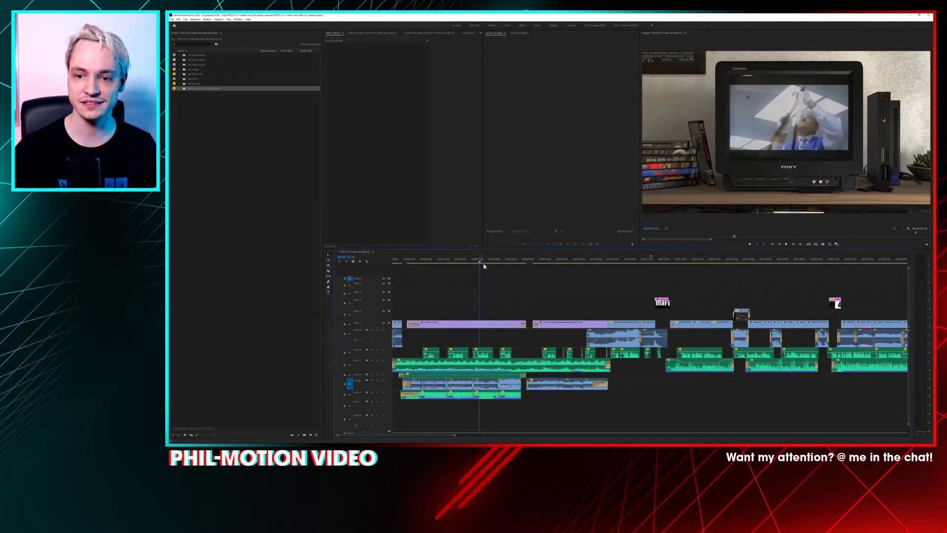
Step: Scrub the desk computer shot to the Grand Theft Auto 3 task switcher and play on into the tattoo clip
{"action": "left_click_drag", "start_coordinate": [546, 259], "coordinate": [538, 262]}
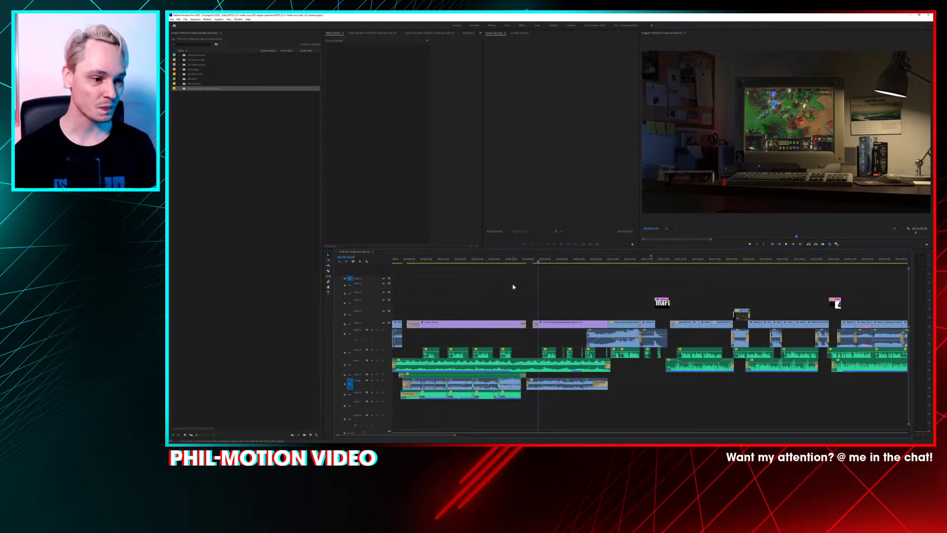
{"action": "left_click_drag", "start_coordinate": [571, 265], "coordinate": [608, 264]}
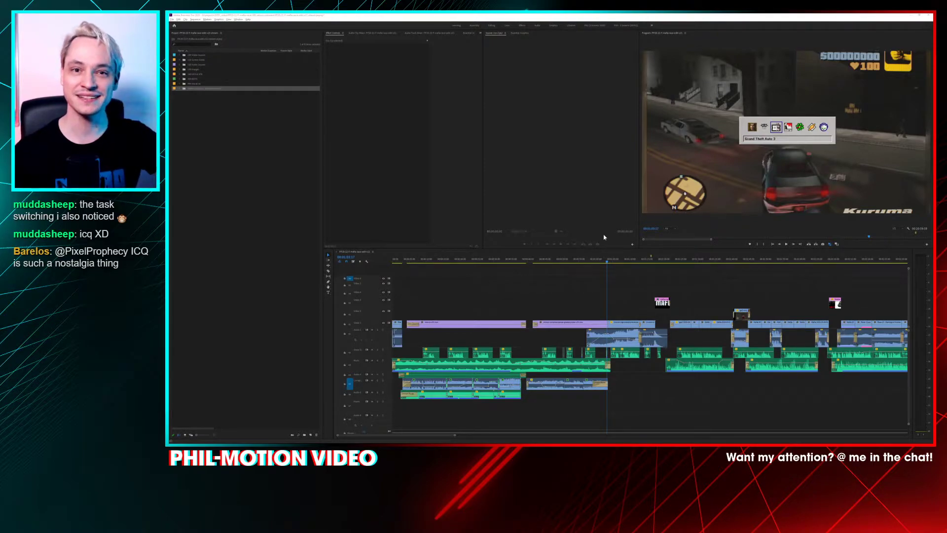
{"action": "left_click", "coordinate": [607, 285]}
{"action": "key", "text": "space"}
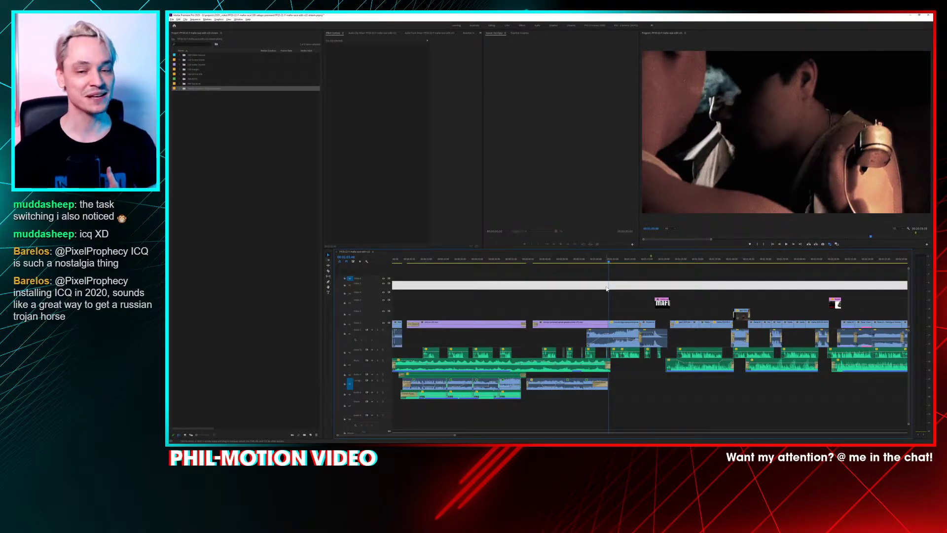
Step: Review the tattooing clip from its start up to the close-up of the Illusion Softworks logo
{"action": "left_click", "coordinate": [628, 262]}
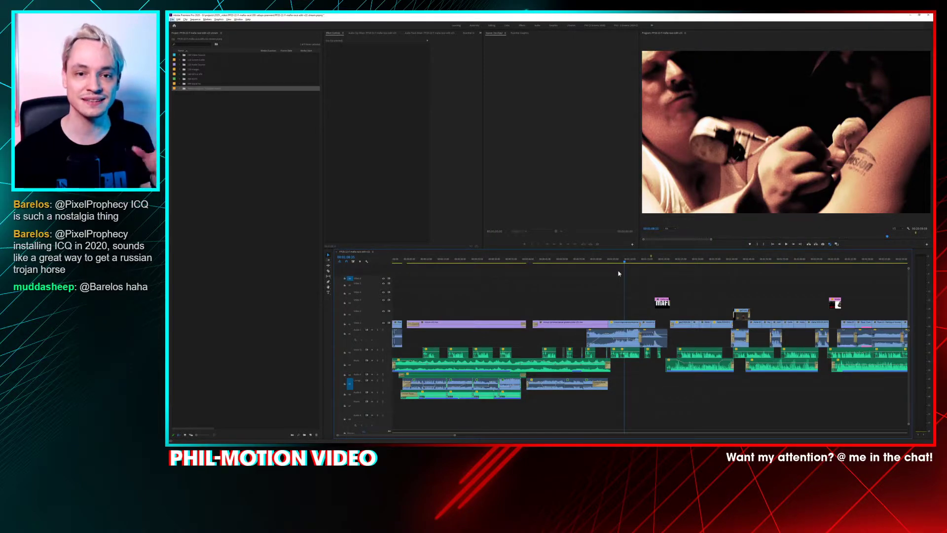
{"action": "mouse_move", "coordinate": [616, 261]}
{"action": "left_mouse_down"}
{"action": "mouse_move", "coordinate": [623, 264]}
{"action": "mouse_move", "coordinate": [612, 265]}
{"action": "left_mouse_up"}
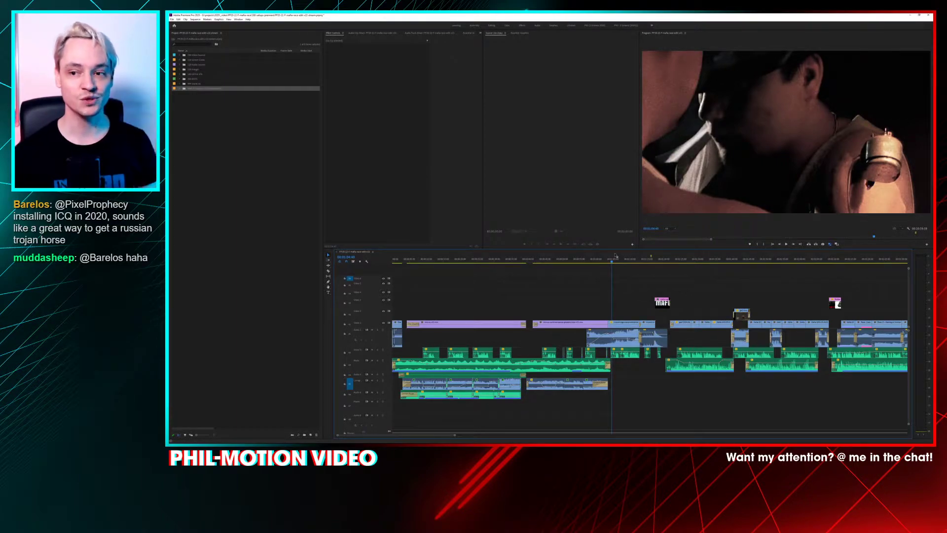
{"action": "left_click", "coordinate": [617, 261]}
{"action": "left_click_drag", "start_coordinate": [619, 262], "coordinate": [634, 265]}
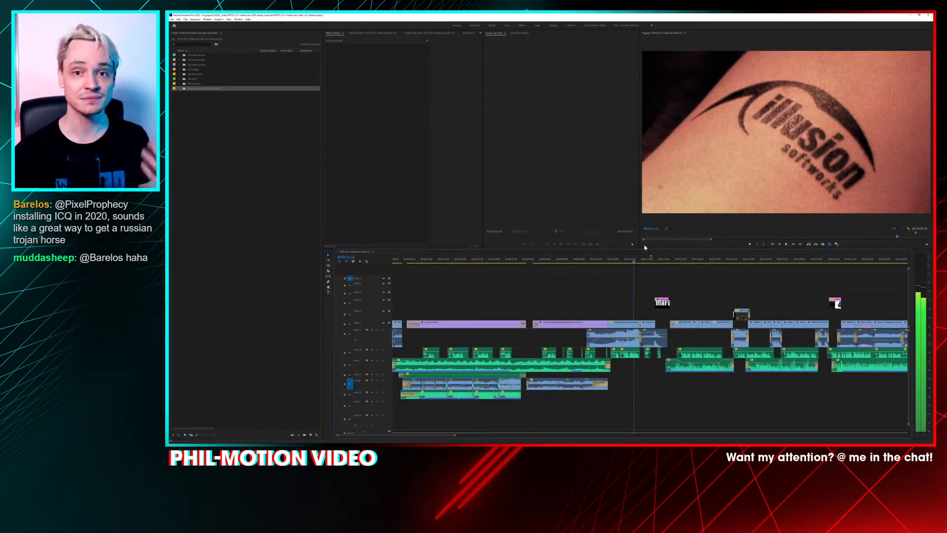
Step: Compare the MAFIA title card with the Grand Theft Auto police car gameplay directly after it
{"action": "left_click_drag", "start_coordinate": [635, 261], "coordinate": [665, 263]}
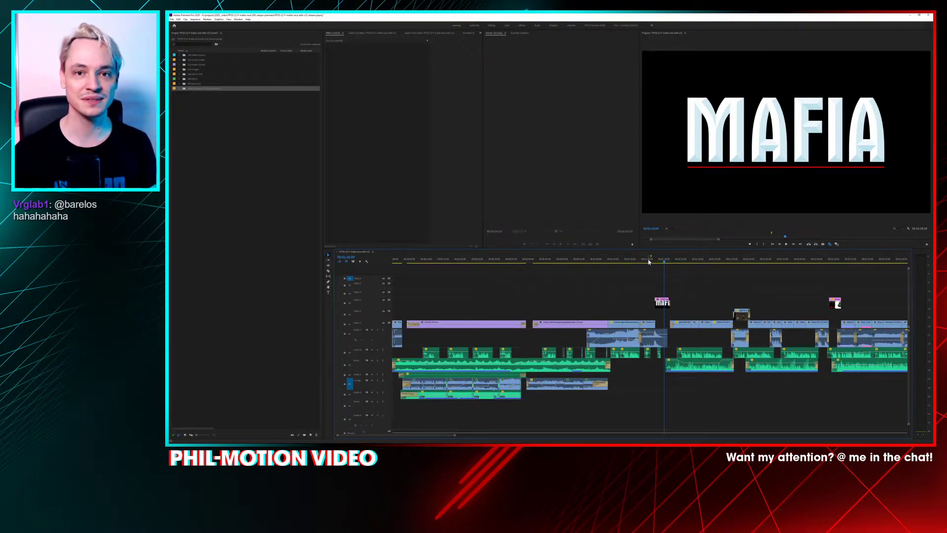
{"action": "left_click", "coordinate": [674, 261]}
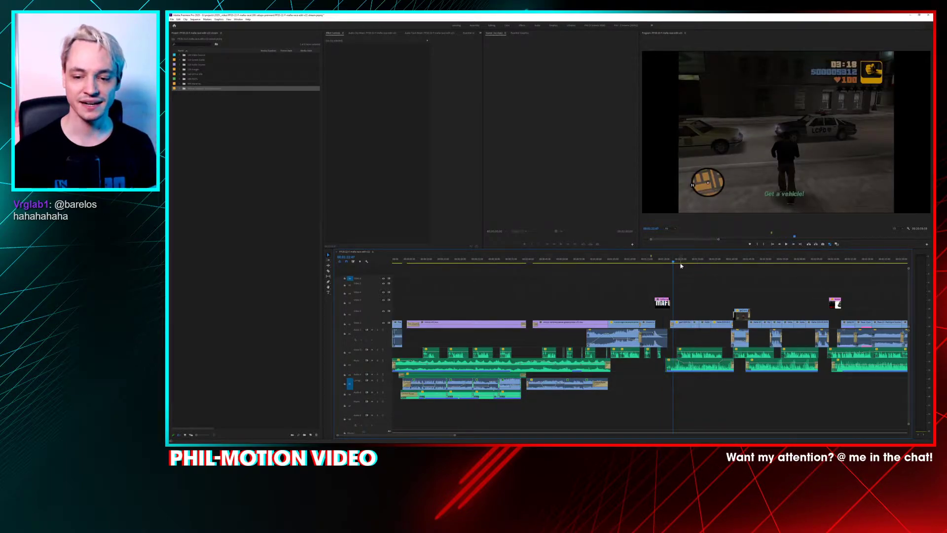
{"action": "mouse_move", "coordinate": [679, 262]}
{"action": "left_mouse_down"}
{"action": "mouse_move", "coordinate": [730, 262]}
{"action": "mouse_move", "coordinate": [664, 261]}
{"action": "left_mouse_up"}
{"action": "left_click", "coordinate": [738, 262]}
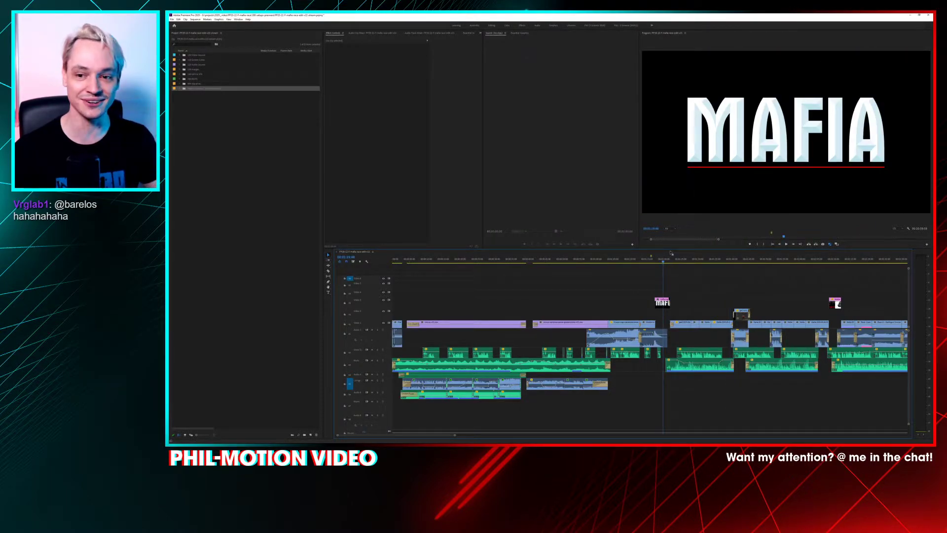
{"action": "left_click_drag", "start_coordinate": [665, 261], "coordinate": [686, 263]}
{"action": "left_click", "coordinate": [679, 262]}
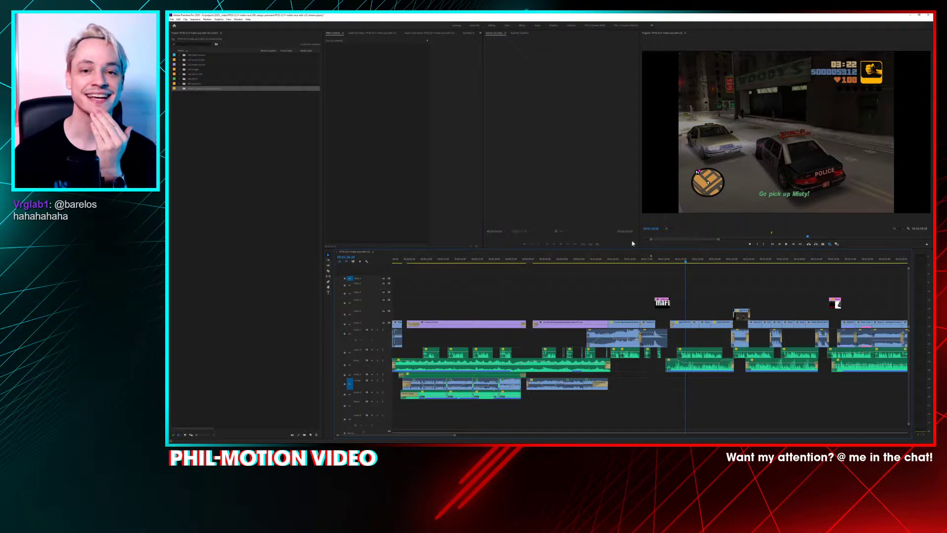
Step: Step through the police car gameplay around the Misty mission prompt and on to the Mafia driver cutscene
{"action": "left_click", "coordinate": [683, 263]}
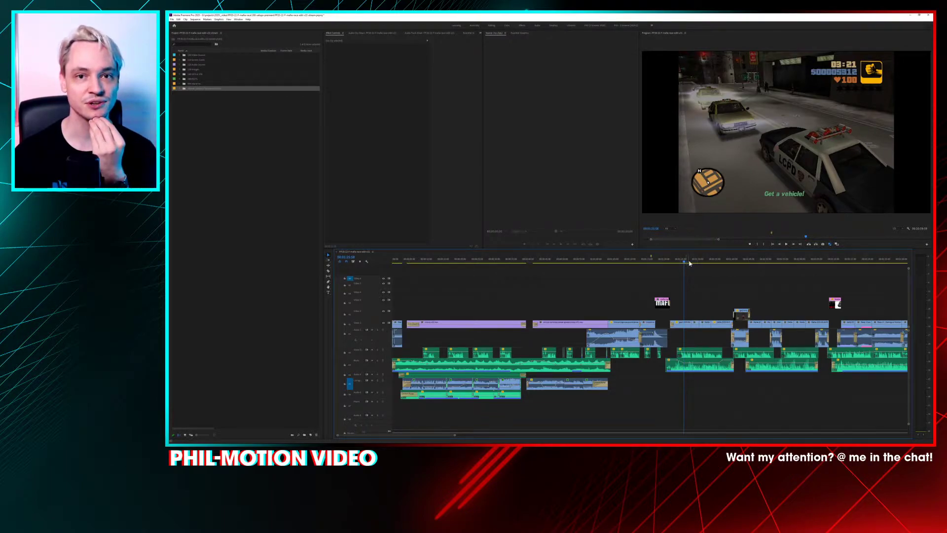
{"action": "left_click", "coordinate": [687, 261]}
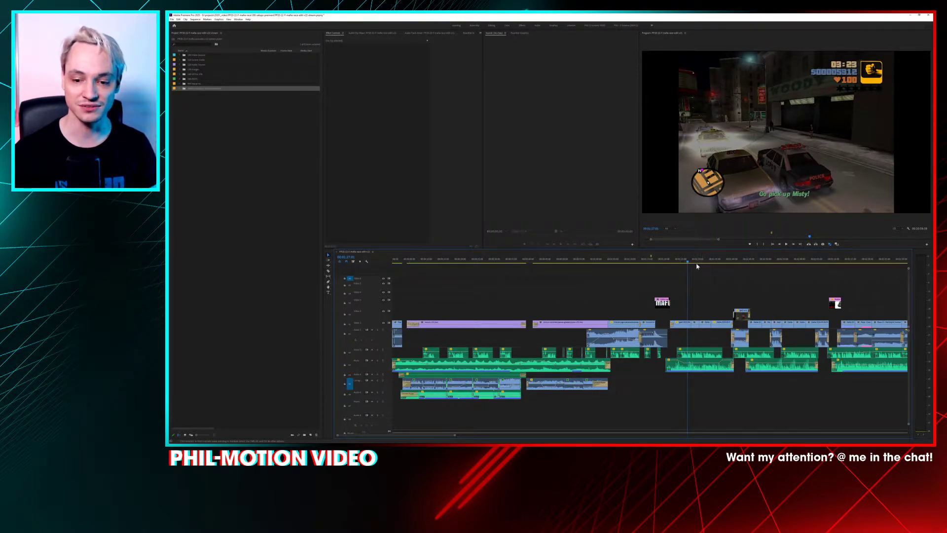
{"action": "left_click", "coordinate": [693, 264]}
{"action": "left_click", "coordinate": [703, 264]}
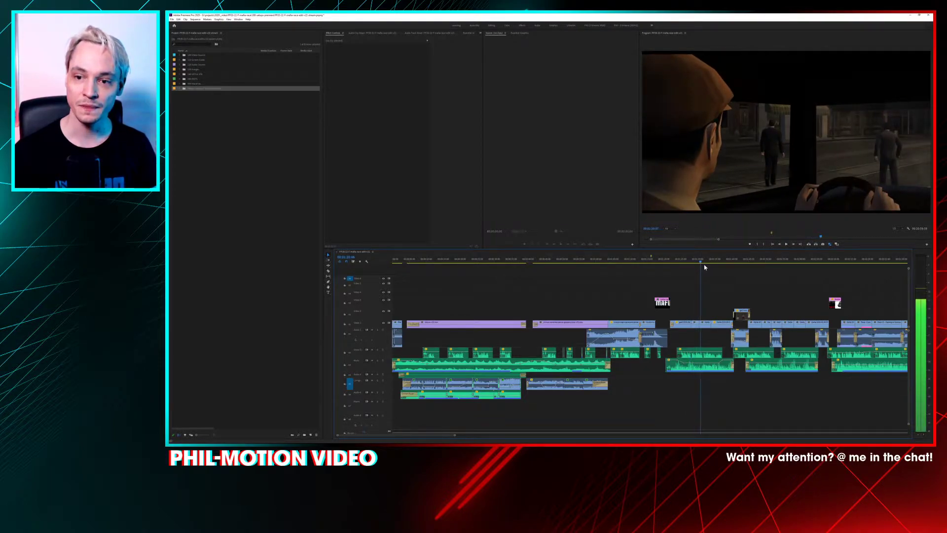
Step: Scrub on through the elevated train credits and bridge driving clips to the cutscene of the seated man in a vest
{"action": "left_click_drag", "start_coordinate": [712, 268], "coordinate": [725, 269]}
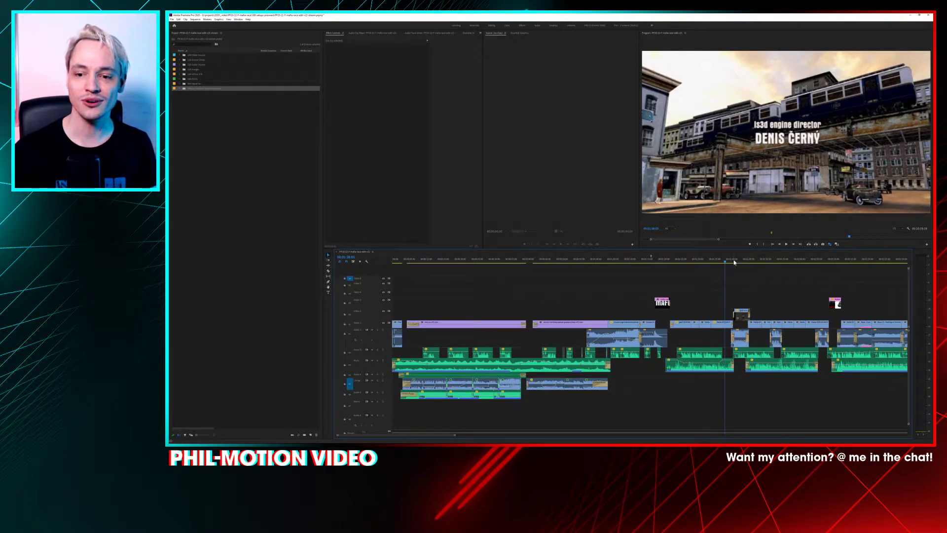
{"action": "left_click_drag", "start_coordinate": [730, 260], "coordinate": [758, 266]}
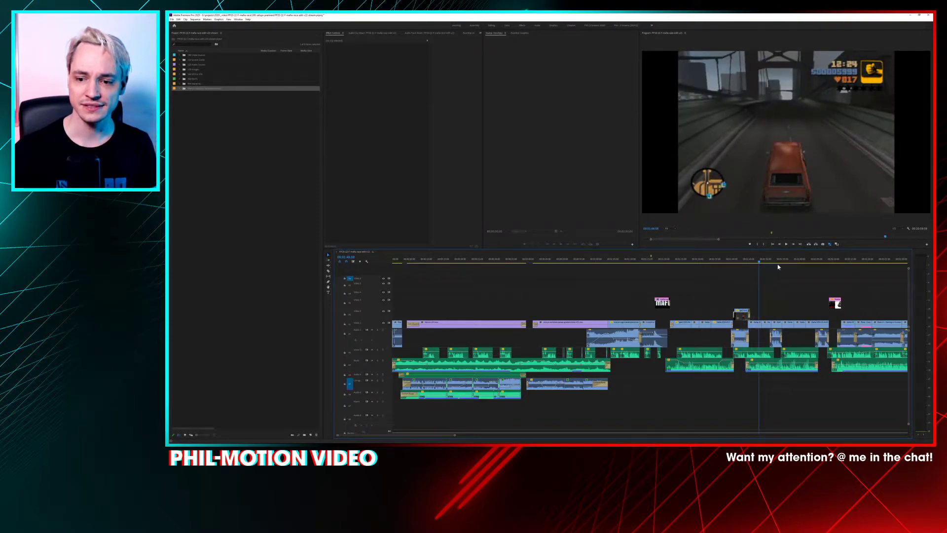
{"action": "left_click", "coordinate": [814, 260]}
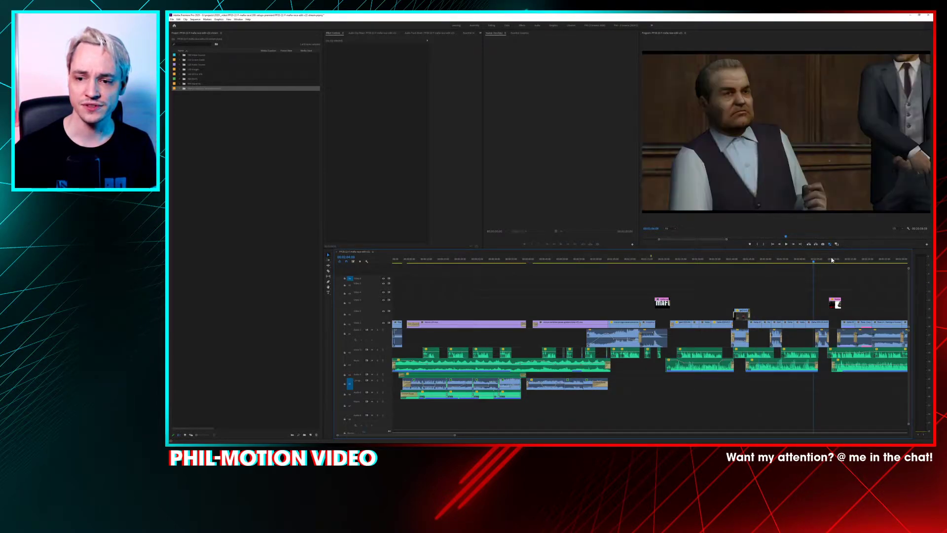
Step: Compare the cutscene of the men seated around a table with the Fairplay title card that follows it
{"action": "left_click_drag", "start_coordinate": [821, 260], "coordinate": [831, 261]}
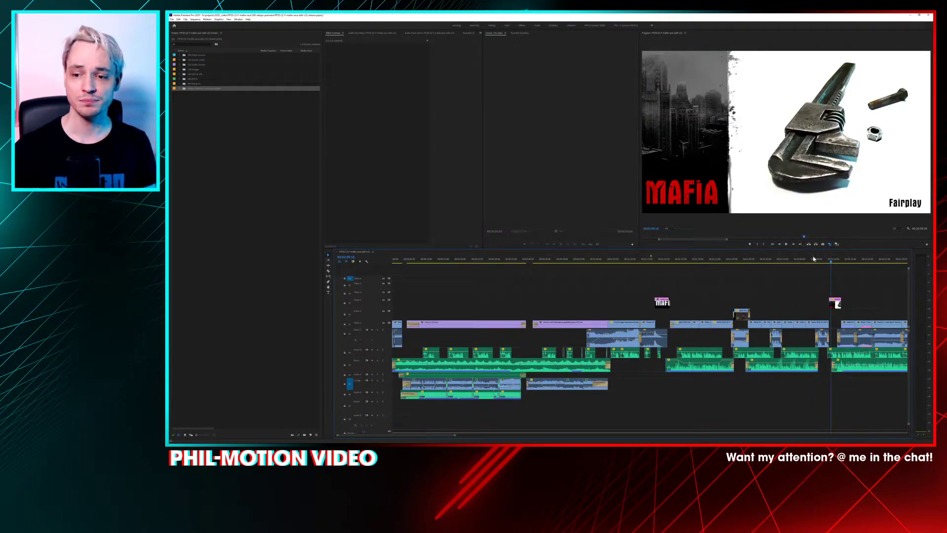
{"action": "left_click", "coordinate": [813, 260]}
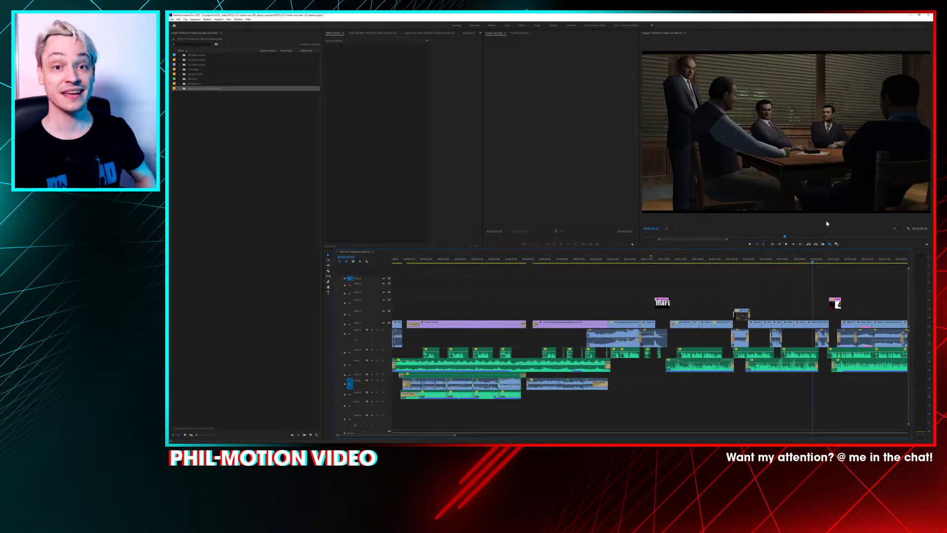
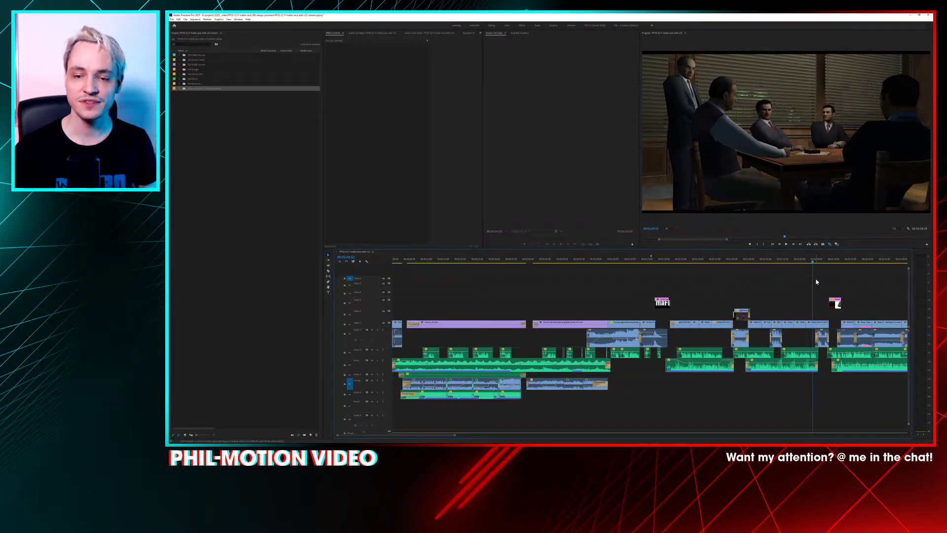
{"action": "left_click", "coordinate": [818, 259]}
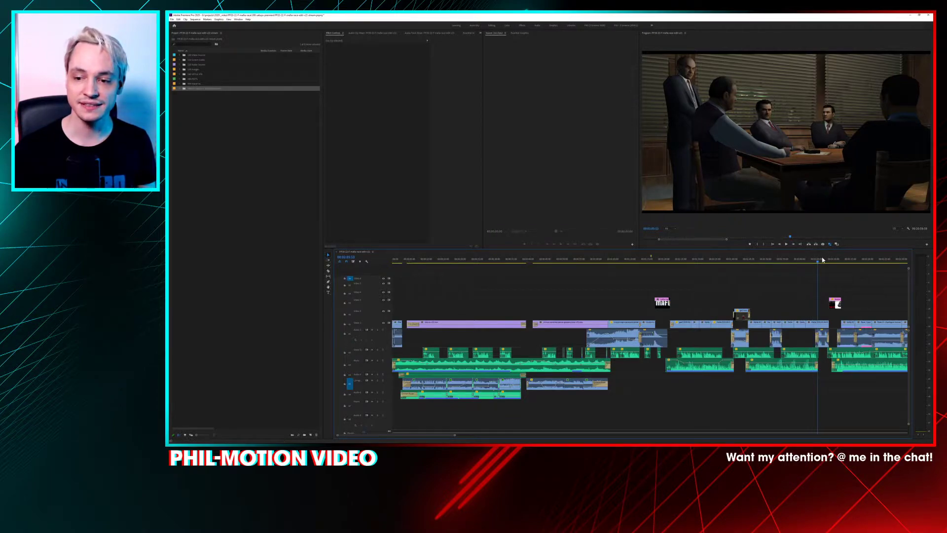
{"action": "left_click", "coordinate": [809, 260]}
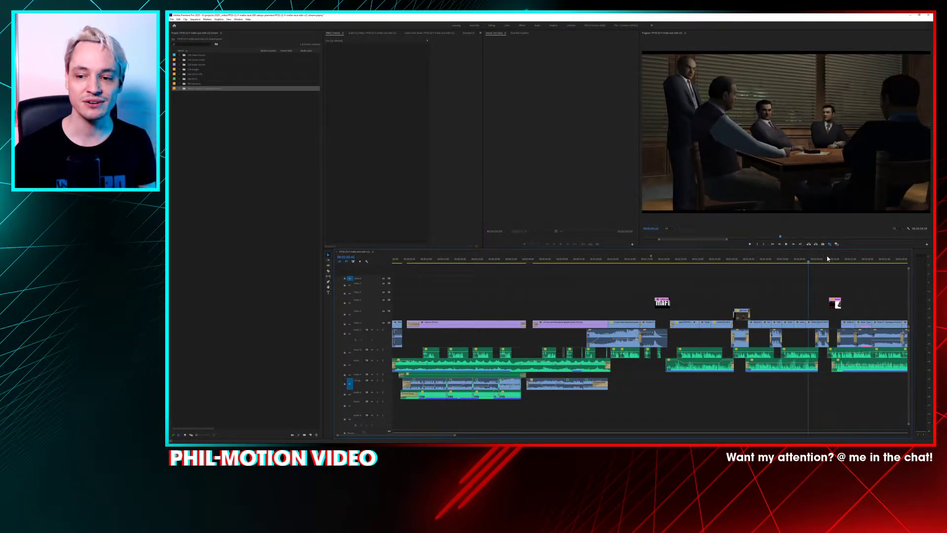
{"action": "left_click", "coordinate": [833, 260]}
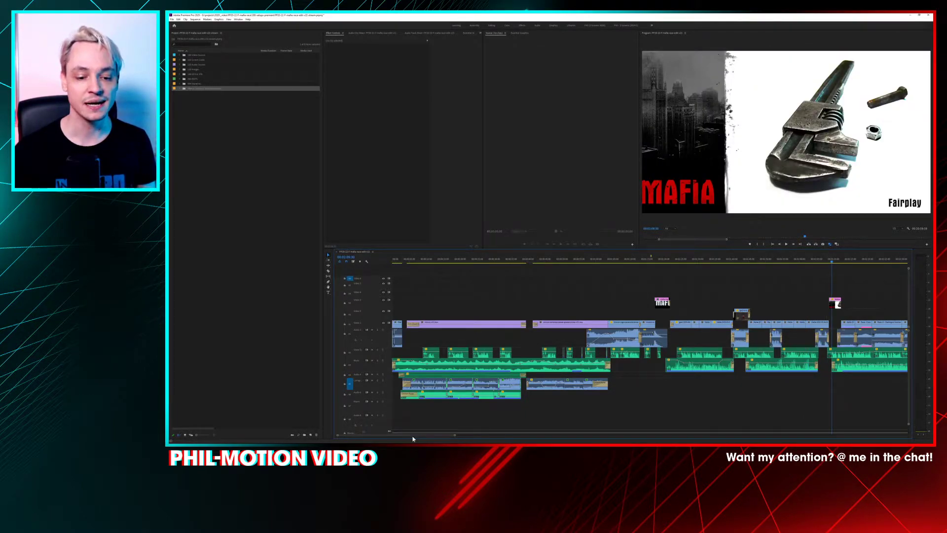
Step: Review the opening frames of the Fairplay title card and compare them with the earlier MAFIA title card
{"action": "left_click_drag", "start_coordinate": [425, 435], "coordinate": [435, 436]}
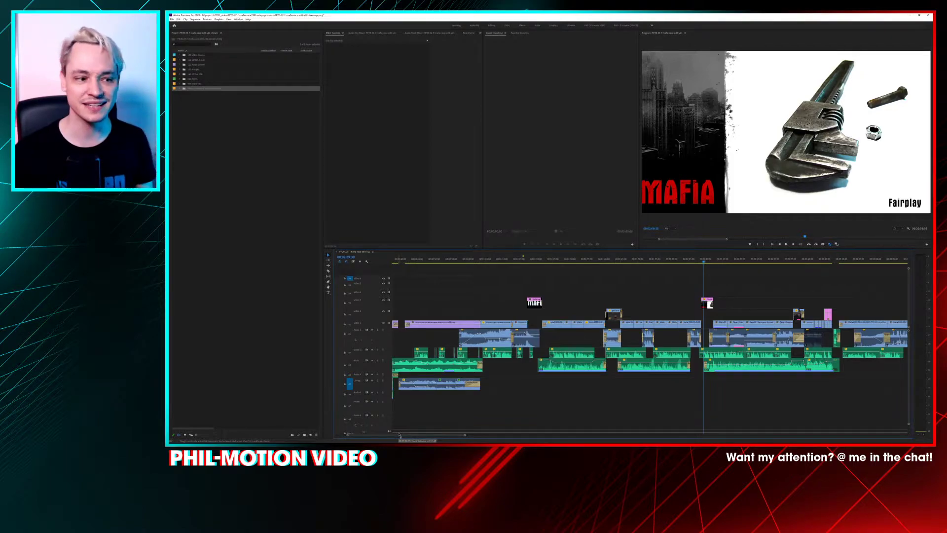
{"action": "left_click", "coordinate": [706, 262]}
{"action": "left_click_drag", "start_coordinate": [706, 263], "coordinate": [703, 265]}
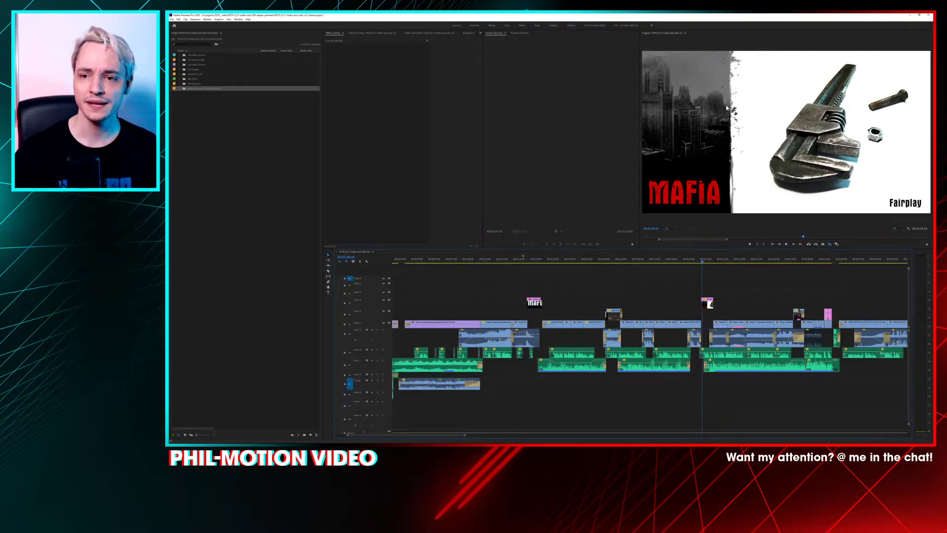
{"action": "left_click", "coordinate": [711, 261]}
{"action": "left_click_drag", "start_coordinate": [712, 260], "coordinate": [704, 262]}
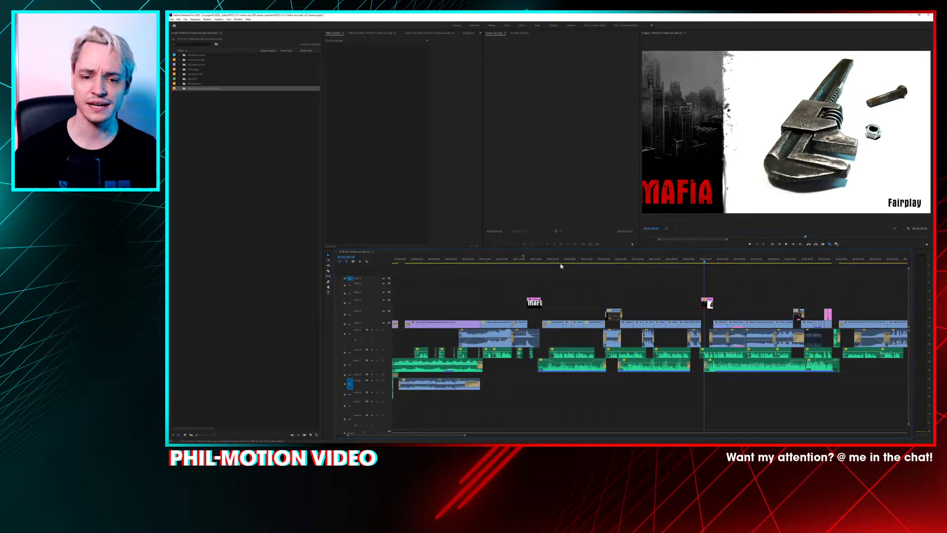
{"action": "left_click", "coordinate": [540, 259]}
{"action": "left_click", "coordinate": [726, 262]}
{"action": "left_click", "coordinate": [703, 260]}
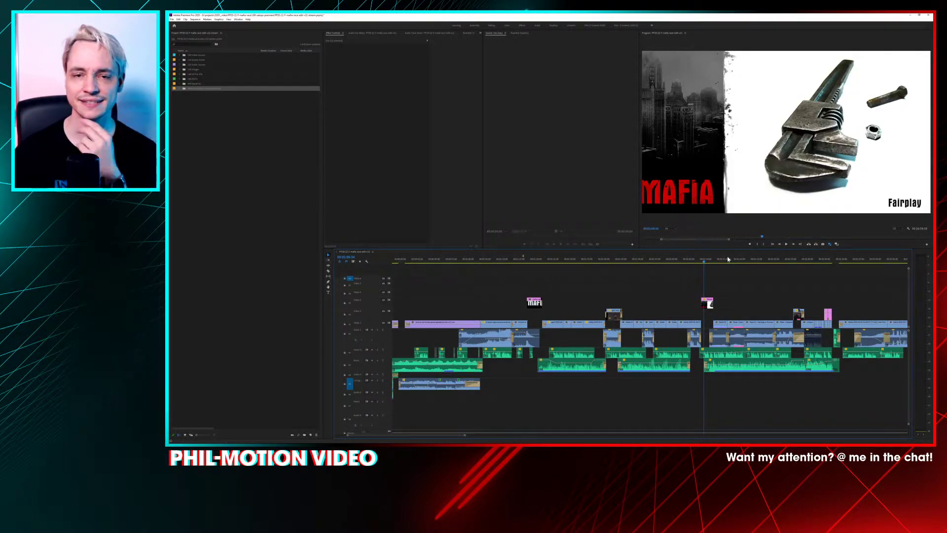
Step: Play the Fairplay title card into the night race car gameplay and scrub on to the Simpsons petrol pump clip
{"action": "key", "text": "space"}
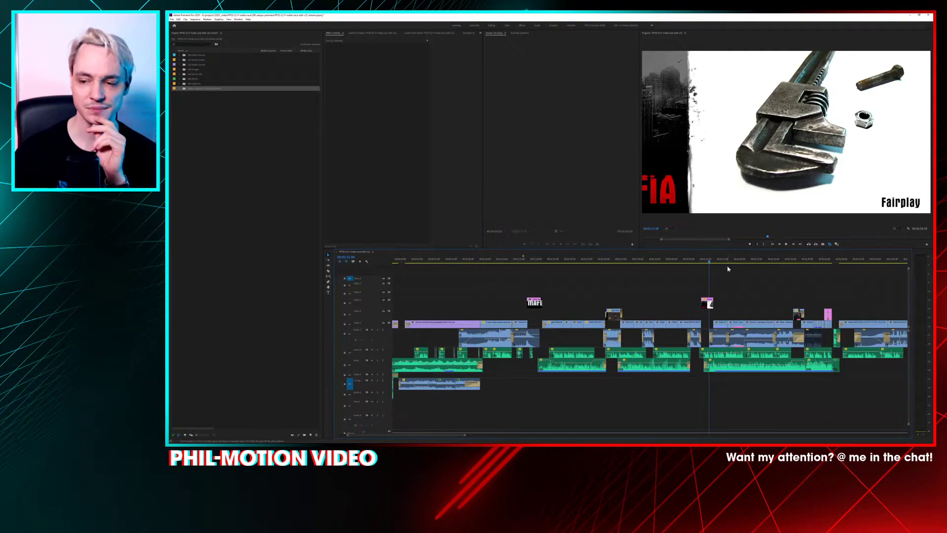
{"action": "left_click", "coordinate": [714, 260]}
{"action": "key", "text": "space"}
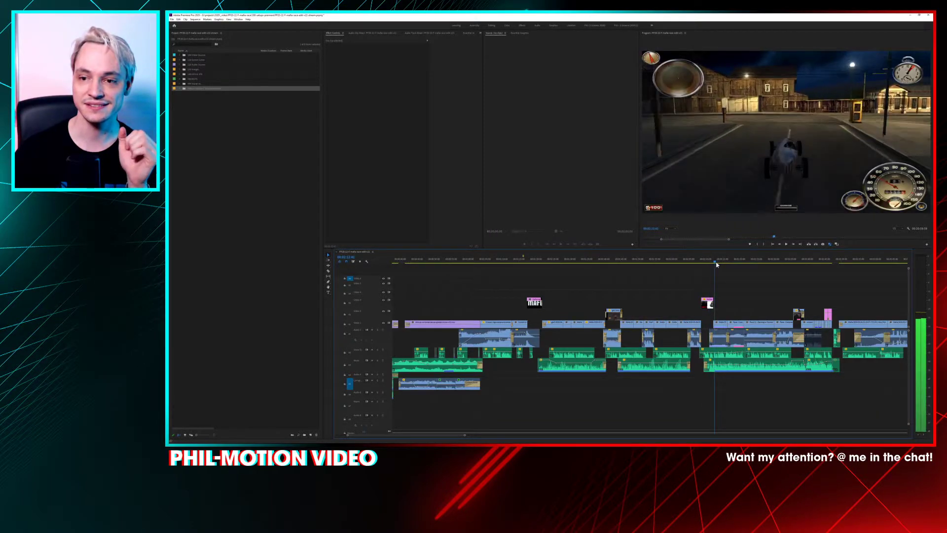
{"action": "left_click_drag", "start_coordinate": [723, 265], "coordinate": [807, 284]}
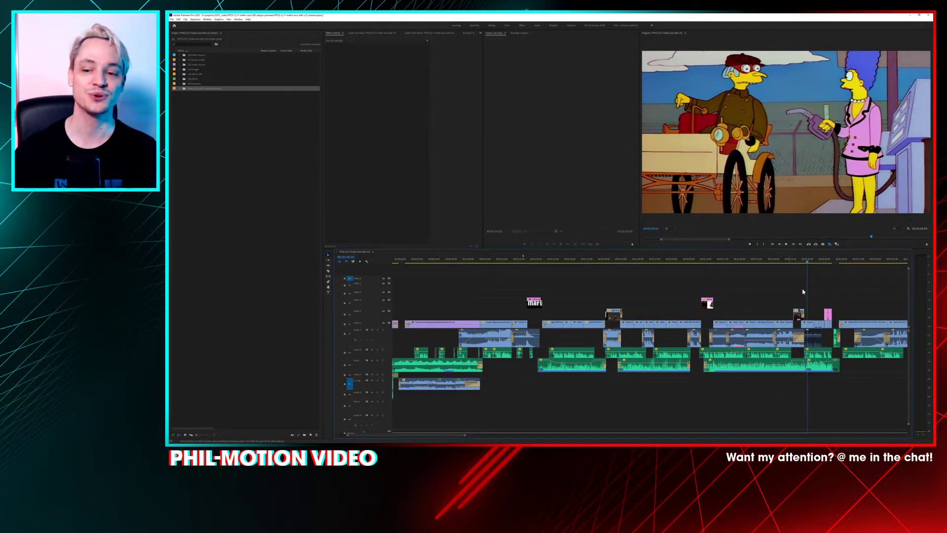
Step: Examine the Simpsons petrol pump clip and its audio close up on the timeline
{"action": "key", "text": "space"}
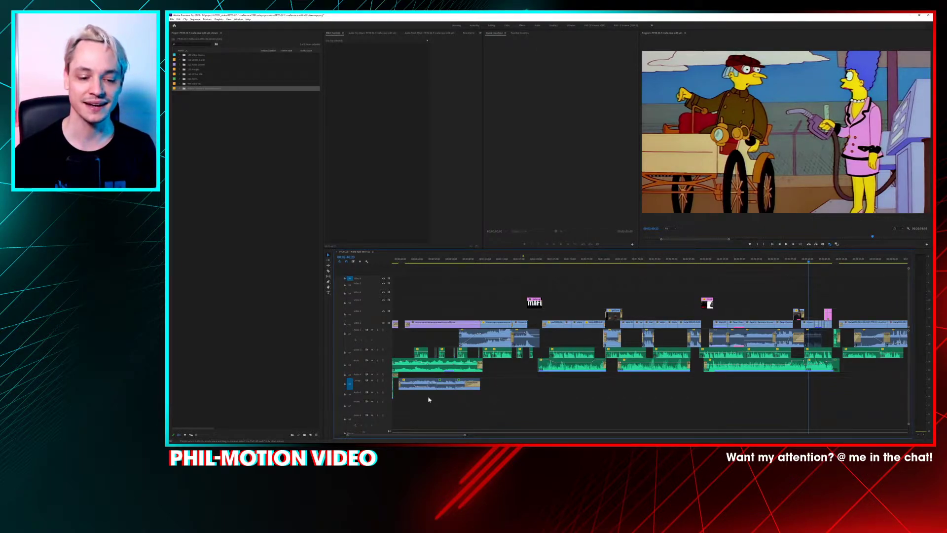
{"action": "left_click_drag", "start_coordinate": [347, 435], "coordinate": [386, 436]}
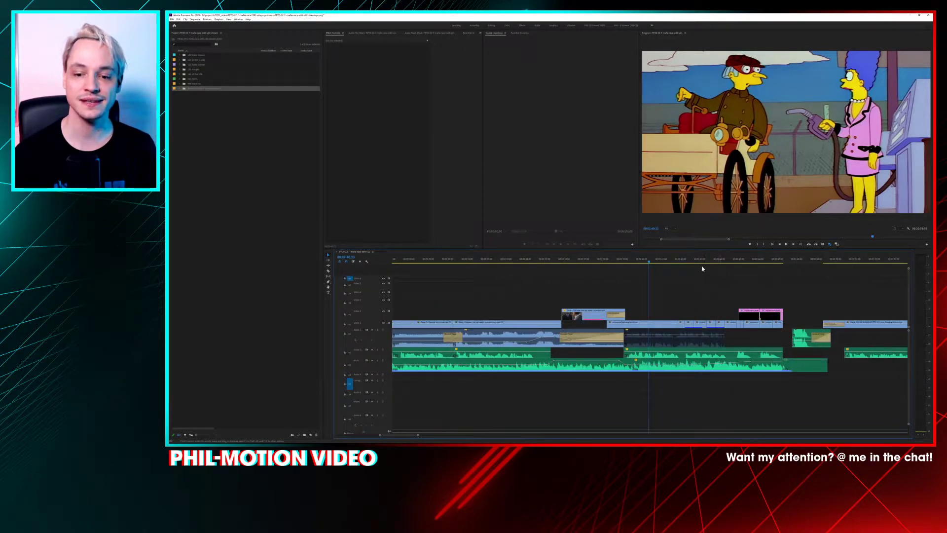
{"action": "left_click_drag", "start_coordinate": [659, 262], "coordinate": [674, 263]}
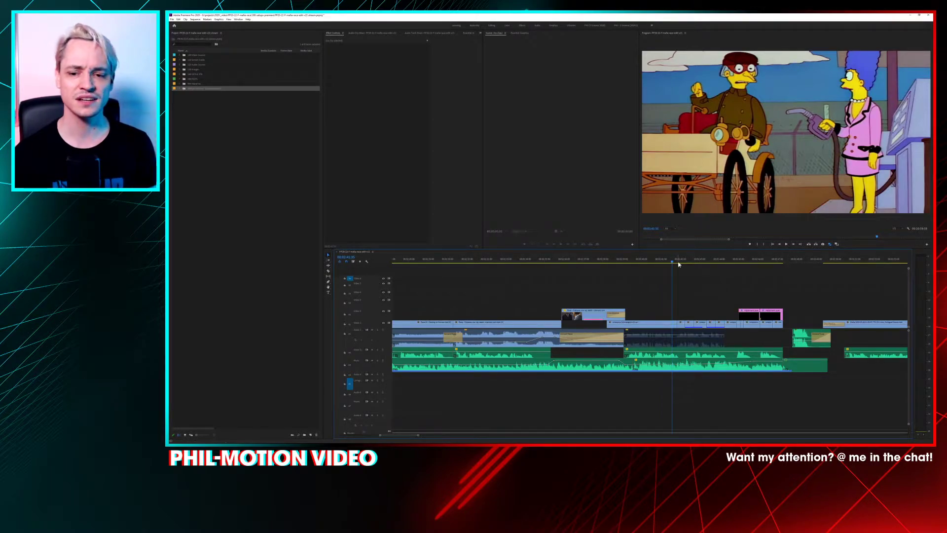
{"action": "left_click_drag", "start_coordinate": [677, 266], "coordinate": [709, 306]}
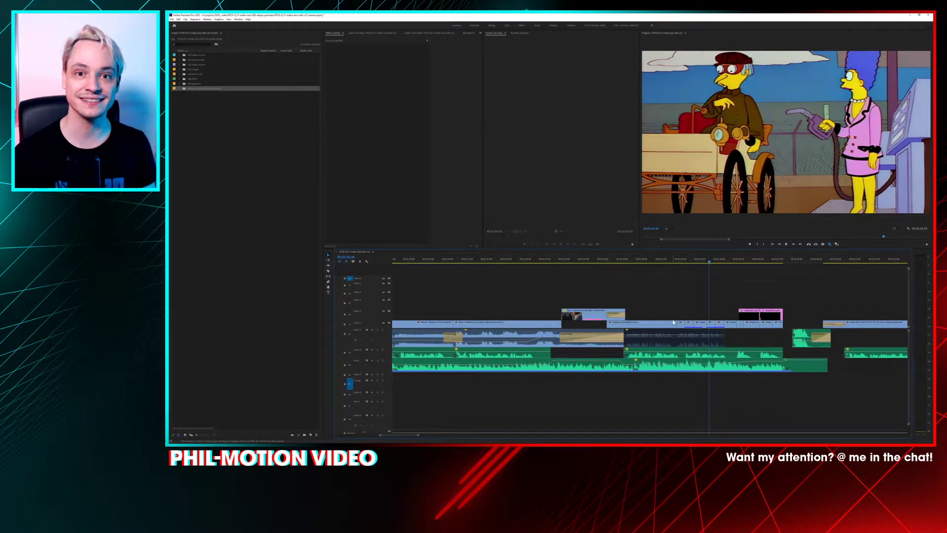
Step: Scrub past the Simpsons clip through the taxi cutscenes to the daytime taxi driving gameplay
{"action": "left_click", "coordinate": [738, 262]}
{"action": "left_click_drag", "start_coordinate": [741, 263], "coordinate": [869, 277]}
{"action": "left_click_drag", "start_coordinate": [405, 435], "coordinate": [413, 437]}
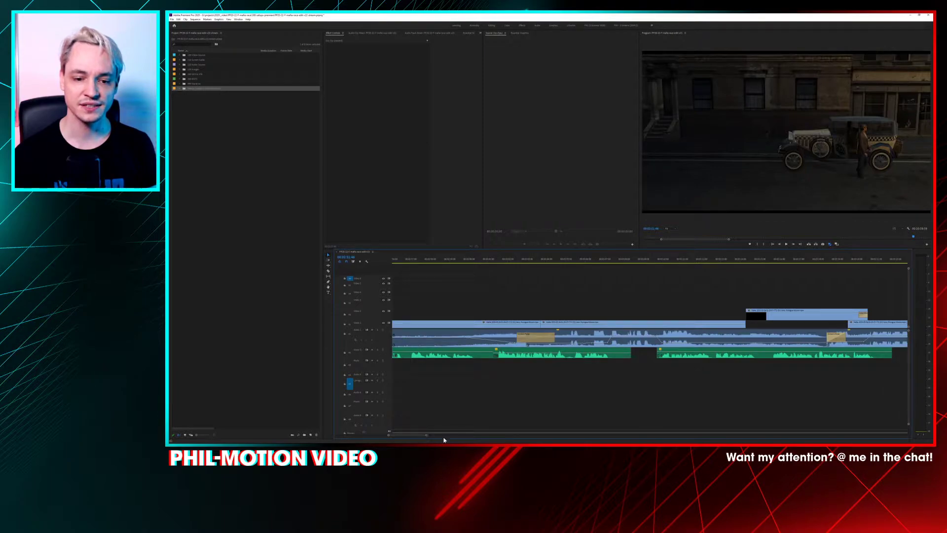
{"action": "left_click_drag", "start_coordinate": [427, 437], "coordinate": [483, 436]}
{"action": "left_click", "coordinate": [718, 263]}
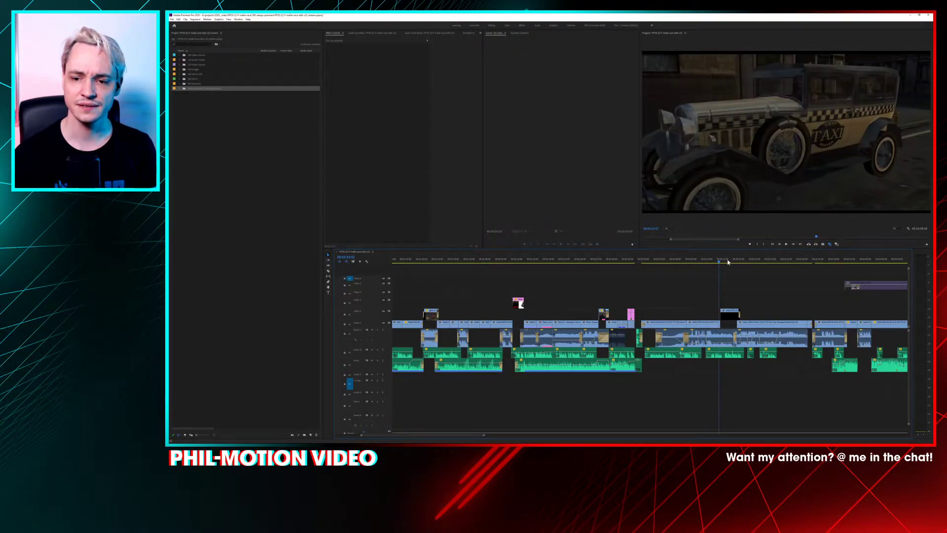
{"action": "left_click", "coordinate": [728, 262]}
{"action": "left_click_drag", "start_coordinate": [732, 264], "coordinate": [822, 262]}
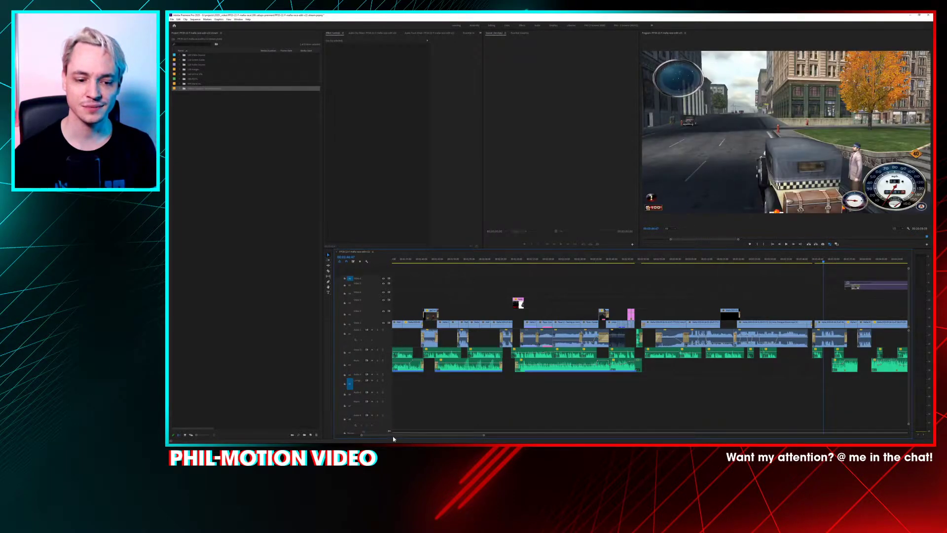
Step: Survey the whole sequence, sampling the corridor, bar and night-time dialogue clips up to the black gap before the racing segment
{"action": "scroll", "coordinate": [394, 437], "scroll_direction": "down", "scroll_amount": 8}
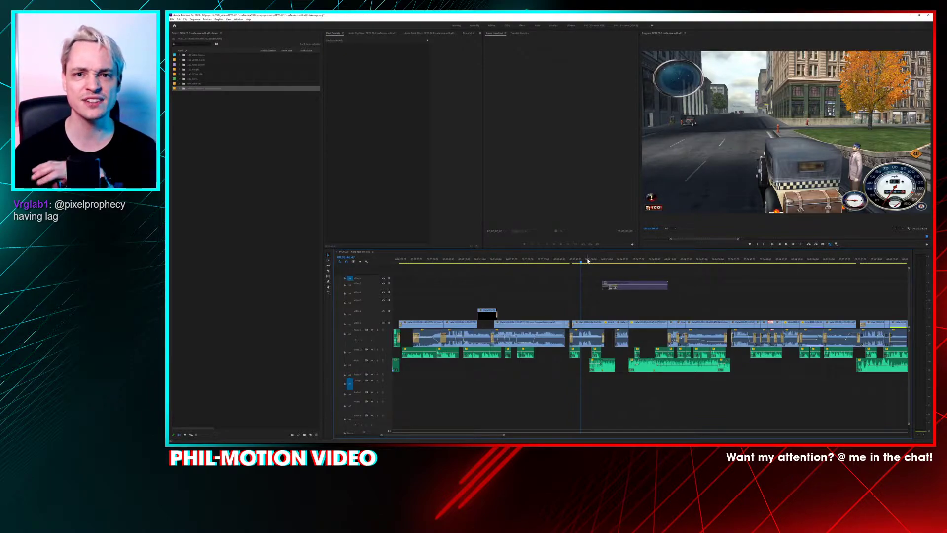
{"action": "left_click_drag", "start_coordinate": [504, 435], "coordinate": [619, 432]}
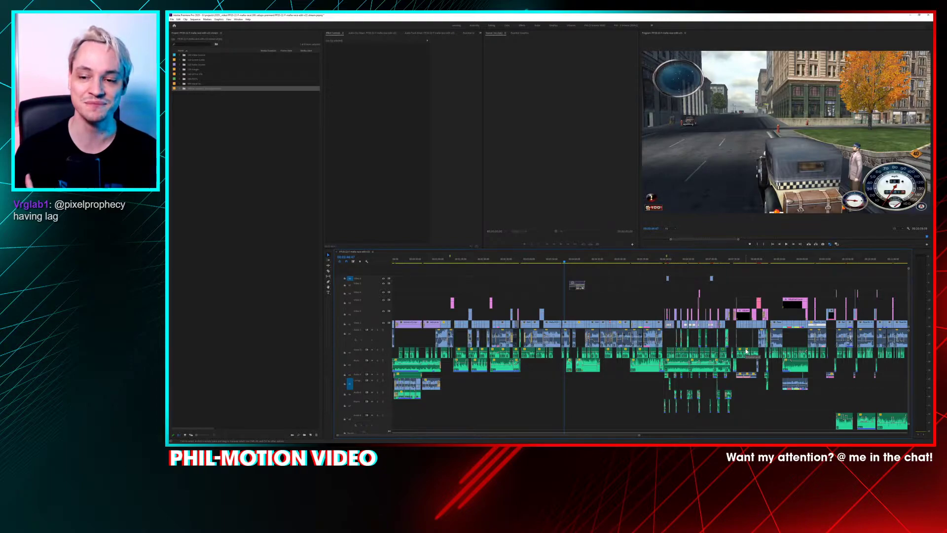
{"action": "left_click", "coordinate": [592, 260]}
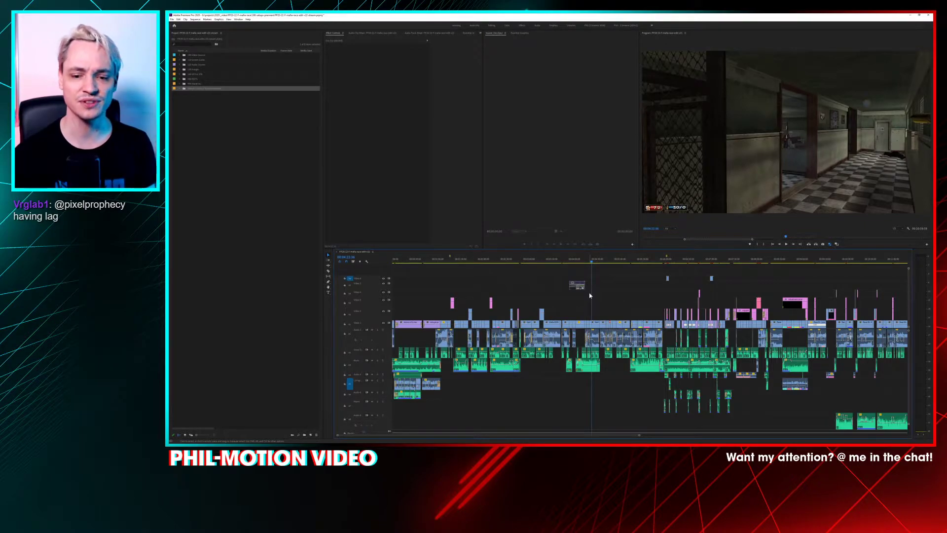
{"action": "left_click", "coordinate": [603, 262]}
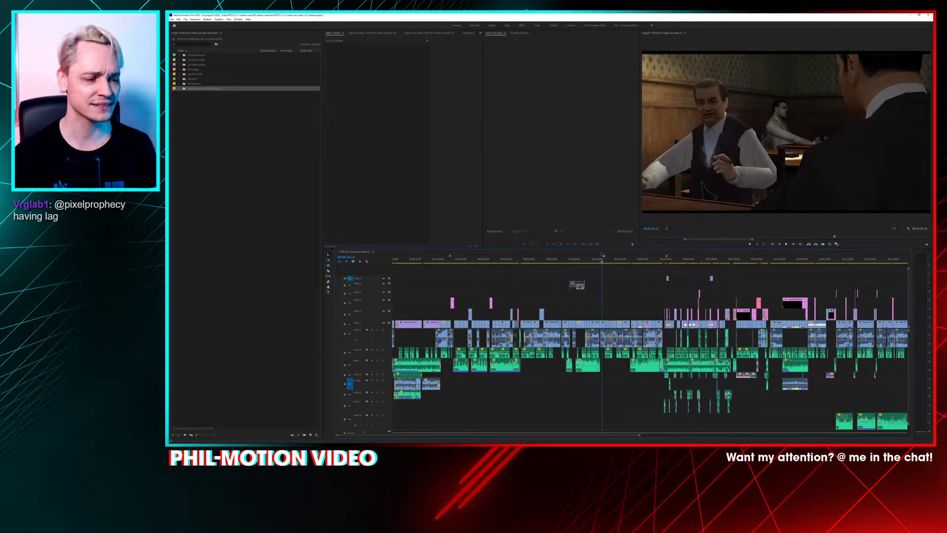
{"action": "left_click", "coordinate": [608, 261]}
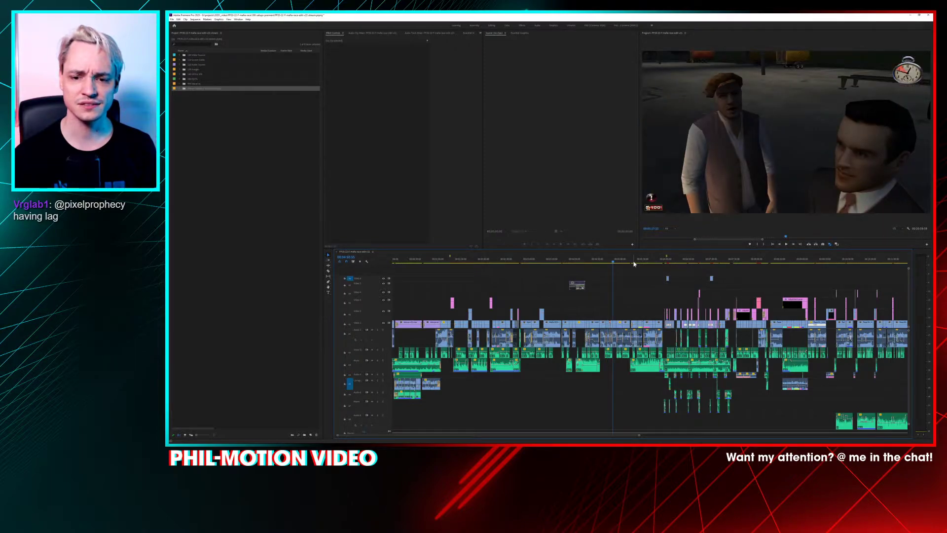
{"action": "left_click", "coordinate": [634, 262]}
{"action": "left_click_drag", "start_coordinate": [644, 263], "coordinate": [663, 261]}
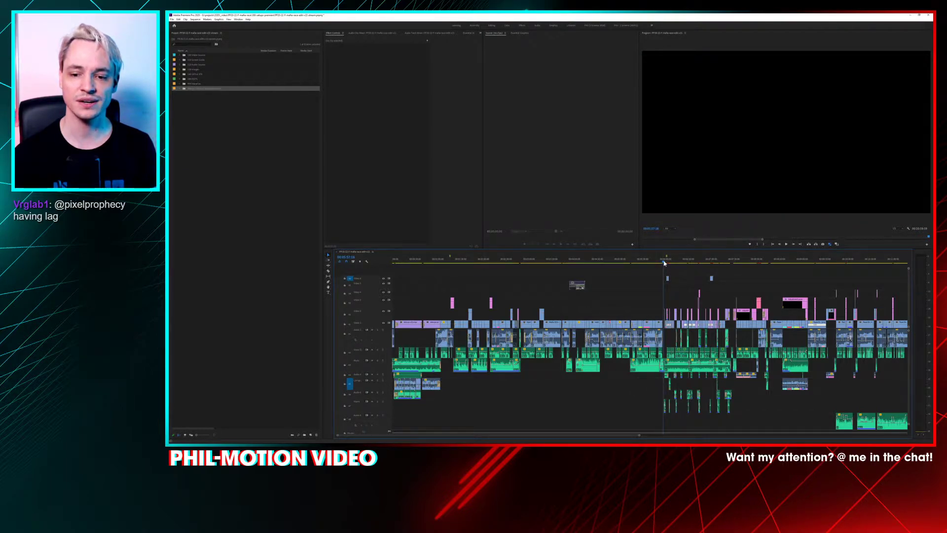
Step: Play the racing segment from the black gap through the vintage race cars to the Lost Heaven Racing Circuit billboard
{"action": "scroll", "coordinate": [764, 370], "scroll_direction": "up", "scroll_amount": 3}
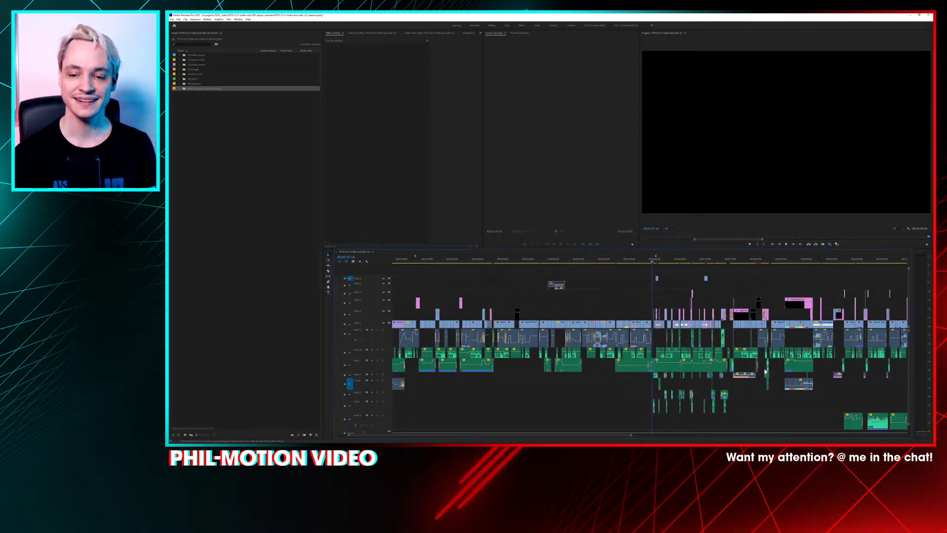
{"action": "scroll", "coordinate": [764, 370], "scroll_direction": "up", "scroll_amount": 3}
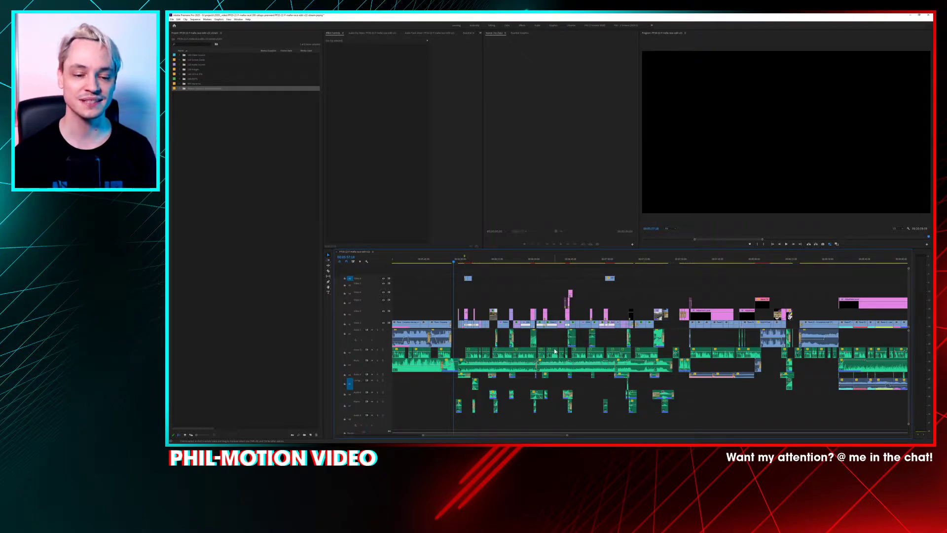
{"action": "key", "text": "space"}
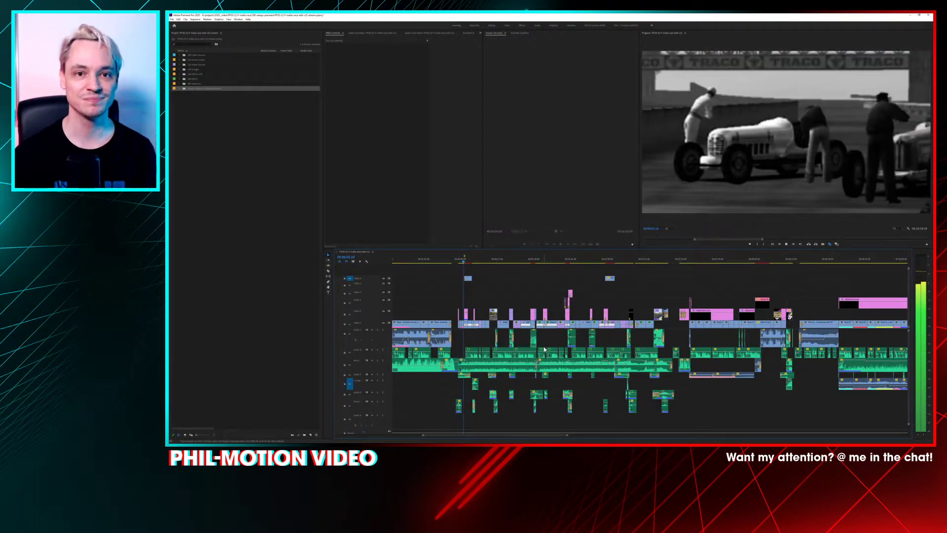
{"action": "key", "text": "space"}
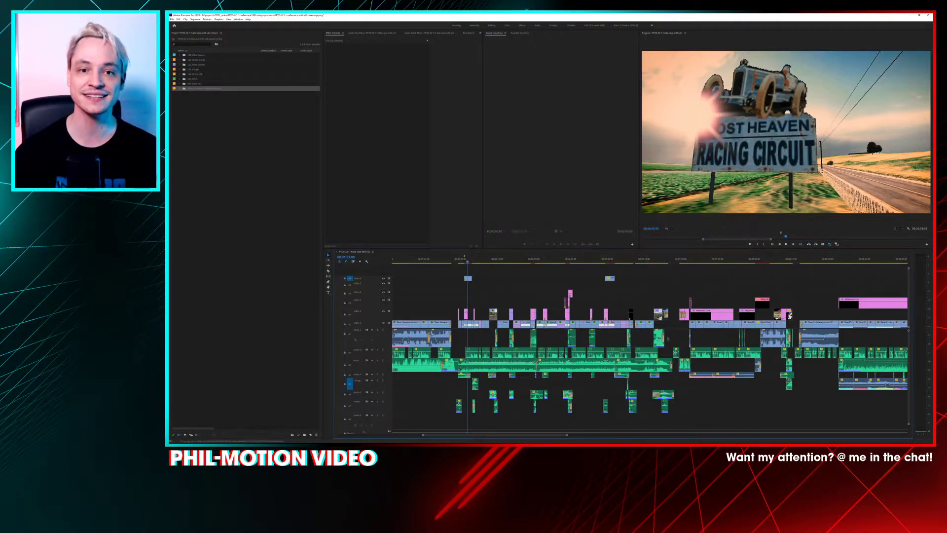
Step: Scrub from the billboard shot through the colour view of the race track to the black-and-white track shot
{"action": "left_click_drag", "start_coordinate": [470, 260], "coordinate": [475, 265]}
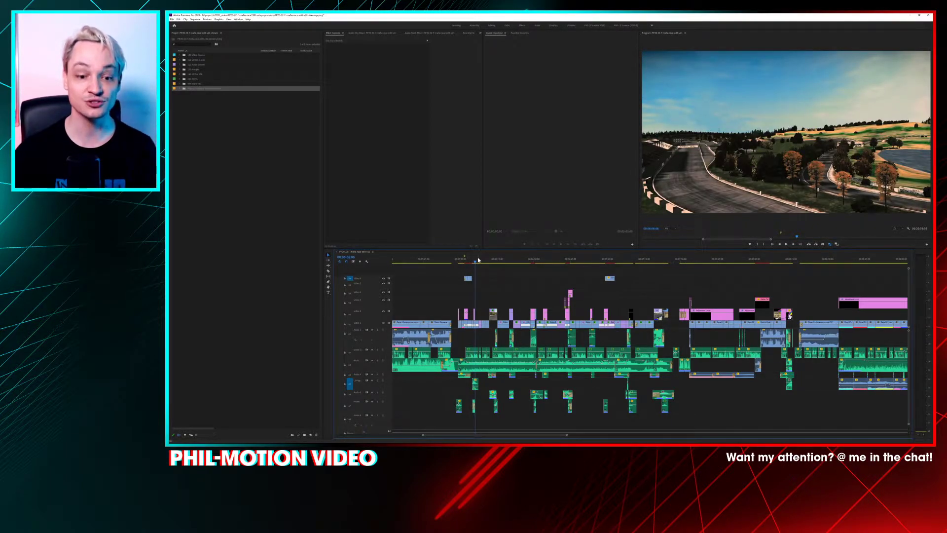
{"action": "key", "text": "space"}
{"action": "left_click_drag", "start_coordinate": [478, 261], "coordinate": [491, 262]}
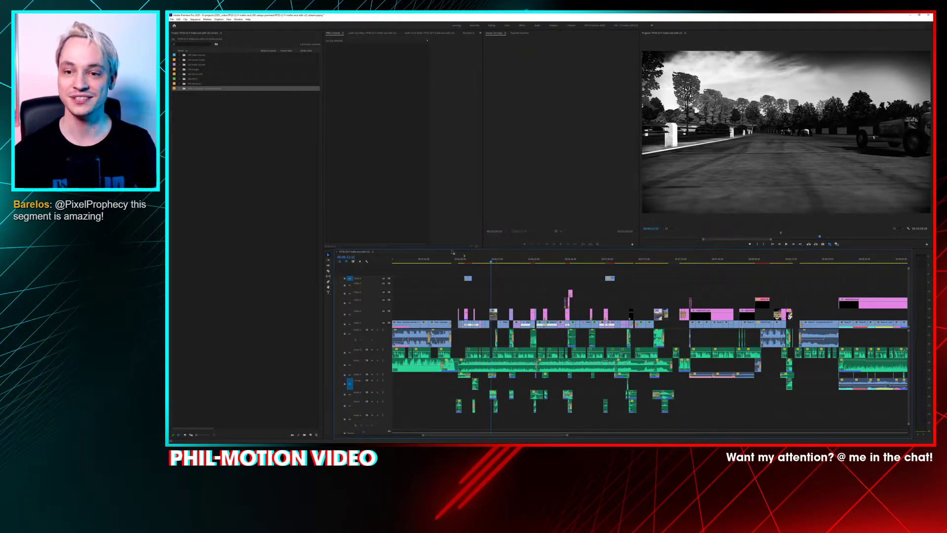
Step: Examine the camera movement in the black-and-white race track shot, and minimize the project window to show the desktop
{"action": "left_click", "coordinate": [493, 259]}
{"action": "left_click", "coordinate": [491, 260]}
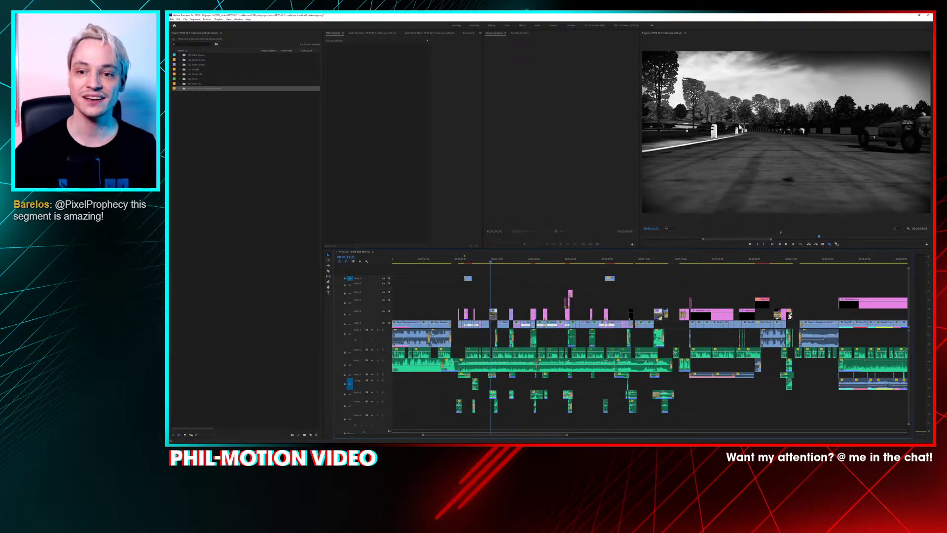
{"action": "left_click_drag", "start_coordinate": [491, 262], "coordinate": [493, 266]}
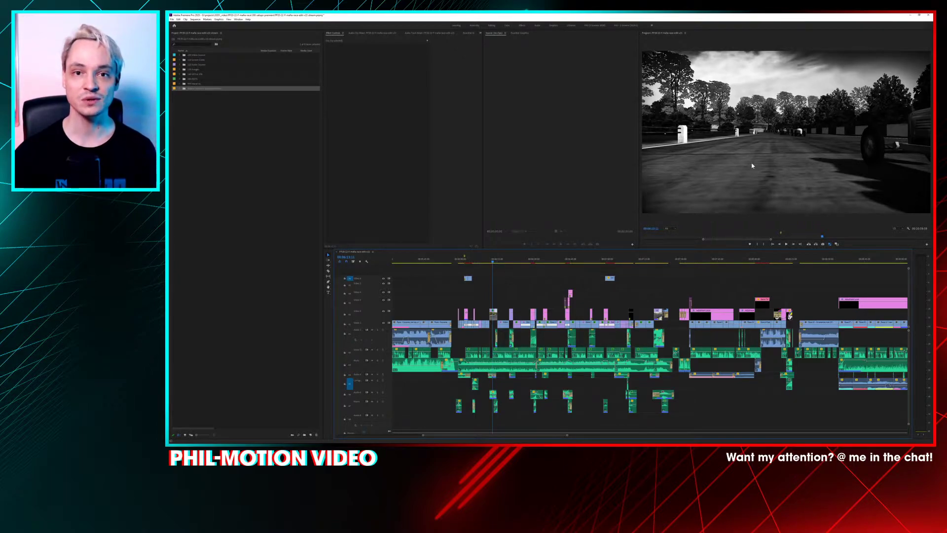
{"action": "left_click", "coordinate": [911, 15]}
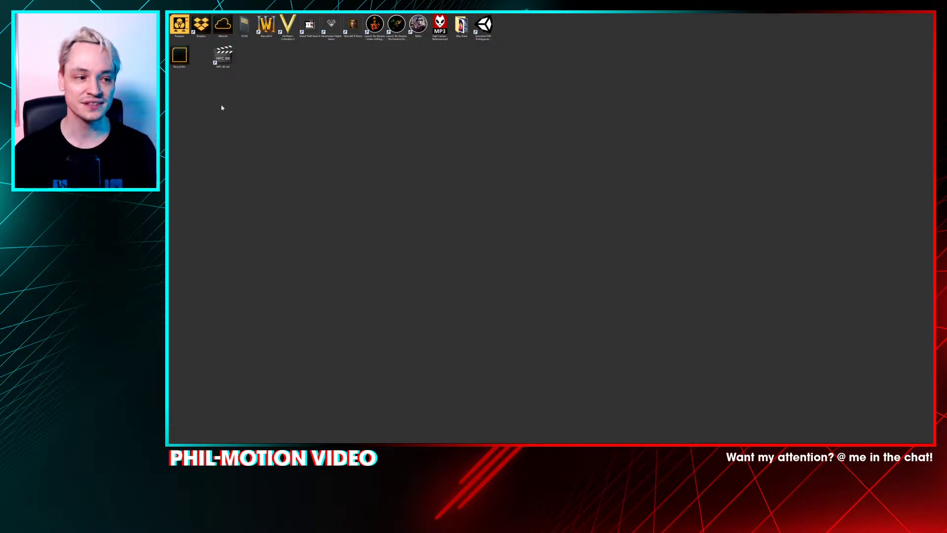
Step: Launch Editor.exe from the Mafia World Editor folder and move its window clear of the file browser
{"action": "left_click_drag", "start_coordinate": [170, 84], "coordinate": [587, 103]}
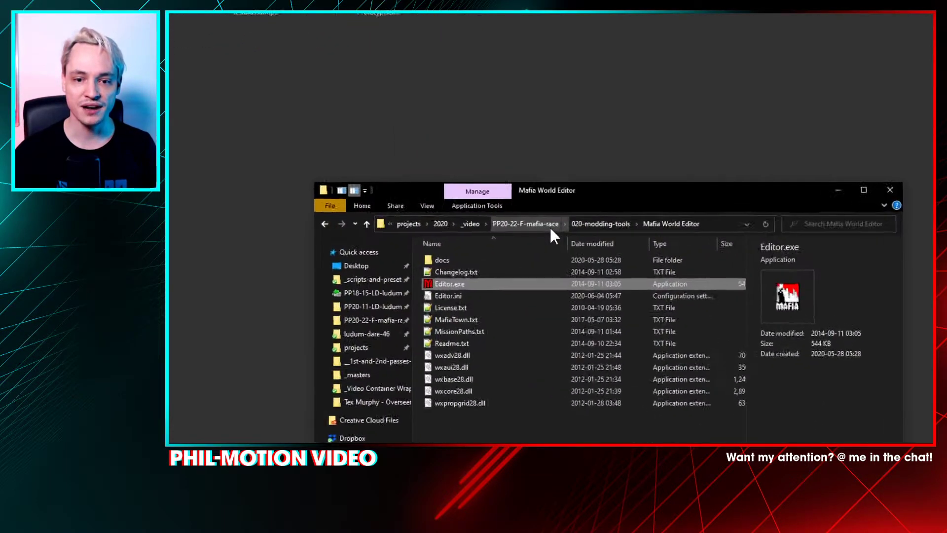
{"action": "key", "text": "alt"}
{"action": "double_click", "coordinate": [489, 294]}
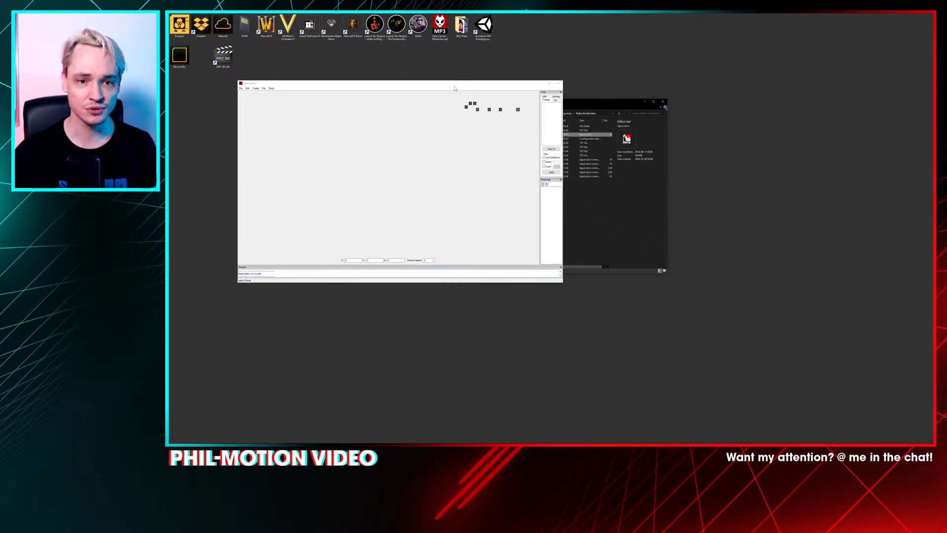
{"action": "left_click_drag", "start_coordinate": [454, 88], "coordinate": [580, 73]}
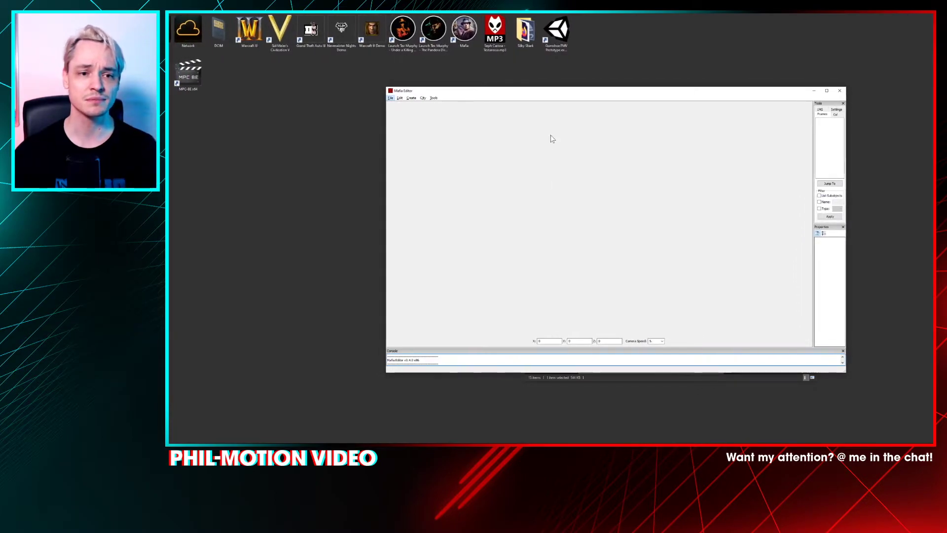
{"action": "left_click_drag", "start_coordinate": [495, 91], "coordinate": [415, 67]}
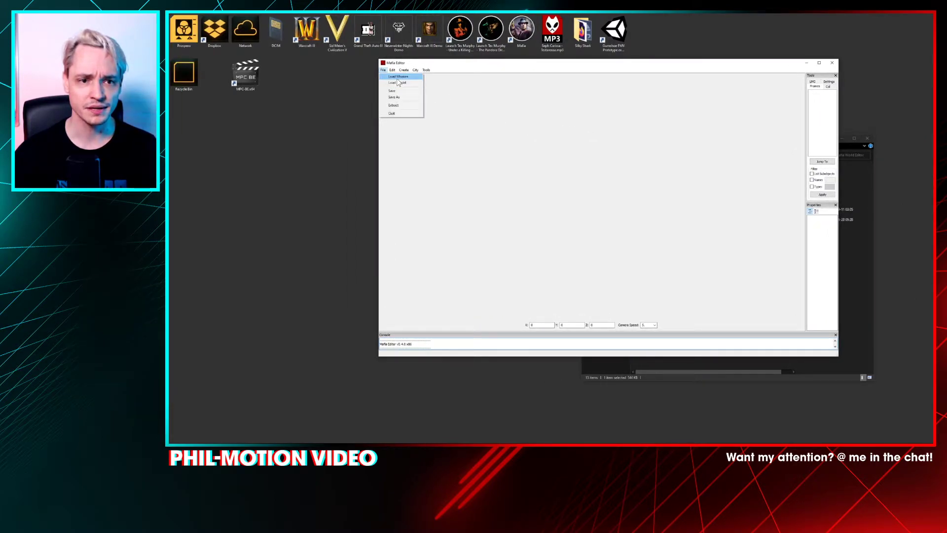
Step: Load the mission missions\mise06-autodrom into the editor
{"action": "left_click", "coordinate": [400, 78]}
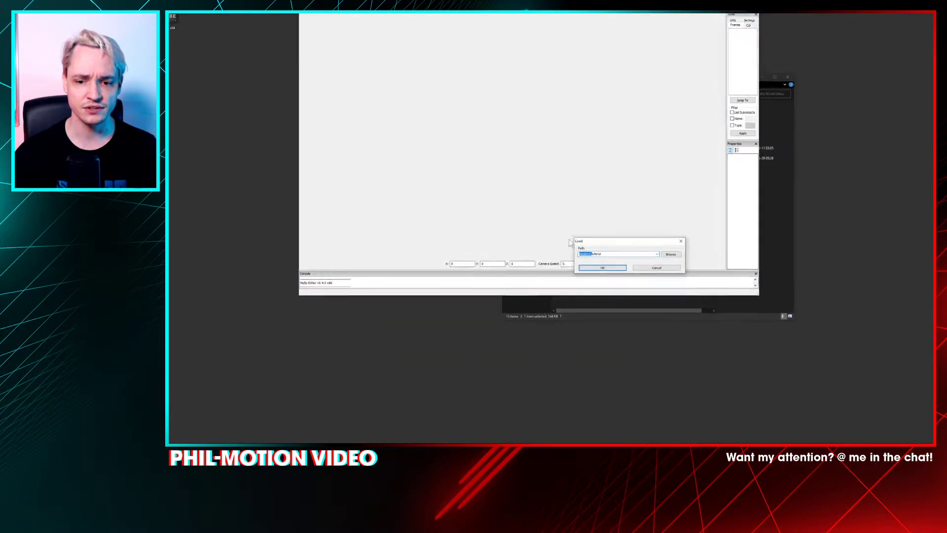
{"action": "left_click_drag", "start_coordinate": [664, 302], "coordinate": [572, 138]}
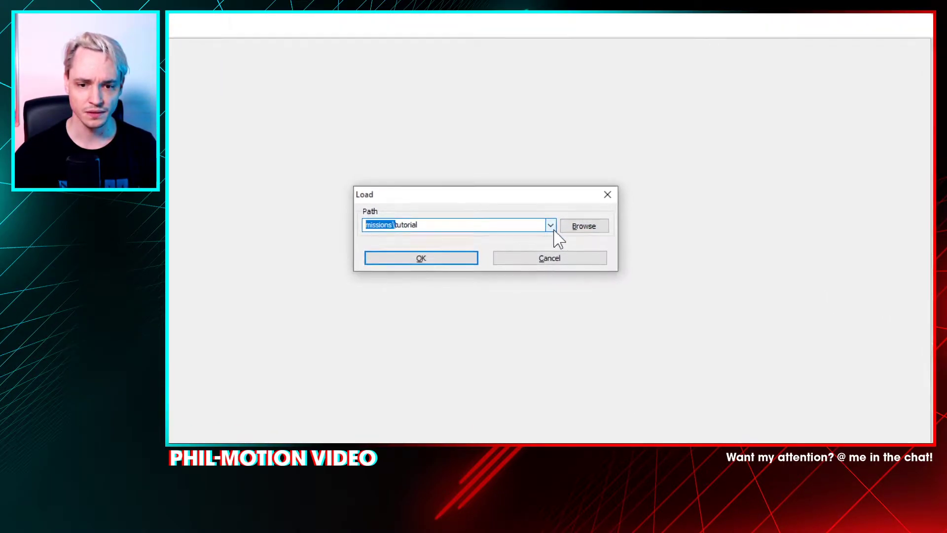
{"action": "left_click", "coordinate": [527, 230]}
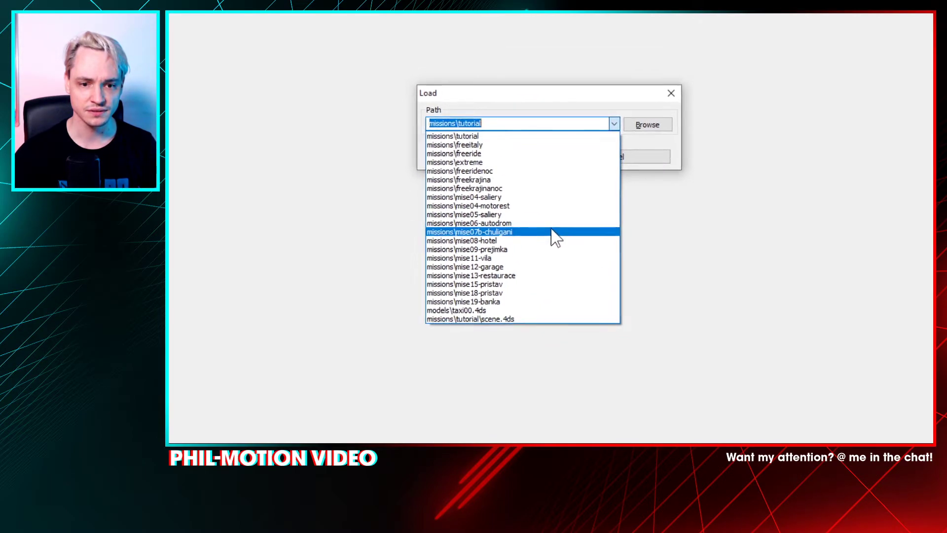
{"action": "left_click", "coordinate": [552, 226]}
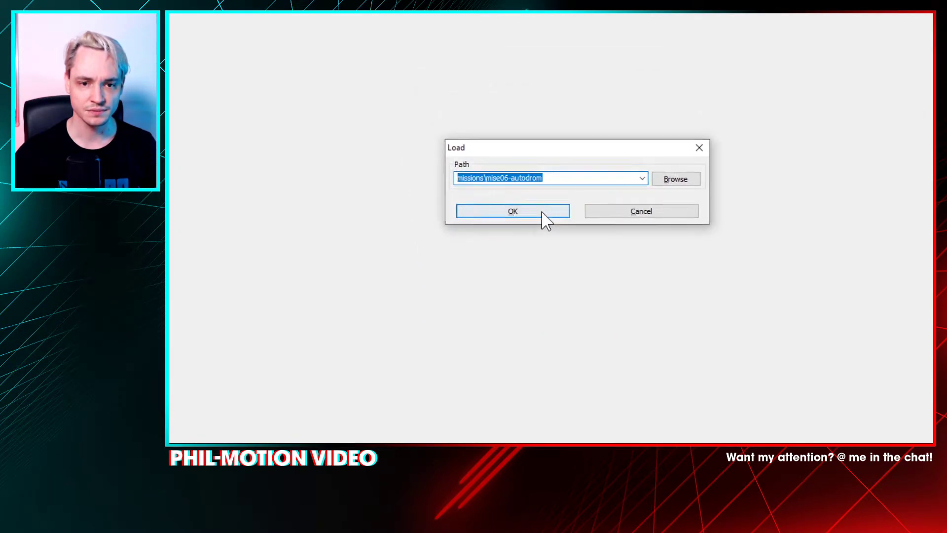
{"action": "key", "text": "Return"}
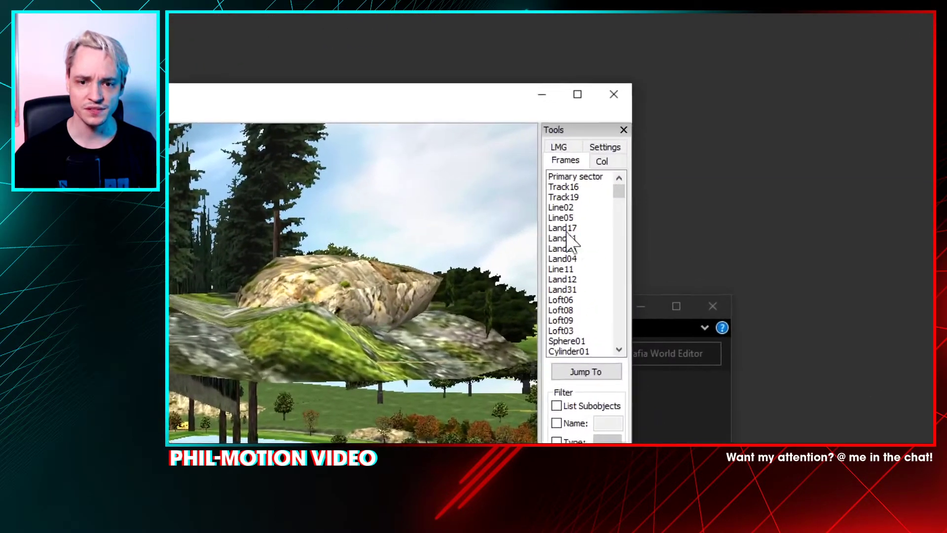
Step: Look through the list of scene frames, from the track and land pieces down to the wcol and Object entries
{"action": "scroll", "coordinate": [553, 241], "scroll_direction": "down", "scroll_amount": 8}
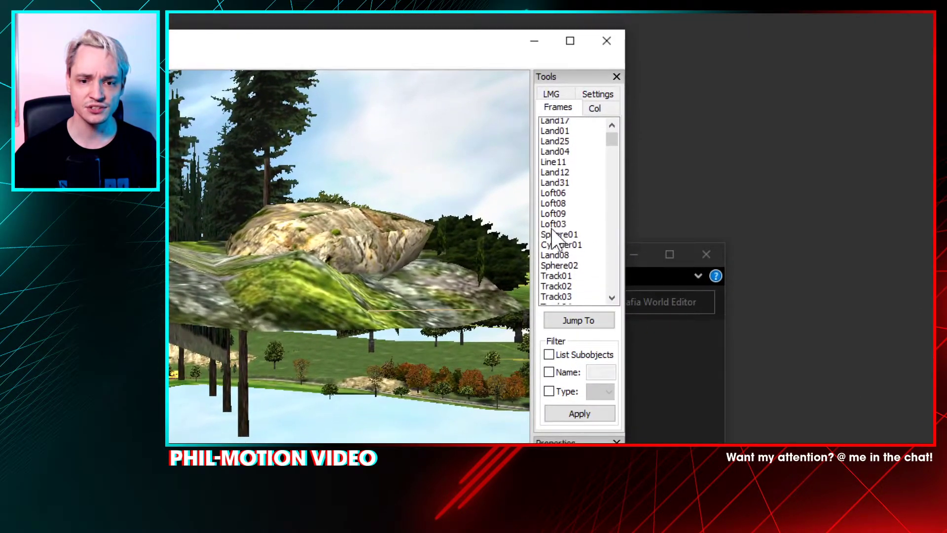
{"action": "scroll", "coordinate": [554, 237], "scroll_direction": "down", "scroll_amount": 2}
{"action": "scroll", "coordinate": [553, 237], "scroll_direction": "up", "scroll_amount": 7}
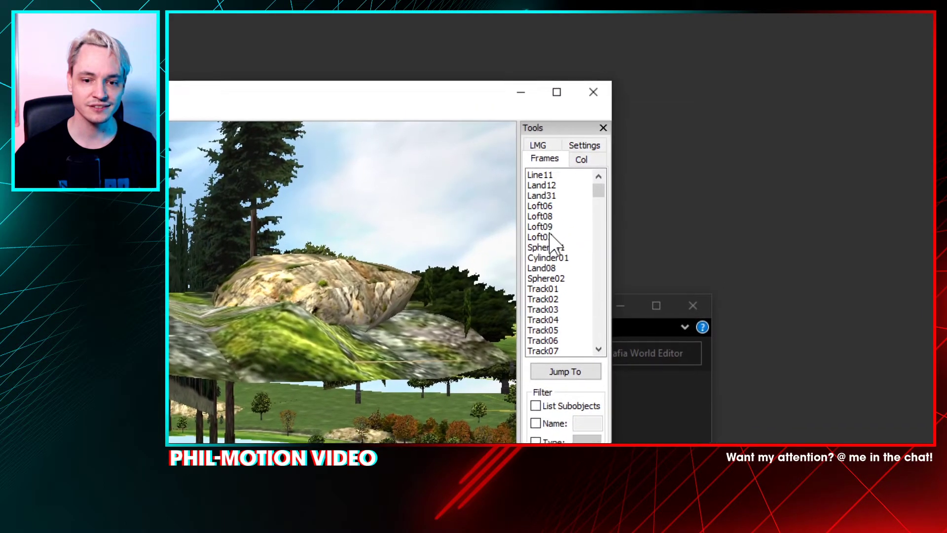
{"action": "scroll", "coordinate": [553, 235], "scroll_direction": "down", "scroll_amount": 2}
{"action": "scroll", "coordinate": [552, 232], "scroll_direction": "down", "scroll_amount": 6}
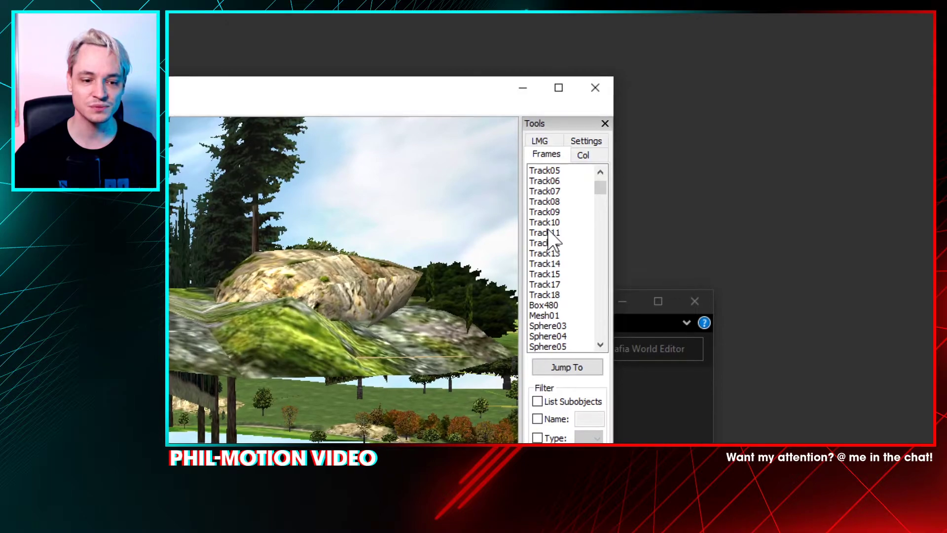
{"action": "scroll", "coordinate": [552, 231], "scroll_direction": "down", "scroll_amount": 3}
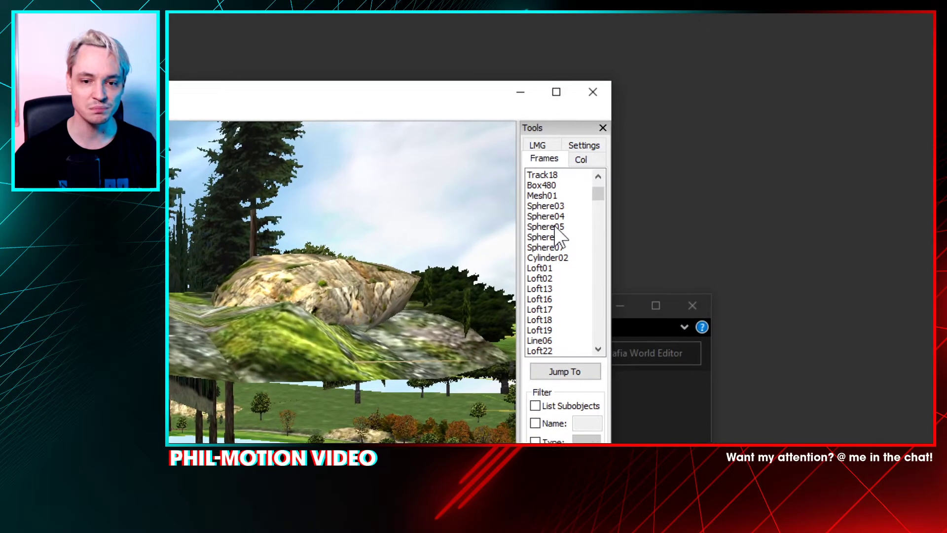
{"action": "scroll", "coordinate": [558, 242], "scroll_direction": "down", "scroll_amount": 7}
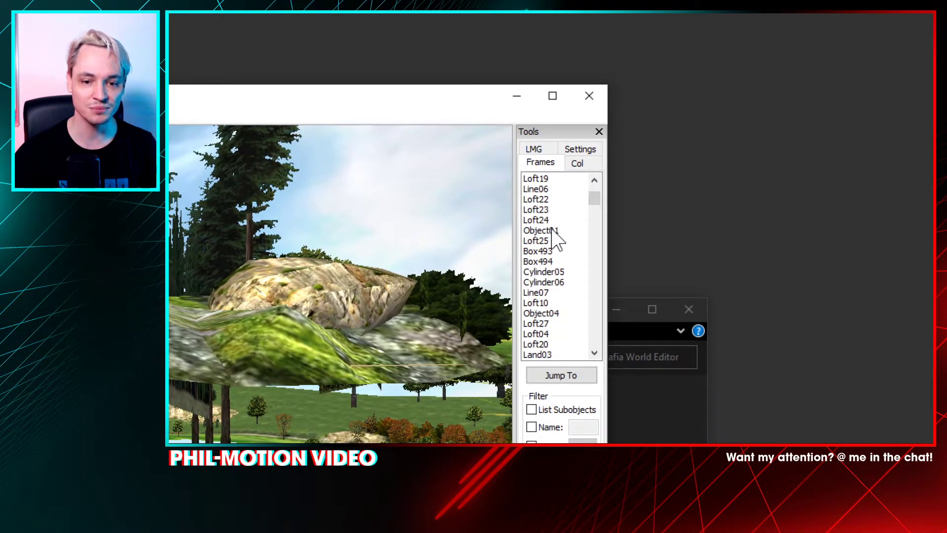
{"action": "scroll", "coordinate": [558, 242], "scroll_direction": "down", "scroll_amount": 15}
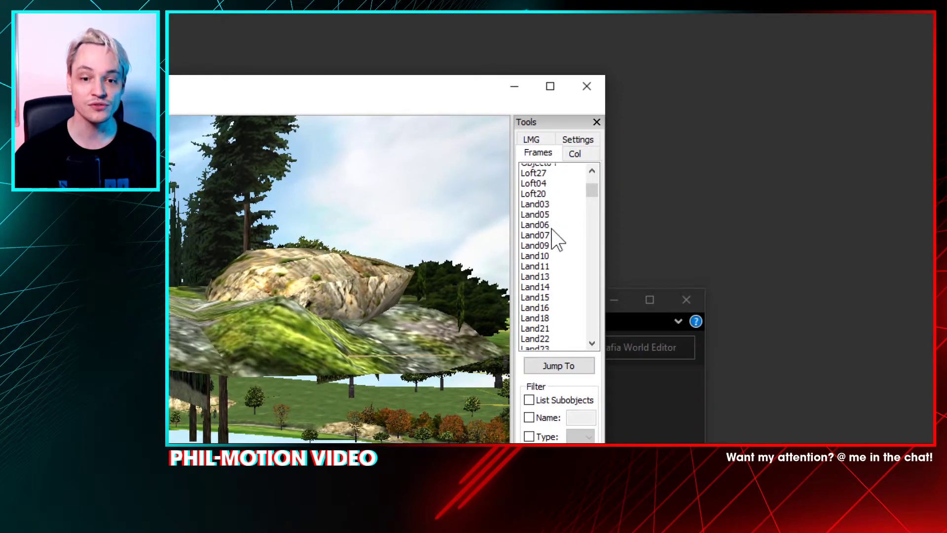
{"action": "scroll", "coordinate": [552, 230], "scroll_direction": "down", "scroll_amount": 5}
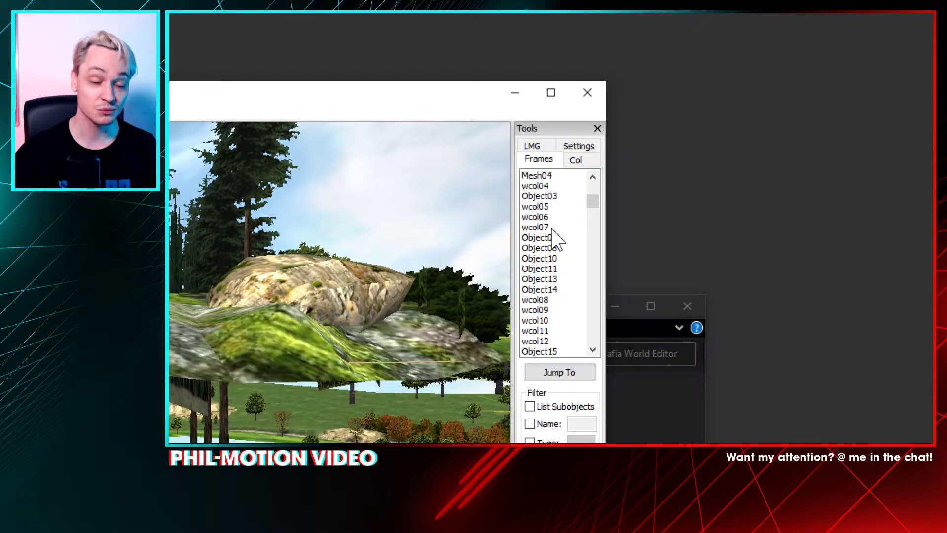
{"action": "scroll", "coordinate": [553, 237], "scroll_direction": "down", "scroll_amount": 2}
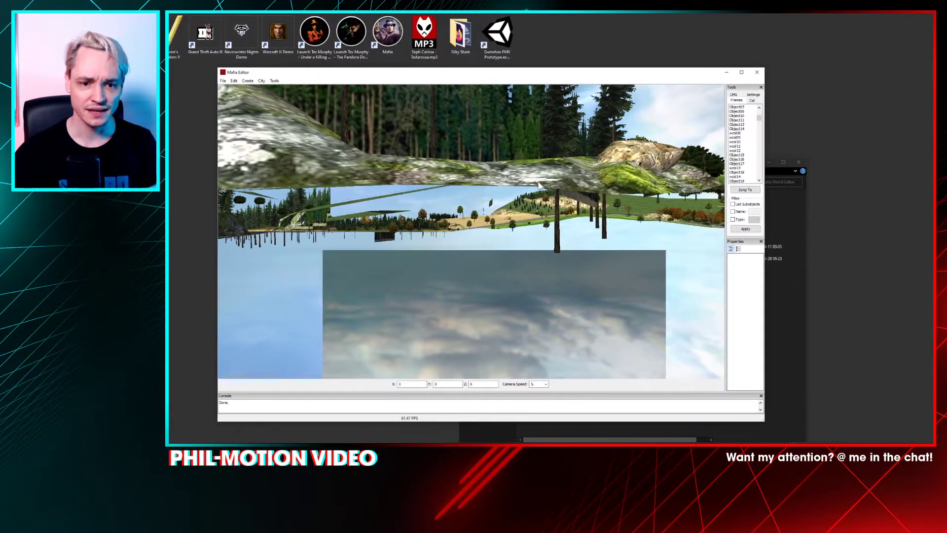
Step: Fly the camera out from the forest rocks over the circuit to the pit area with the American flags
{"action": "key", "text": "w"}
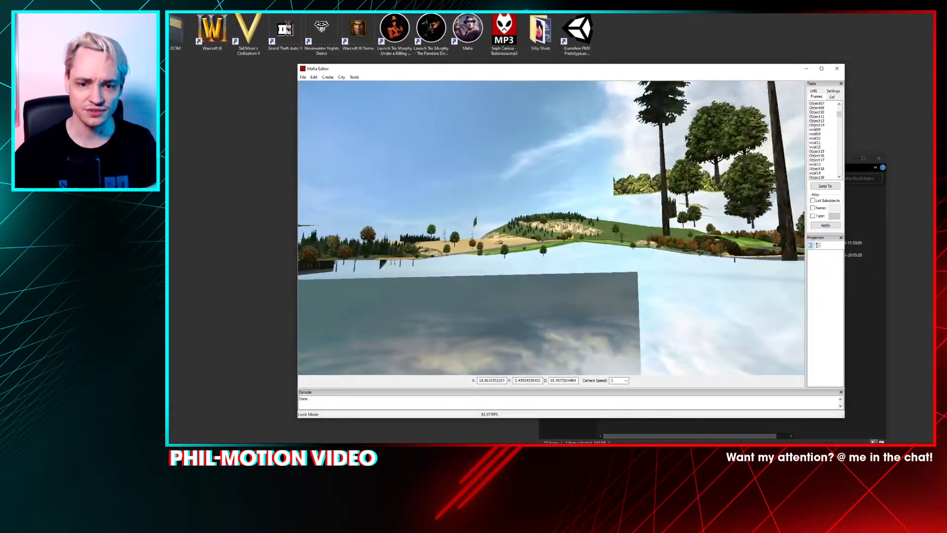
{"action": "key", "text": "w"}
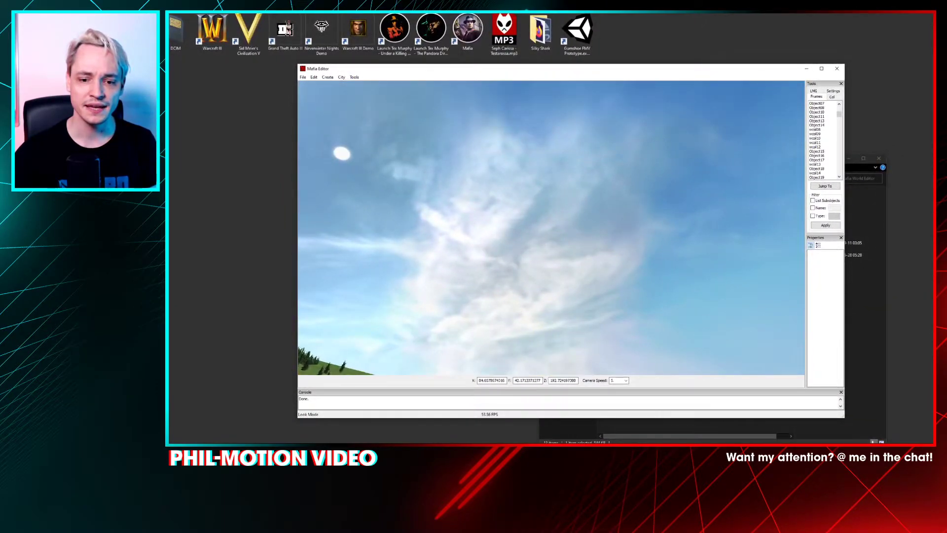
{"action": "key", "text": "w"}
{"action": "key", "text": "w"}
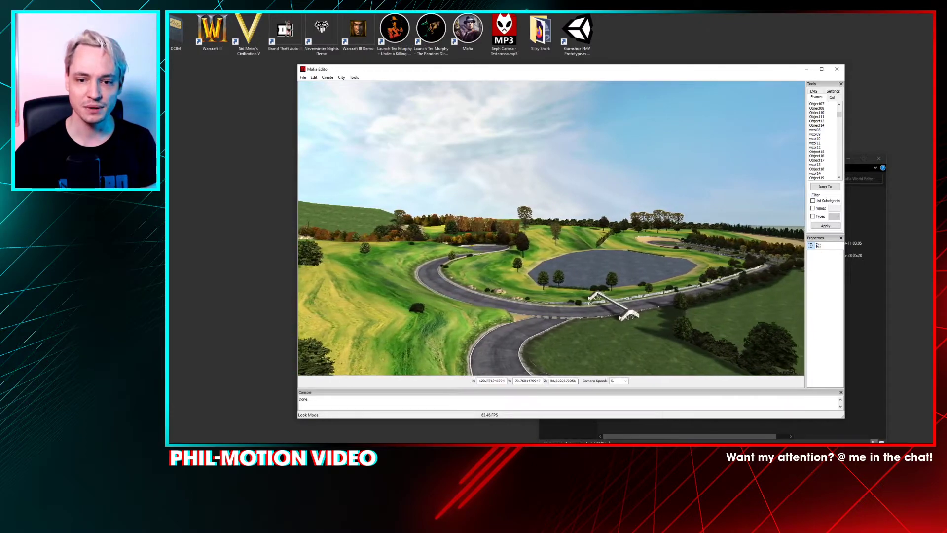
{"action": "key", "text": "w"}
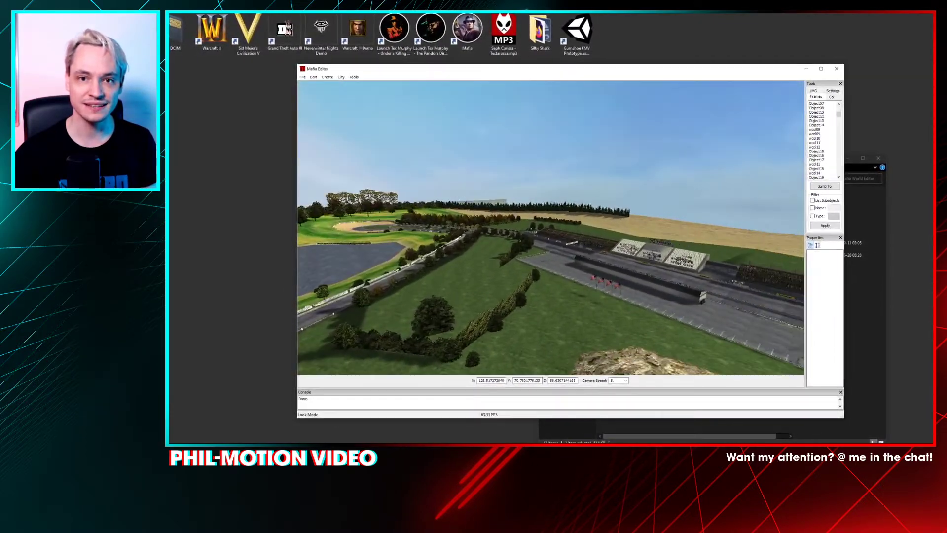
{"action": "key", "text": "w"}
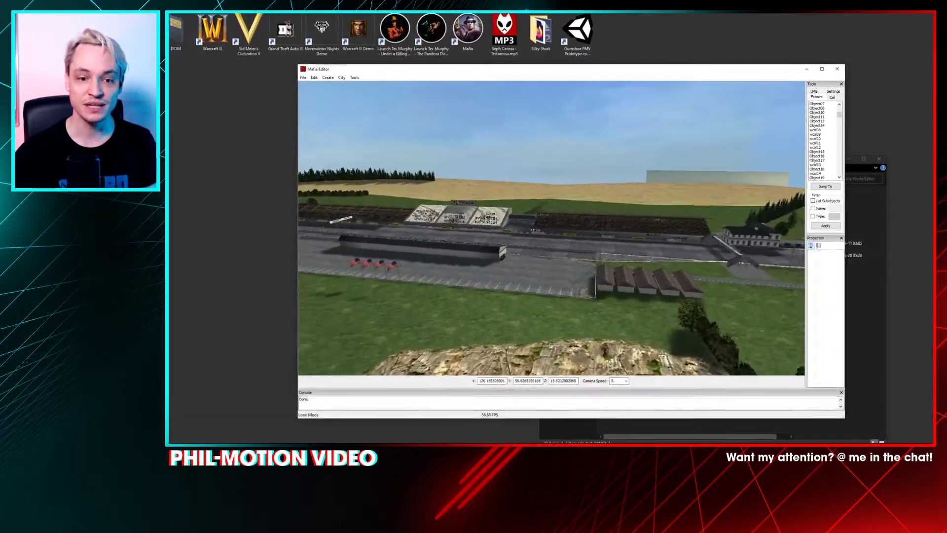
{"action": "key", "text": "w"}
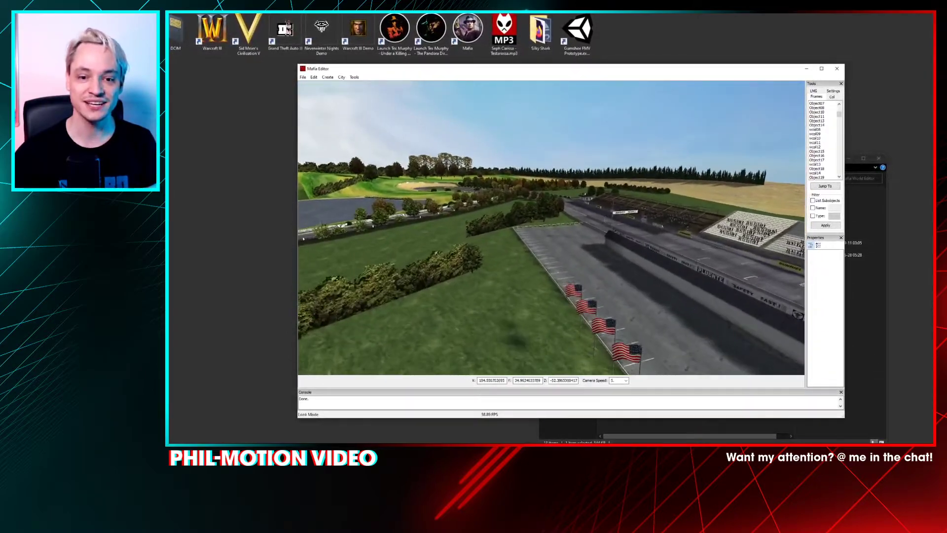
Step: Fly along the main straight past the grandstands to the hairpin with the sand run-off
{"action": "key", "text": "w"}
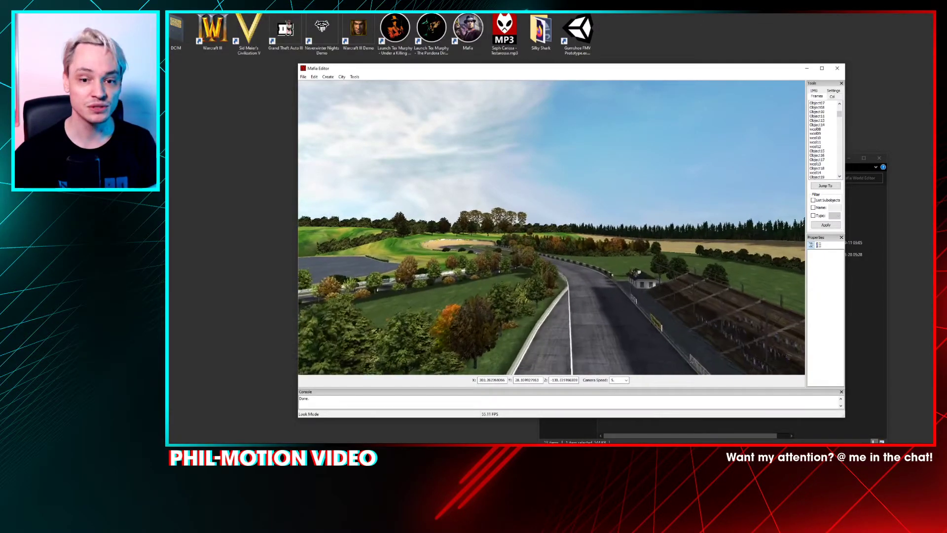
{"action": "key", "text": "w"}
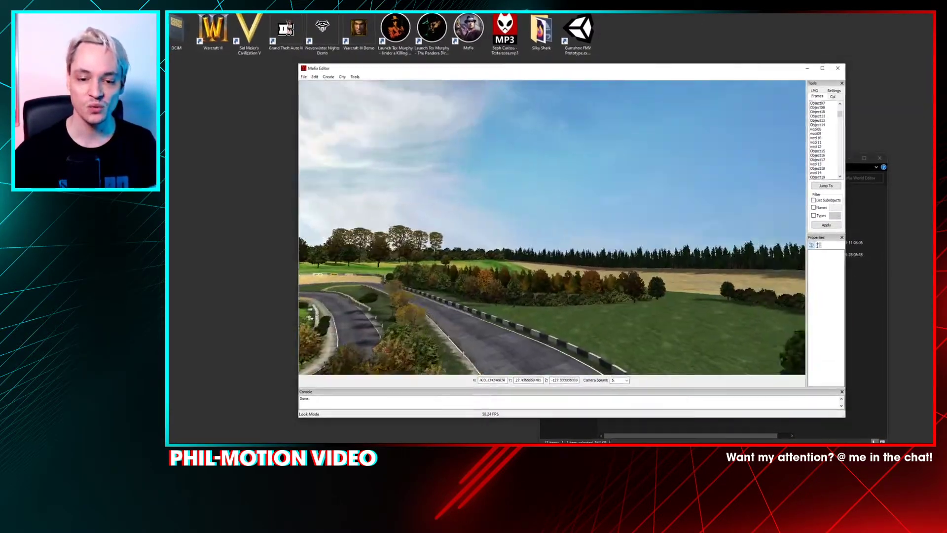
{"action": "key", "text": "w"}
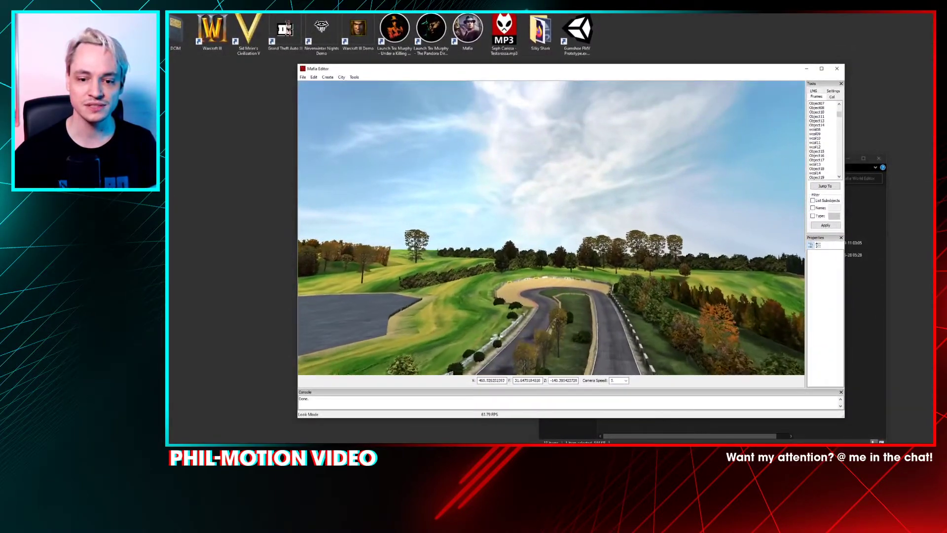
{"action": "key", "text": "w"}
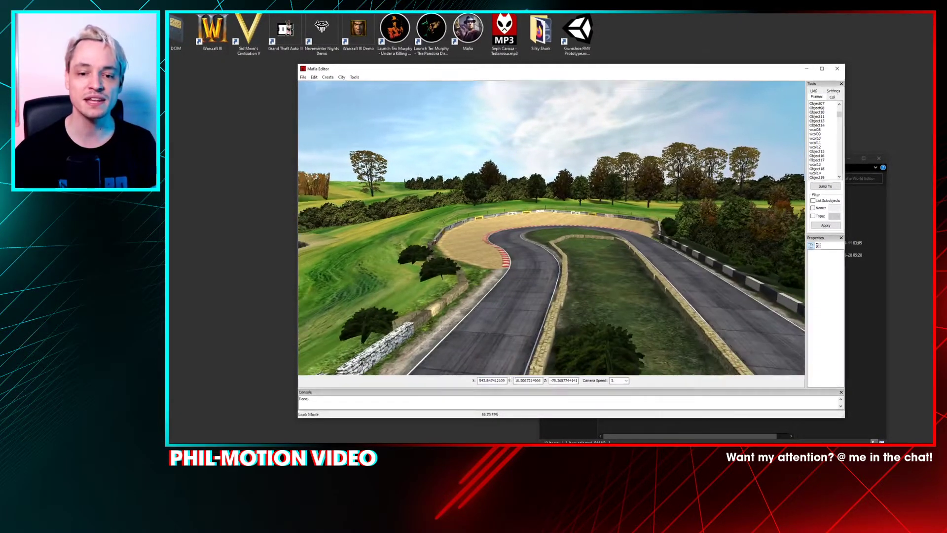
{"action": "key", "text": "w"}
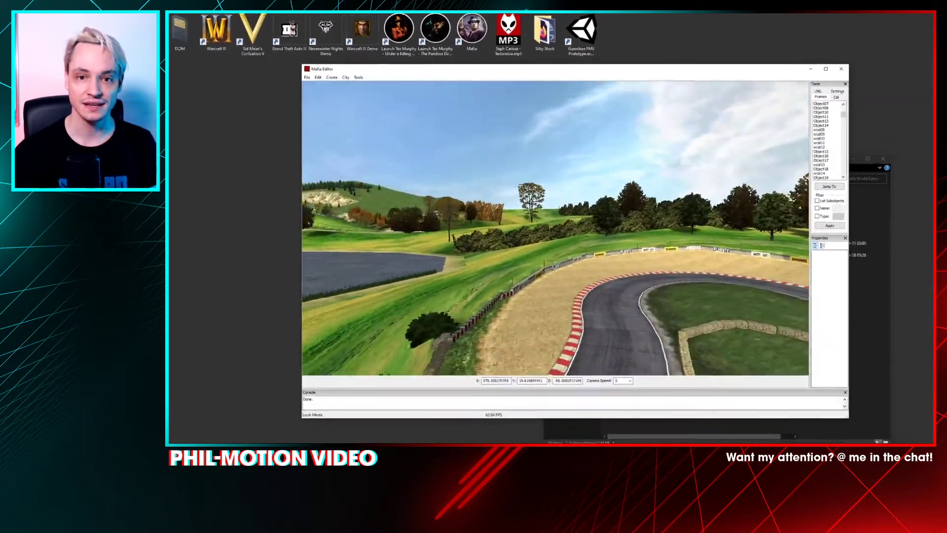
Step: Back the camera away from the hairpin and frame the straight between roadside trees, with the lake beyond
{"action": "key", "text": "s"}
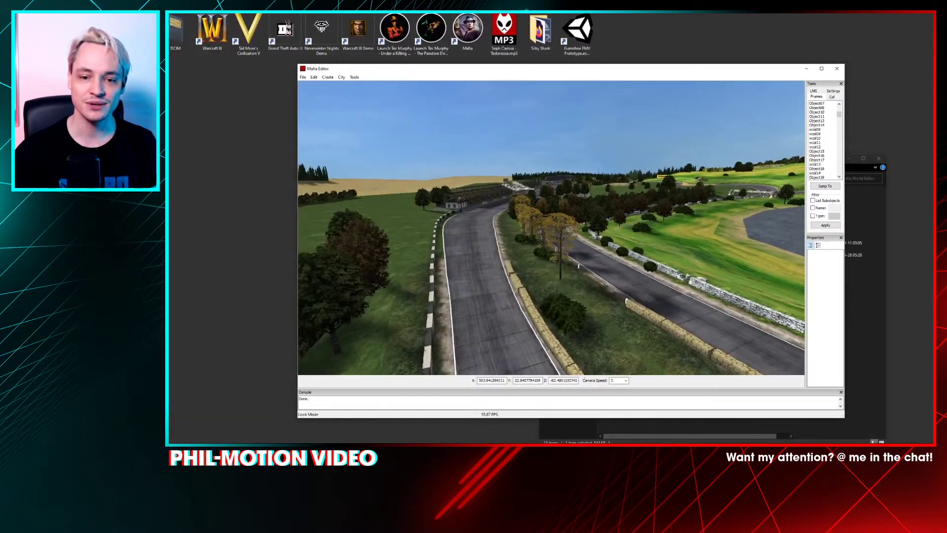
{"action": "key", "text": "s"}
{"action": "key", "text": "a"}
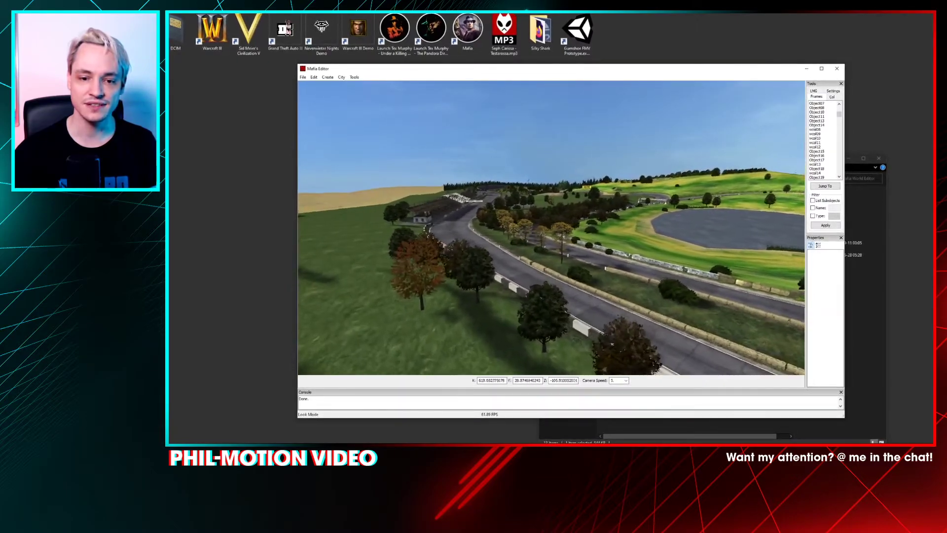
{"action": "key", "text": "w"}
{"action": "key", "text": "s"}
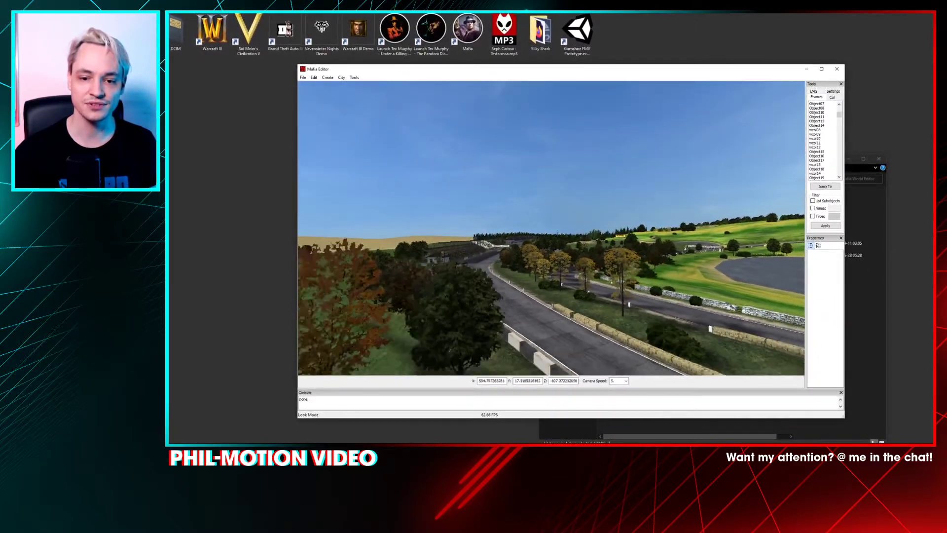
{"action": "key", "text": "s"}
{"action": "key", "text": "d"}
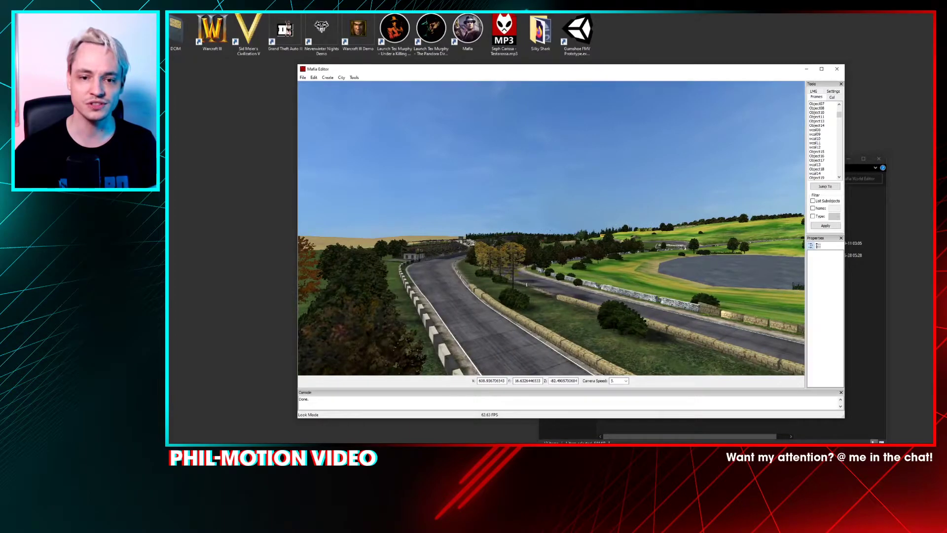
{"action": "key", "text": "a"}
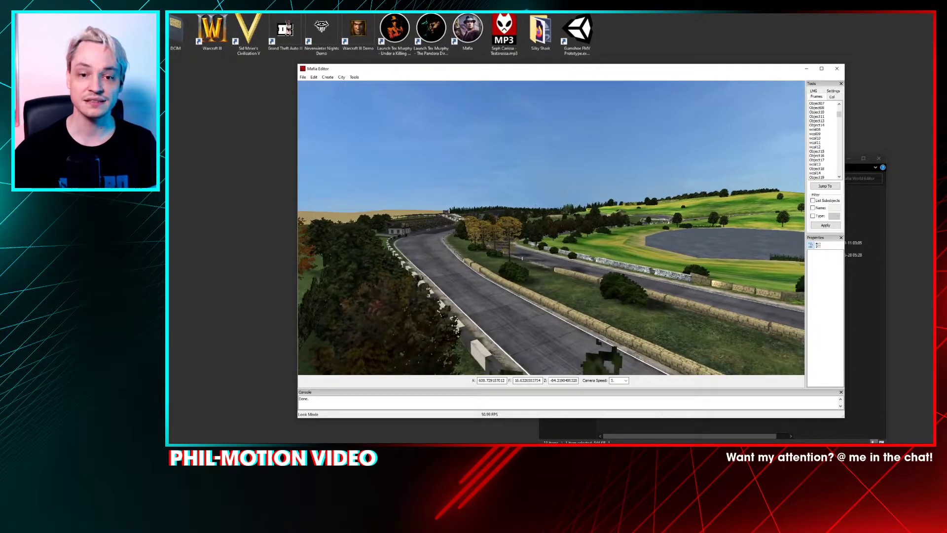
Step: Set the camera speed to 0.1 and glide the camera slowly forward over the tree-lined straight
{"action": "right_click", "coordinate": [549, 227]}
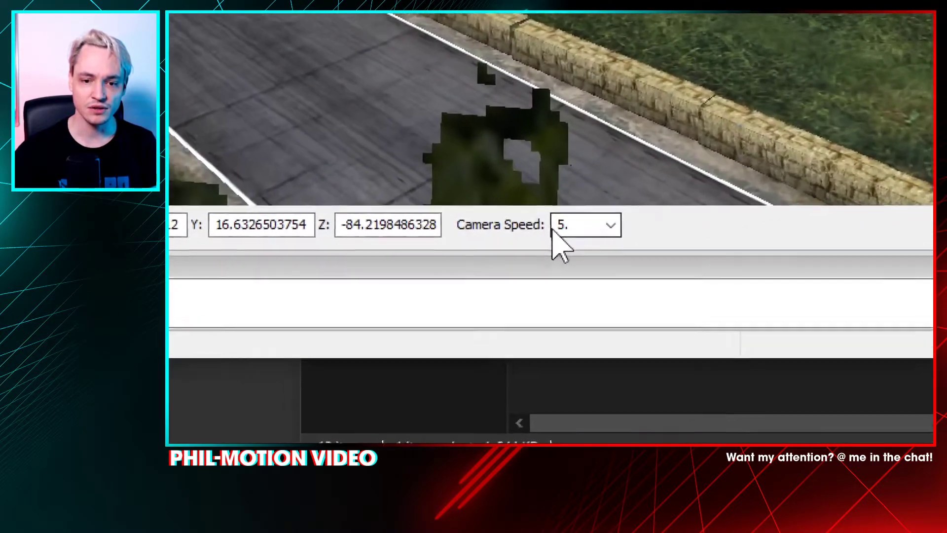
{"action": "left_click", "coordinate": [610, 225]}
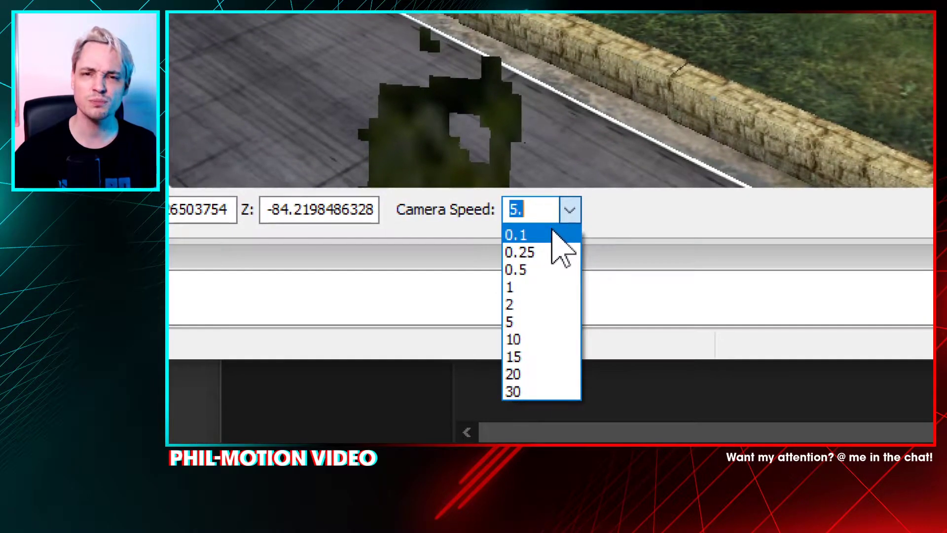
{"action": "left_click", "coordinate": [553, 232]}
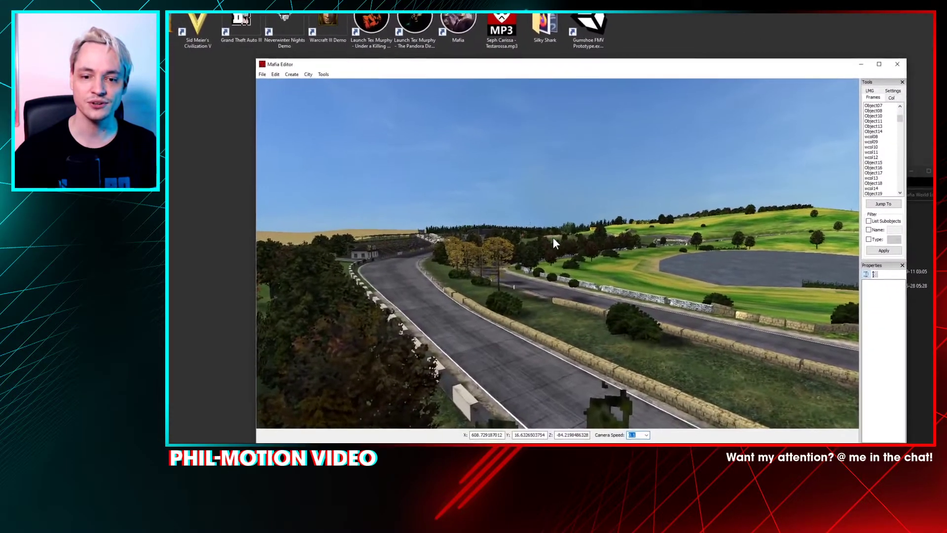
{"action": "right_click", "coordinate": [553, 238]}
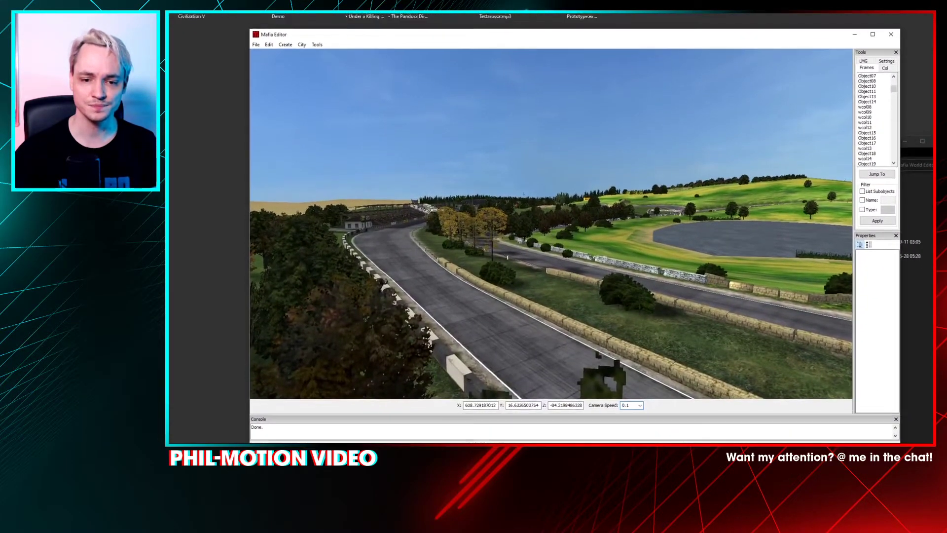
{"action": "key", "text": "w"}
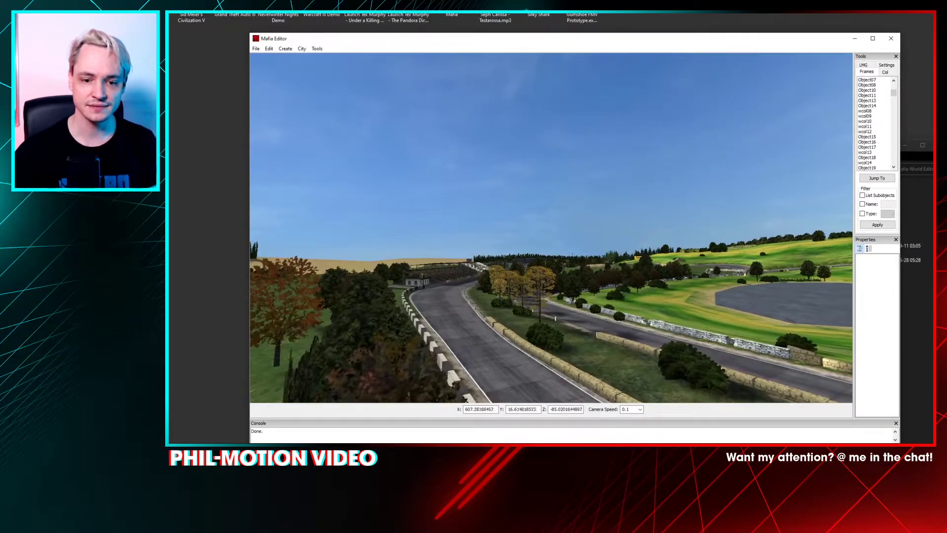
{"action": "key", "text": "w"}
{"action": "key", "text": "w"}
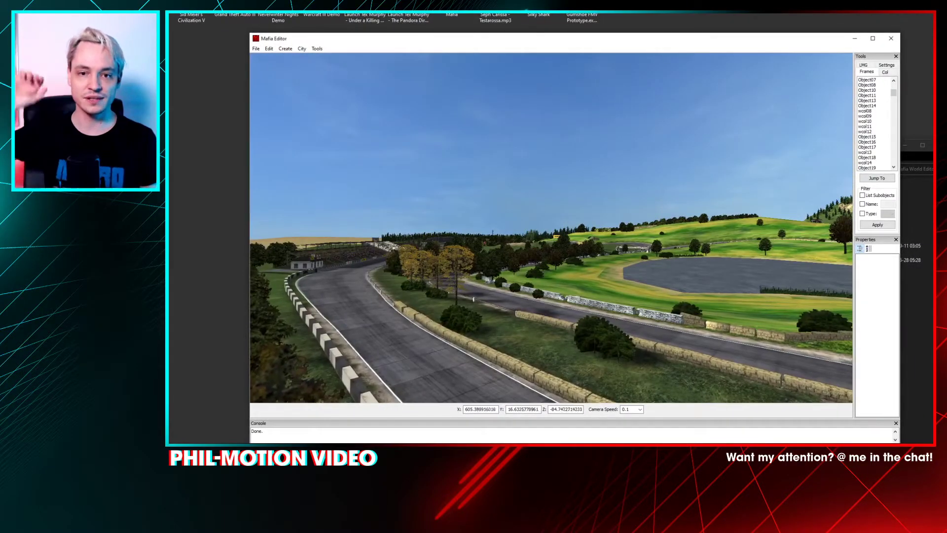
{"action": "key", "text": "w"}
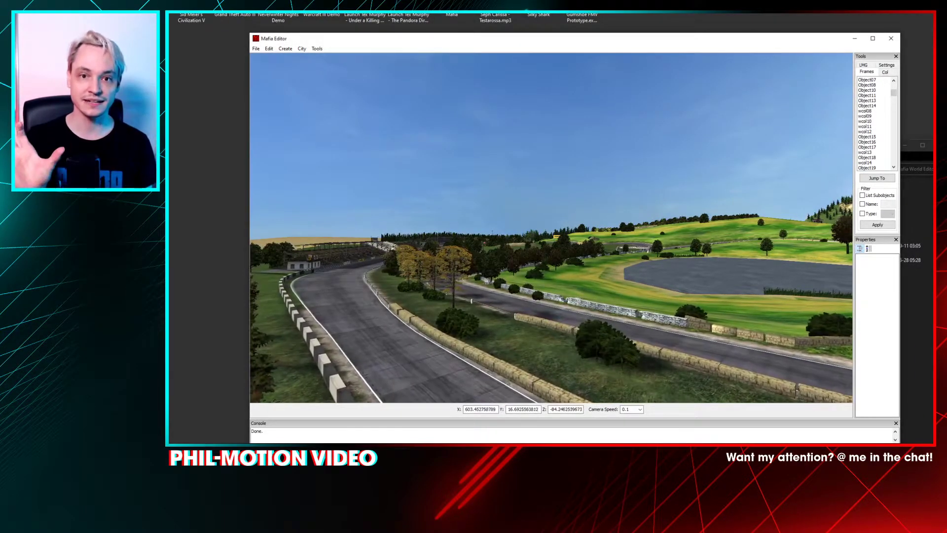
{"action": "key", "text": "w"}
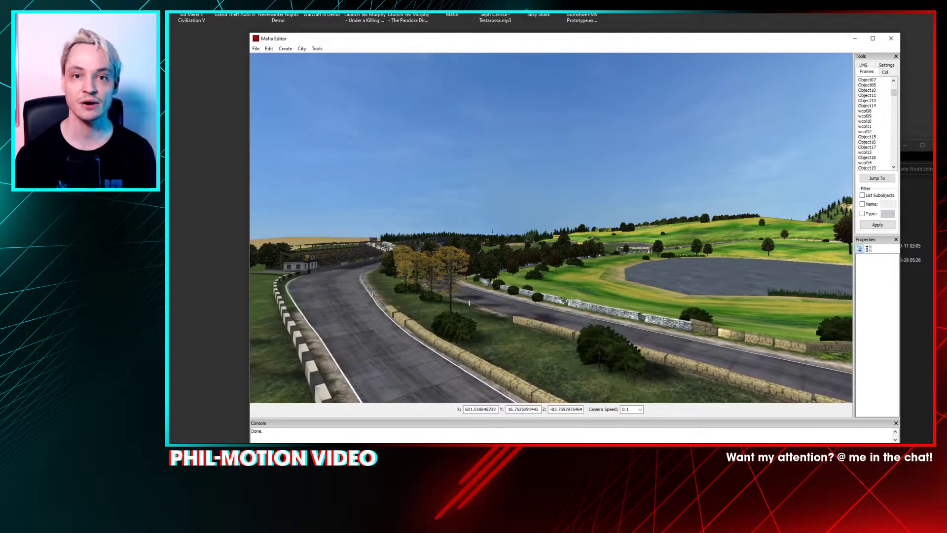
{"action": "key", "text": "w"}
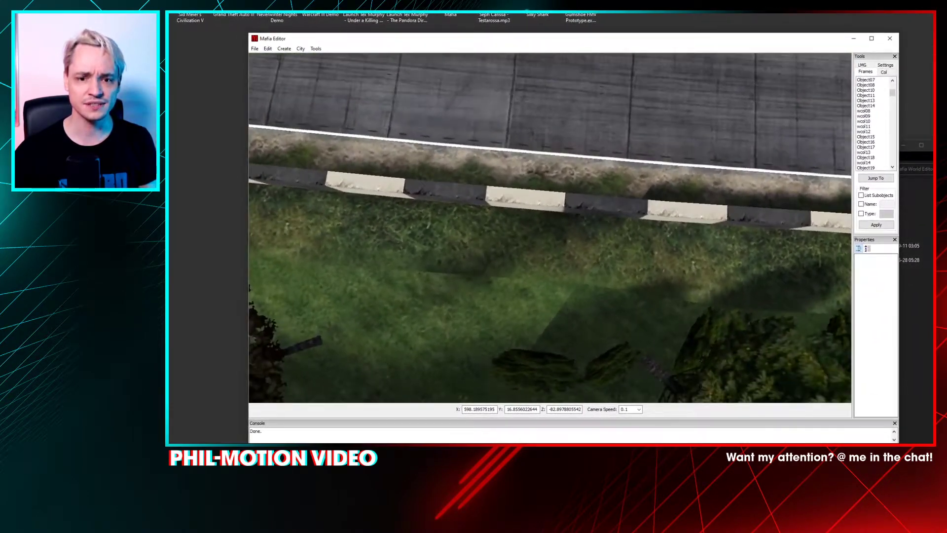
Step: Look down on the black-and-white kerb and track the camera slowly sideways along it in both directions
{"action": "key", "text": "w"}
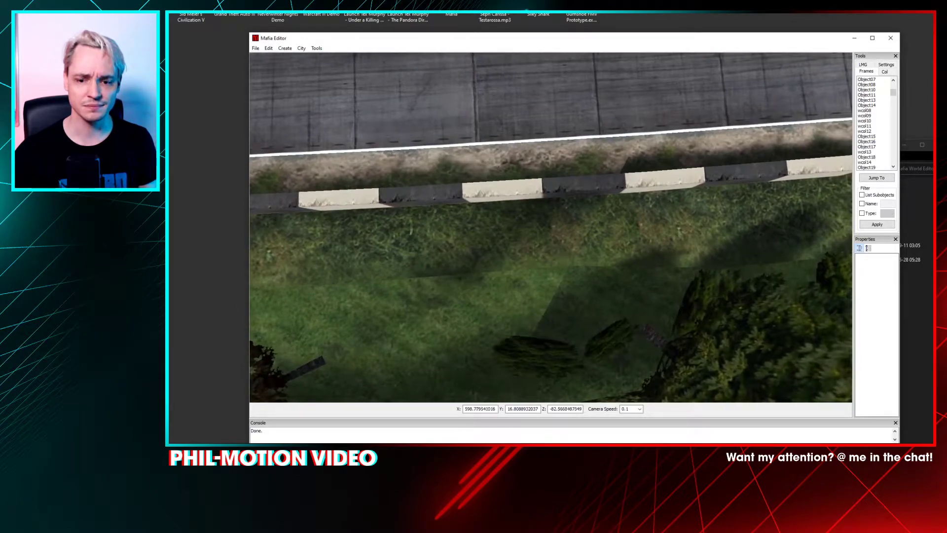
{"action": "key", "text": "d"}
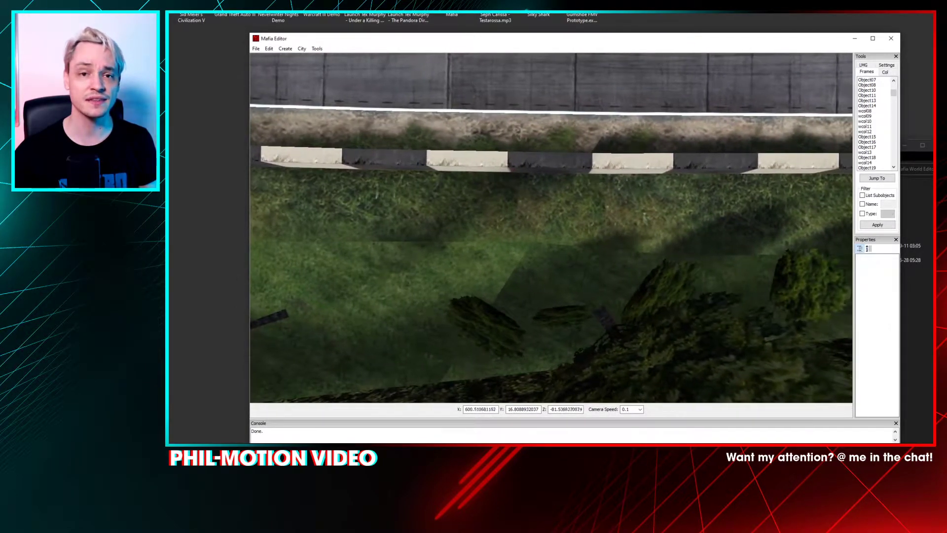
{"action": "key", "text": "d"}
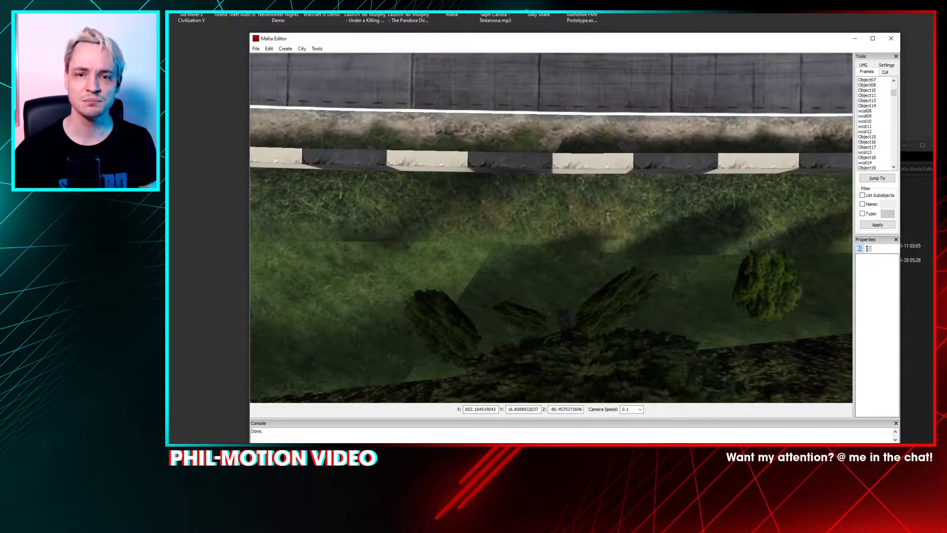
{"action": "key", "text": "d"}
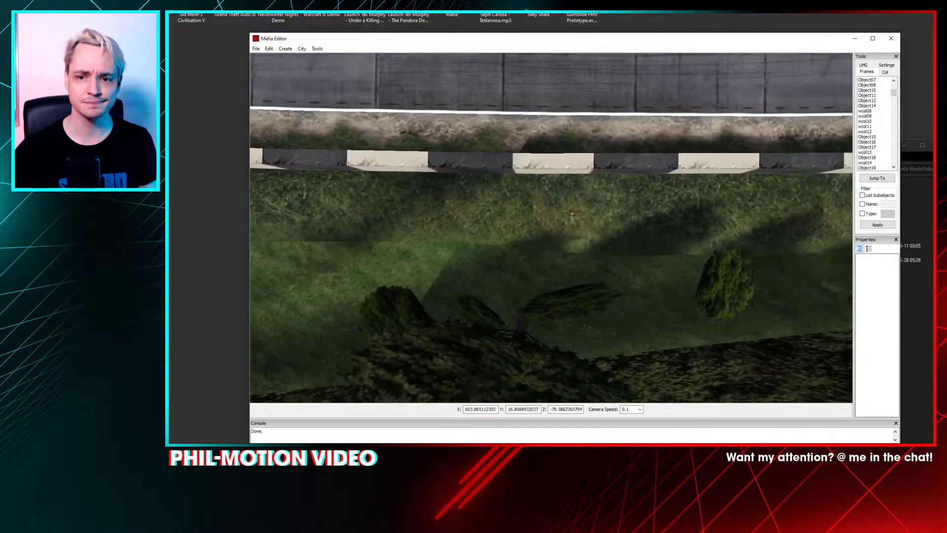
{"action": "key", "text": "a"}
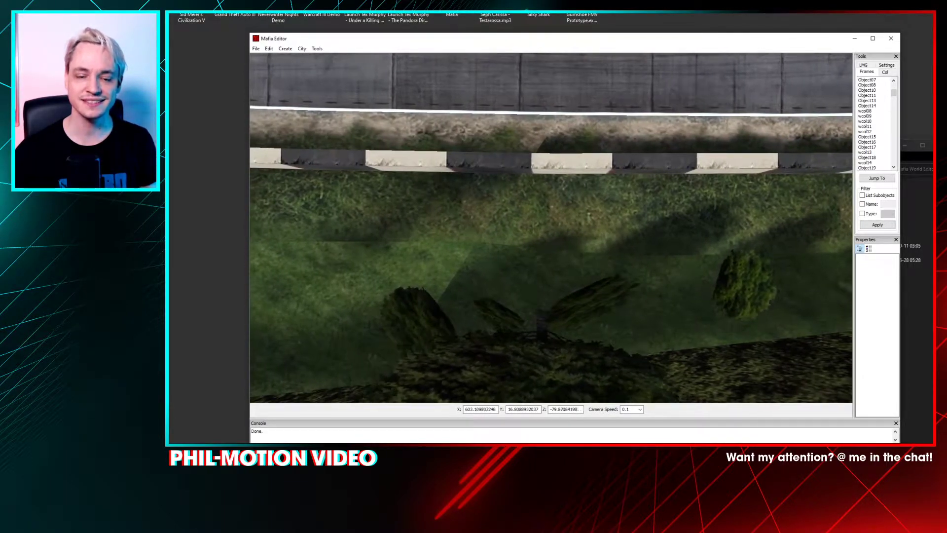
{"action": "key", "text": "a"}
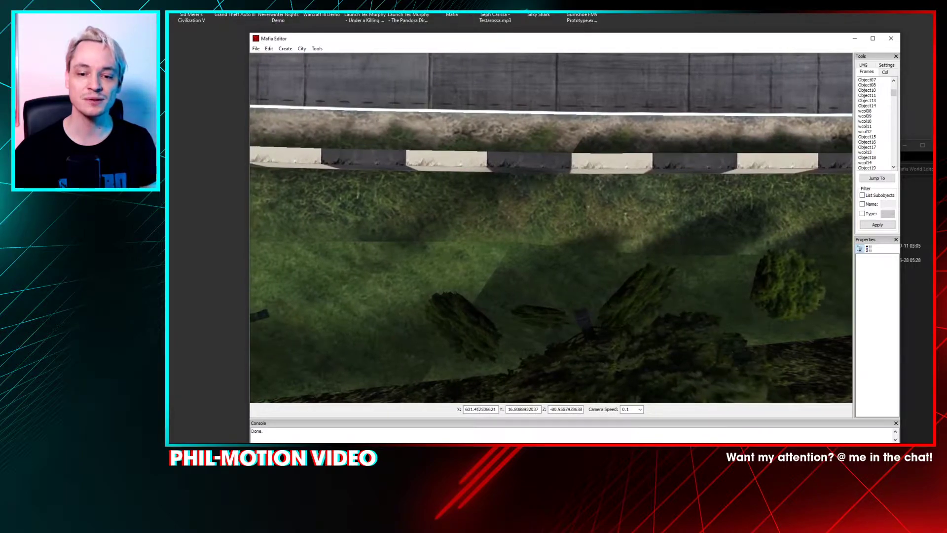
{"action": "key", "text": "a"}
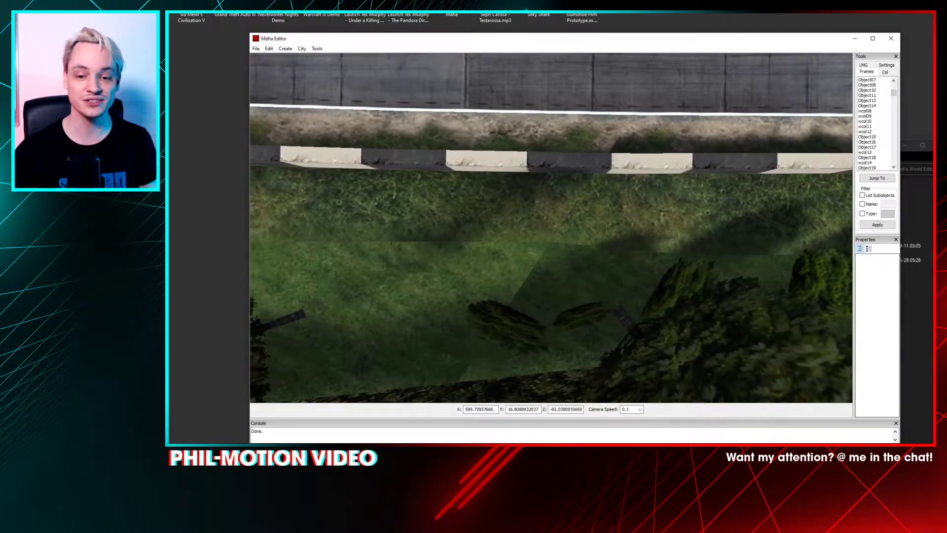
{"action": "key", "text": "d"}
{"action": "key", "text": "d"}
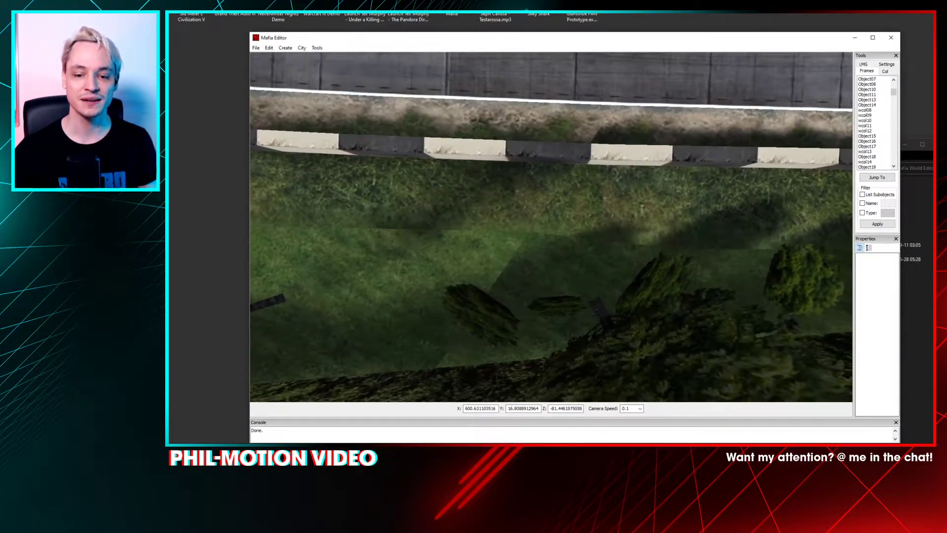
{"action": "key", "text": "d"}
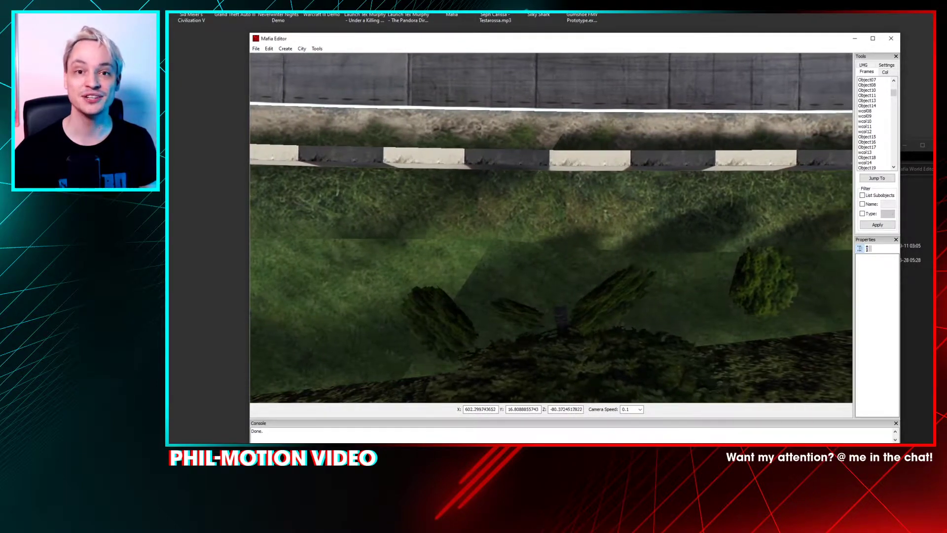
{"action": "key", "text": "d"}
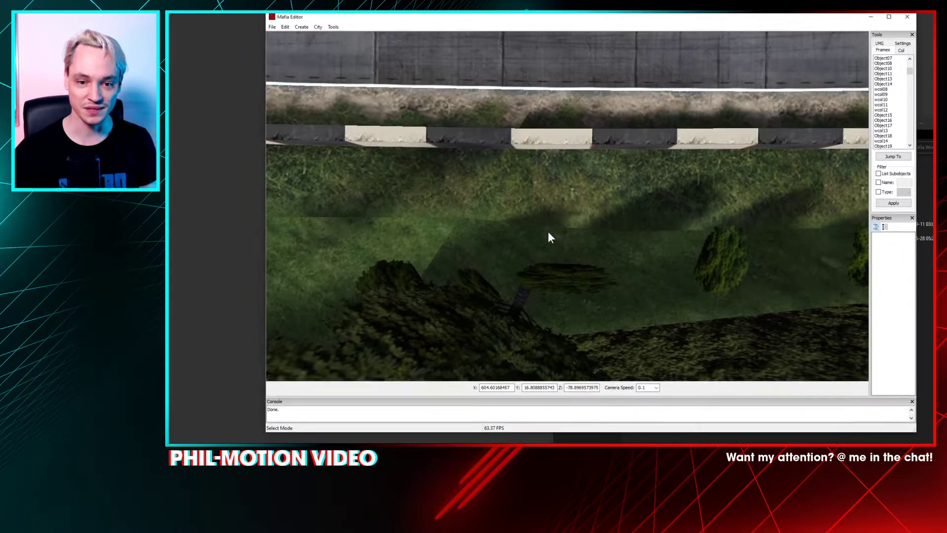
Step: Set the camera speed to 10 and fly across the lake to the bend beside the white footbridge
{"action": "left_click", "coordinate": [538, 244]}
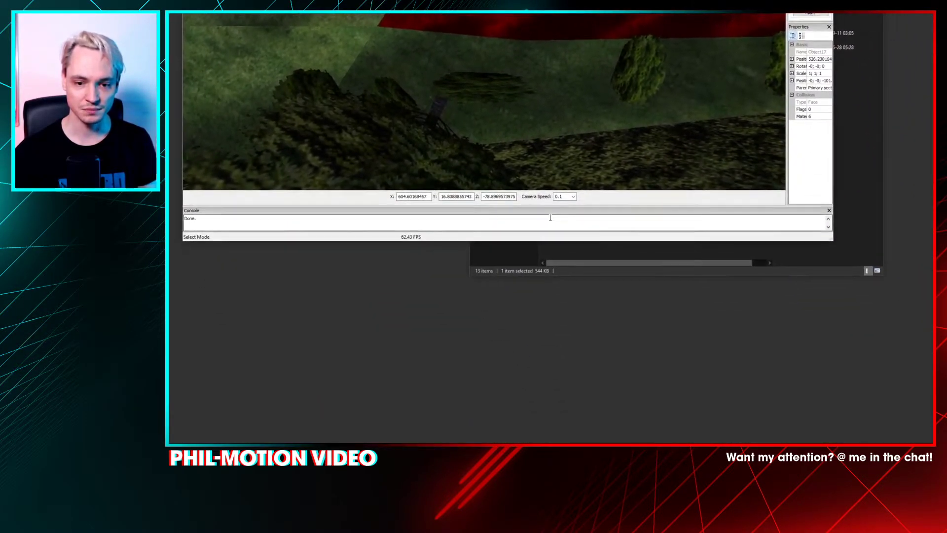
{"action": "left_click", "coordinate": [573, 197]}
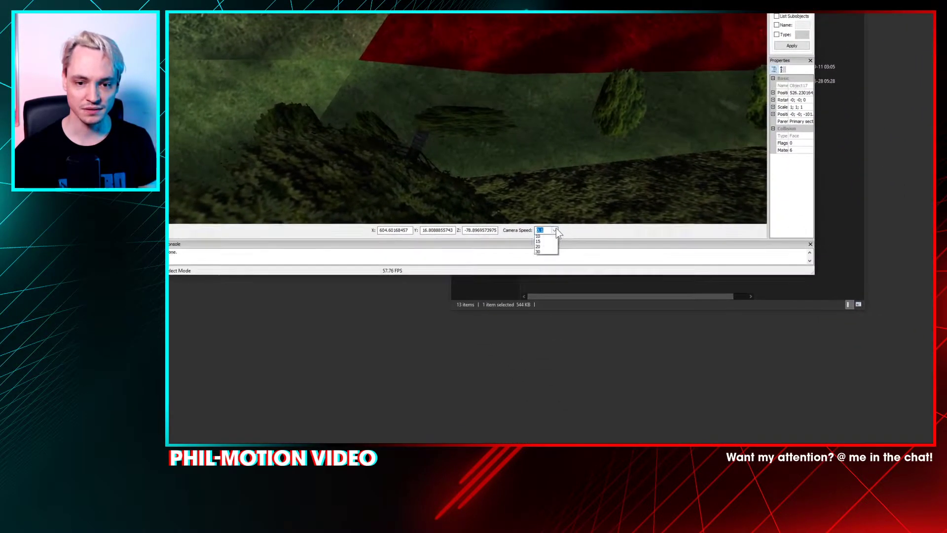
{"action": "left_click", "coordinate": [565, 231]}
{"action": "right_click", "coordinate": [548, 123]}
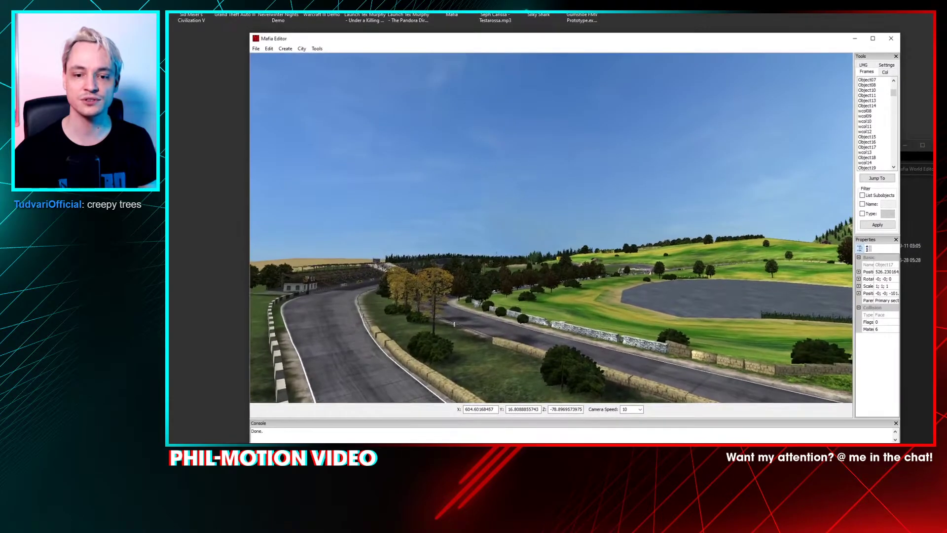
{"action": "key", "text": "w"}
{"action": "key", "text": "w"}
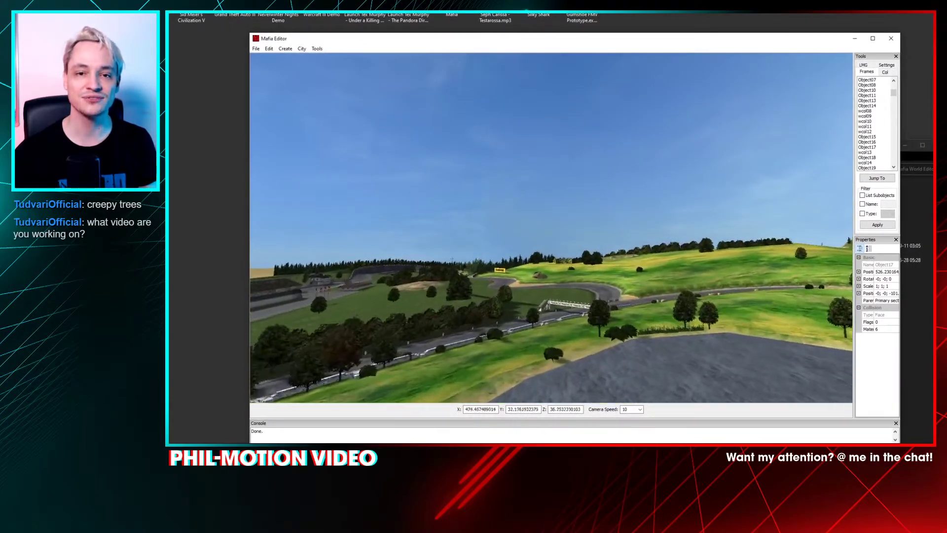
{"action": "key", "text": "w"}
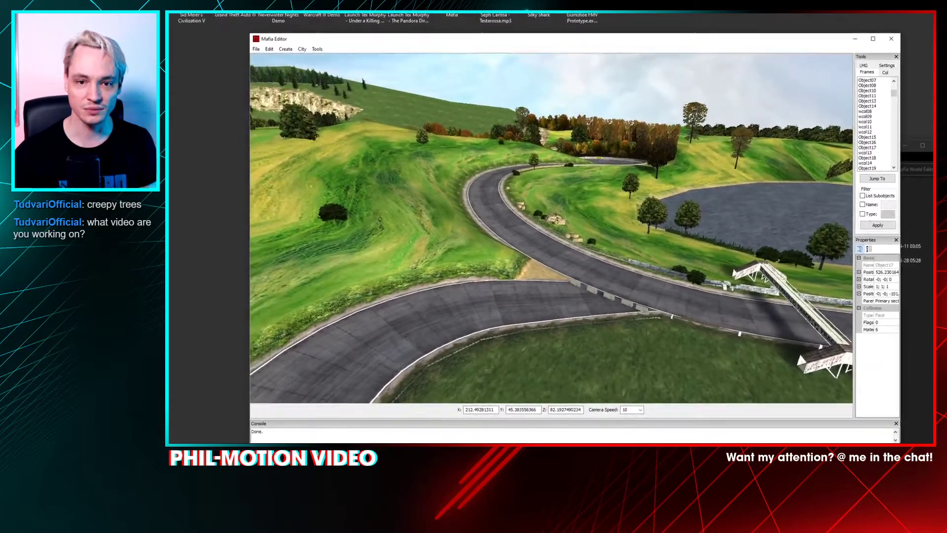
Step: Fly over the green hills to the tyre barriers and frame the sandy bend with the red-and-white kerb
{"action": "key", "text": "w"}
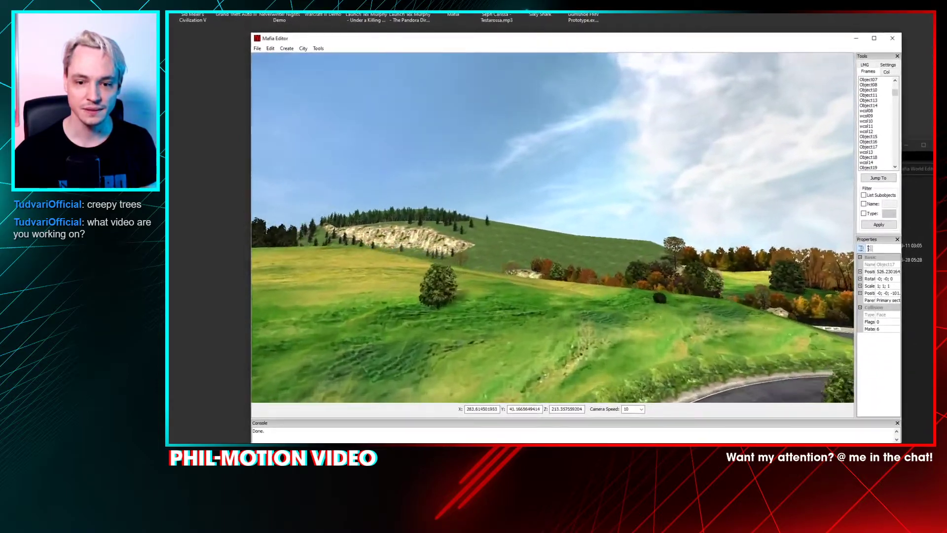
{"action": "key", "text": "w"}
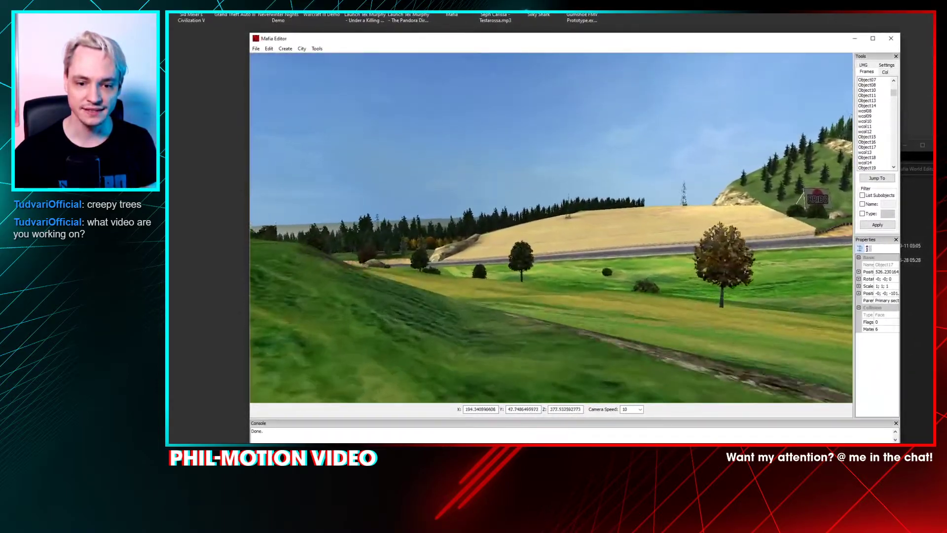
{"action": "key", "text": "w"}
{"action": "key", "text": "w"}
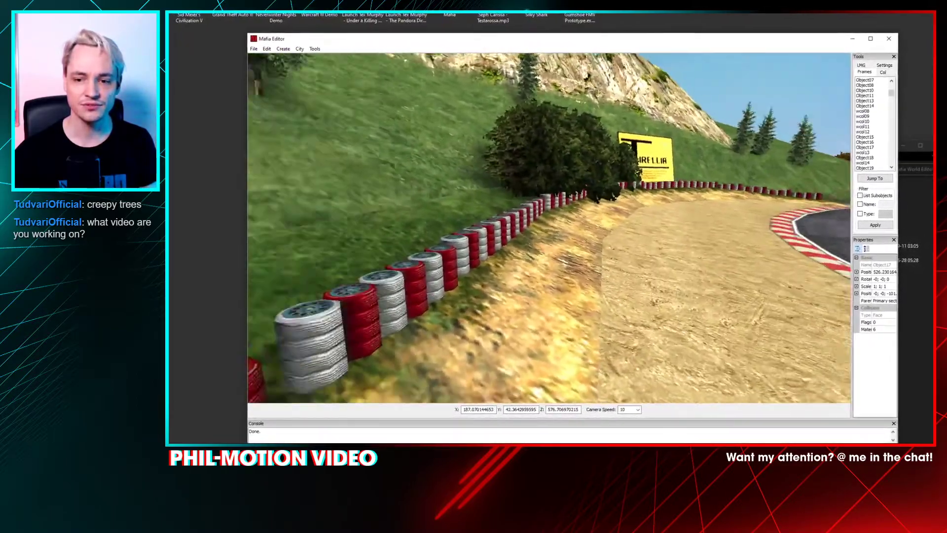
{"action": "key", "text": "w"}
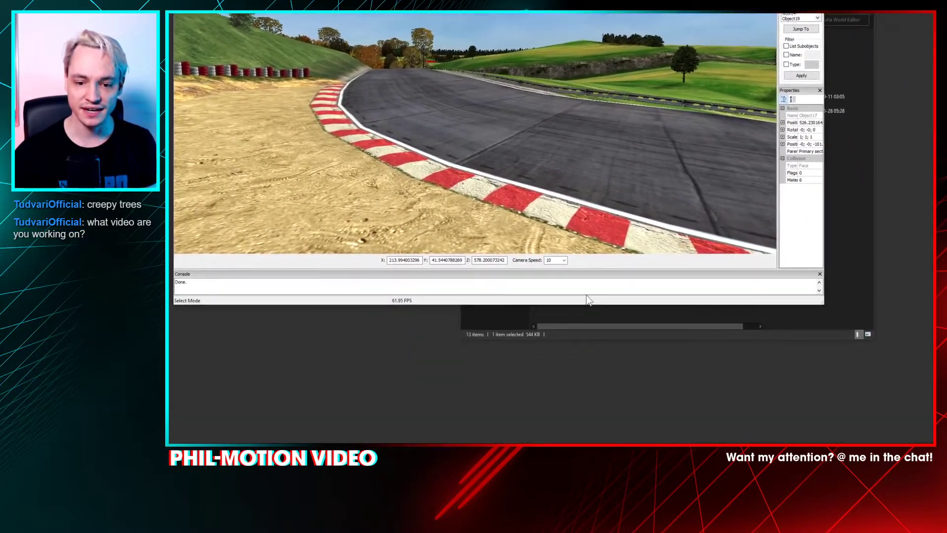
Step: Set the camera speed to 0.5 and pan the camera across the sandy bend along its red-and-white kerb
{"action": "left_click", "coordinate": [562, 269]}
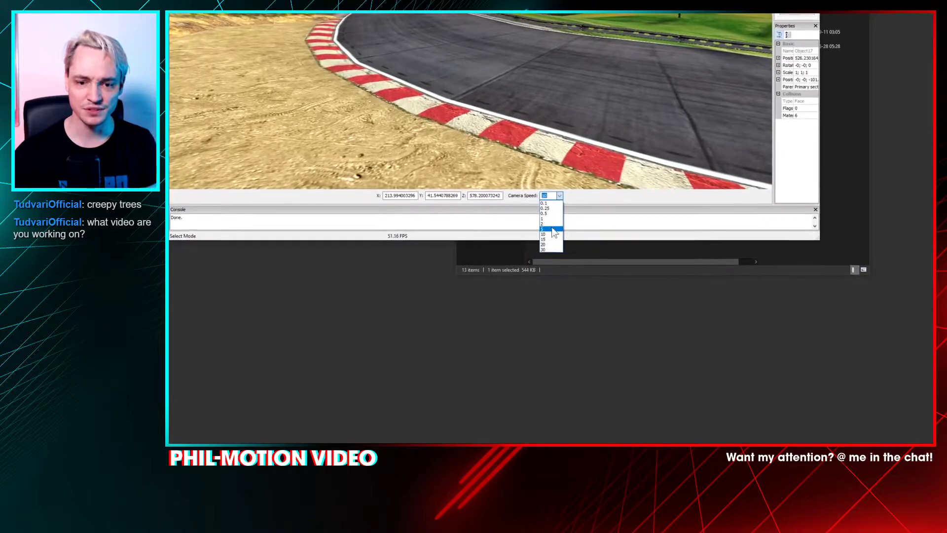
{"action": "left_click", "coordinate": [553, 230]}
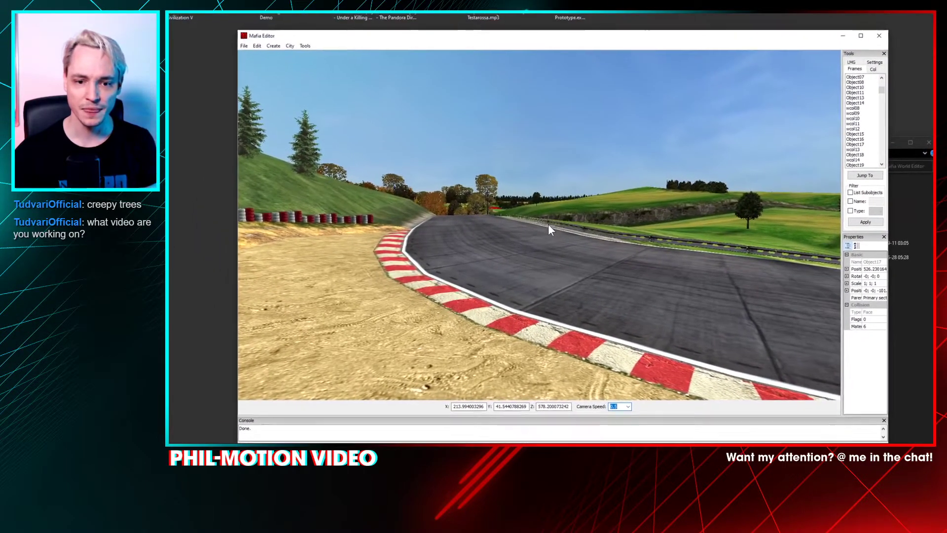
{"action": "left_click", "coordinate": [548, 225]}
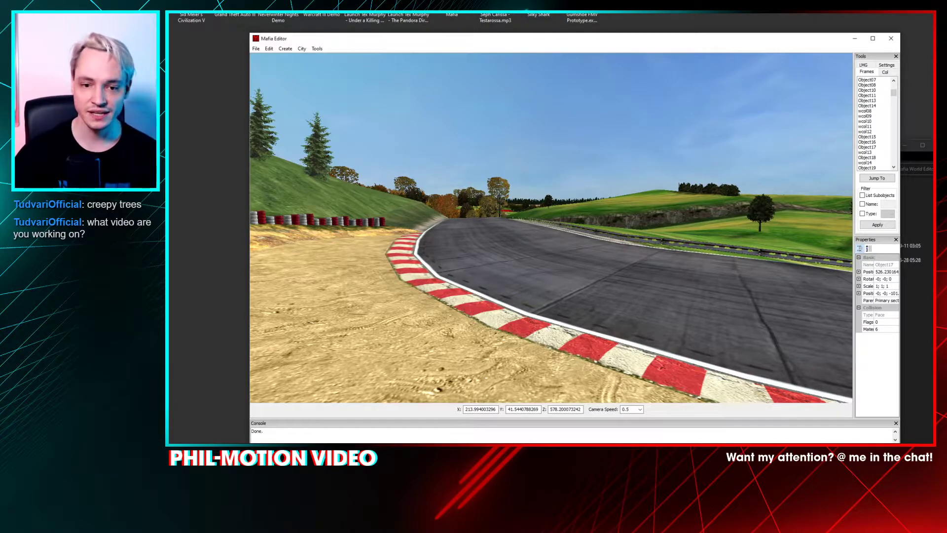
{"action": "left_click_drag", "start_coordinate": [551, 227], "coordinate": [625, 226]}
{"action": "left_click_drag", "start_coordinate": [552, 228], "coordinate": [542, 227]}
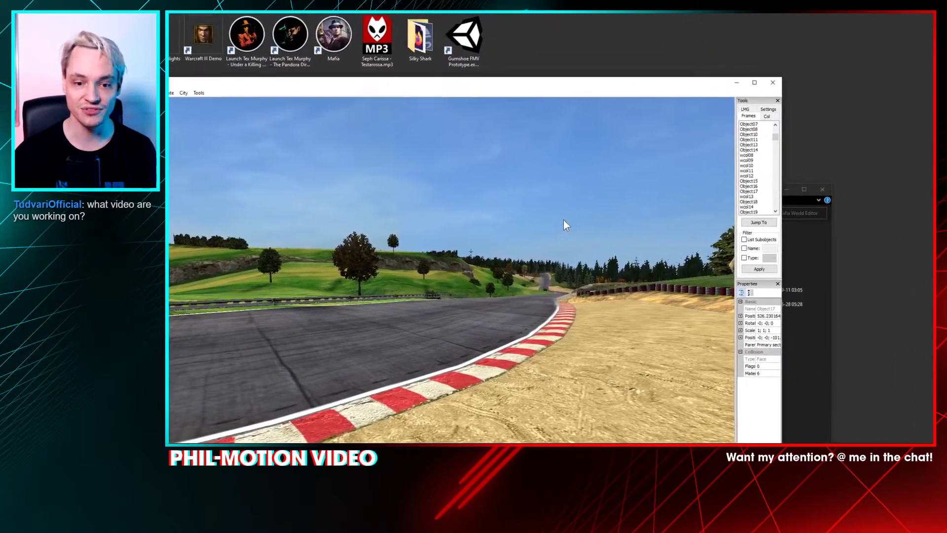
Step: Put the Mafia Editor away, switch to Premiere Pro and place the playhead on the black-and-white race track shot
{"action": "left_click", "coordinate": [845, 39]}
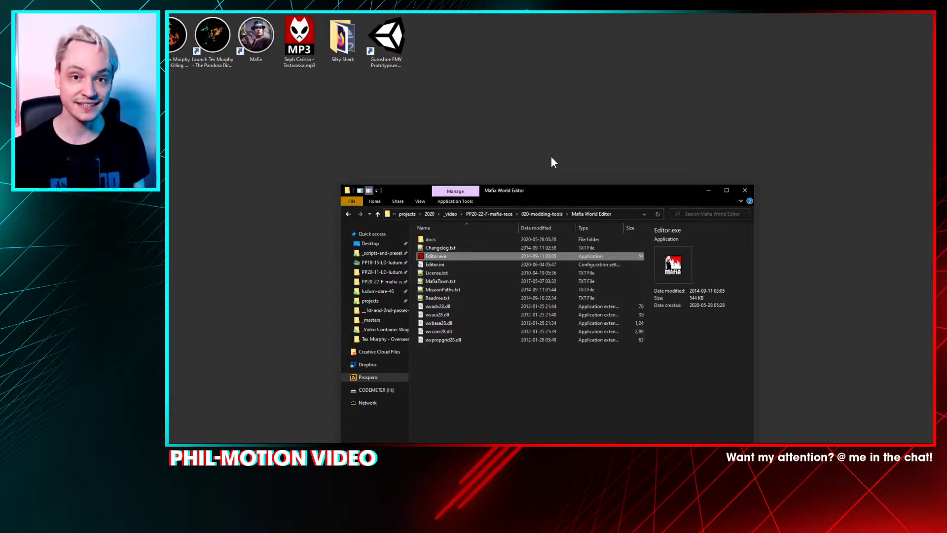
{"action": "key", "text": "alt+Tab"}
{"action": "left_click", "coordinate": [550, 209]}
{"action": "key", "text": "alt+Tab"}
{"action": "key", "text": "alt+Tab"}
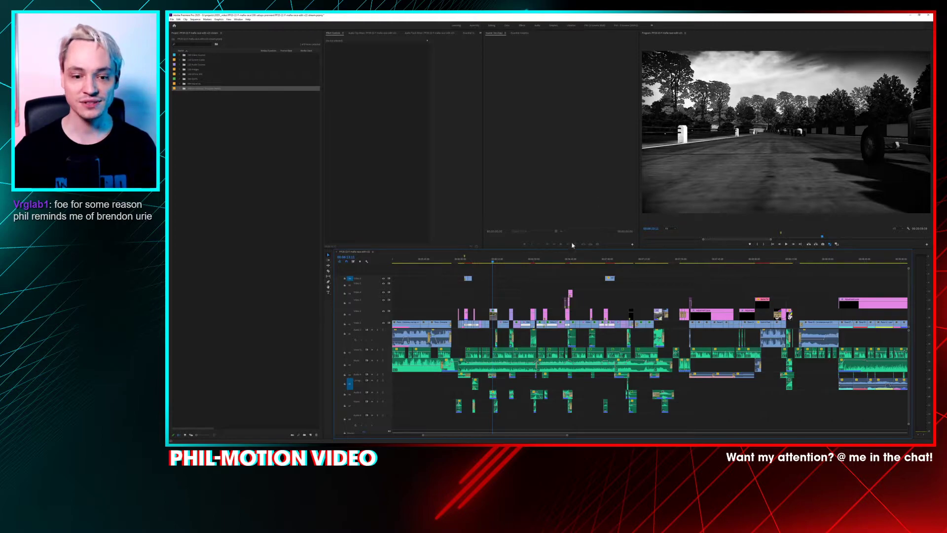
{"action": "left_click", "coordinate": [495, 265]}
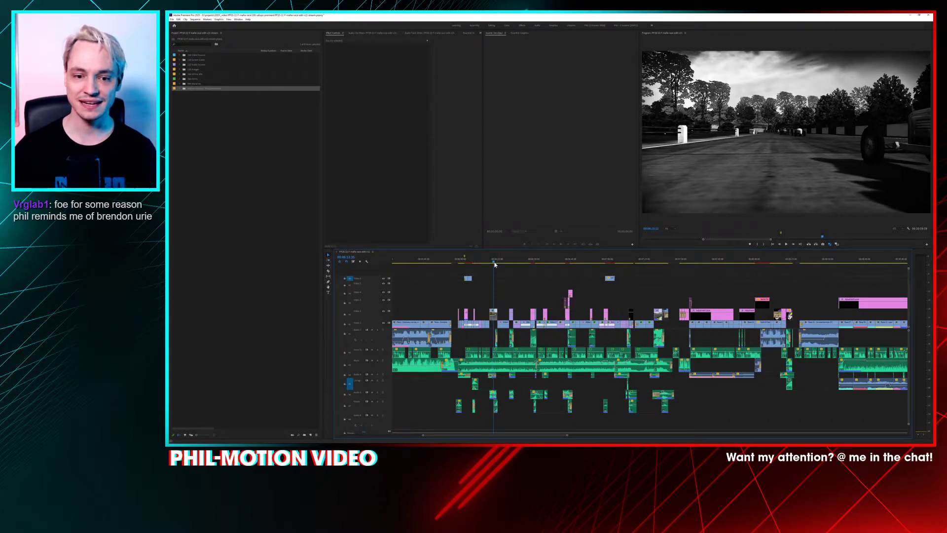
Step: Play the black-and-white race track shot briefly and scrub on to the shot of the two race cars
{"action": "key", "text": "space"}
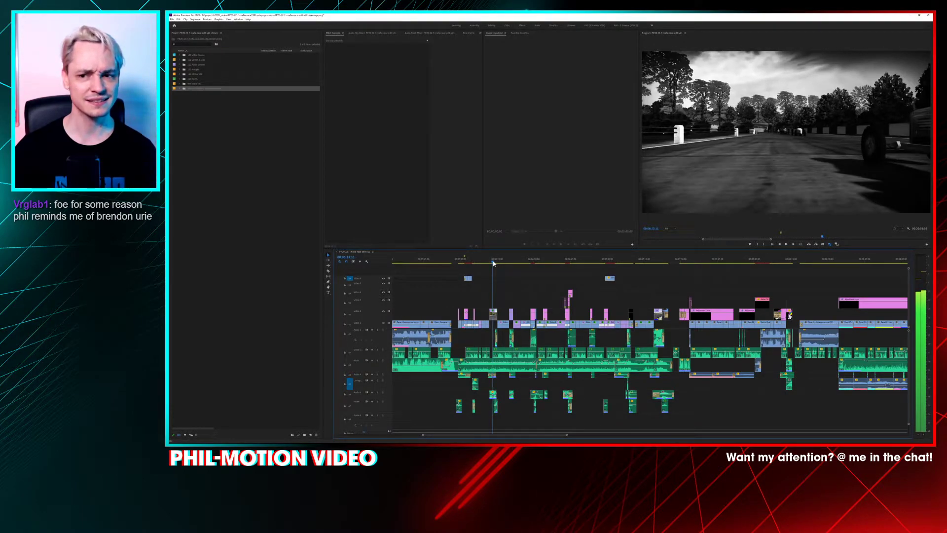
{"action": "key", "text": "space"}
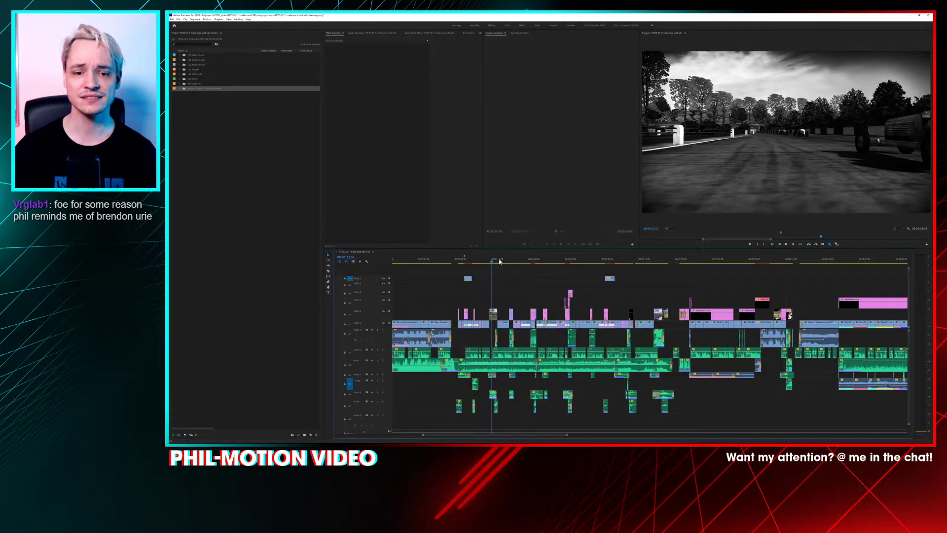
{"action": "left_click_drag", "start_coordinate": [492, 262], "coordinate": [509, 263]}
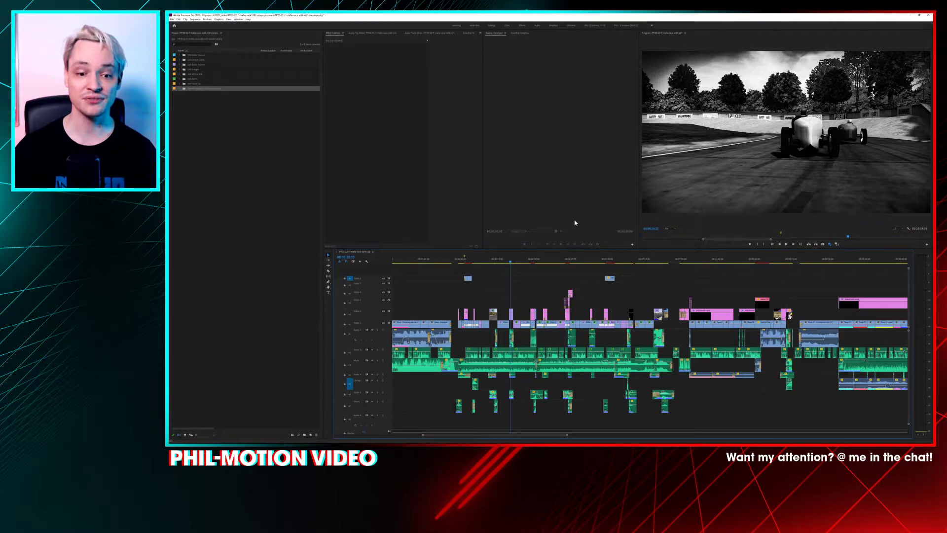
Step: Review the in-game race start and the close view of the white car, and return to the opponents' difficulty menu shot
{"action": "left_click", "coordinate": [705, 263]}
{"action": "left_click_drag", "start_coordinate": [728, 259], "coordinate": [739, 262]}
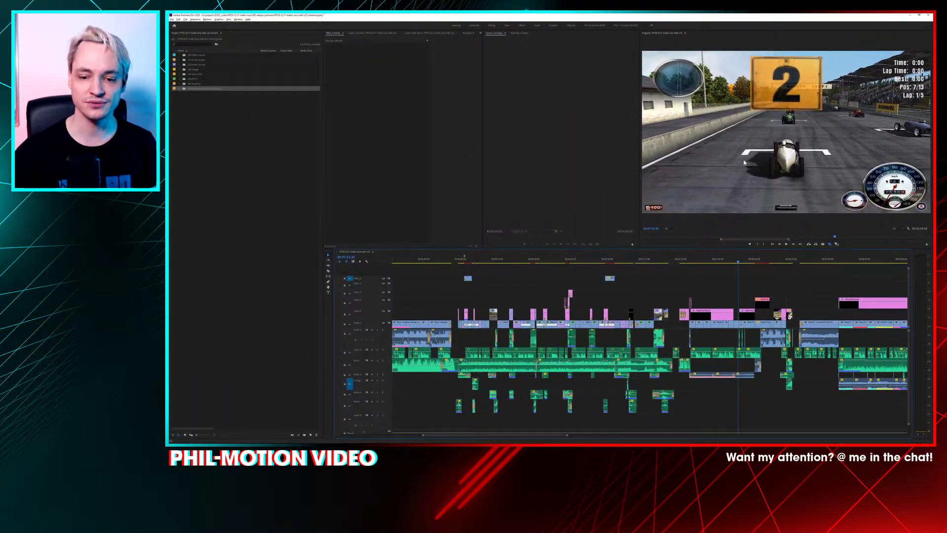
{"action": "key", "text": "space"}
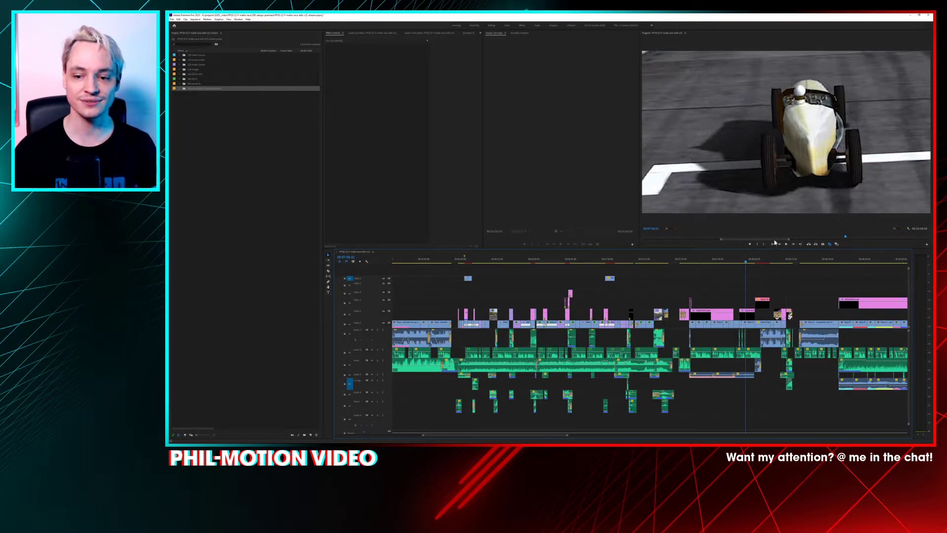
{"action": "left_click", "coordinate": [723, 262]}
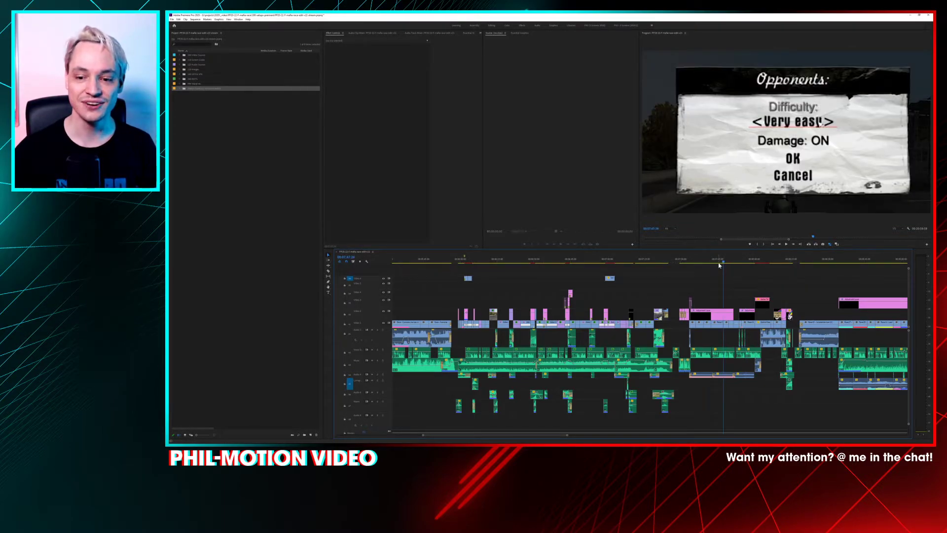
Step: Replay the black-and-white track shot through to the sandy bend and scrub to the lone car on the banked curve
{"action": "left_click_drag", "start_coordinate": [482, 262], "coordinate": [491, 267]}
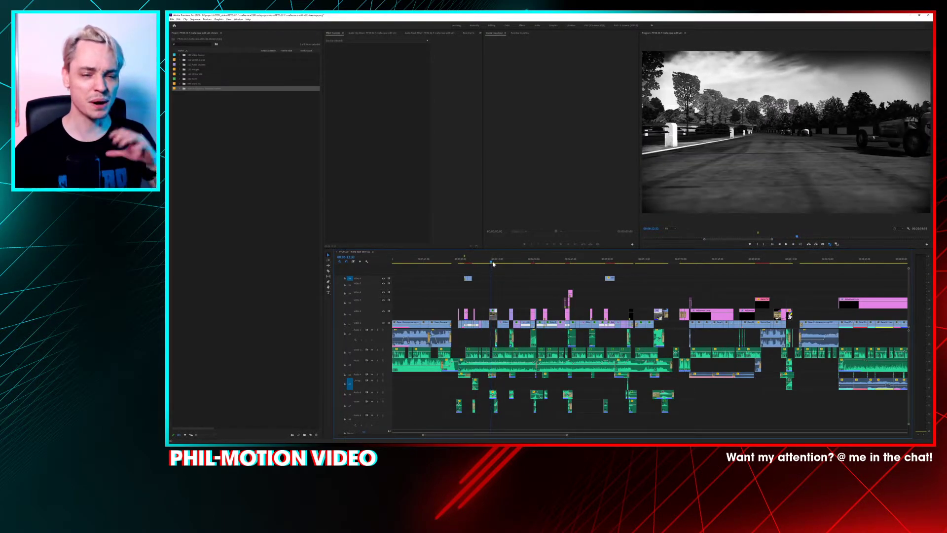
{"action": "key", "text": "space"}
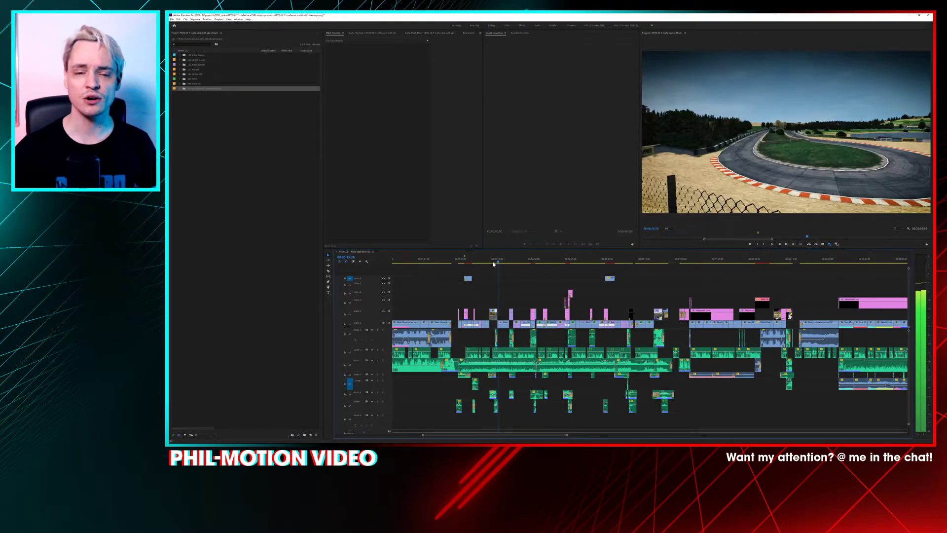
{"action": "key", "text": "space"}
{"action": "left_click_drag", "start_coordinate": [508, 261], "coordinate": [513, 264]}
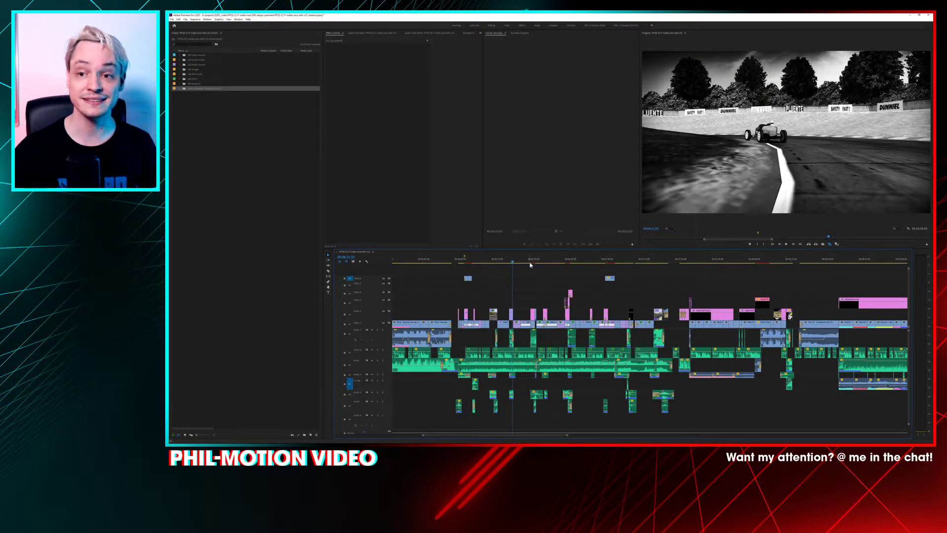
Step: Scrub the timeline past the sunlit forest road to the black-and-white bonnet view facing the TRACO bridge
{"action": "left_click", "coordinate": [529, 264]}
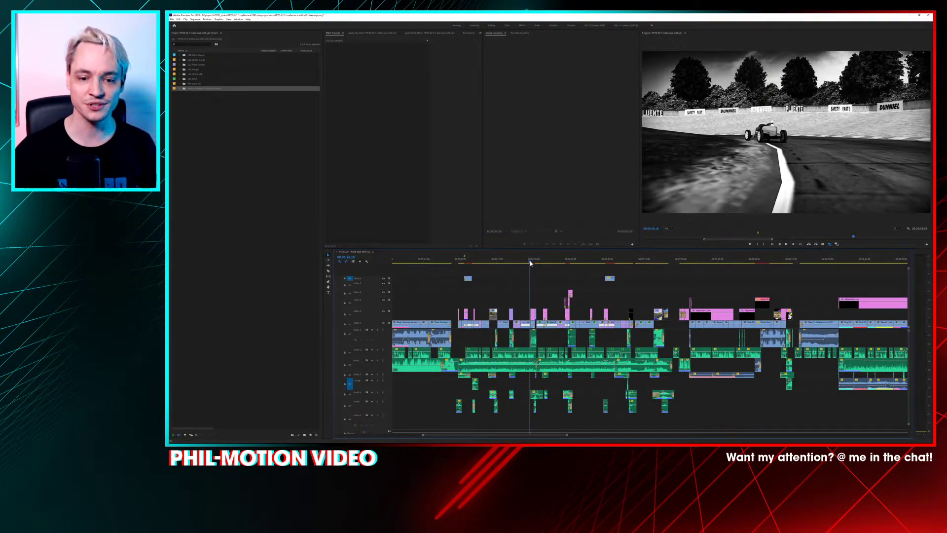
{"action": "left_click_drag", "start_coordinate": [532, 264], "coordinate": [608, 265]}
{"action": "left_click", "coordinate": [590, 265]}
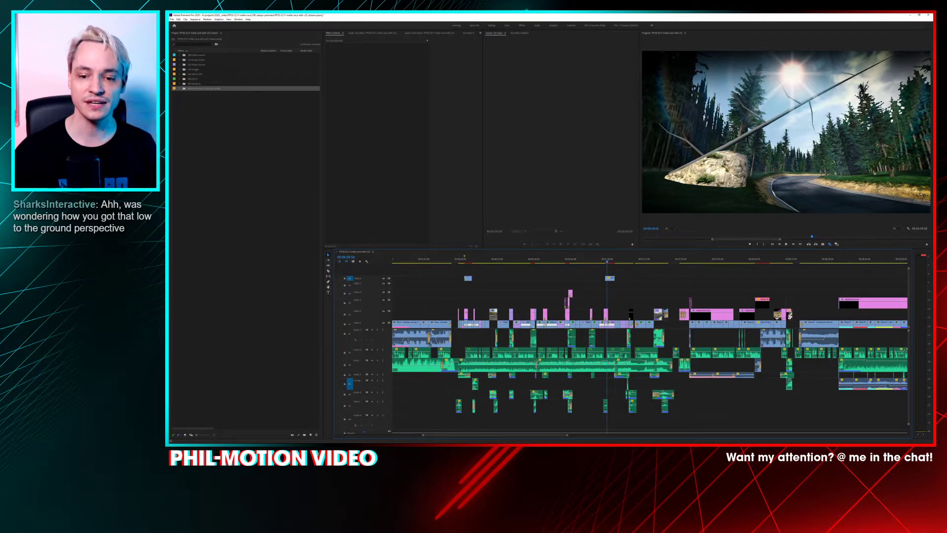
{"action": "left_click", "coordinate": [612, 263]}
{"action": "left_click_drag", "start_coordinate": [614, 264], "coordinate": [655, 276]}
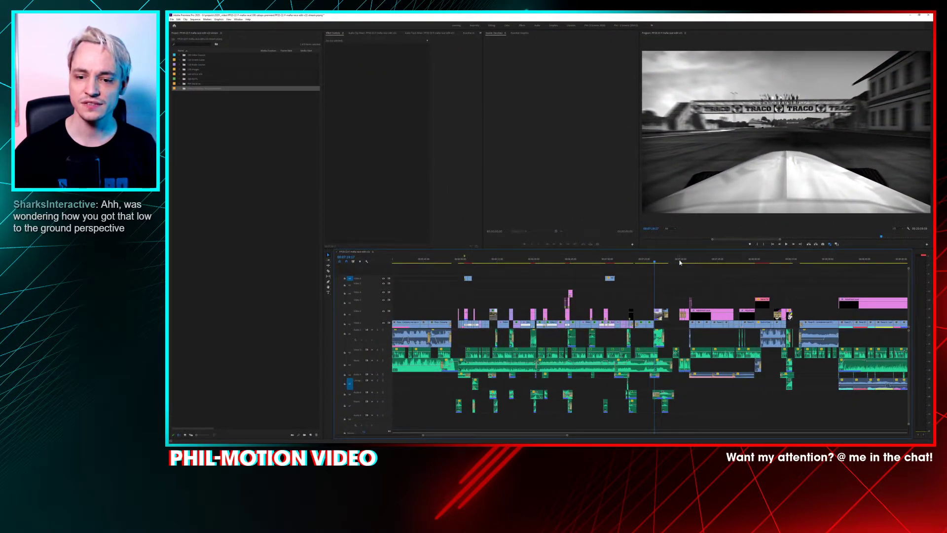
Step: Open the bonnet-view clip in an enlarged Source monitor and scrub its raw colour footage through the wheel and rear-view shots
{"action": "double_click", "coordinate": [657, 314]}
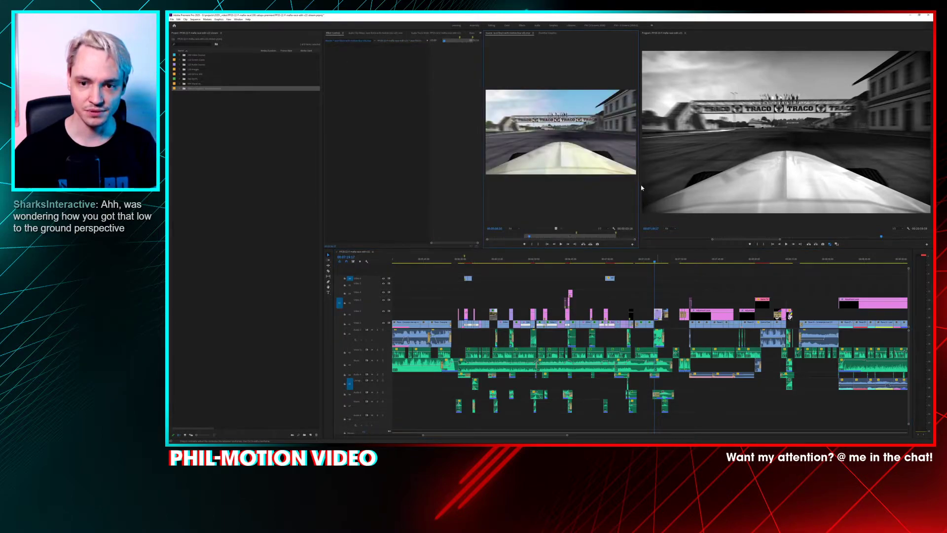
{"action": "left_click_drag", "start_coordinate": [641, 187], "coordinate": [781, 194]}
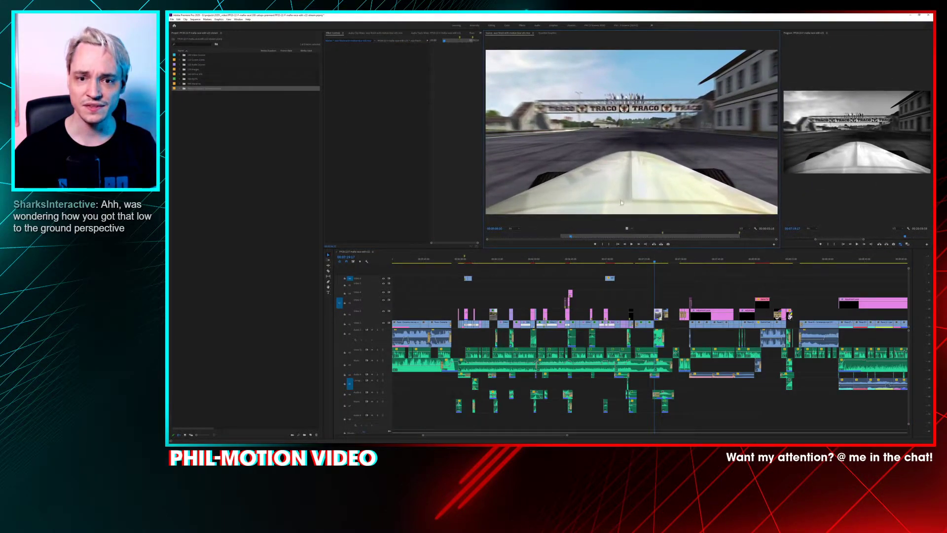
{"action": "mouse_move", "coordinate": [556, 236]}
{"action": "left_mouse_down"}
{"action": "mouse_move", "coordinate": [586, 237]}
{"action": "mouse_move", "coordinate": [573, 237]}
{"action": "left_mouse_up"}
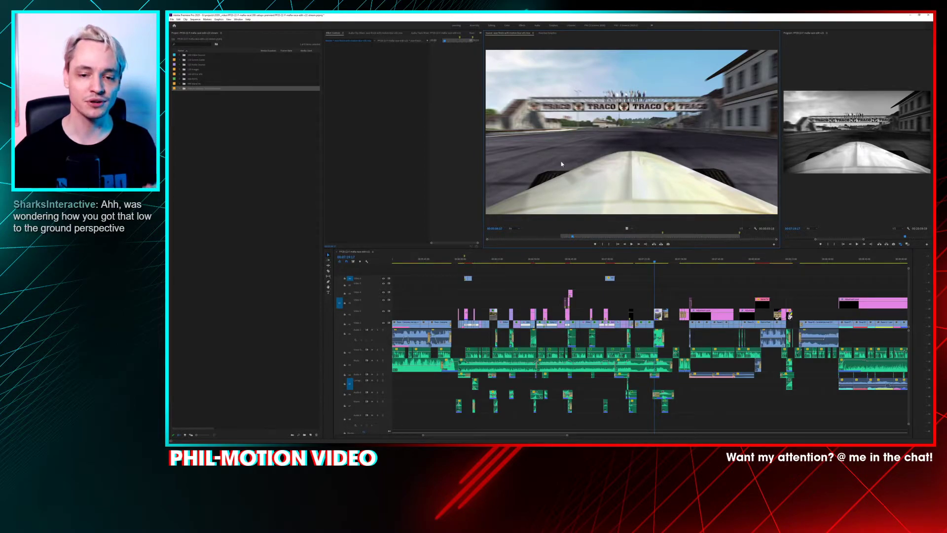
{"action": "left_click_drag", "start_coordinate": [573, 238], "coordinate": [679, 240]}
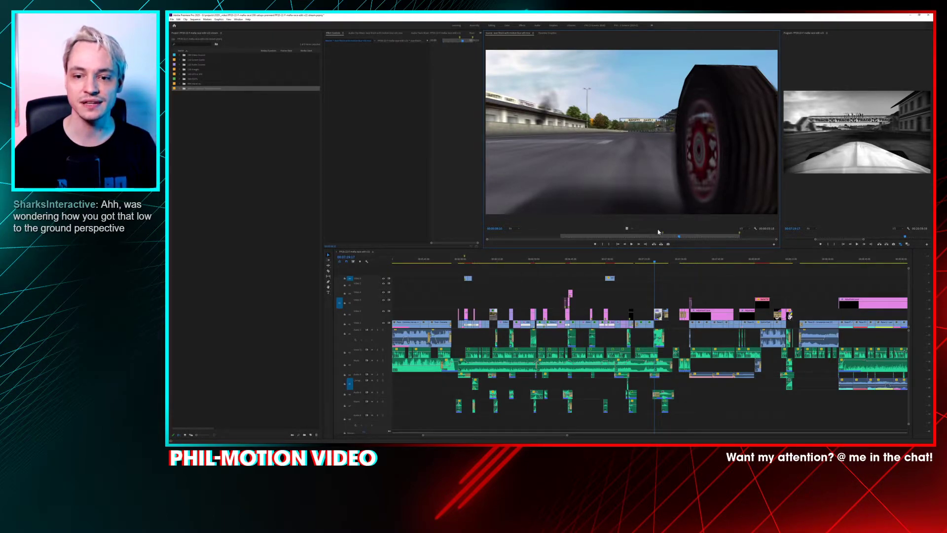
{"action": "left_click_drag", "start_coordinate": [685, 240], "coordinate": [753, 240]}
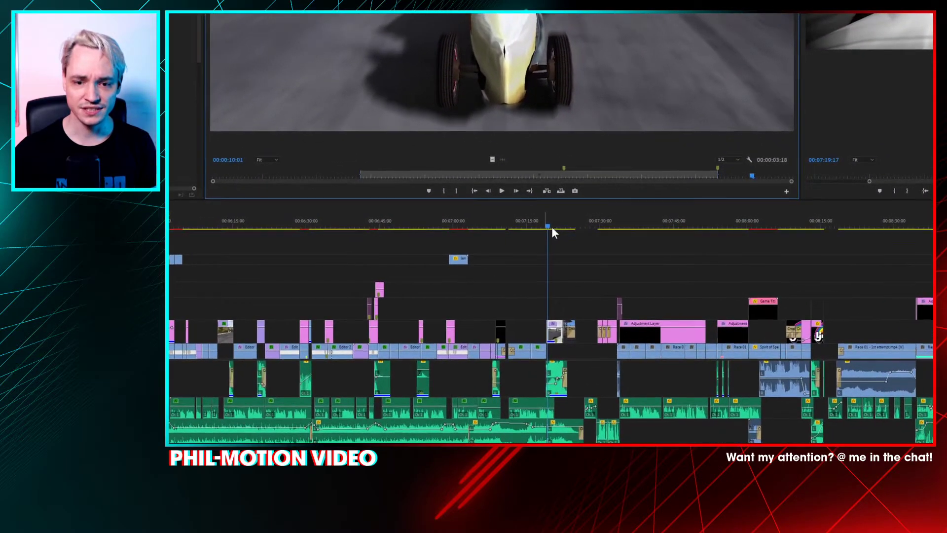
Step: Scrub the sequence to the black-and-white wheel shot, enlarge the Program monitor and play on to the grandstand shot
{"action": "left_click_drag", "start_coordinate": [552, 227], "coordinate": [566, 217]}
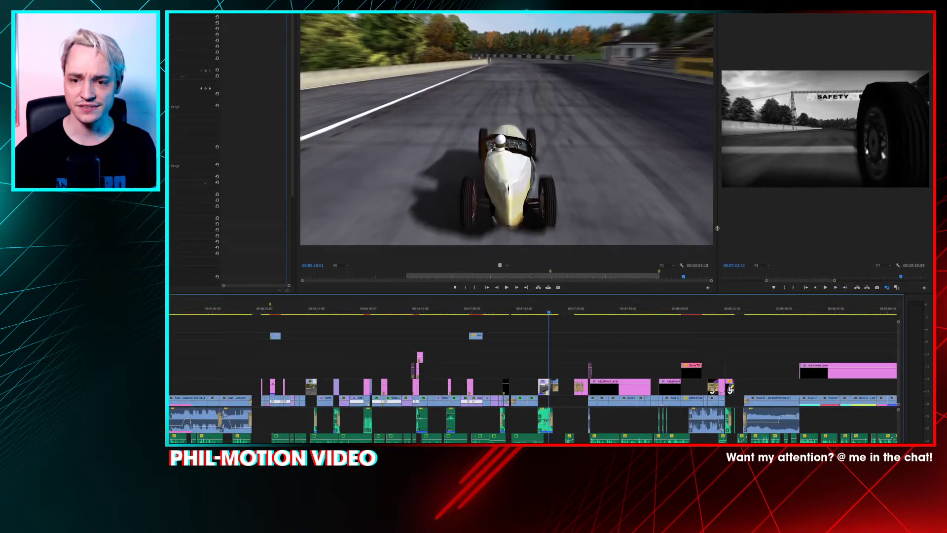
{"action": "left_click_drag", "start_coordinate": [718, 228], "coordinate": [529, 228]}
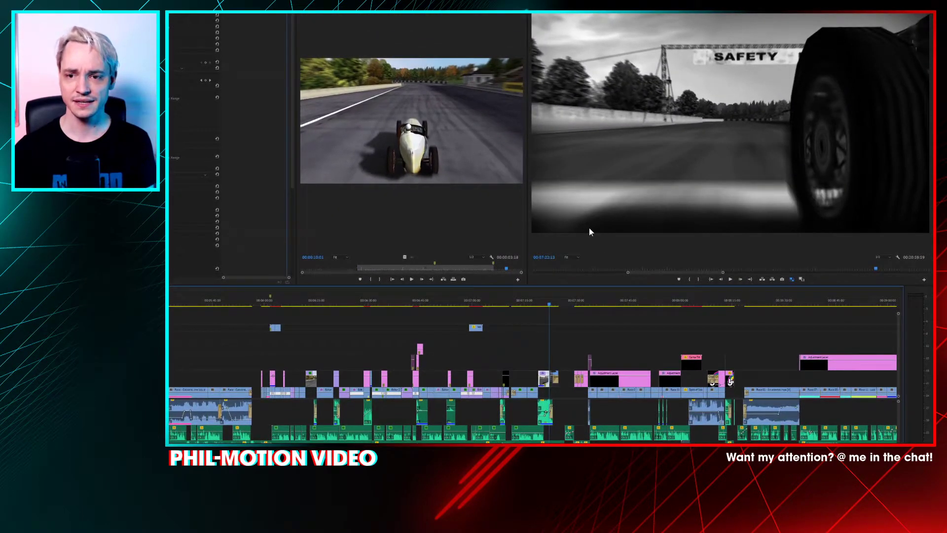
{"action": "key", "text": "space"}
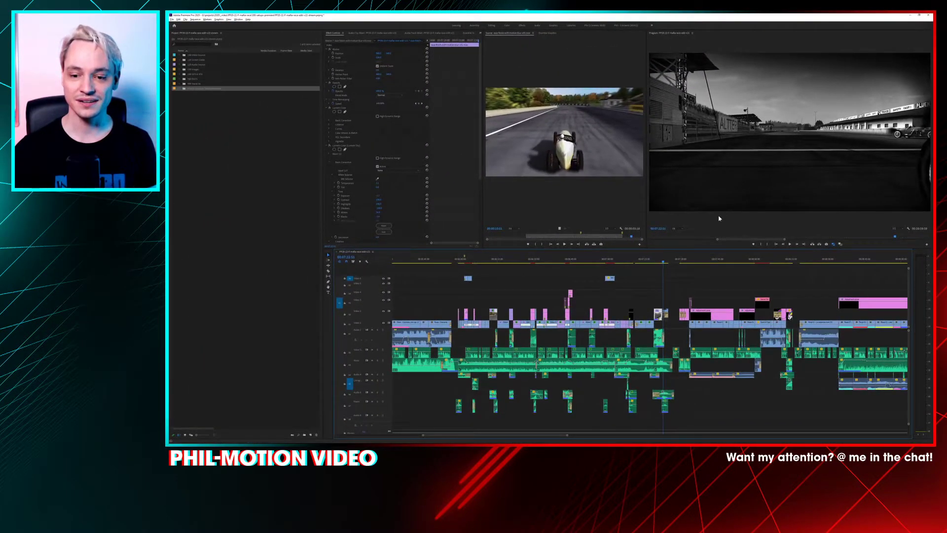
Step: Open the grandstand clip in the Source monitor and review its raw colour footage from the DUNNEL sign to the start line
{"action": "double_click", "coordinate": [666, 312]}
{"action": "left_click_drag", "start_coordinate": [561, 236], "coordinate": [497, 237]}
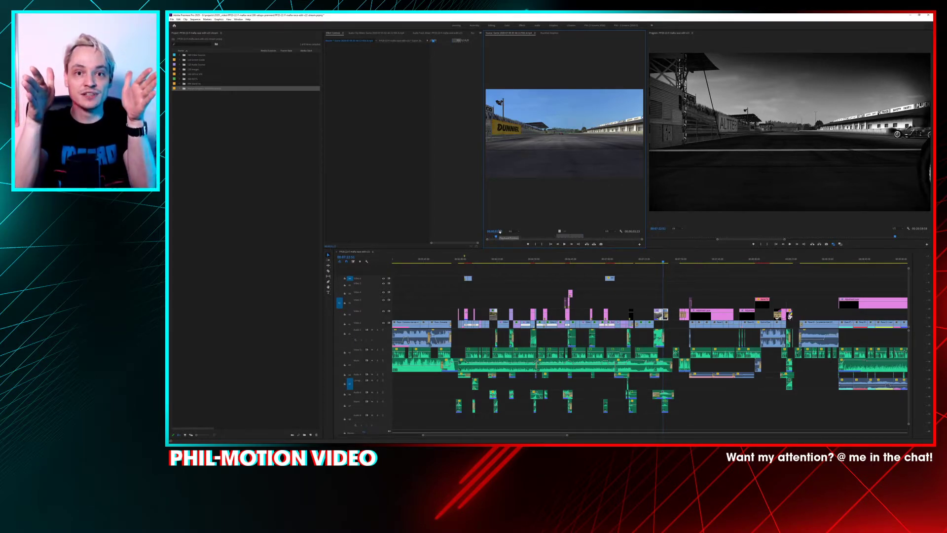
{"action": "mouse_move", "coordinate": [549, 236]}
{"action": "left_mouse_down"}
{"action": "mouse_move", "coordinate": [640, 235]}
{"action": "mouse_move", "coordinate": [482, 233]}
{"action": "mouse_move", "coordinate": [557, 242]}
{"action": "left_mouse_up"}
{"action": "key", "text": "space"}
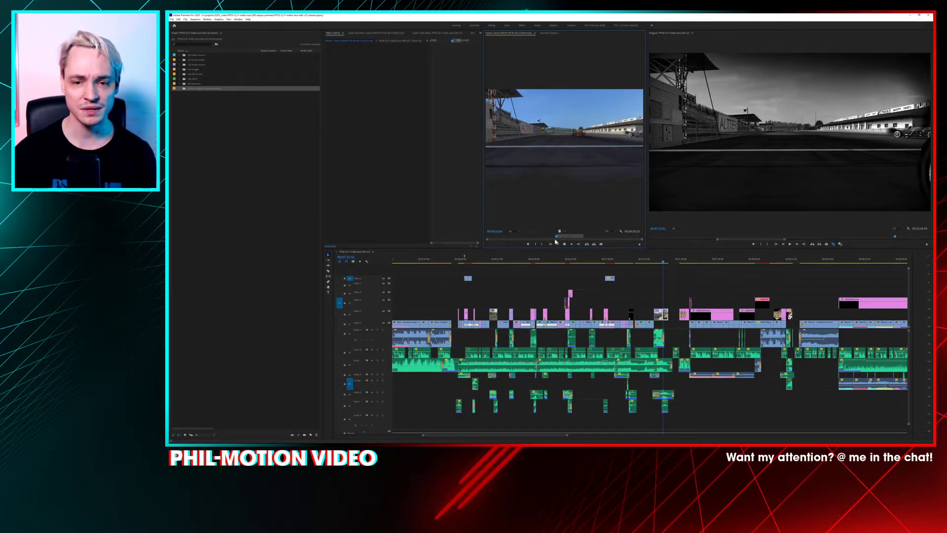
{"action": "key", "text": "space"}
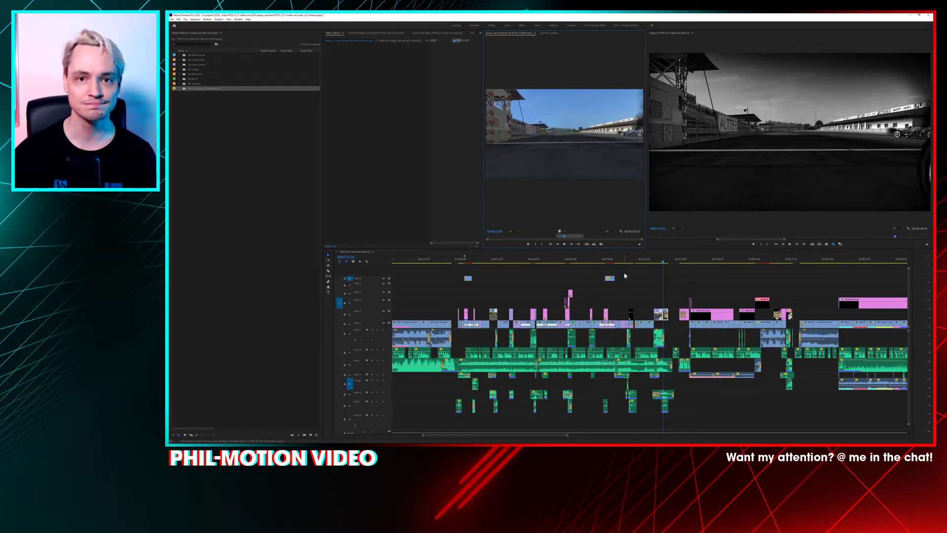
Step: Preview the edited grandstand shot and bring the playhead back to the black opening of the racing section
{"action": "left_click", "coordinate": [666, 264]}
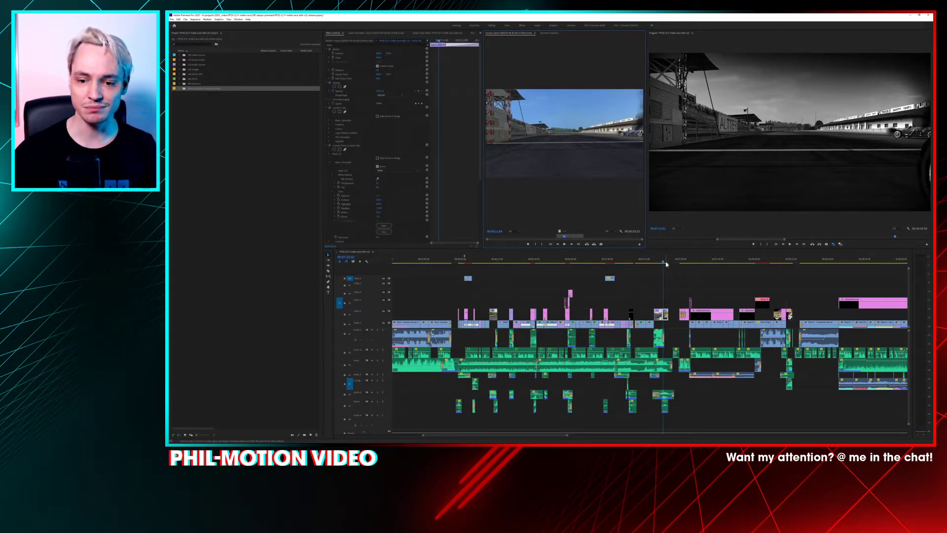
{"action": "key", "text": "space"}
{"action": "left_click_drag", "start_coordinate": [664, 265], "coordinate": [634, 267]}
{"action": "left_click_drag", "start_coordinate": [457, 264], "coordinate": [458, 266]}
Step: Play the racing section's opening from black through the pit scene and roadside sign to the Lost Heaven Racing Circuit tunnel
{"action": "key", "text": "space"}
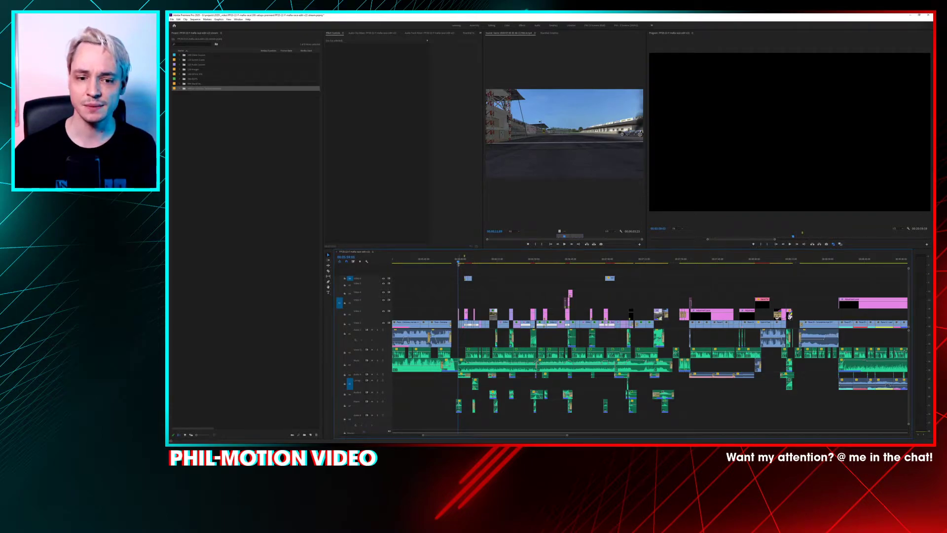
{"action": "key", "text": "space"}
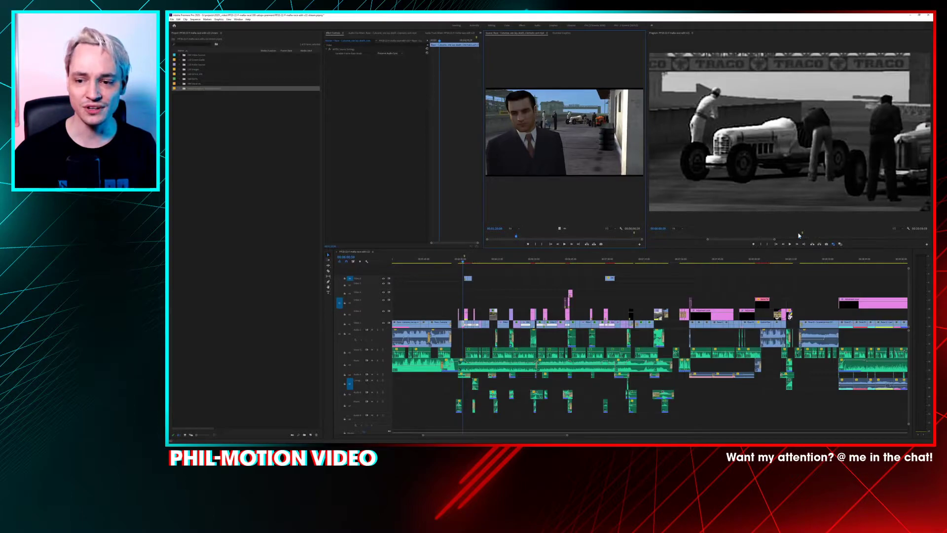
{"action": "left_click_drag", "start_coordinate": [800, 236], "coordinate": [807, 241]}
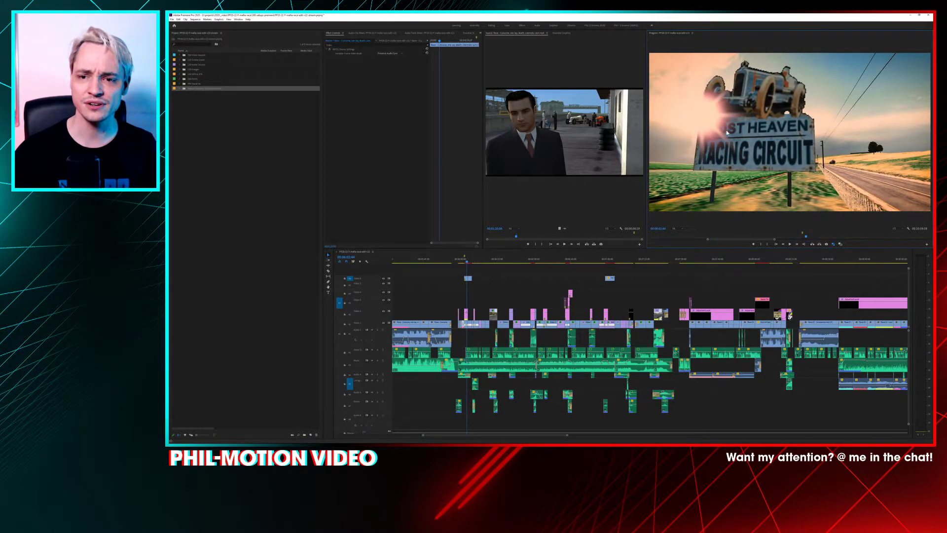
{"action": "key", "text": "space"}
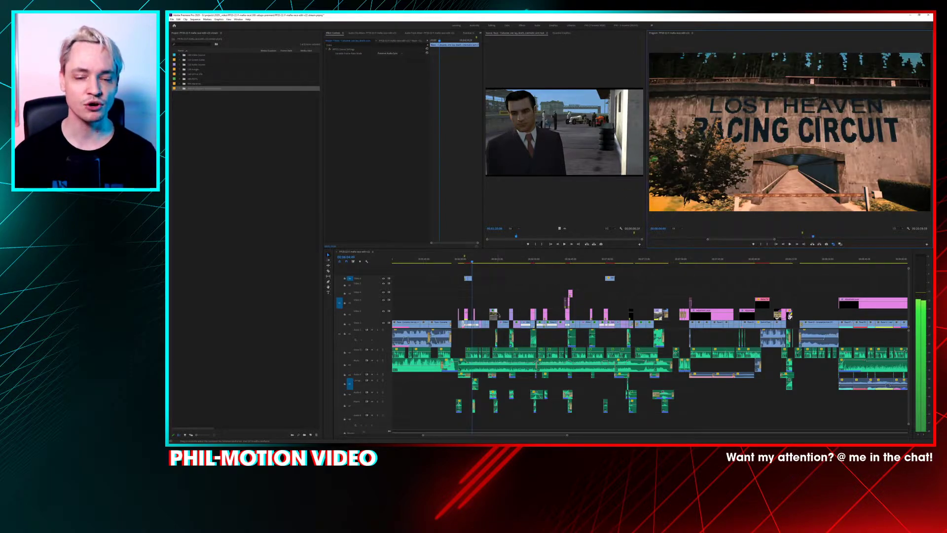
Step: Open the opening race-section clip on the Music track in the source monitor and play part of its waveform
{"action": "key", "text": "space"}
{"action": "double_click", "coordinate": [483, 368]}
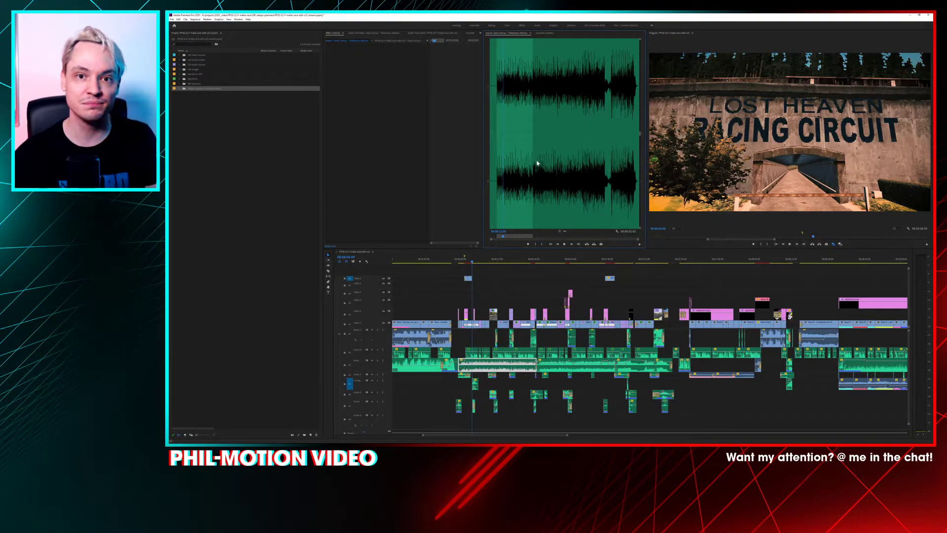
{"action": "left_click", "coordinate": [506, 92]}
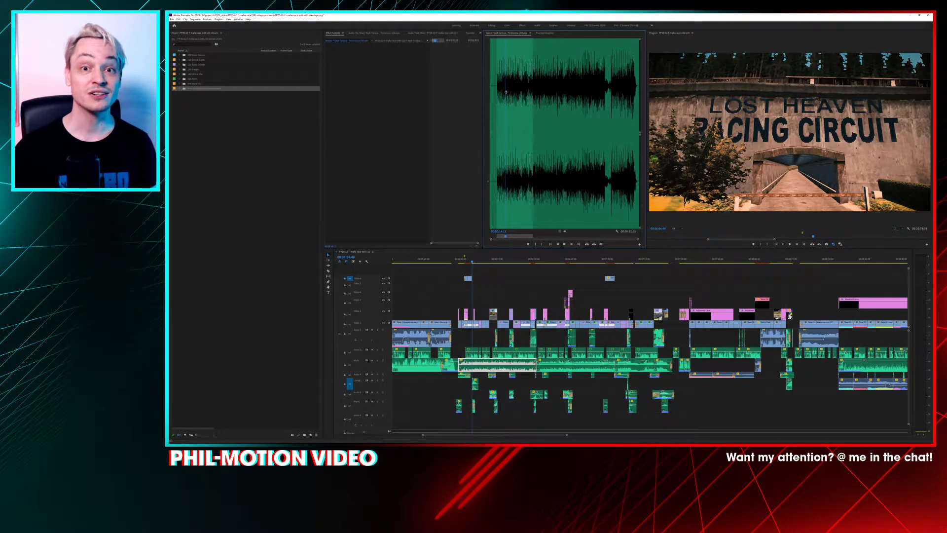
{"action": "key", "text": "space"}
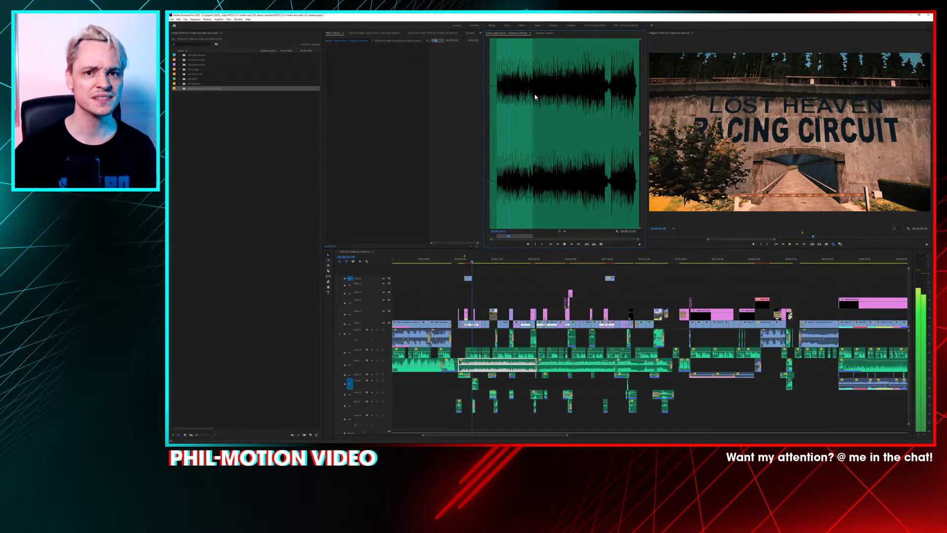
{"action": "key", "text": "space"}
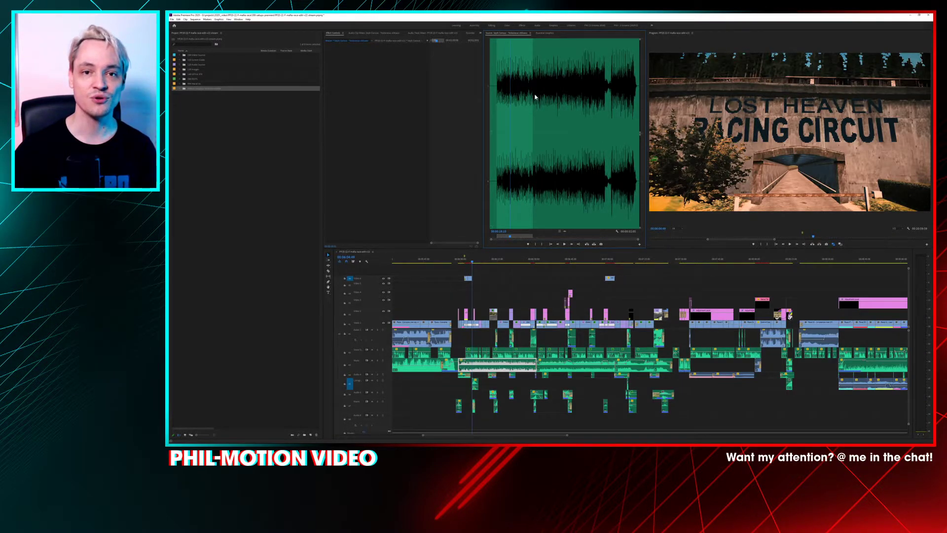
Step: Inspect the consecutive clips on the Music track across the race section by selecting them one at a time
{"action": "left_click", "coordinate": [555, 371]}
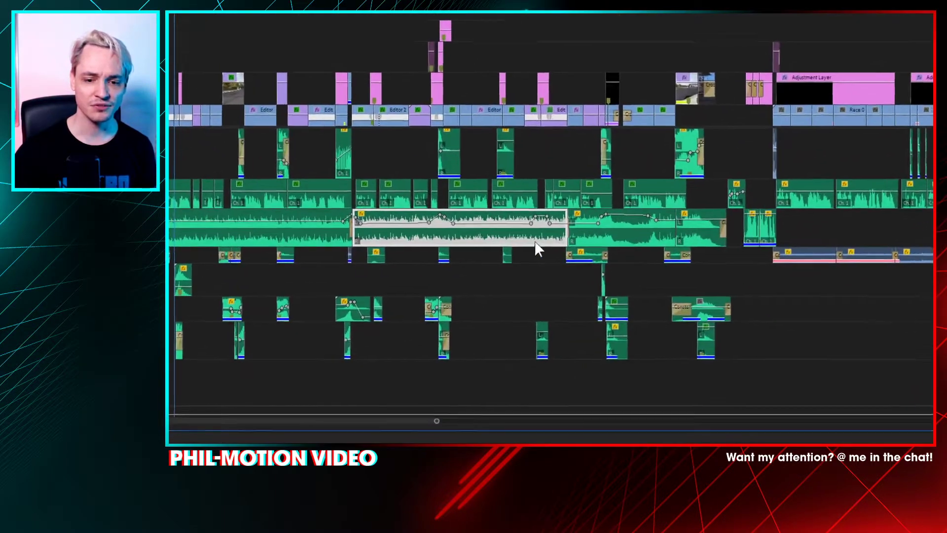
{"action": "left_click", "coordinate": [481, 230]}
{"action": "left_click", "coordinate": [542, 230]}
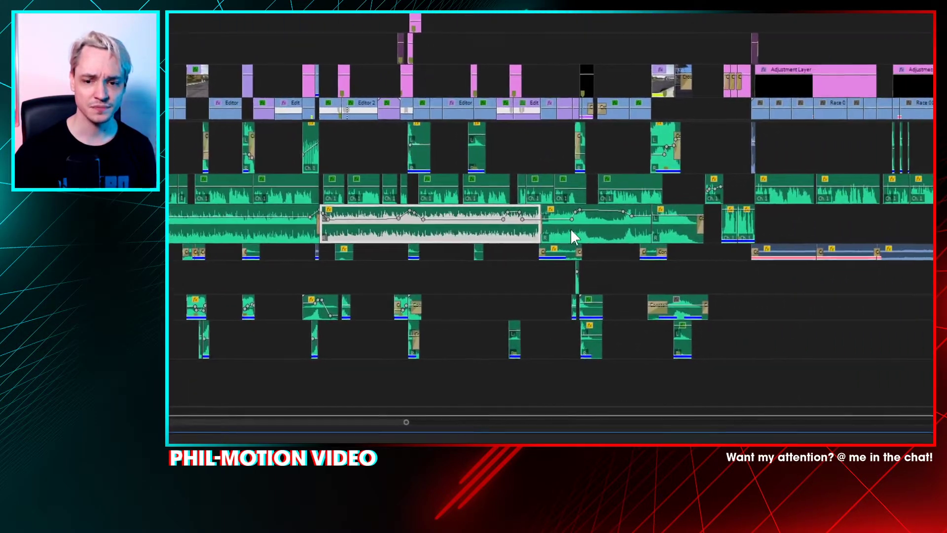
{"action": "left_click", "coordinate": [764, 228]}
{"action": "left_click", "coordinate": [640, 224]}
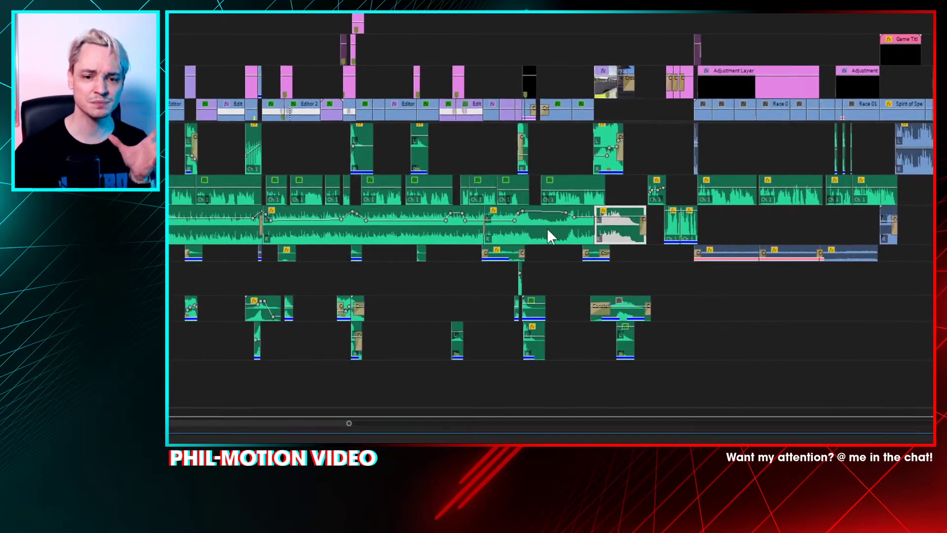
{"action": "left_click", "coordinate": [572, 224]}
{"action": "left_click", "coordinate": [526, 228]}
{"action": "left_click", "coordinate": [318, 229]}
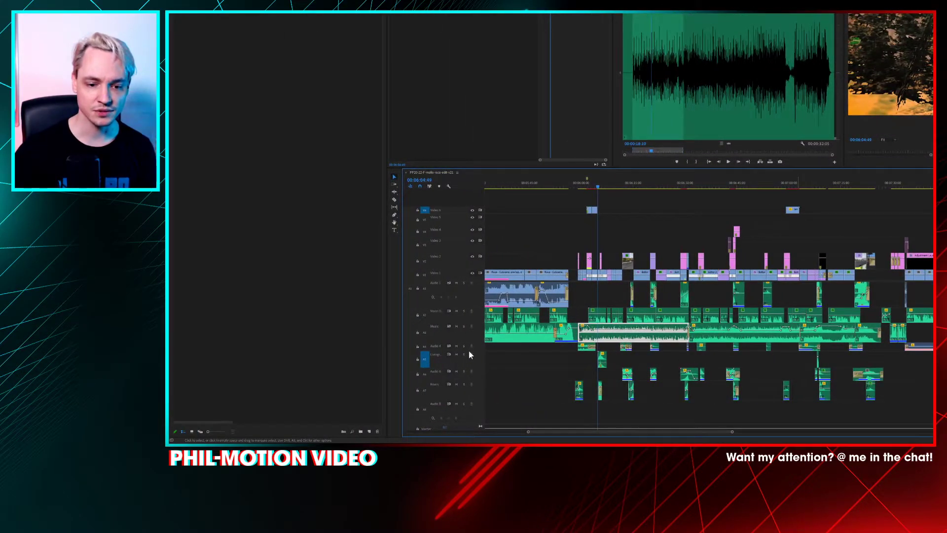
Step: Solo the five sound-effect audio tracks beneath the Music track, starting with Audio 4
{"action": "left_click", "coordinate": [464, 355]}
{"action": "left_click", "coordinate": [464, 346]}
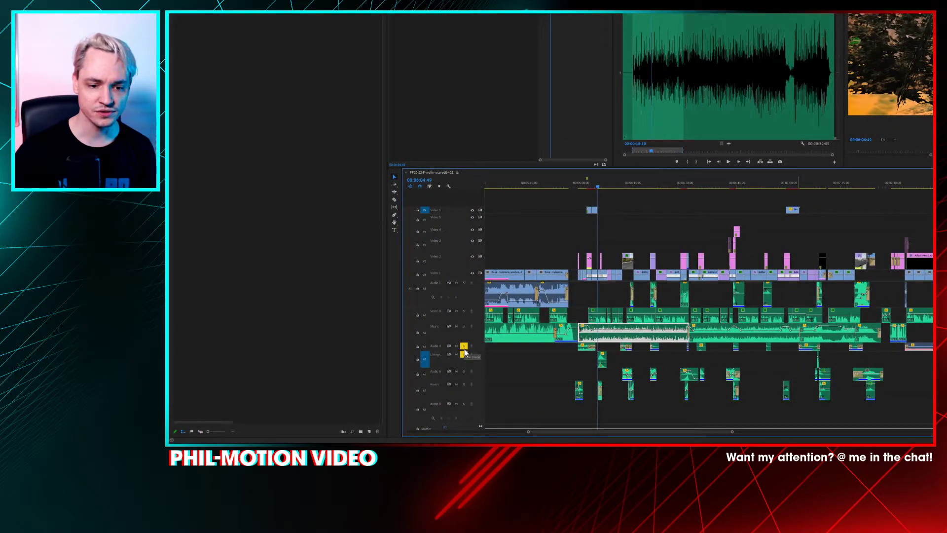
{"action": "left_click", "coordinate": [464, 404]}
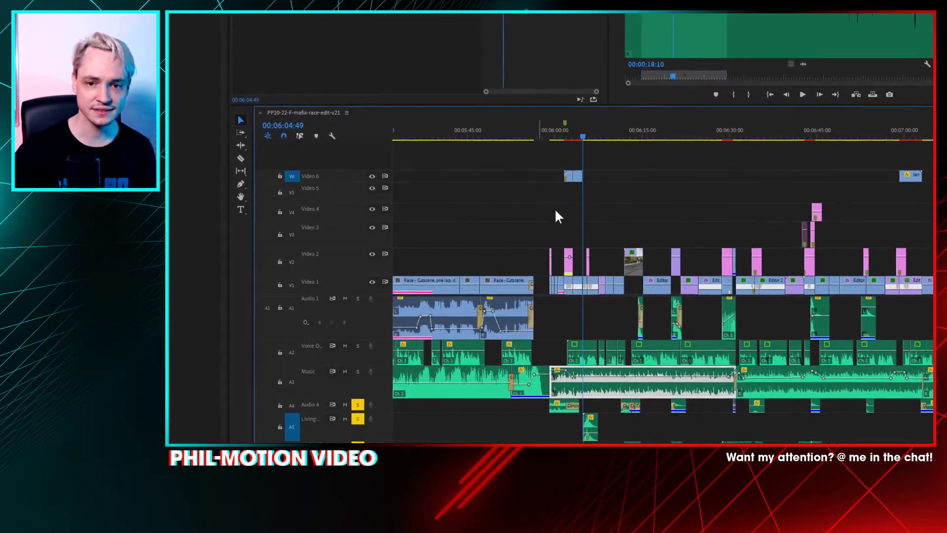
Step: Play the soloed sound effects from the start of the race section at a lower volume
{"action": "left_click", "coordinate": [549, 135]}
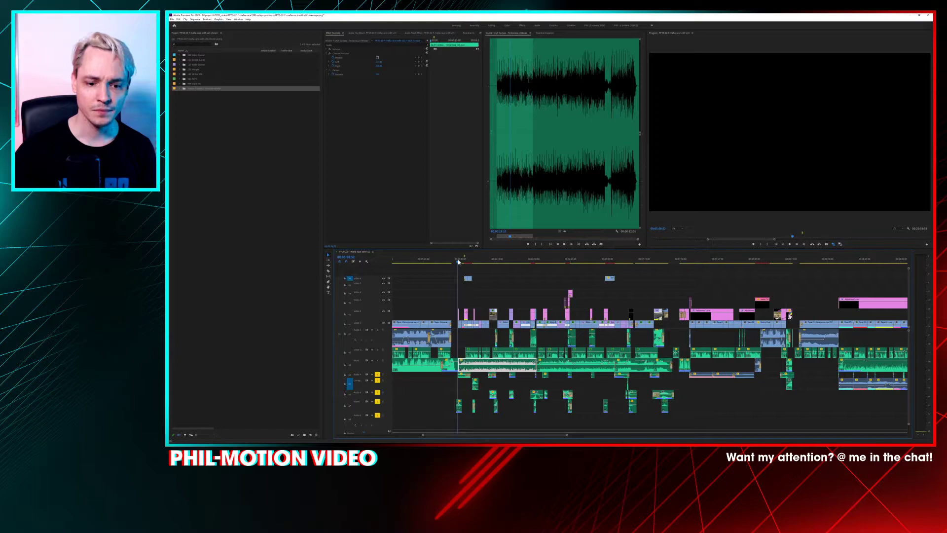
{"action": "key", "text": "space"}
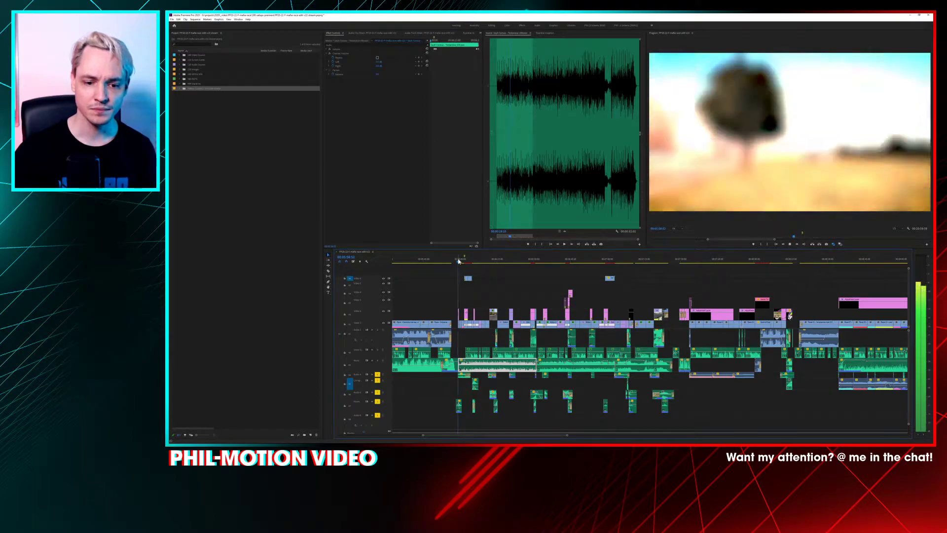
{"action": "key", "text": "XF86AudioLowerVolume"}
{"action": "key", "text": "space"}
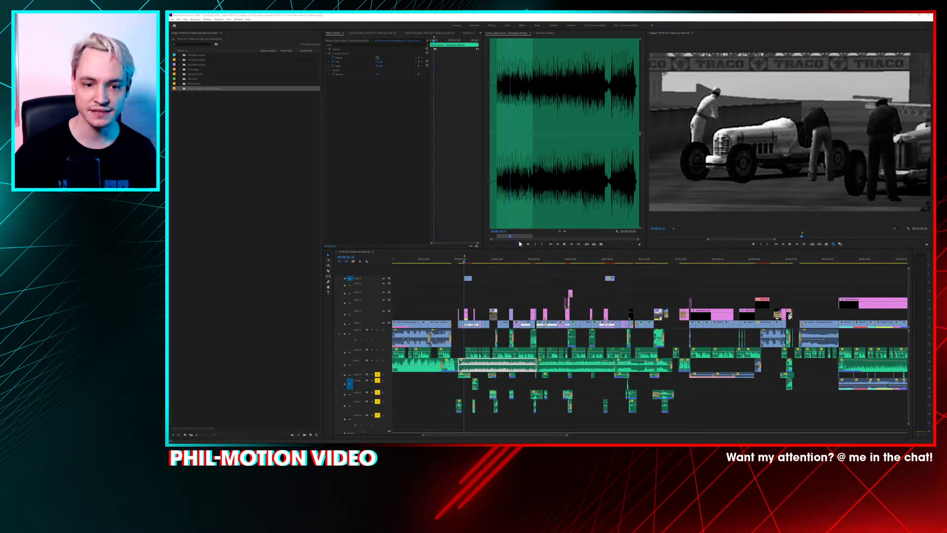
{"action": "left_click", "coordinate": [456, 261]}
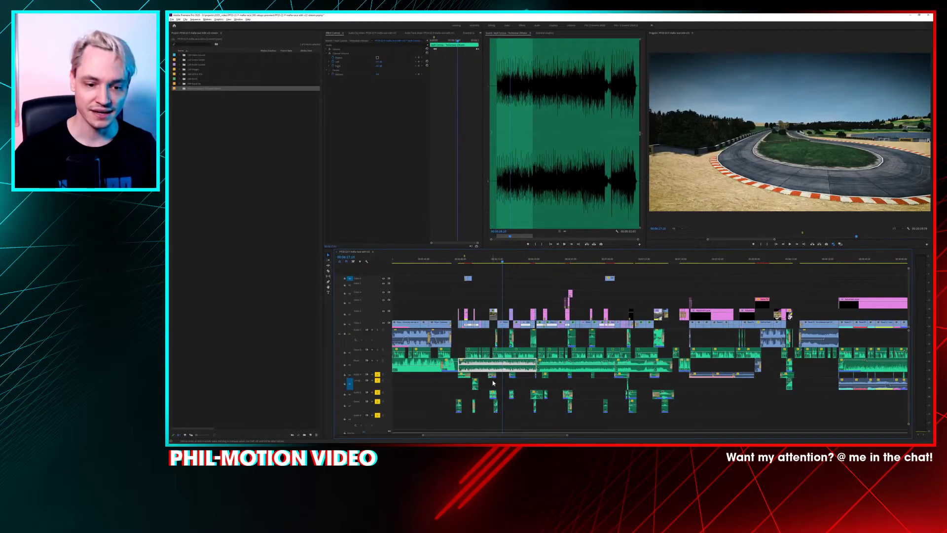
Step: Open the Audio 6 sound-effect clip at the black-and-white race track shot in the source monitor and listen to two parts
{"action": "left_click", "coordinate": [494, 260]}
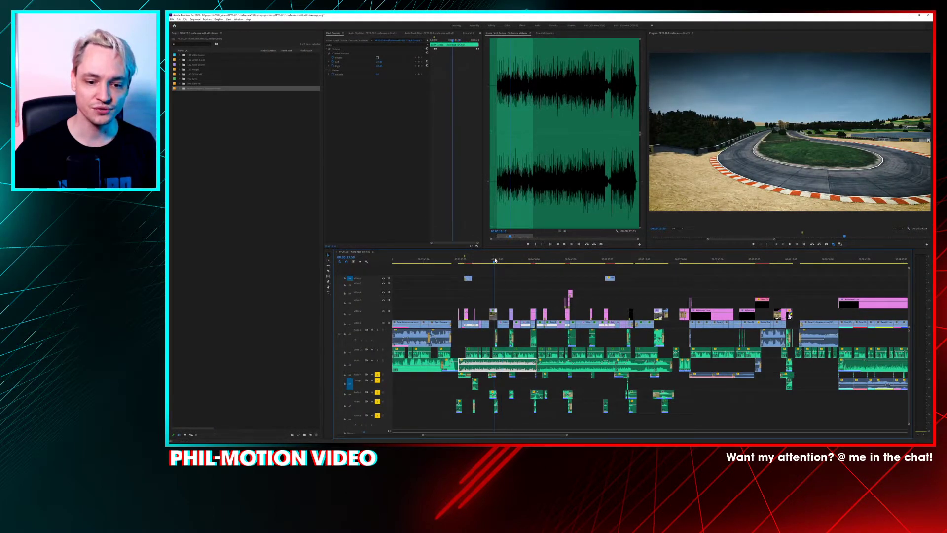
{"action": "double_click", "coordinate": [493, 394]}
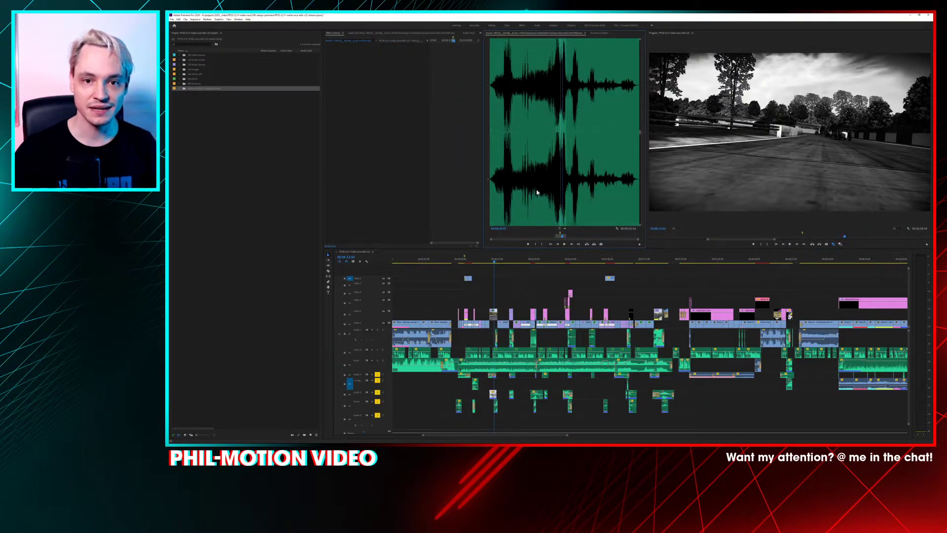
{"action": "left_click", "coordinate": [550, 83]}
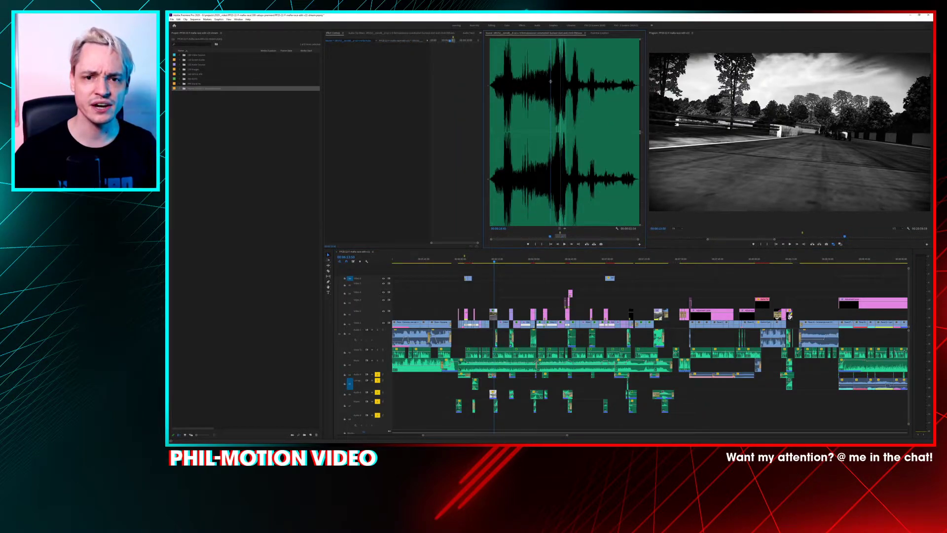
{"action": "key", "text": "space"}
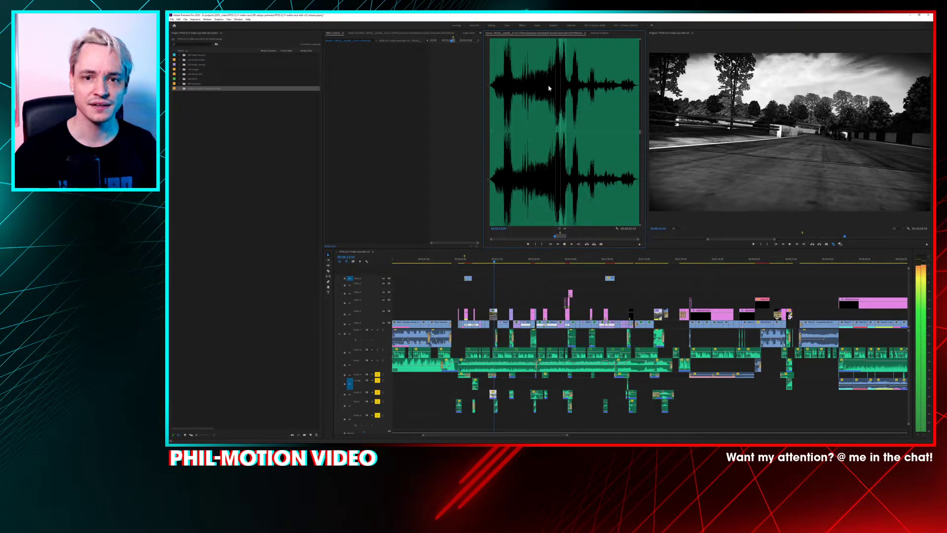
{"action": "key", "text": "space"}
{"action": "left_click", "coordinate": [588, 88]}
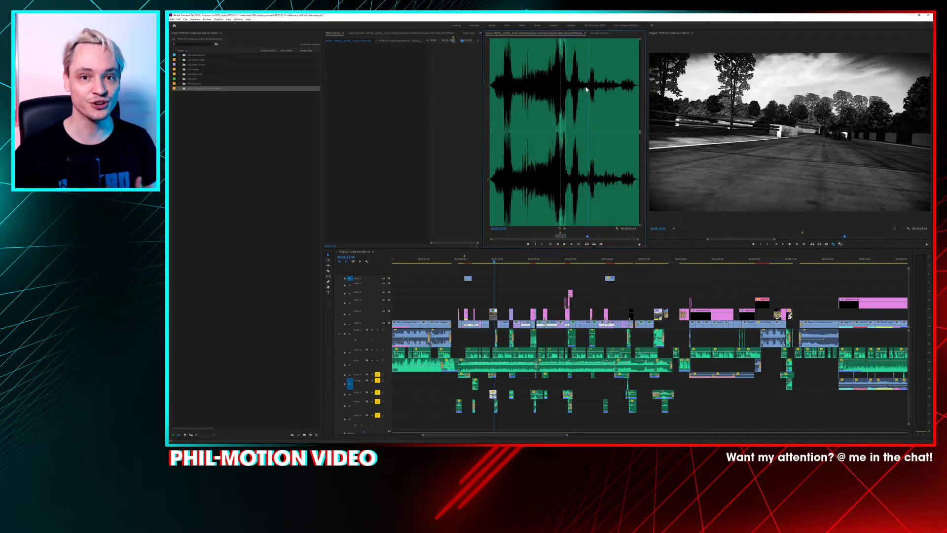
{"action": "key", "text": "space"}
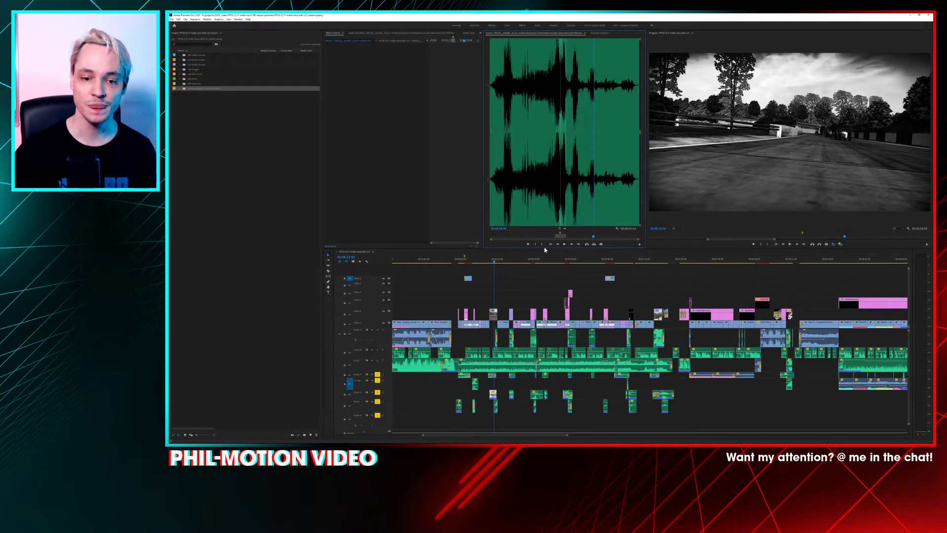
Step: Select the long gap on track A5 and play the soloed sound effects in the section above it
{"action": "left_click", "coordinate": [529, 260]}
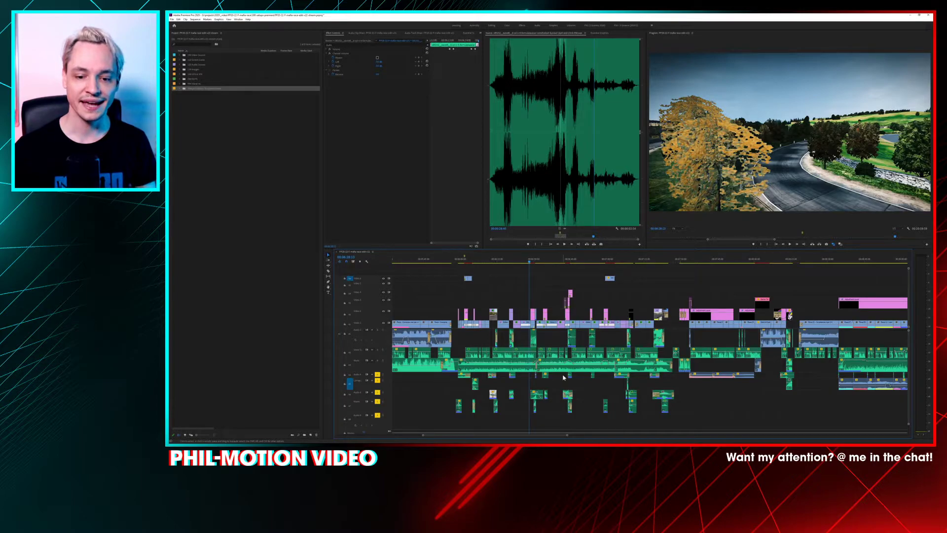
{"action": "left_click", "coordinate": [565, 384]}
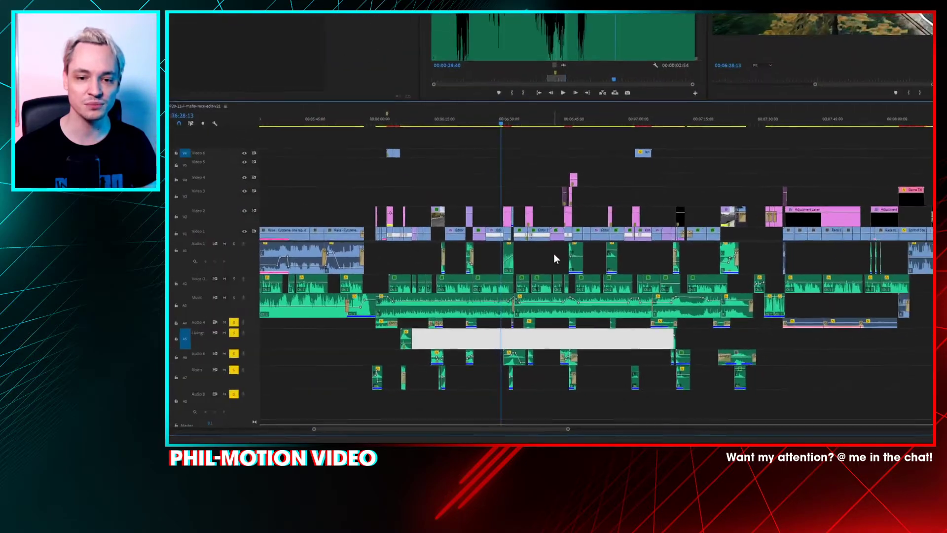
{"action": "left_click", "coordinate": [560, 123]}
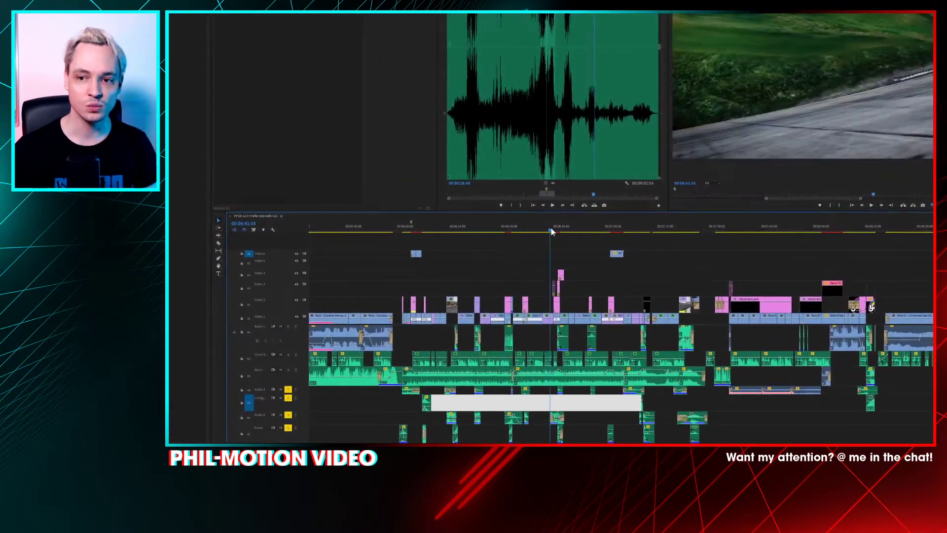
{"action": "mouse_move", "coordinate": [550, 228]}
{"action": "left_mouse_down"}
{"action": "mouse_move", "coordinate": [531, 231]}
{"action": "mouse_move", "coordinate": [540, 231]}
{"action": "left_mouse_up"}
{"action": "key", "text": "space"}
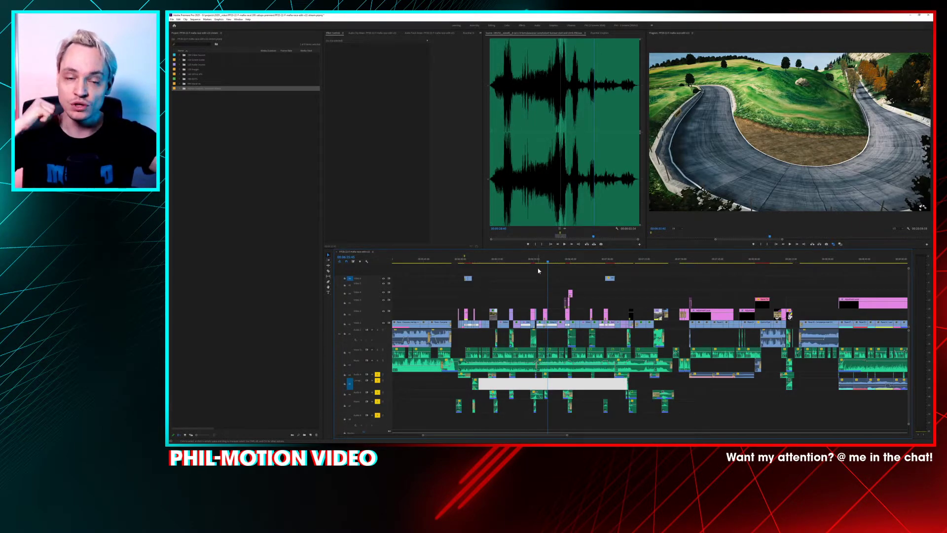
Step: Replay the soloed sound effects from the black-and-white race car shot through the following track corner shots
{"action": "left_click_drag", "start_coordinate": [549, 259], "coordinate": [534, 258]}
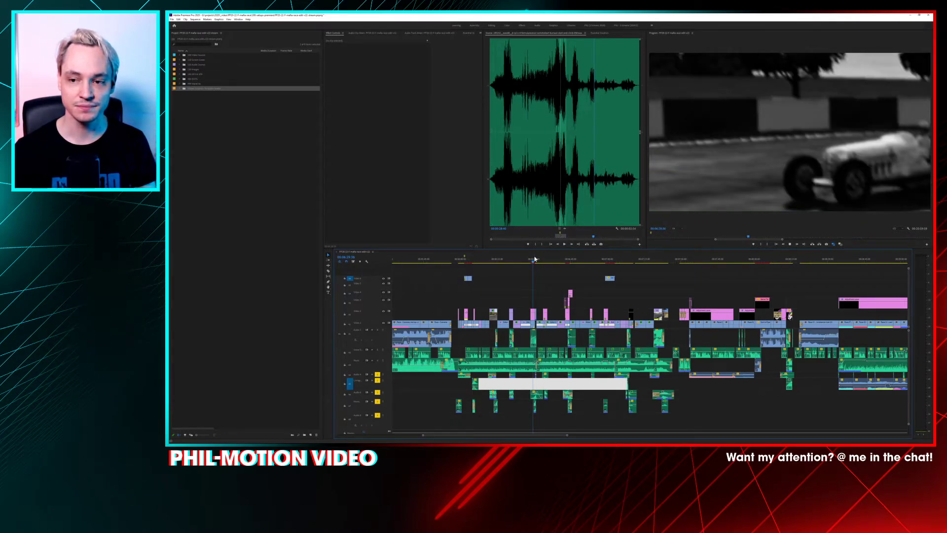
{"action": "key", "text": "space"}
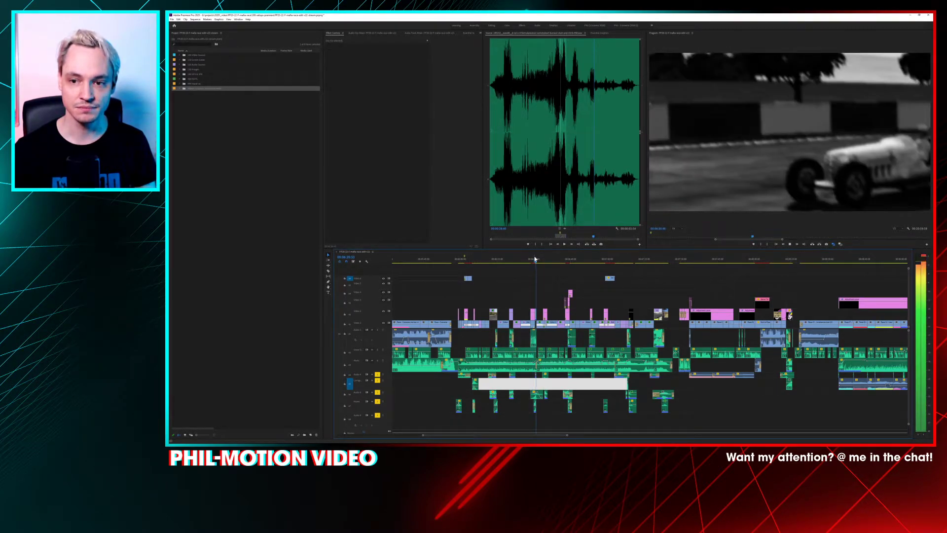
{"action": "key", "text": "space"}
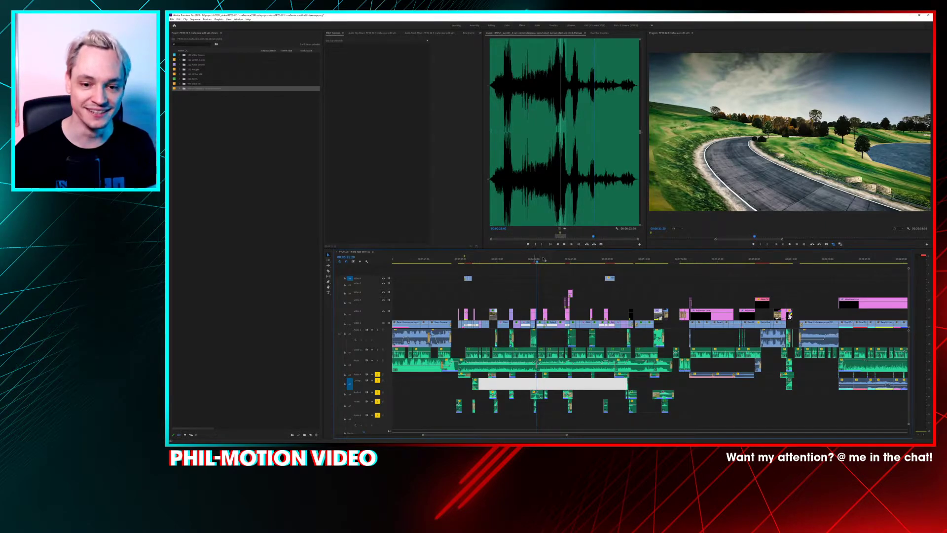
{"action": "left_click", "coordinate": [545, 260]}
{"action": "key", "text": "space"}
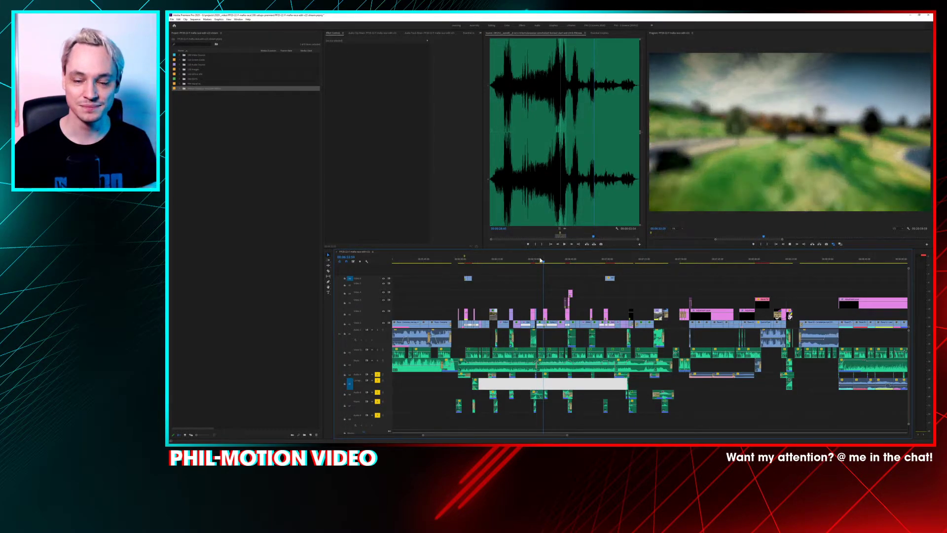
{"action": "key", "text": "space"}
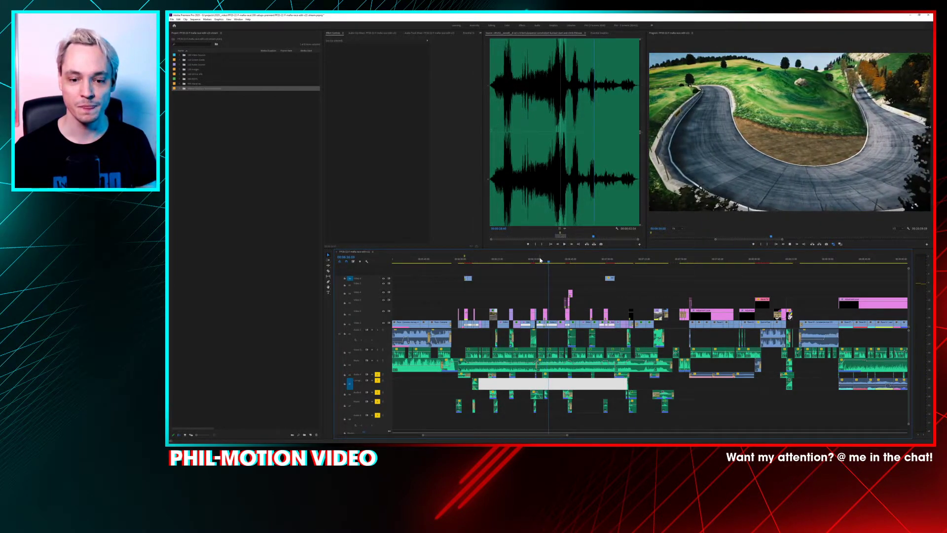
Step: Open the Video 1 race track clip with the hill in the source monitor and compare its original playback with the edited sequence
{"action": "left_click", "coordinate": [564, 261]}
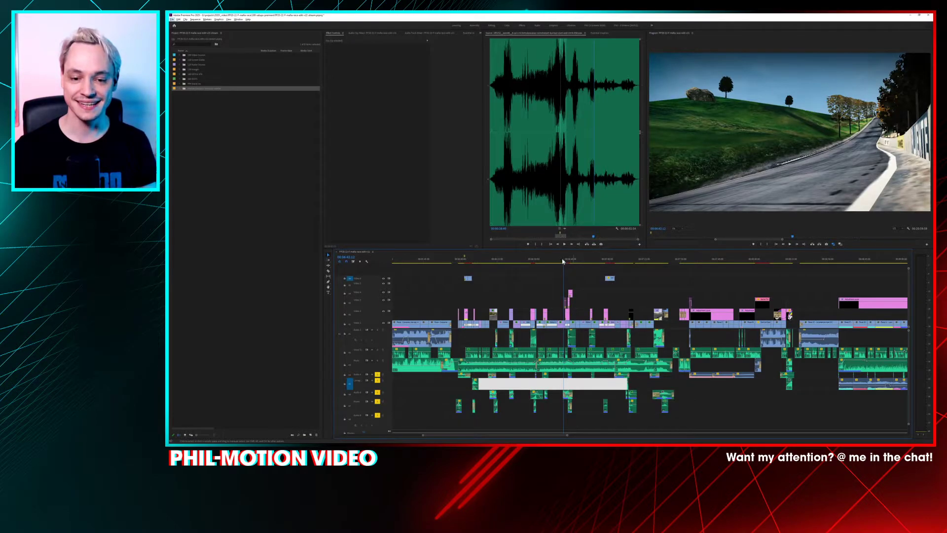
{"action": "left_click", "coordinate": [535, 226]}
{"action": "left_click", "coordinate": [558, 262]}
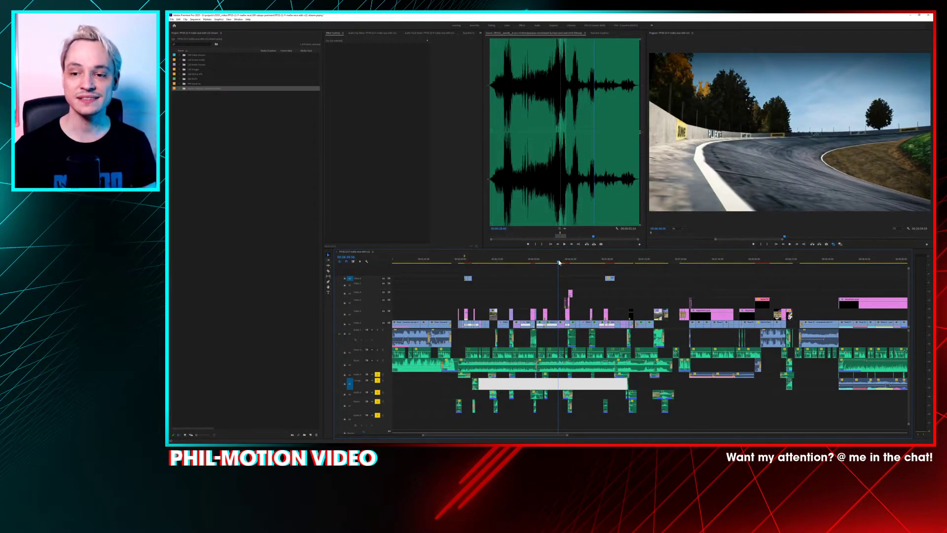
{"action": "double_click", "coordinate": [563, 324]}
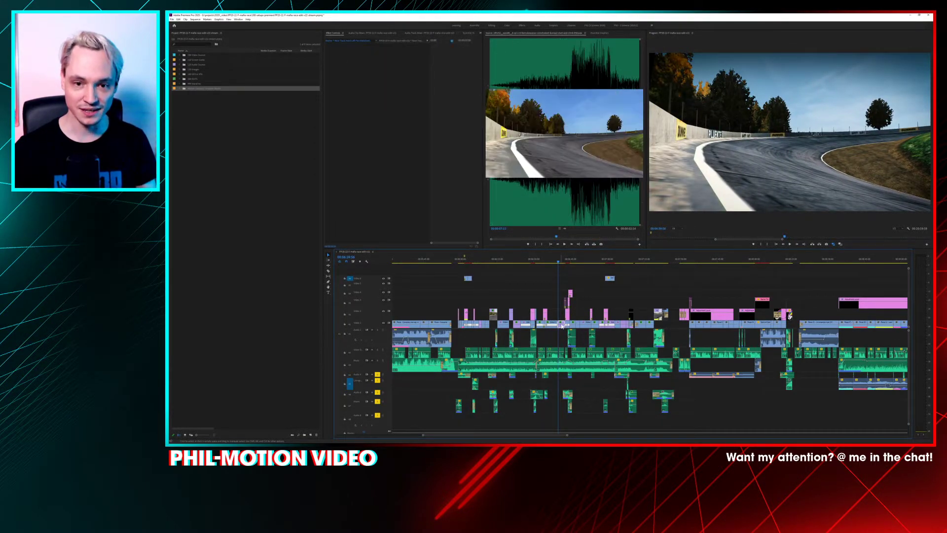
{"action": "left_click", "coordinate": [747, 229]}
{"action": "key", "text": "space"}
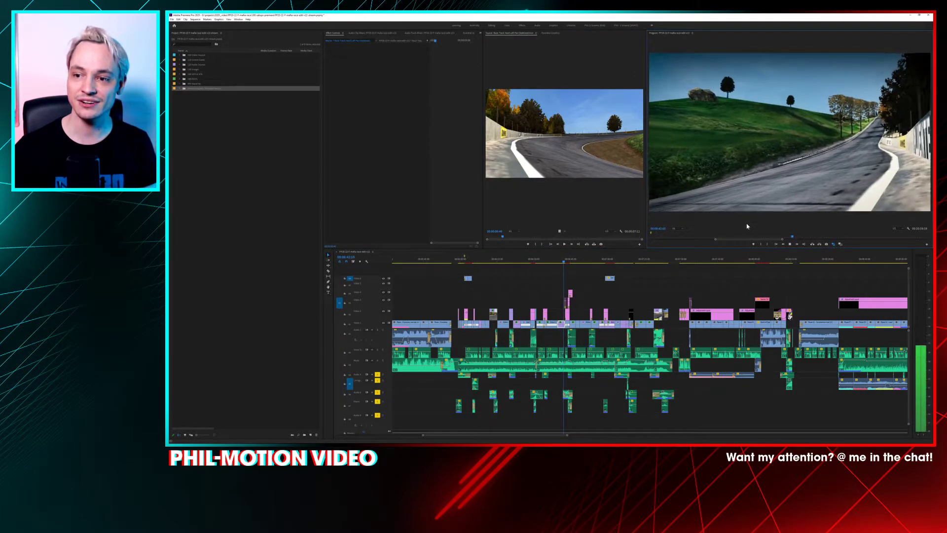
{"action": "key", "text": "space"}
{"action": "left_click", "coordinate": [576, 205]}
{"action": "key", "text": "space"}
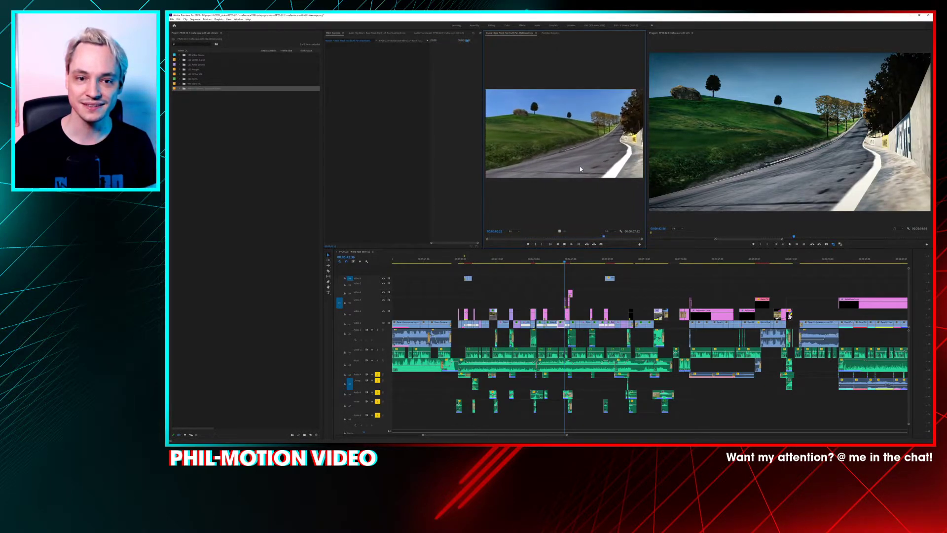
{"action": "left_click", "coordinate": [590, 262]}
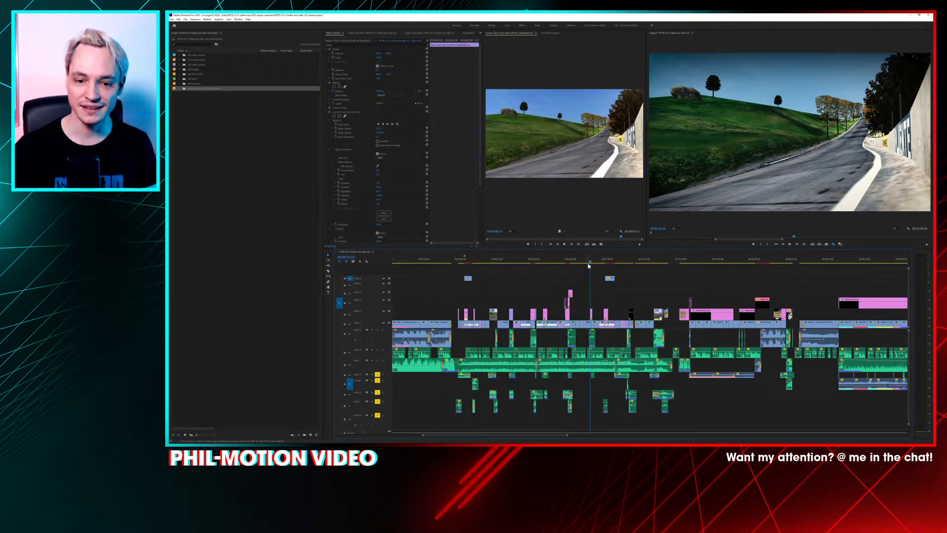
Step: Select the Video 1 clip of the track corner with red-and-white kerbs and play its edited start
{"action": "left_click", "coordinate": [589, 326]}
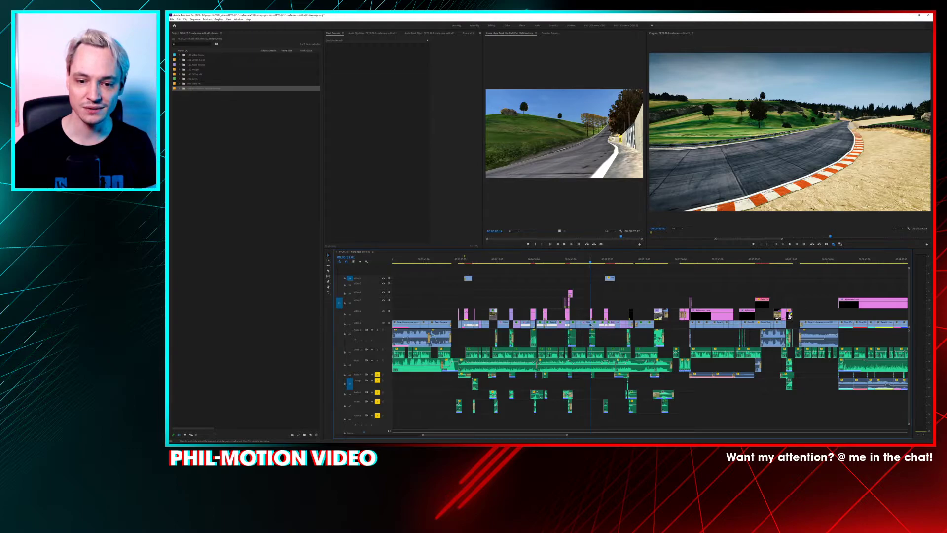
{"action": "left_click", "coordinate": [589, 325]}
{"action": "left_click", "coordinate": [821, 237]}
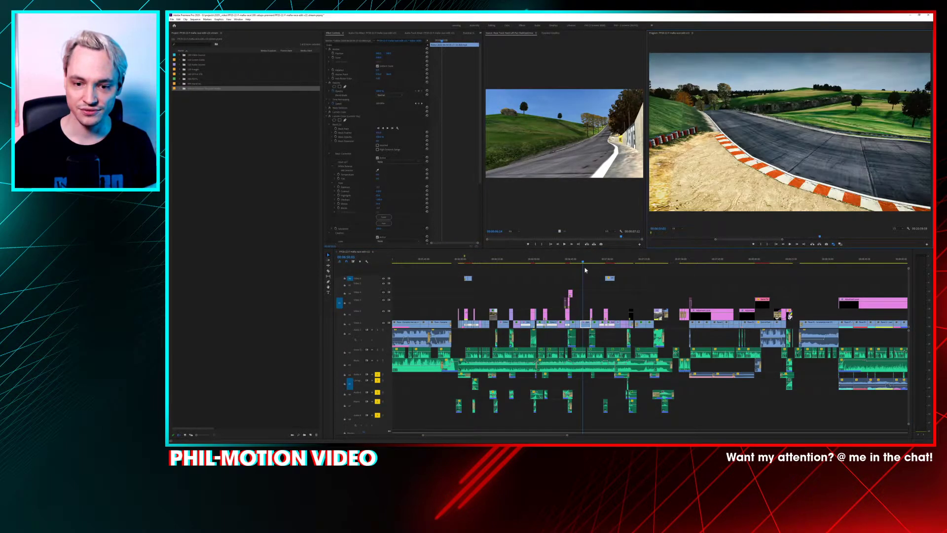
{"action": "key", "text": "space"}
{"action": "key", "text": "space"}
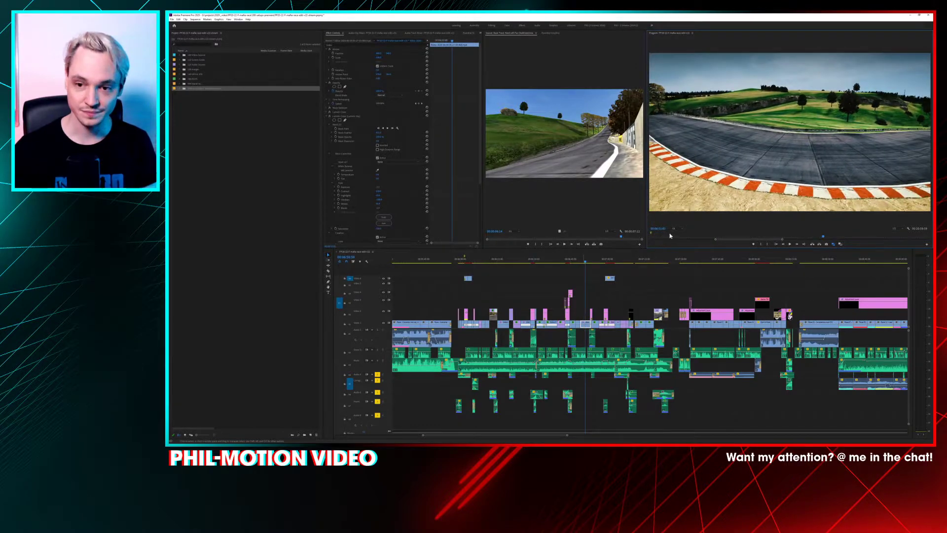
Step: Match the kerb corner shot to its original clip, widen the source monitor, and play the original footage against the edit
{"action": "key", "text": "f"}
{"action": "key", "text": "space"}
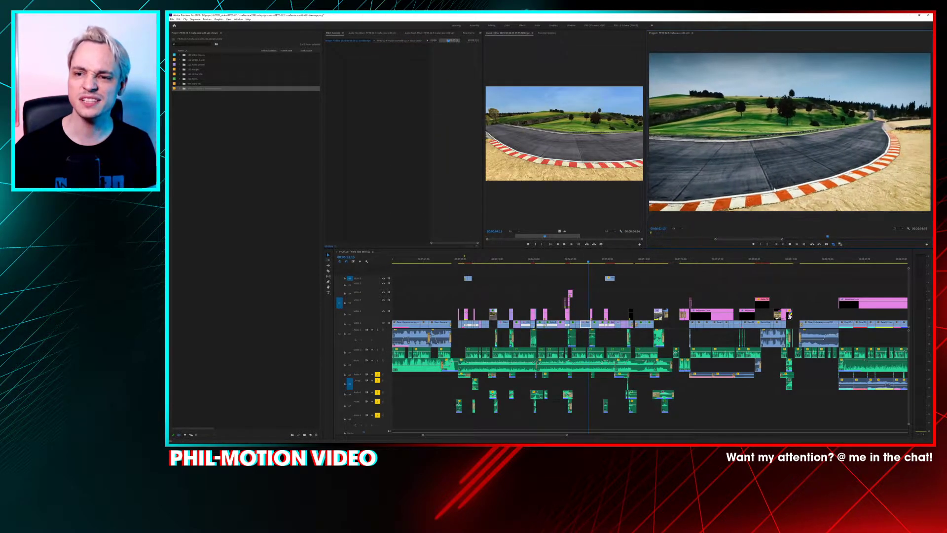
{"action": "key", "text": "space"}
{"action": "left_click", "coordinate": [537, 236]}
{"action": "left_click", "coordinate": [523, 236]}
{"action": "key", "text": "space"}
{"action": "key", "text": "space"}
{"action": "left_click_drag", "start_coordinate": [646, 207], "coordinate": [698, 207]}
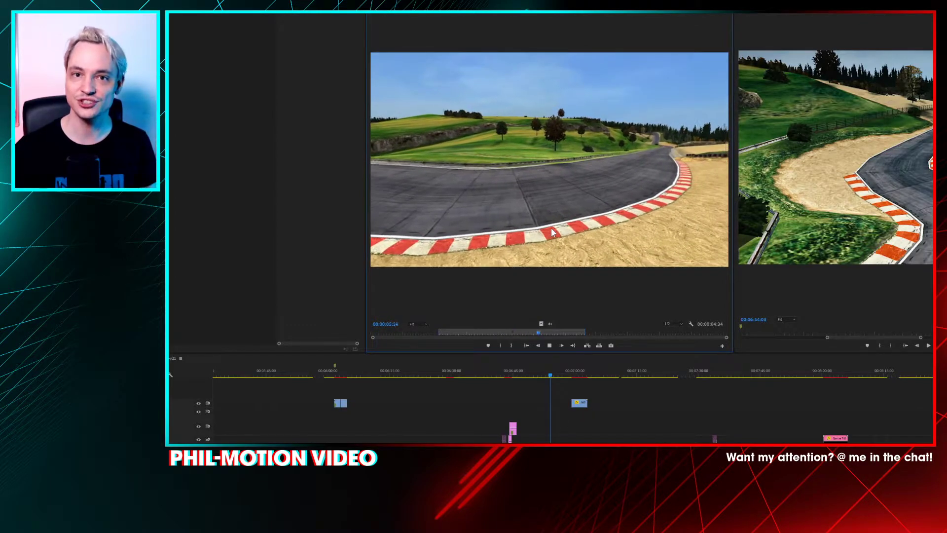
{"action": "key", "text": "space"}
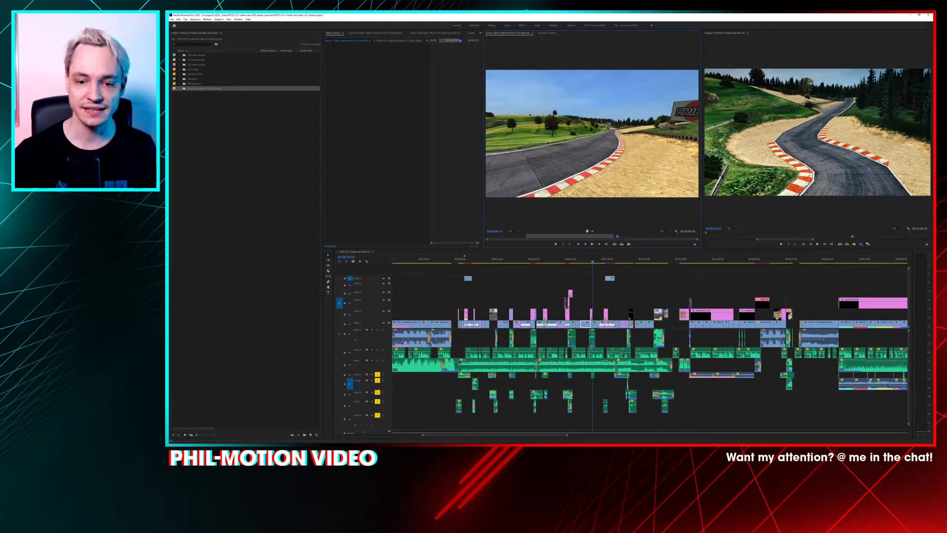
Step: Scrub the race edit's final part, examining the black-and-white race car shots and the track shot with the SAFETY FAST banner
{"action": "left_click", "coordinate": [660, 260]}
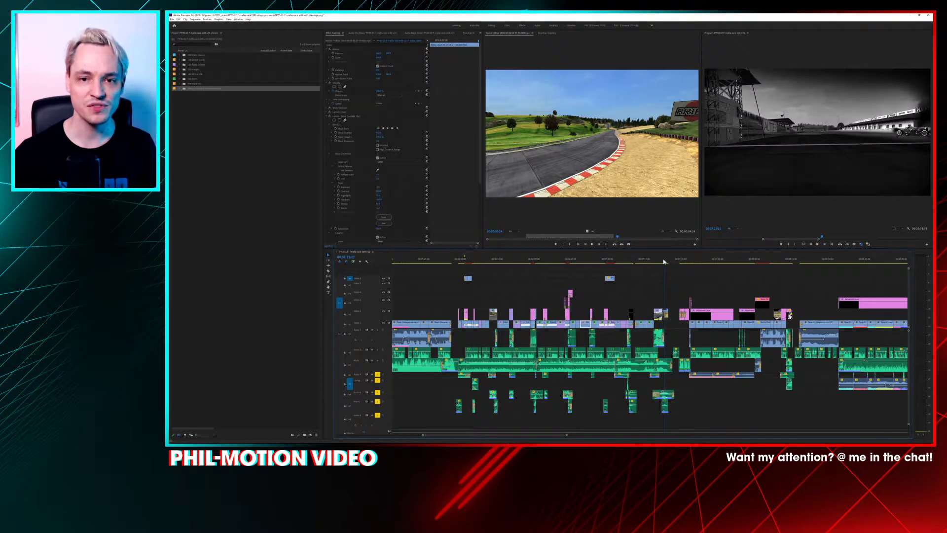
{"action": "left_click", "coordinate": [647, 262]}
{"action": "left_click_drag", "start_coordinate": [647, 261], "coordinate": [640, 261]}
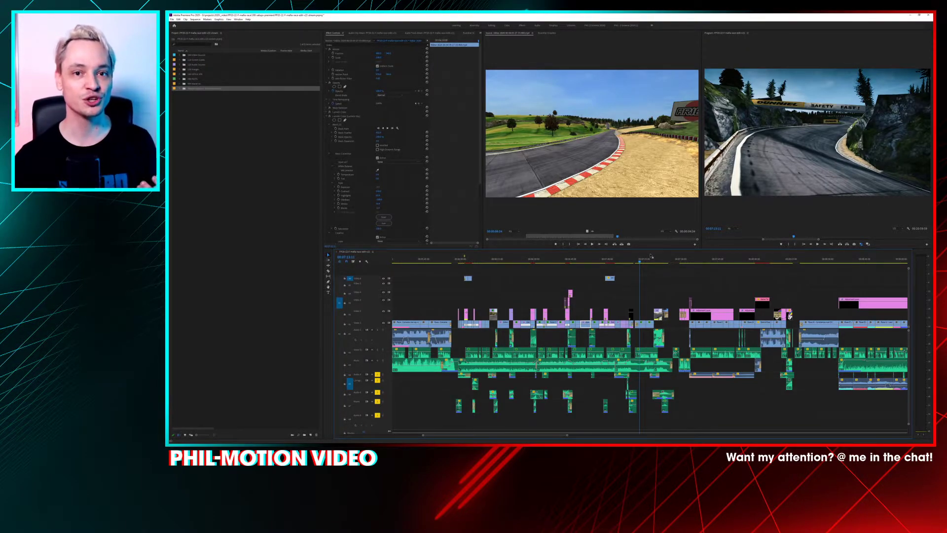
{"action": "left_click", "coordinate": [618, 262]}
{"action": "left_click_drag", "start_coordinate": [622, 263], "coordinate": [633, 262]}
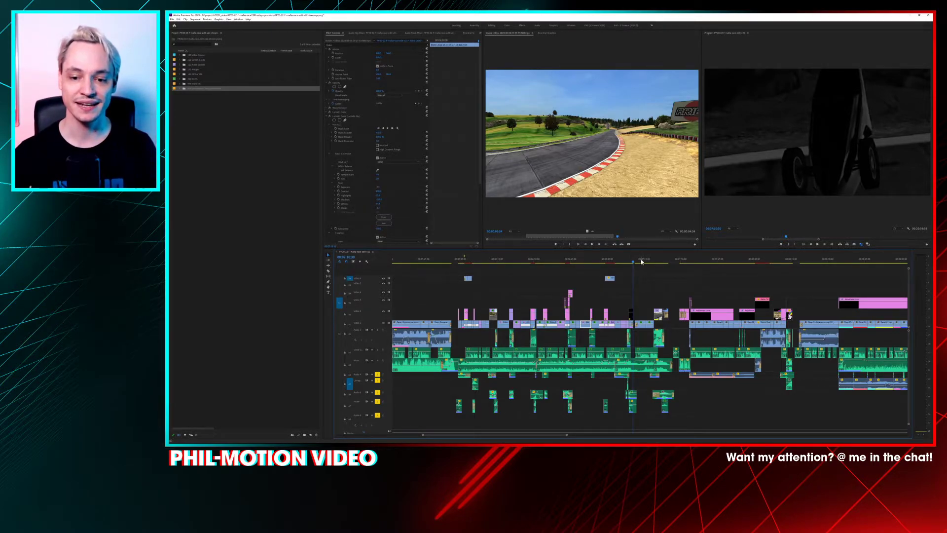
{"action": "left_click", "coordinate": [642, 261]}
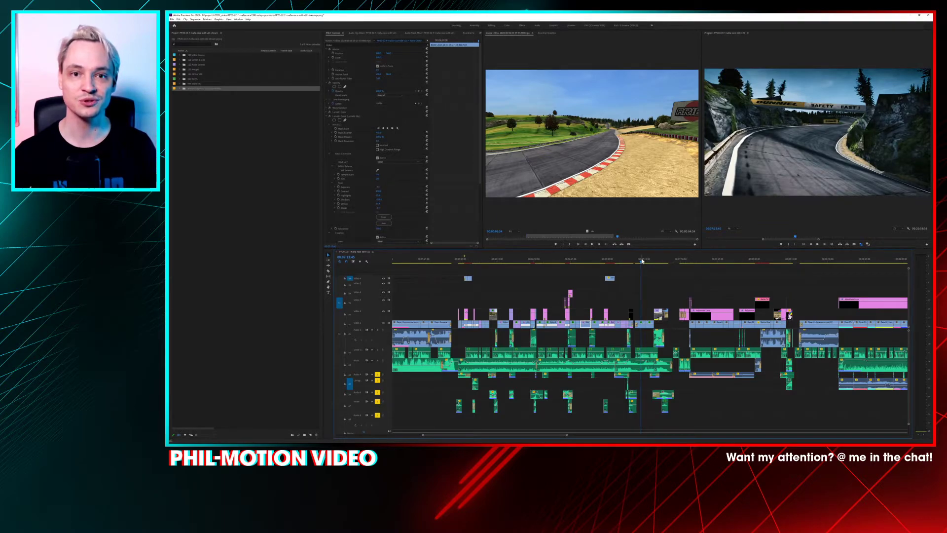
{"action": "left_click_drag", "start_coordinate": [642, 259], "coordinate": [644, 259]}
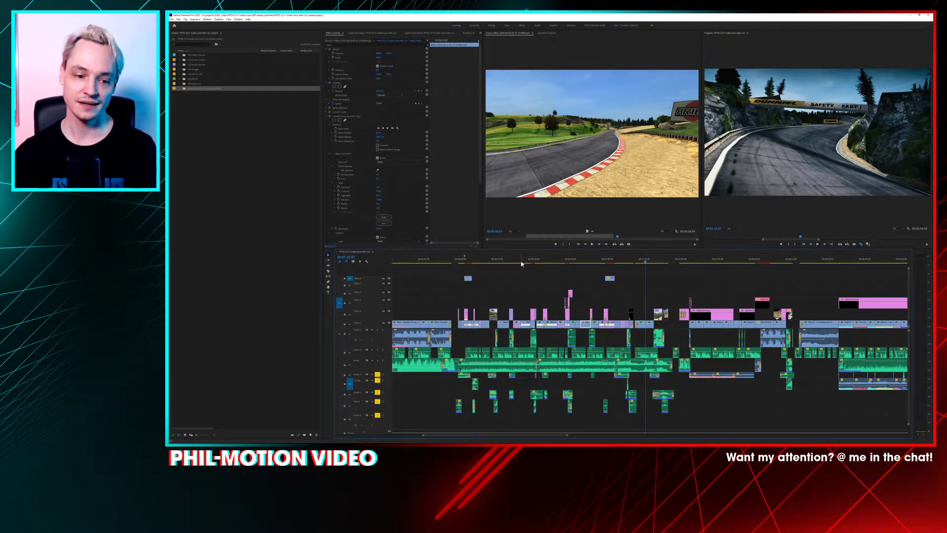
Step: Turn off solo on the sound-effect tracks to restore the full audio mix
{"action": "left_click", "coordinate": [377, 392]}
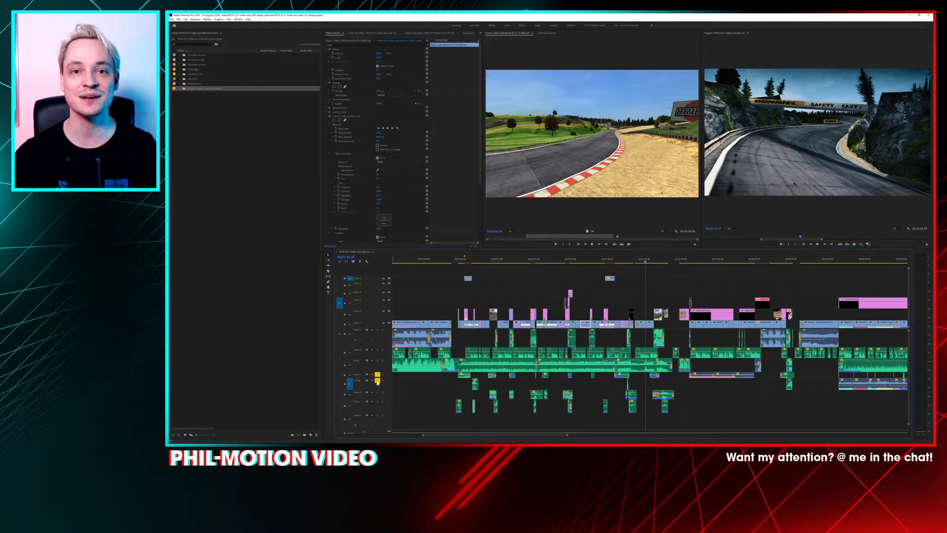
{"action": "left_click", "coordinate": [378, 379]}
{"action": "left_click", "coordinate": [377, 375]}
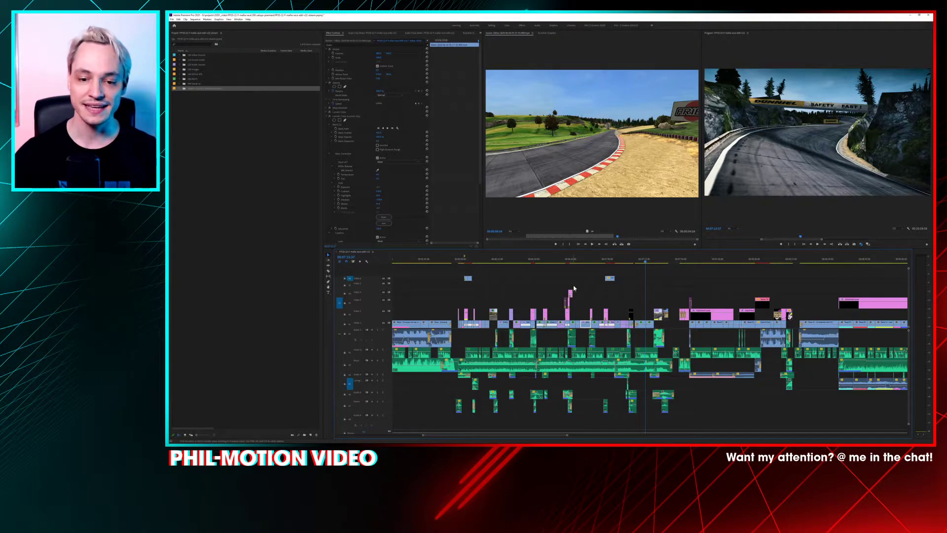
Step: Play the full mix from the tree-lined straight through the kerb corner and the winding track shot
{"action": "left_click", "coordinate": [571, 261]}
{"action": "key", "text": "space"}
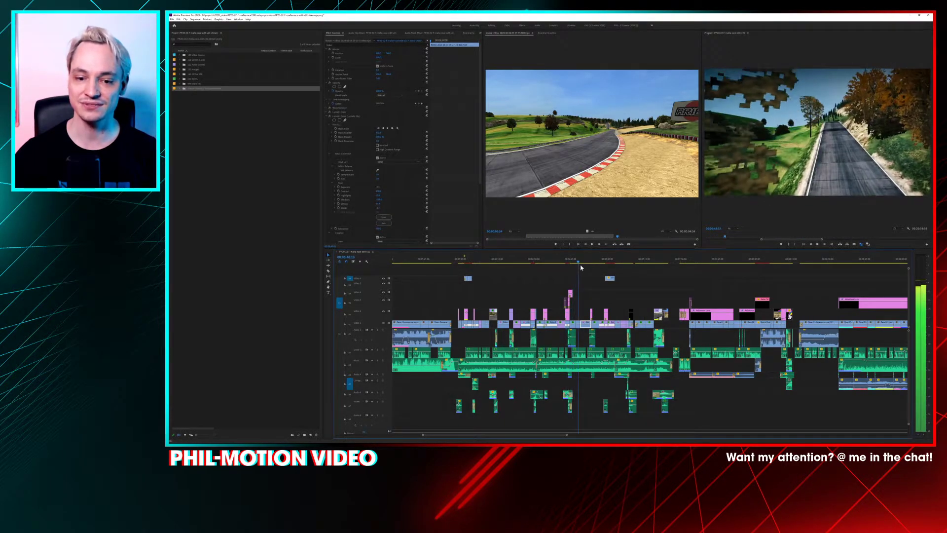
{"action": "left_click", "coordinate": [590, 261]}
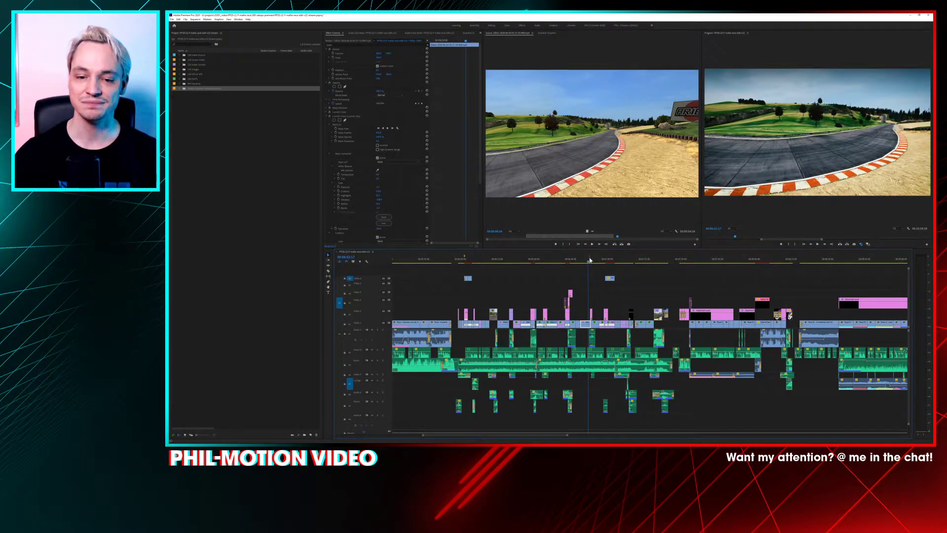
{"action": "key", "text": "space"}
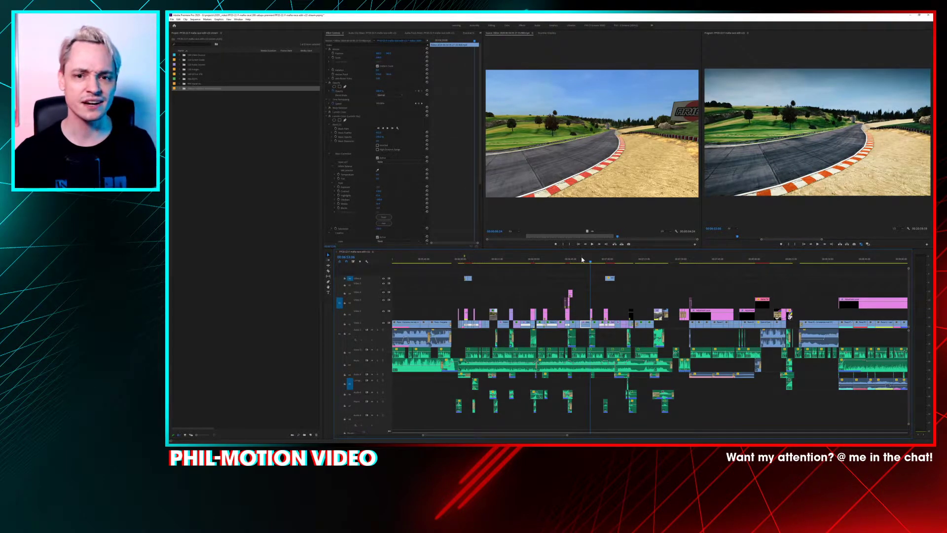
{"action": "key", "text": "space"}
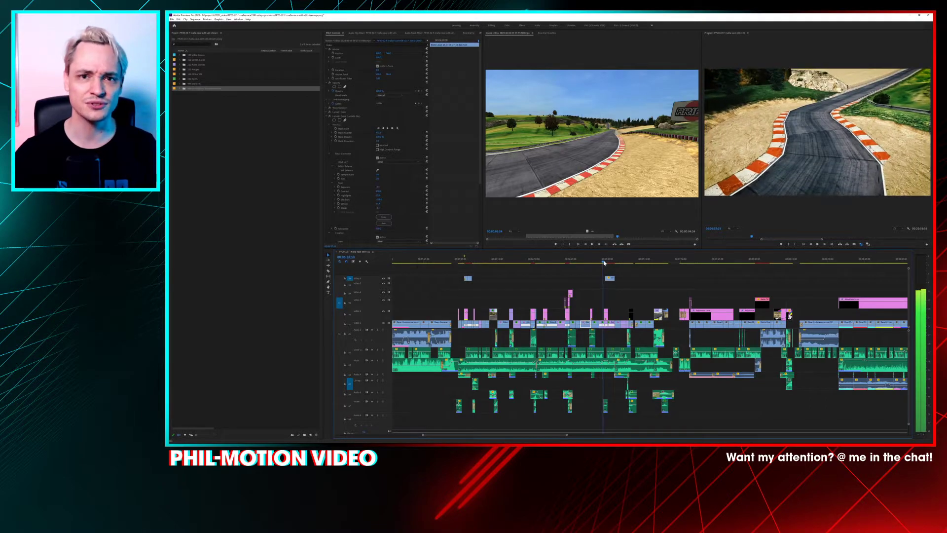
Step: Play the full mix at the sunlit forest and black-and-white race car shots, through to the black screen ending the section
{"action": "left_click", "coordinate": [608, 262]}
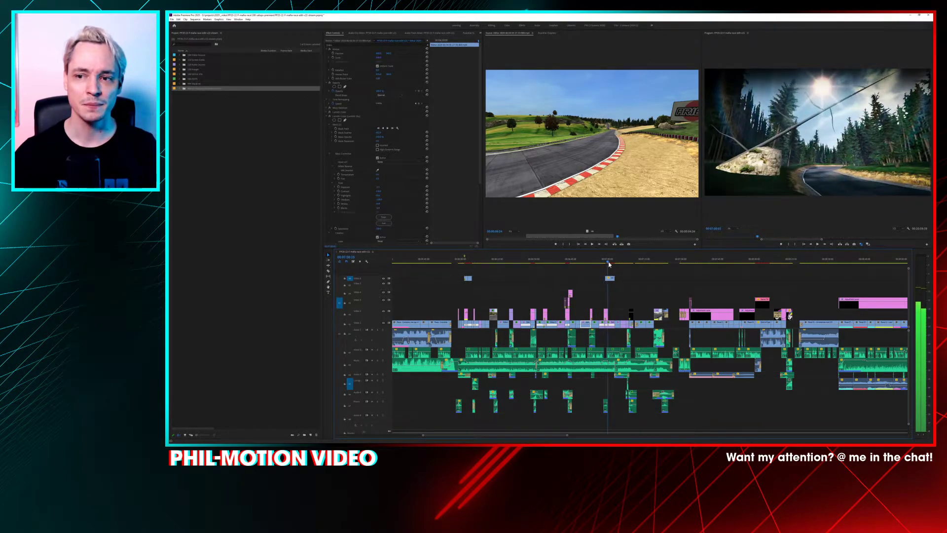
{"action": "left_click", "coordinate": [629, 265]}
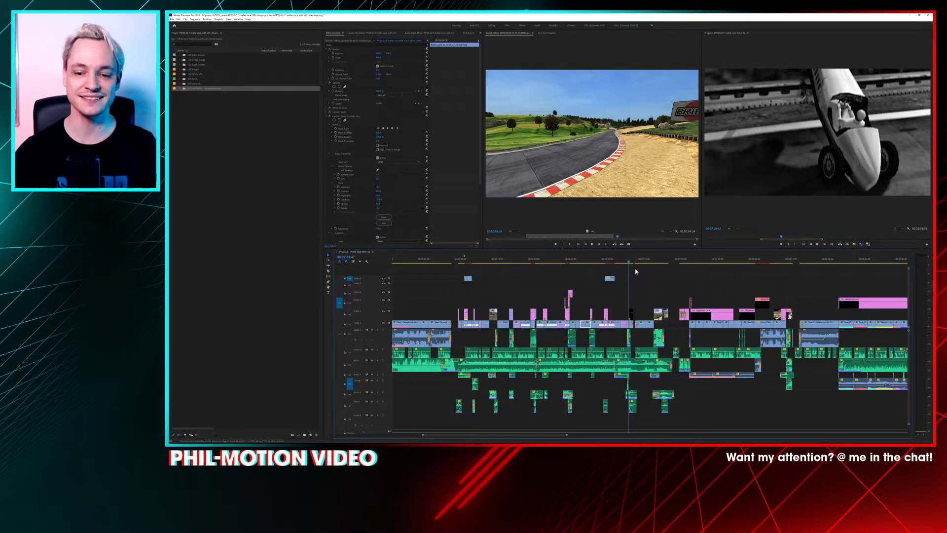
{"action": "left_click", "coordinate": [659, 262]}
{"action": "left_click_drag", "start_coordinate": [660, 262], "coordinate": [670, 266]}
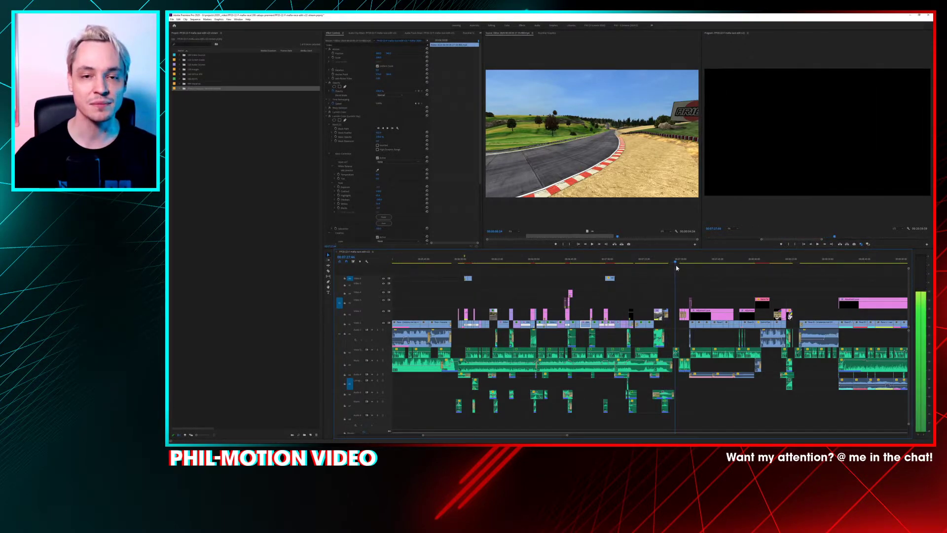
{"action": "key", "text": "space"}
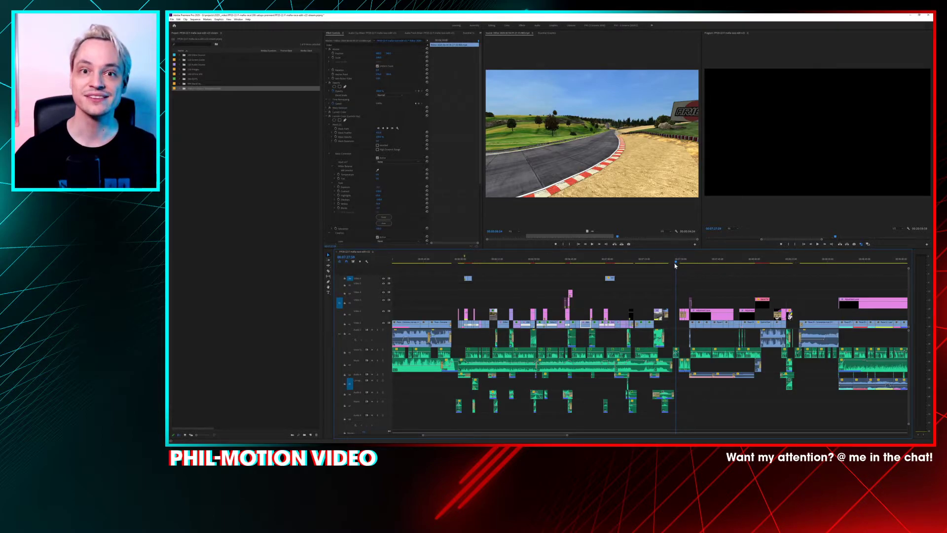
Step: Review the section from the ATTEMPT No1 title card to the Opponents difficulty menu close-up
{"action": "left_click", "coordinate": [679, 266]}
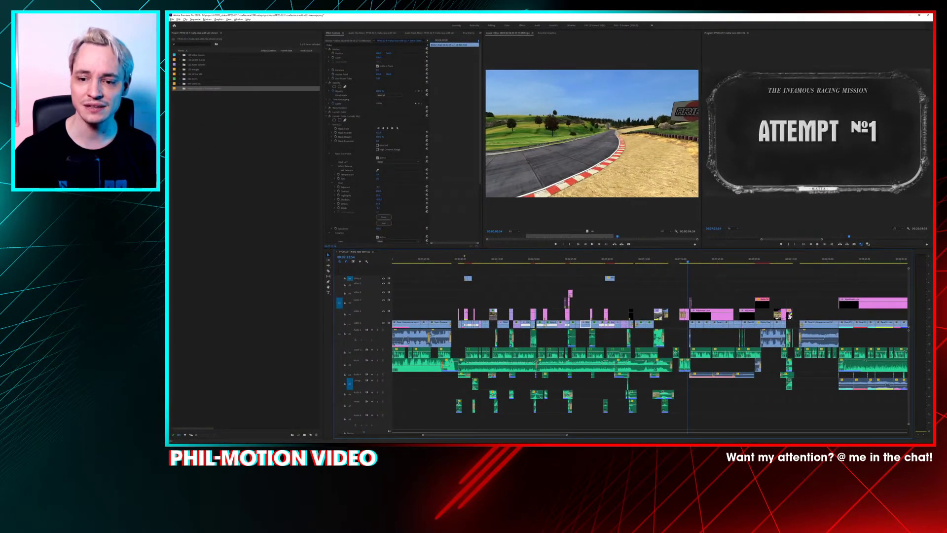
{"action": "key", "text": "shift+4"}
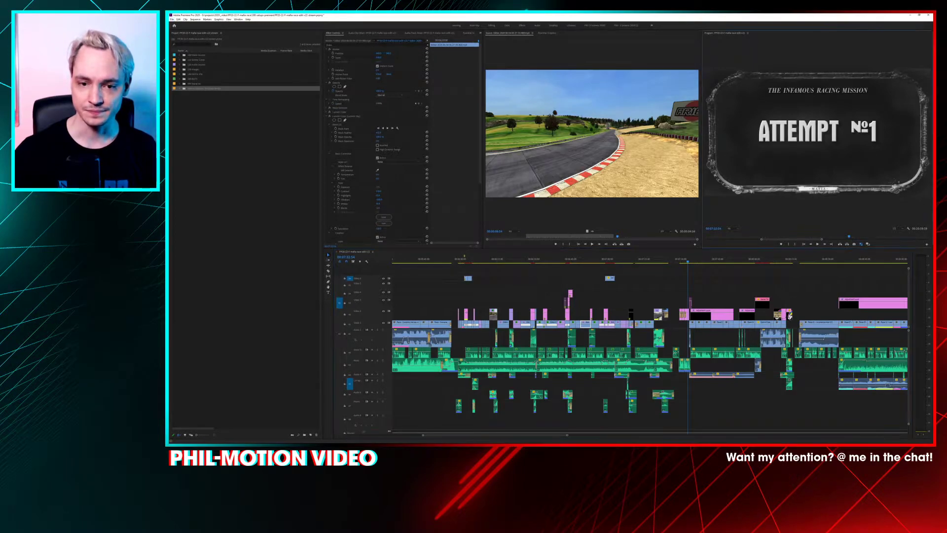
{"action": "left_click", "coordinate": [691, 264]}
{"action": "left_click_drag", "start_coordinate": [691, 263], "coordinate": [726, 266]}
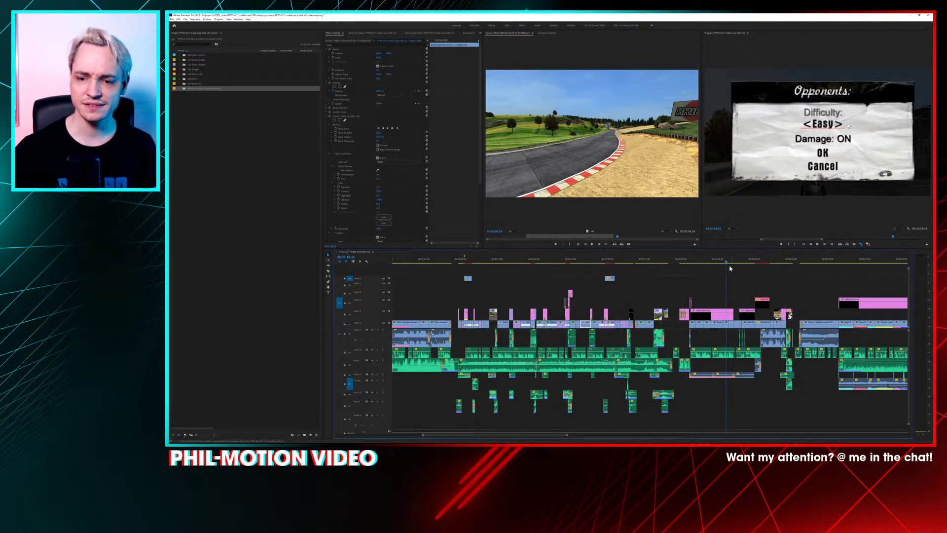
{"action": "key", "text": "space"}
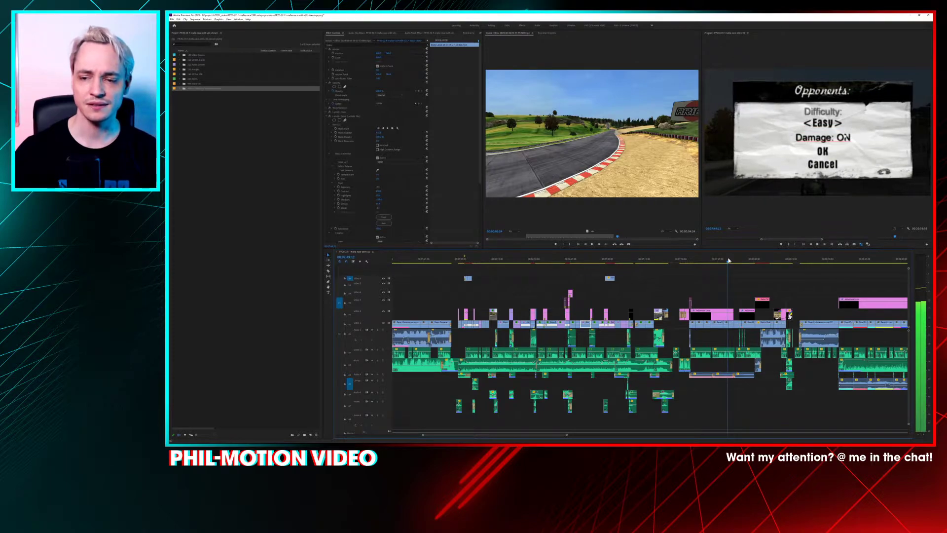
{"action": "key", "text": "space"}
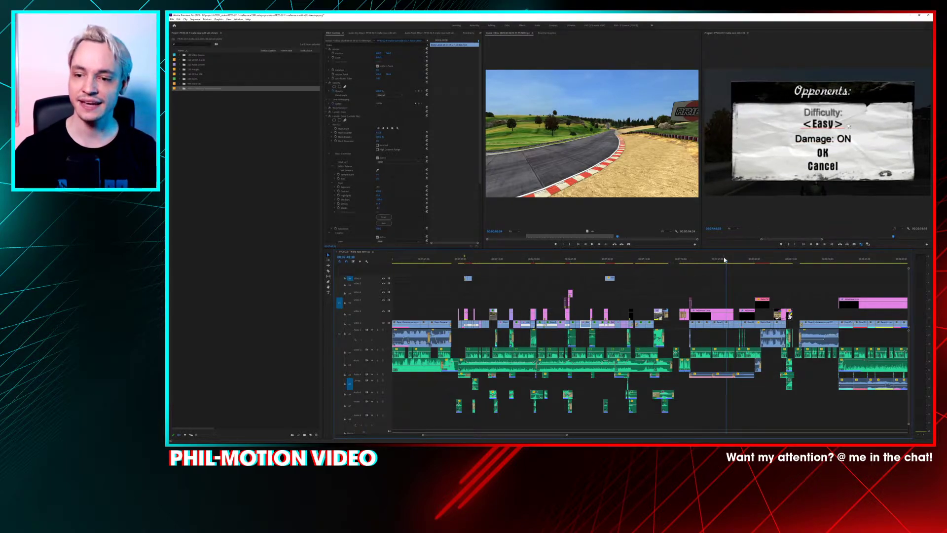
Step: Review the edit from the shrinking Opponents menu through the countdown sign to the Spirit of Speed 1937 footage
{"action": "left_click_drag", "start_coordinate": [730, 260], "coordinate": [734, 263]}
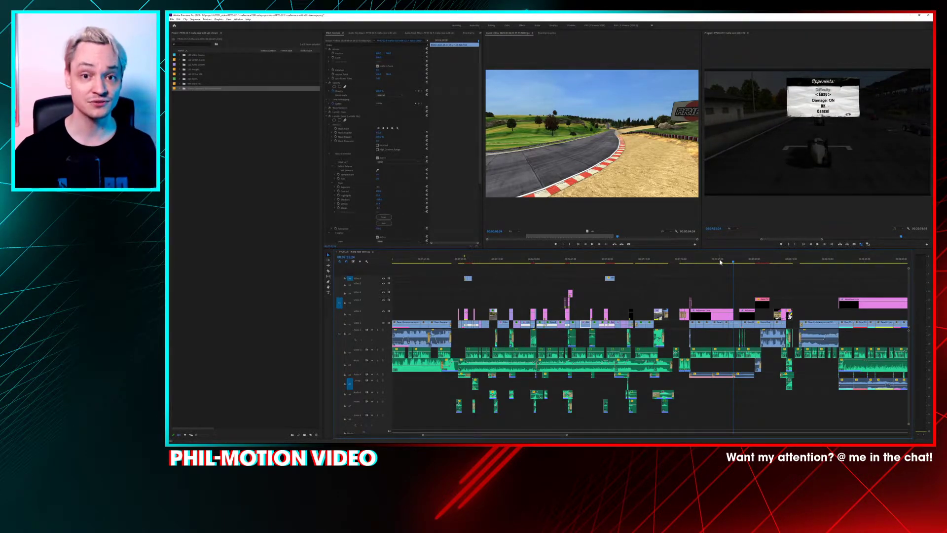
{"action": "key", "text": "space"}
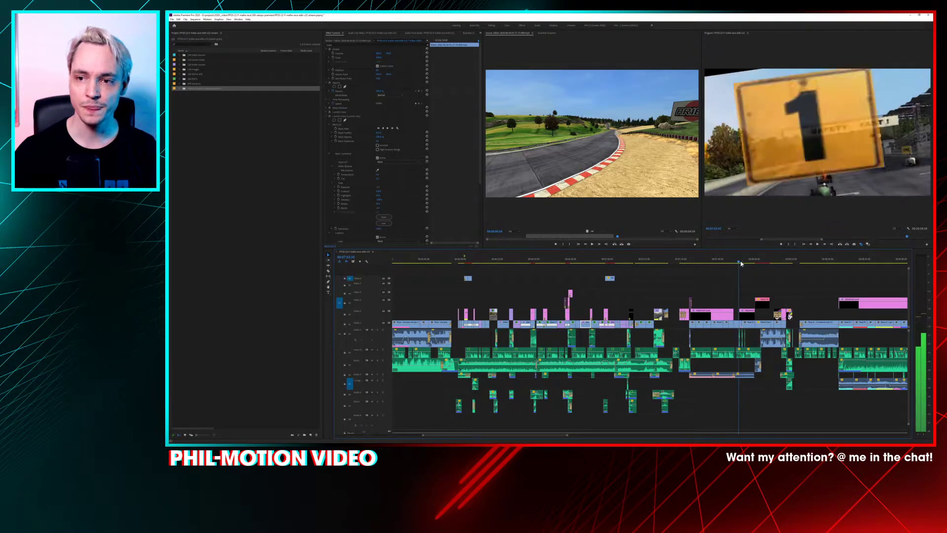
{"action": "left_click", "coordinate": [759, 266]}
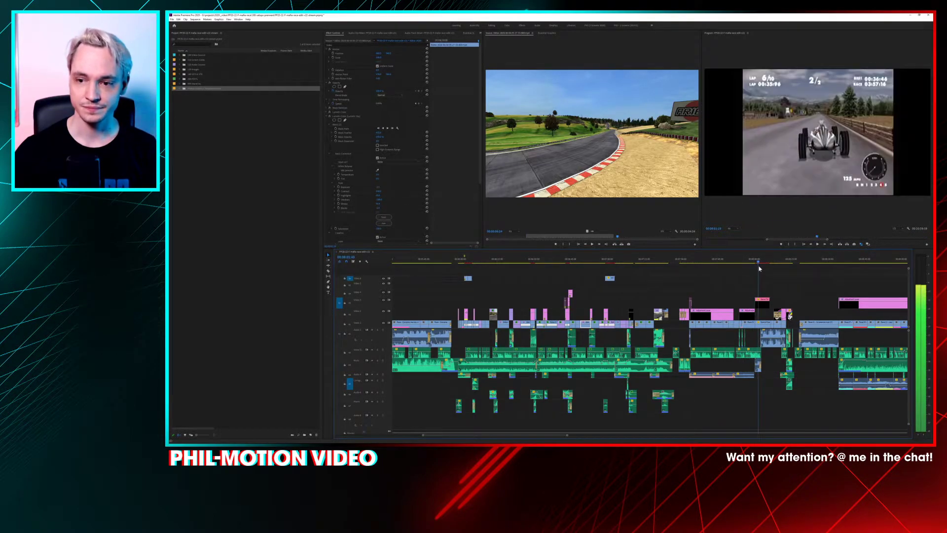
{"action": "left_click_drag", "start_coordinate": [760, 267], "coordinate": [752, 268]}
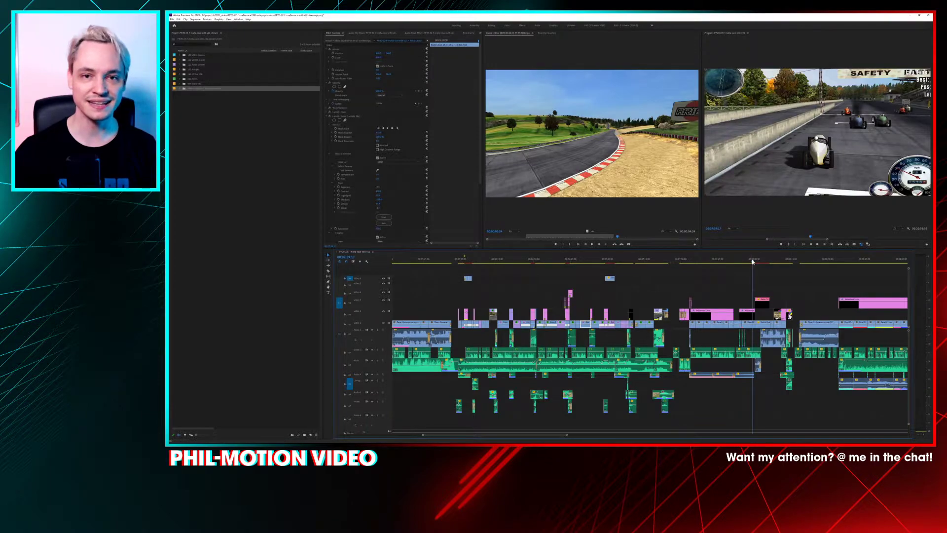
{"action": "left_click_drag", "start_coordinate": [753, 262], "coordinate": [761, 263]}
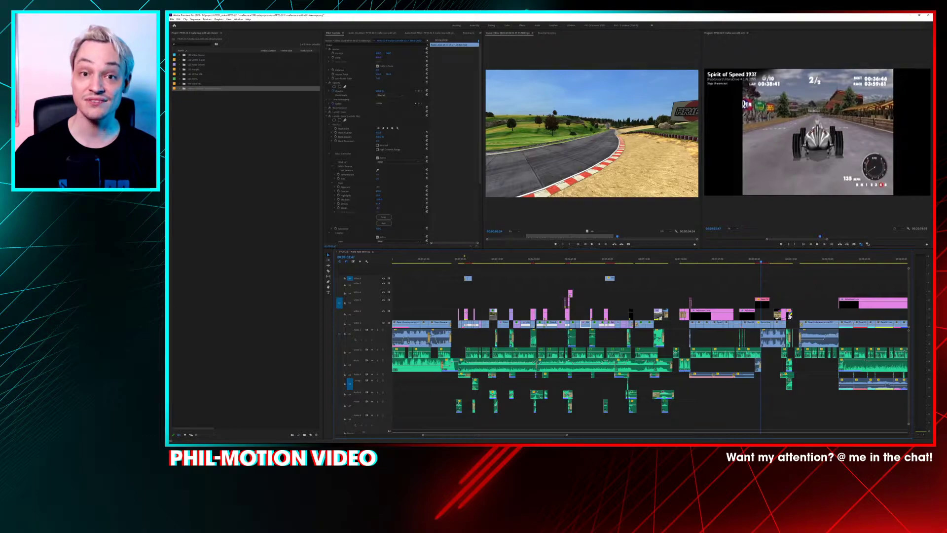
Step: Give the program monitor more width and the monitor area more height, and play the Spirit of Speed 1937 footage
{"action": "left_click_drag", "start_coordinate": [701, 138], "coordinate": [640, 138]}
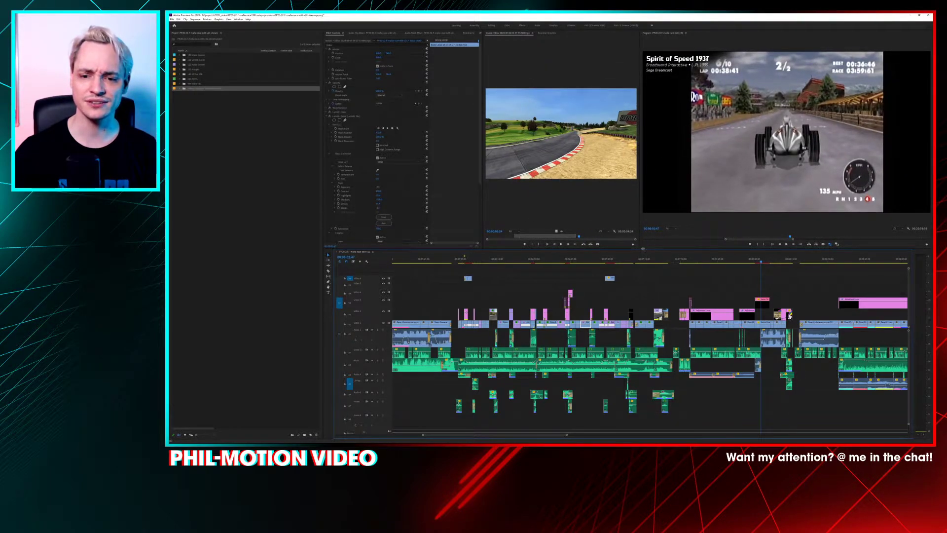
{"action": "left_click_drag", "start_coordinate": [642, 249], "coordinate": [640, 277]}
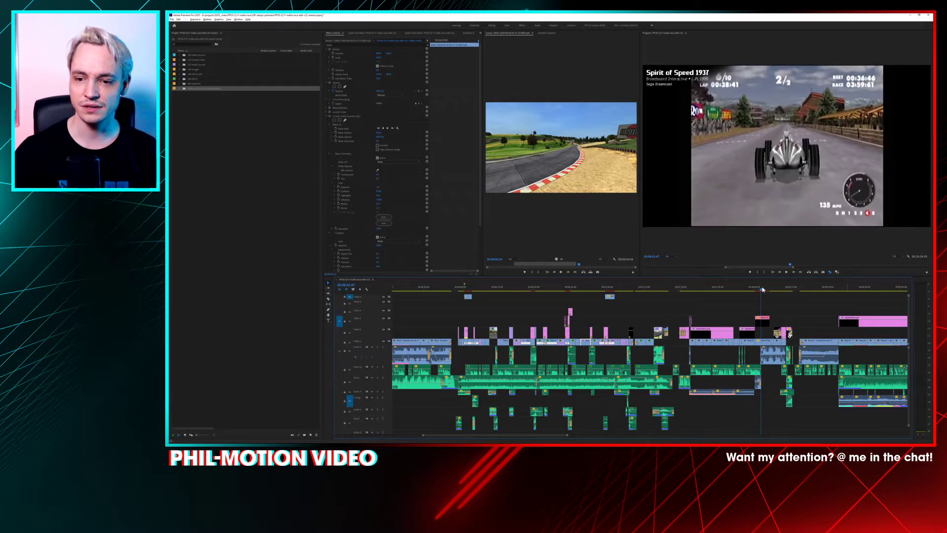
{"action": "key", "text": "space"}
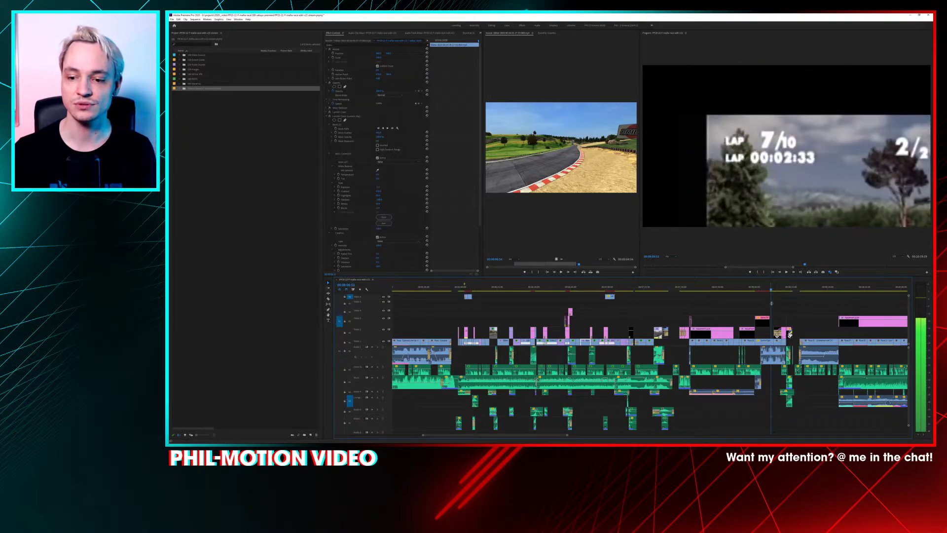
Step: Skip ahead from the lap counter close-up and play the shot of two men seated in front of the game shelves
{"action": "left_click", "coordinate": [770, 290]}
{"action": "left_click_drag", "start_coordinate": [771, 290], "coordinate": [774, 293]}
{"action": "key", "text": "space"}
{"action": "key", "text": "space"}
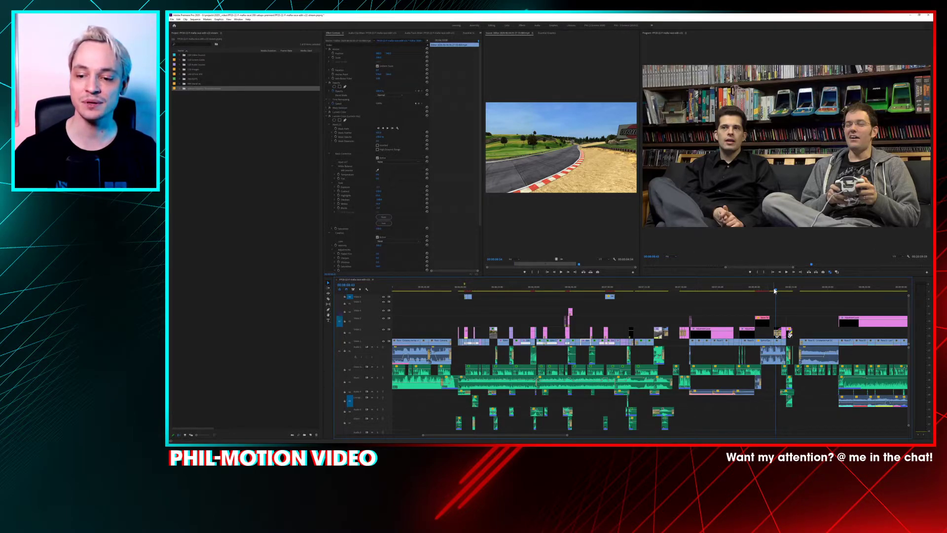
Step: Play the shot of the two men and the lap 8/10 Spirit of Speed footage through to the black gap
{"action": "key", "text": "space"}
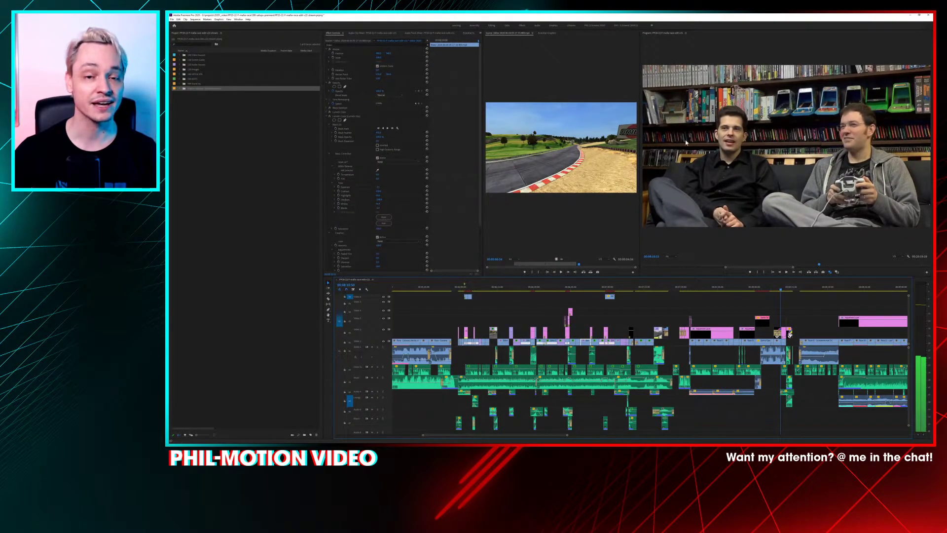
{"action": "left_click", "coordinate": [787, 290]}
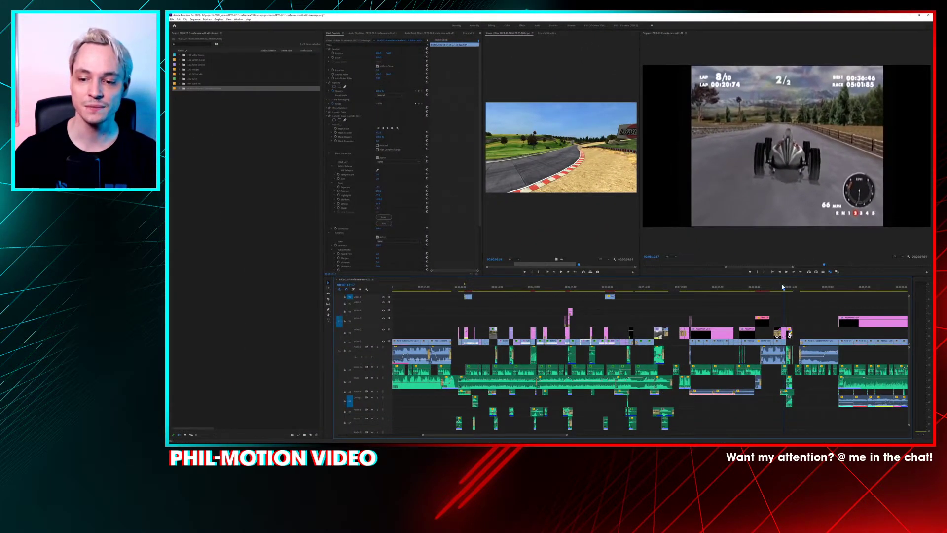
{"action": "key", "text": "space"}
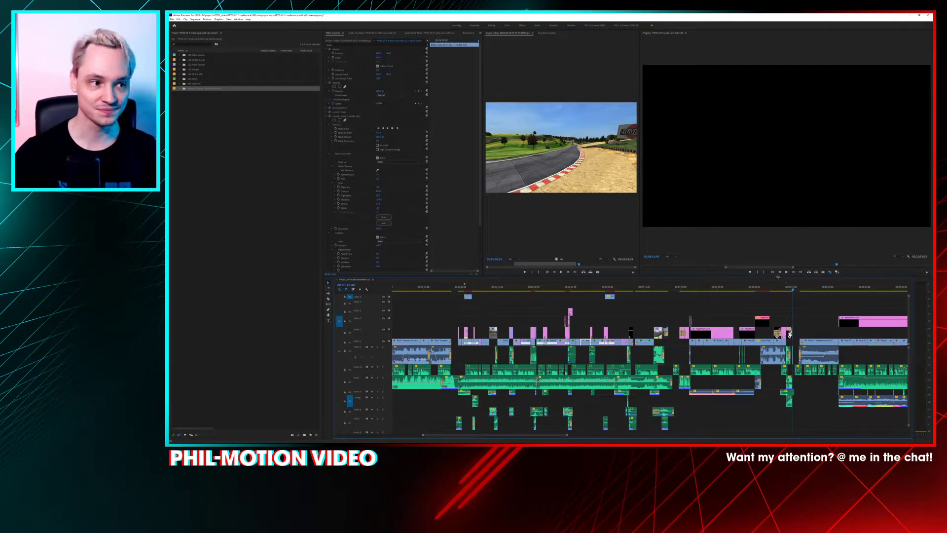
Step: Review the opening-lap race footage after the black gap and bring the following attempts into view on the timeline
{"action": "left_click", "coordinate": [836, 290]}
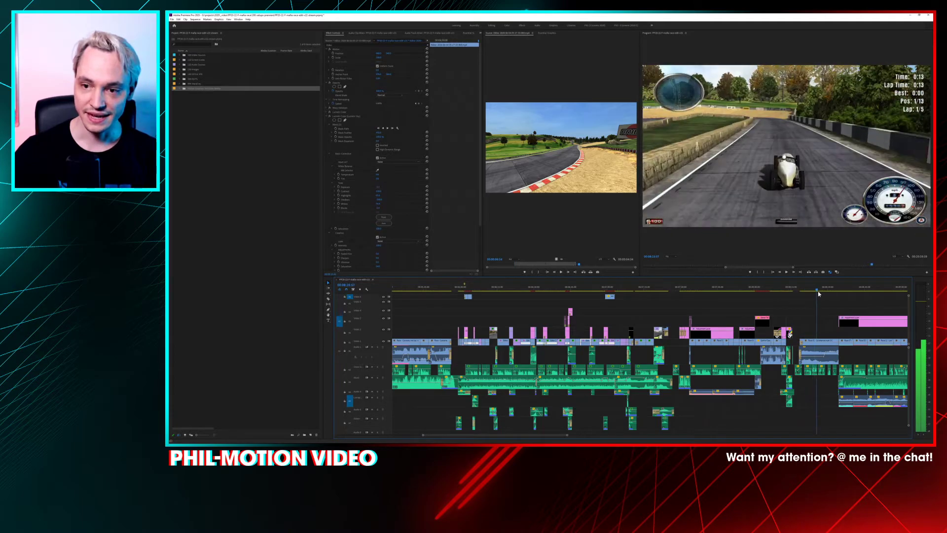
{"action": "left_click_drag", "start_coordinate": [839, 293], "coordinate": [808, 292]}
{"action": "left_click", "coordinate": [814, 312]}
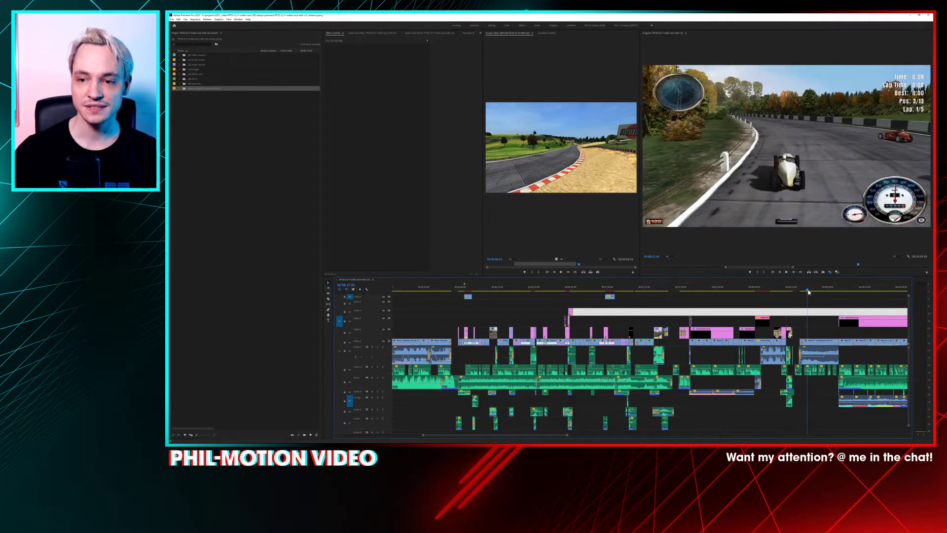
{"action": "left_click", "coordinate": [803, 322]}
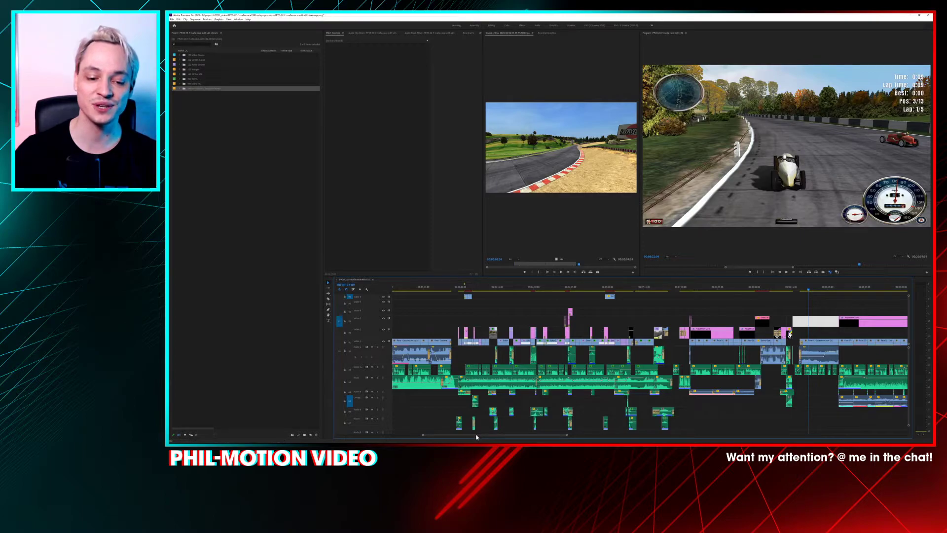
{"action": "scroll", "coordinate": [478, 434], "scroll_direction": "down", "scroll_amount": 3}
{"action": "scroll", "coordinate": [488, 434], "scroll_direction": "down", "scroll_amount": 5}
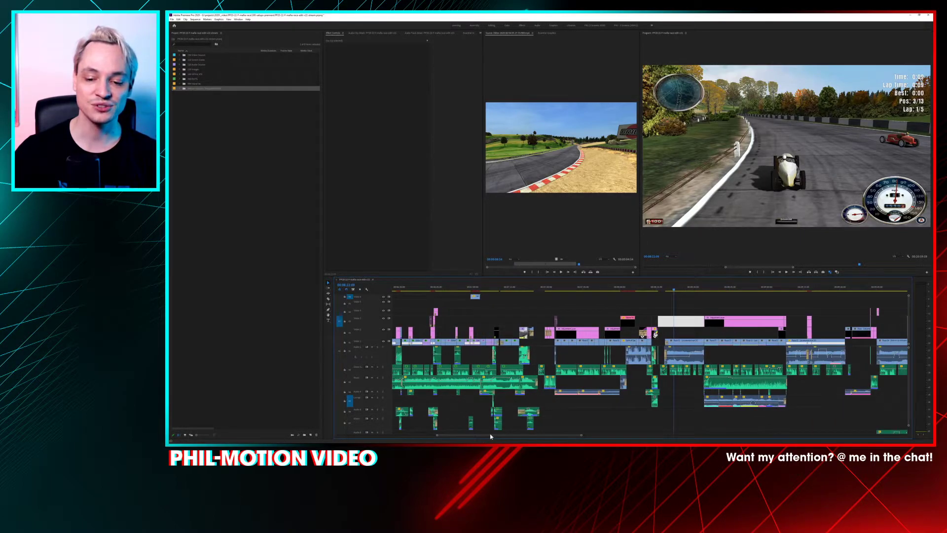
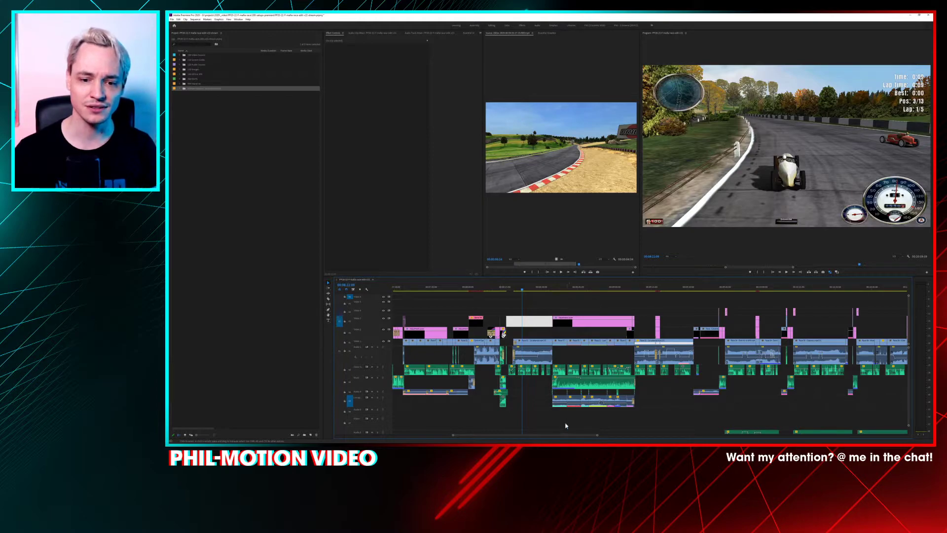
Step: Review the edit from the first-lap race footage through the Game Over screen to the SKIP cutaway
{"action": "left_click", "coordinate": [559, 311]}
{"action": "left_click", "coordinate": [539, 287]}
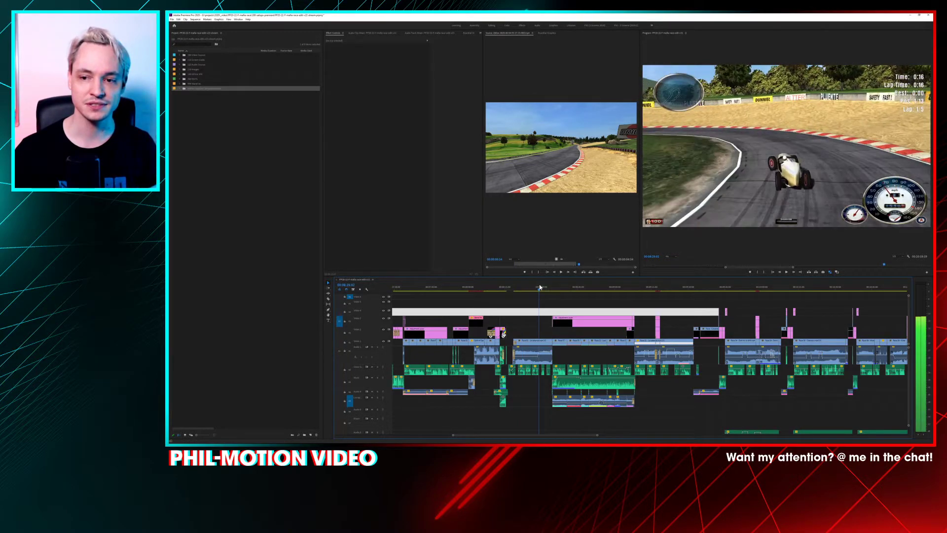
{"action": "left_click_drag", "start_coordinate": [544, 287], "coordinate": [709, 315]}
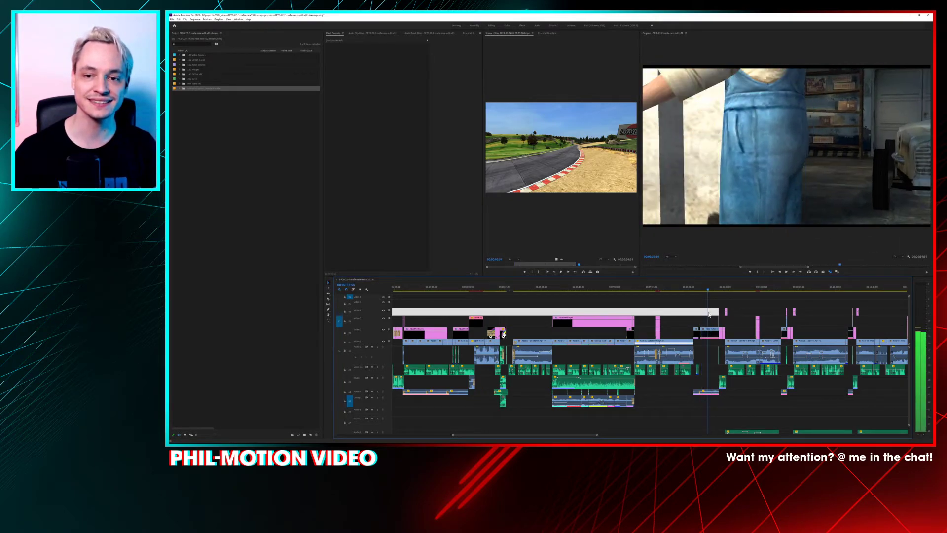
{"action": "left_click", "coordinate": [695, 290]}
{"action": "key", "text": "space"}
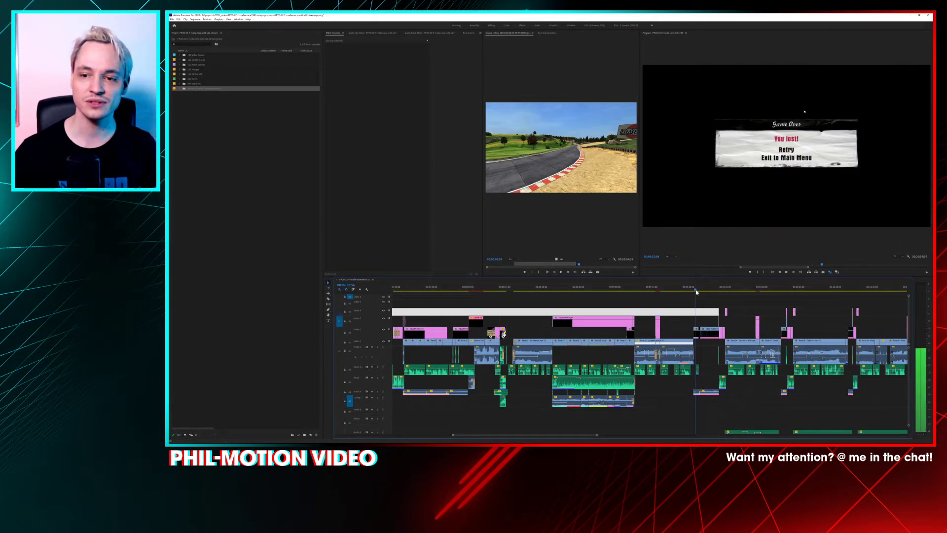
{"action": "left_click_drag", "start_coordinate": [697, 290], "coordinate": [719, 307]}
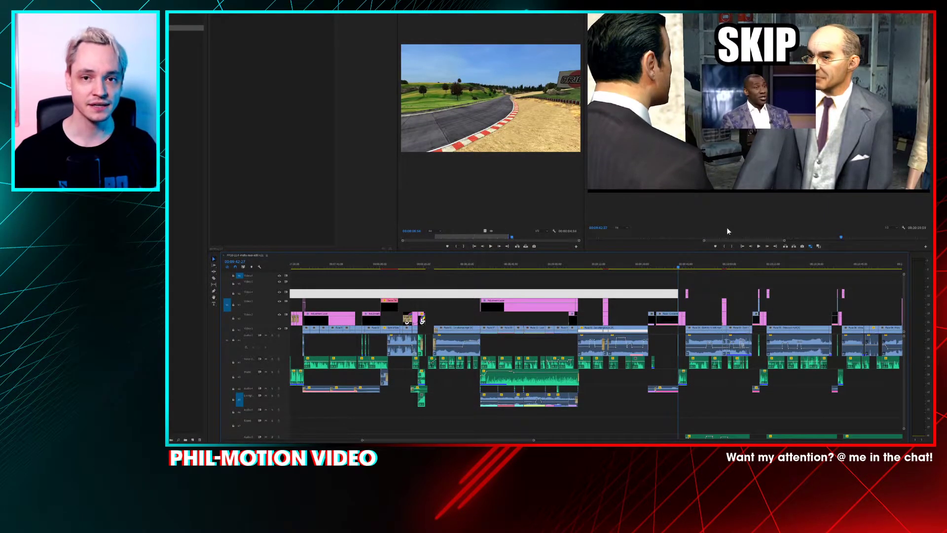
Step: Review the section from the SKIP cutaway through the fast-forwarded race footage to the ATTEMPT No4 title card
{"action": "mouse_move", "coordinate": [679, 262]}
{"action": "left_mouse_down"}
{"action": "mouse_move", "coordinate": [687, 261]}
{"action": "mouse_move", "coordinate": [679, 261]}
{"action": "left_mouse_up"}
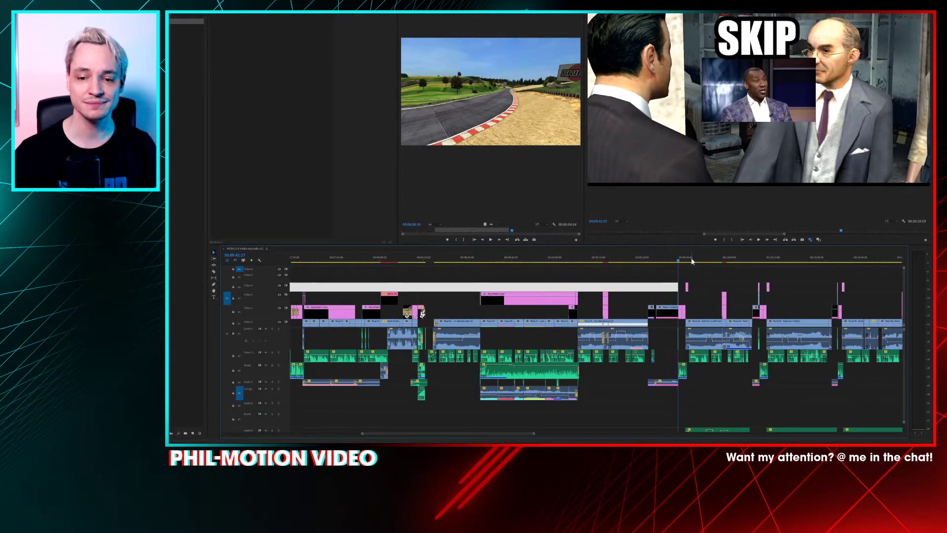
{"action": "left_click", "coordinate": [684, 345]}
{"action": "left_click_drag", "start_coordinate": [684, 264], "coordinate": [723, 271]}
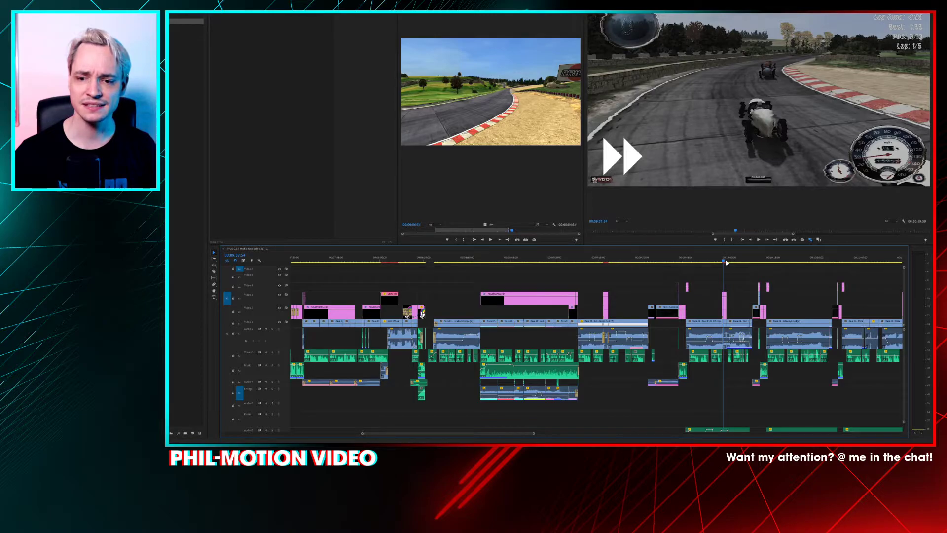
{"action": "left_click", "coordinate": [723, 261]}
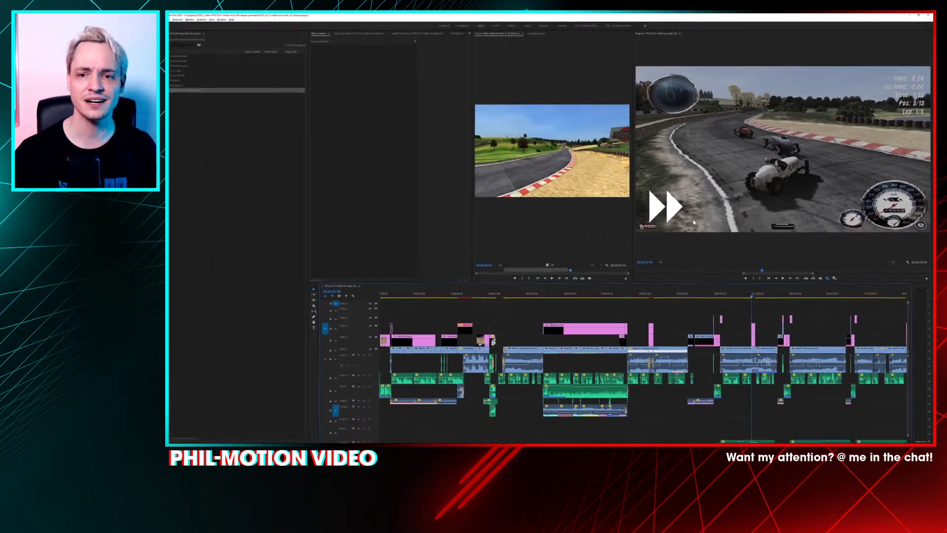
{"action": "left_click", "coordinate": [758, 291]}
{"action": "left_click_drag", "start_coordinate": [758, 290], "coordinate": [854, 298]}
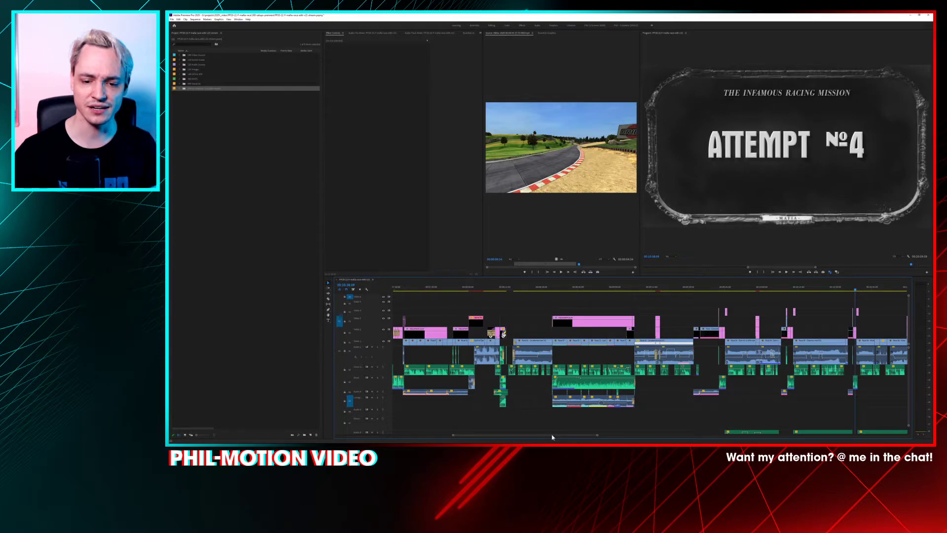
Step: Give the timeline more height and review the fourth attempt from its title card through the in-game menu to the Game Over screen
{"action": "scroll", "coordinate": [553, 437], "scroll_direction": "down", "scroll_amount": 6}
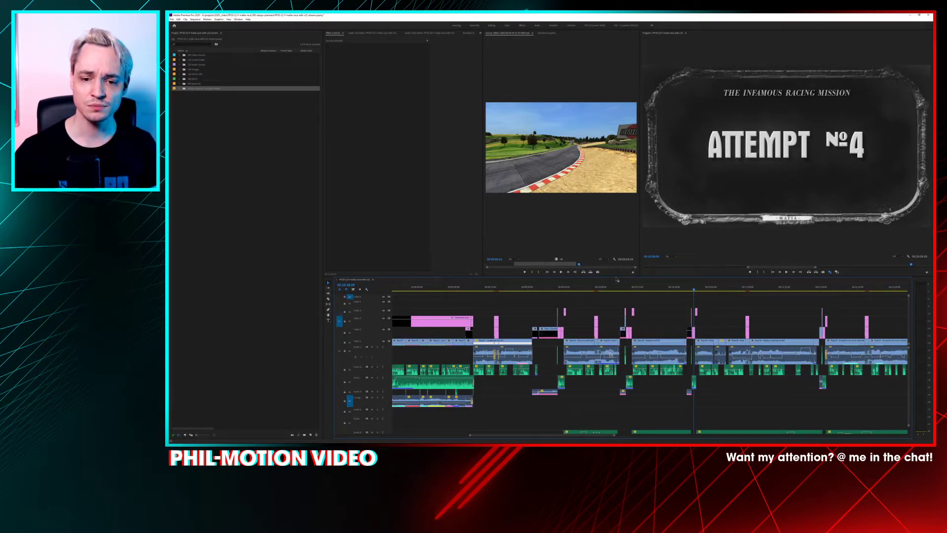
{"action": "left_click_drag", "start_coordinate": [615, 275], "coordinate": [613, 241]}
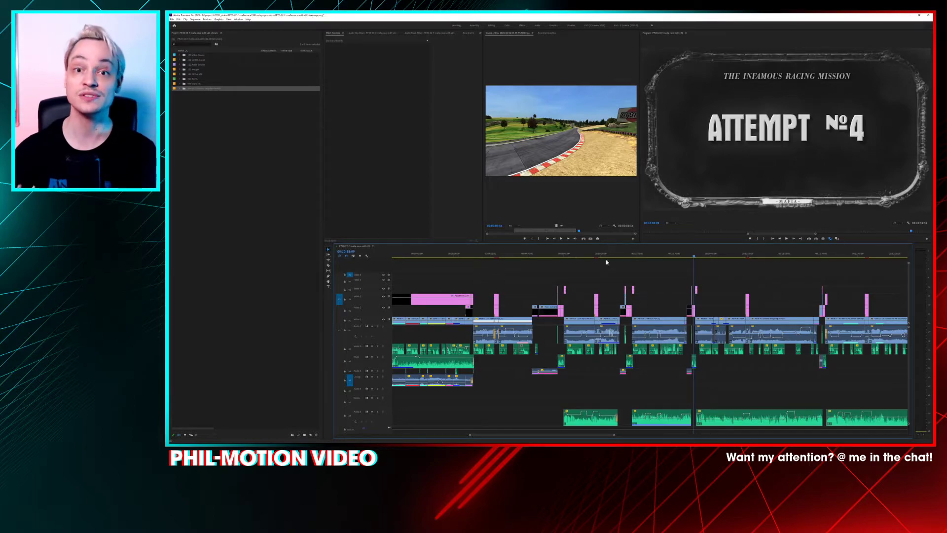
{"action": "left_click_drag", "start_coordinate": [705, 256], "coordinate": [730, 256]}
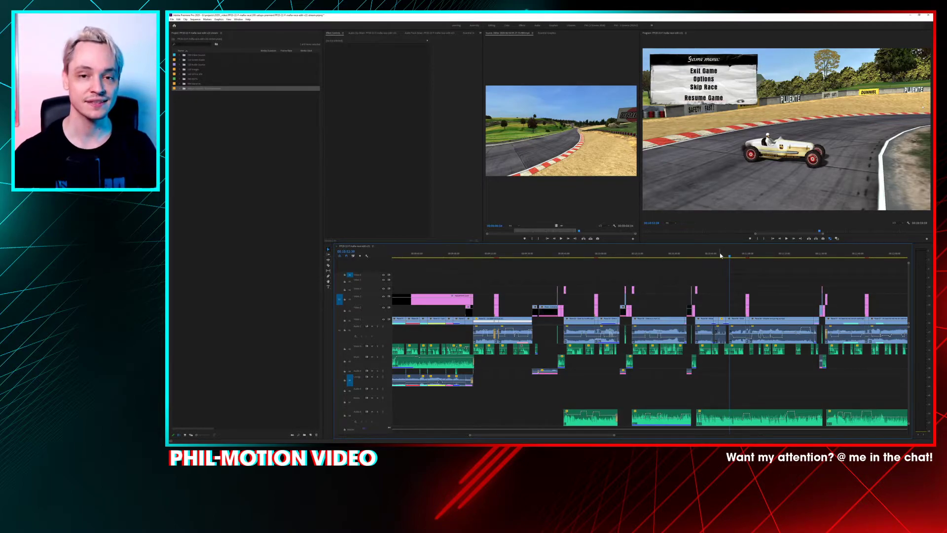
{"action": "left_click_drag", "start_coordinate": [735, 255], "coordinate": [741, 257]}
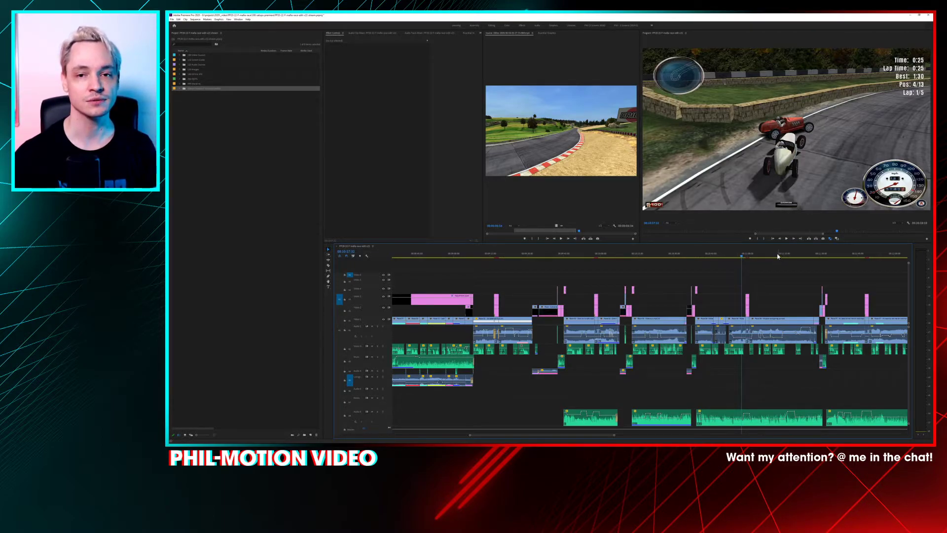
{"action": "left_click", "coordinate": [795, 253]}
{"action": "left_click_drag", "start_coordinate": [800, 254], "coordinate": [819, 259]}
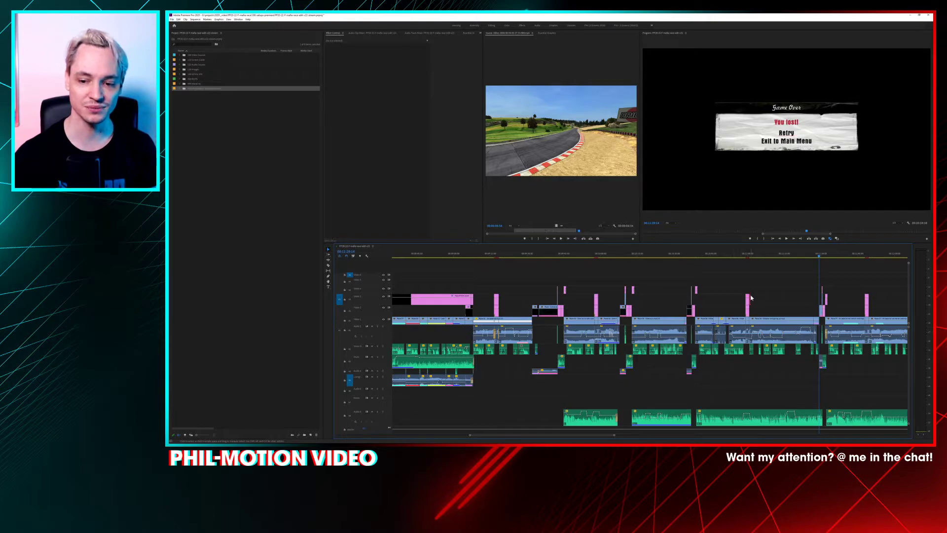
{"action": "left_click", "coordinate": [750, 298]}
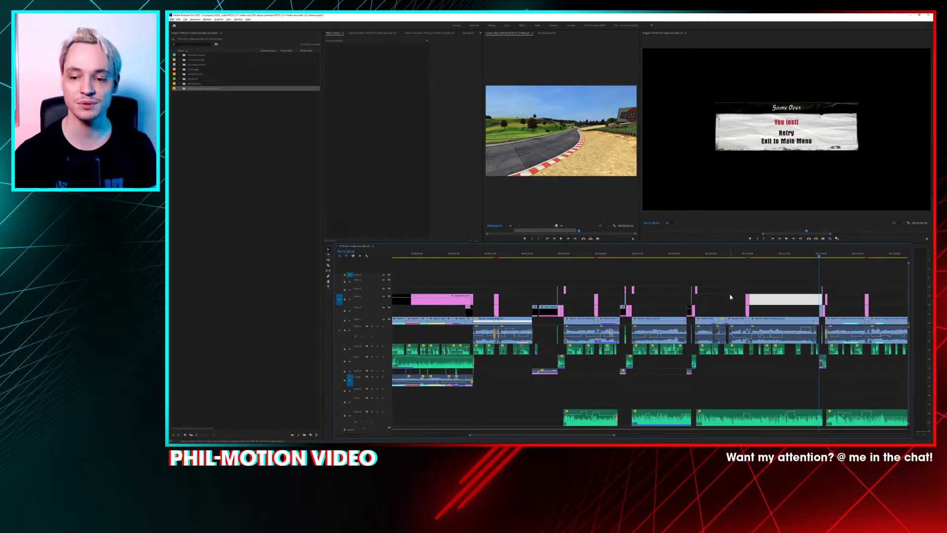
{"action": "left_click", "coordinate": [735, 371]}
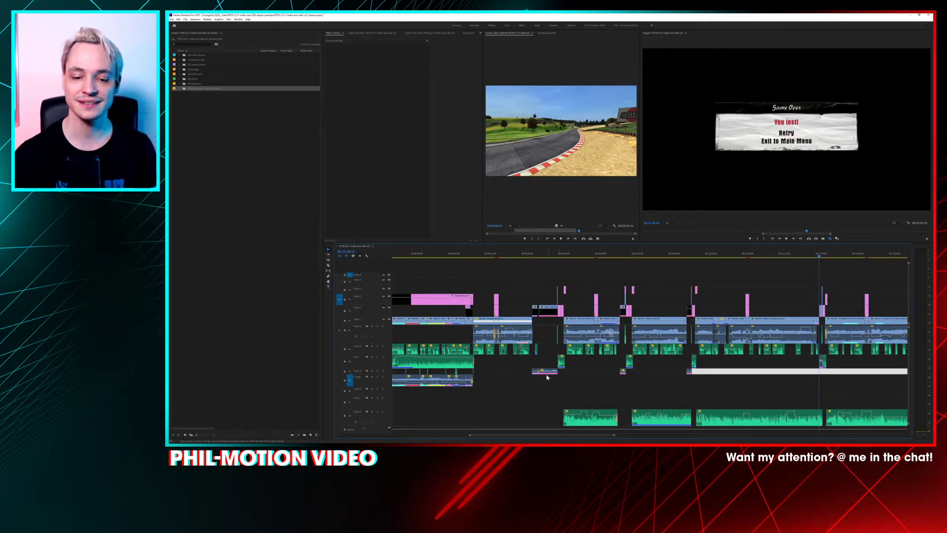
Step: Show a longer stretch of the timeline and skim the attempts after the fourth one up to the lap 5/5 race footage
{"action": "left_click_drag", "start_coordinate": [520, 437], "coordinate": [544, 433]}
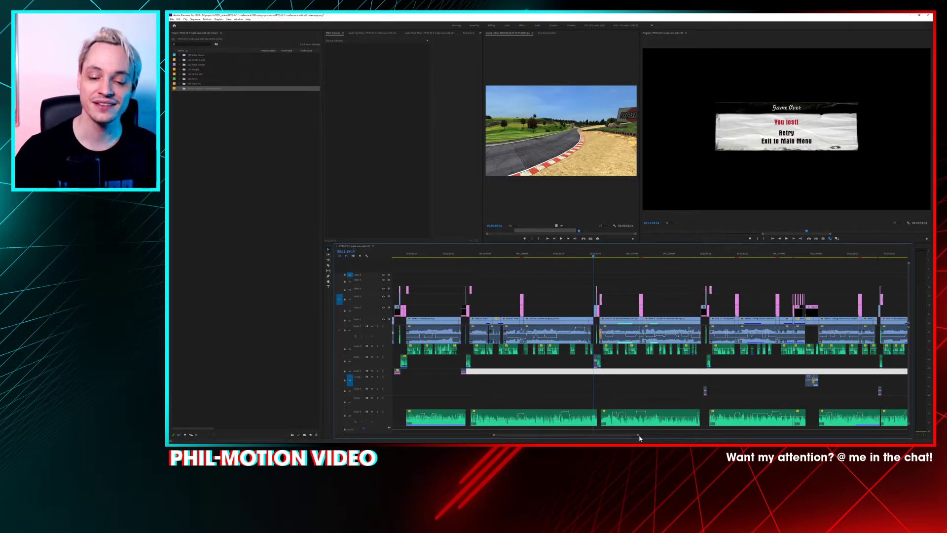
{"action": "left_click_drag", "start_coordinate": [639, 438], "coordinate": [656, 431]}
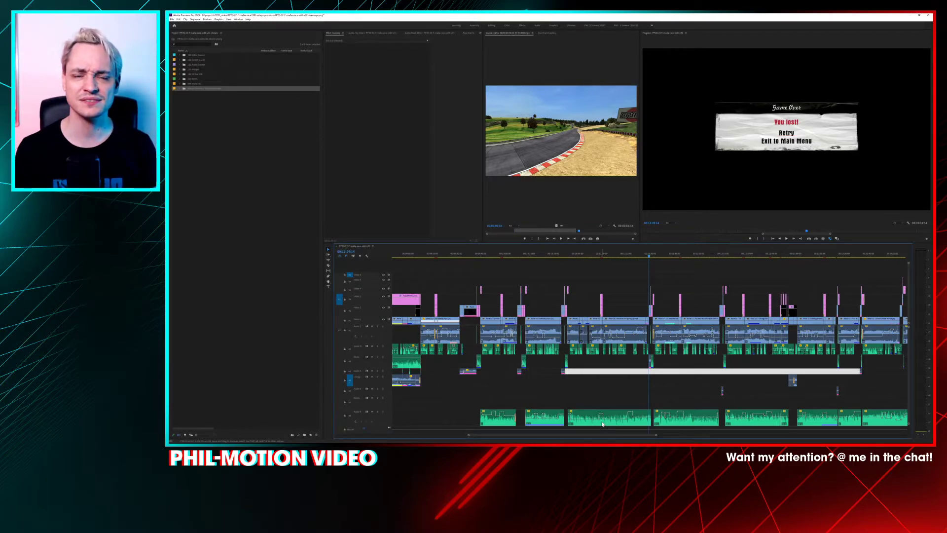
{"action": "left_click_drag", "start_coordinate": [558, 437], "coordinate": [578, 436]}
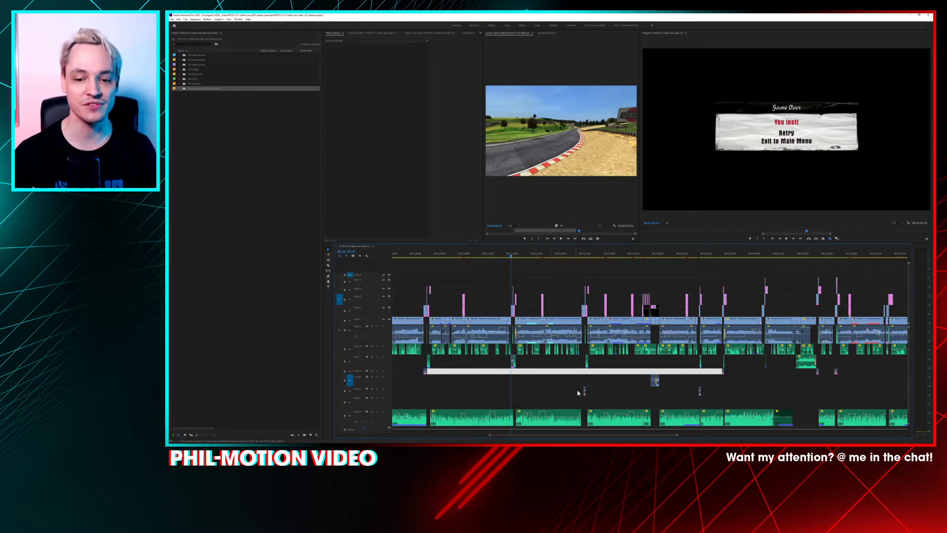
{"action": "left_click", "coordinate": [581, 255]}
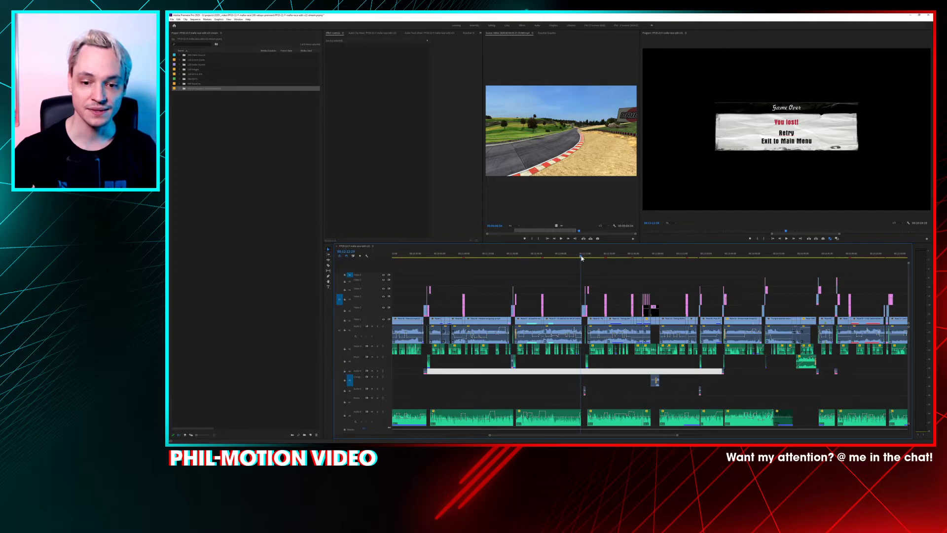
{"action": "key", "text": "space"}
{"action": "left_click", "coordinate": [650, 266]}
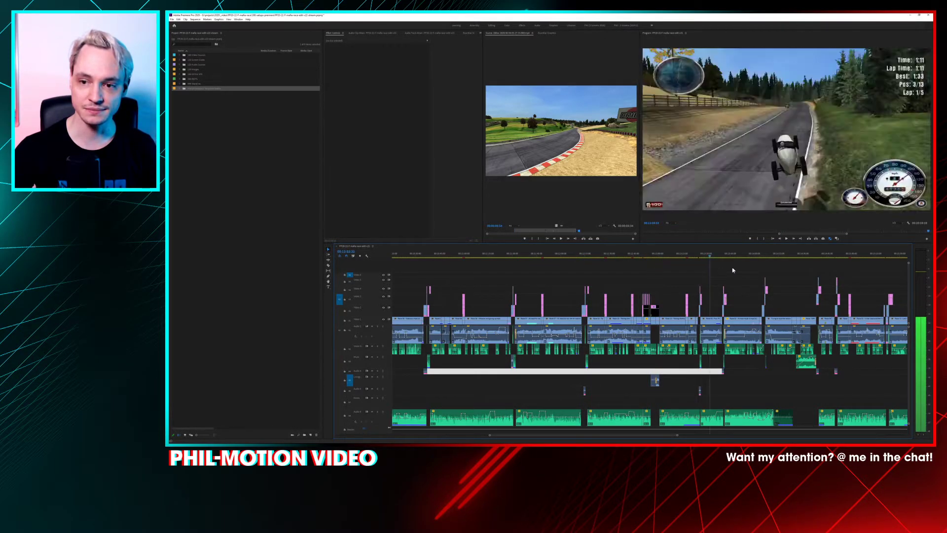
{"action": "left_click", "coordinate": [769, 272]}
{"action": "left_click_drag", "start_coordinate": [771, 271], "coordinate": [901, 261]}
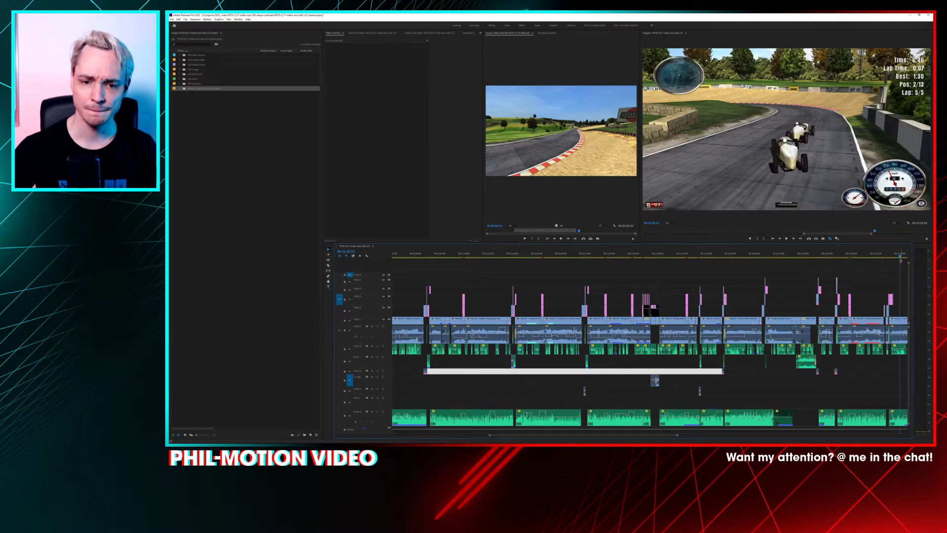
Step: Skim the final race from the lap 5/5 footage to the black gap after it
{"action": "left_click_drag", "start_coordinate": [545, 434], "coordinate": [609, 433]}
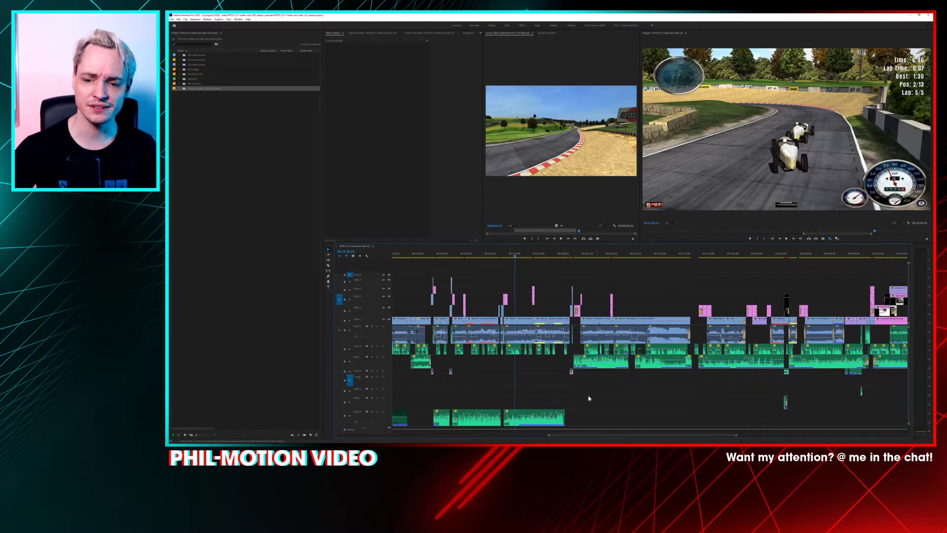
{"action": "left_click", "coordinate": [555, 257]}
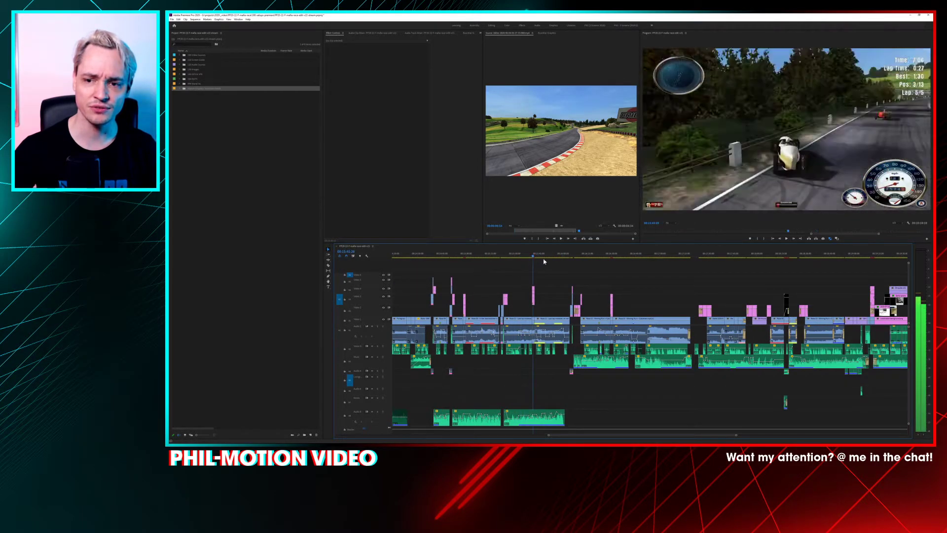
{"action": "left_click_drag", "start_coordinate": [559, 263], "coordinate": [697, 265]}
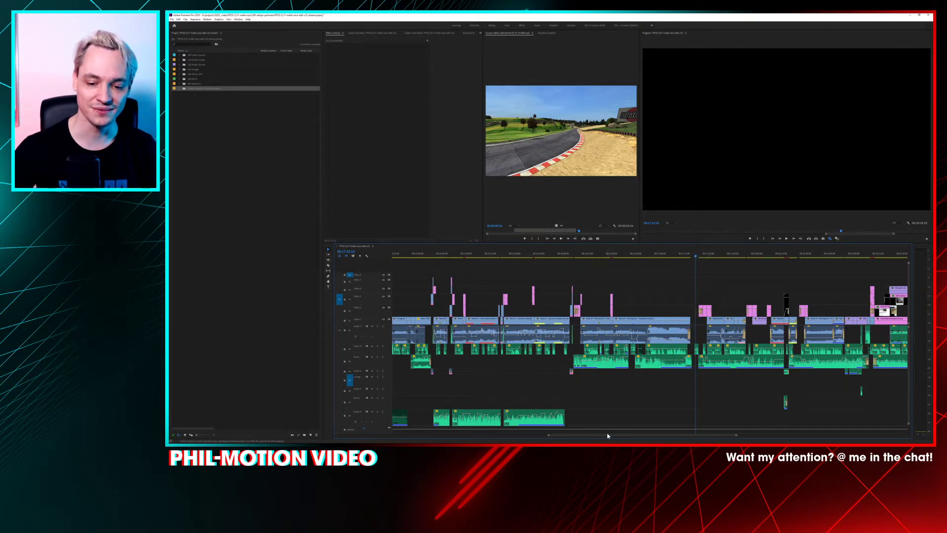
Step: Bring the last part of the timeline into view and go to the EXPECTATIONS title card
{"action": "left_click_drag", "start_coordinate": [610, 435], "coordinate": [635, 435]}
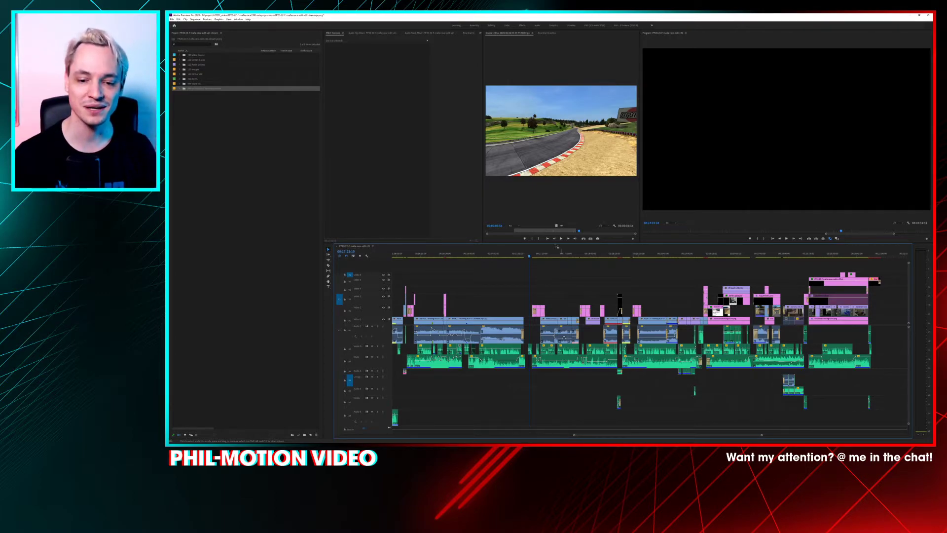
{"action": "left_click", "coordinate": [531, 256]}
{"action": "left_click", "coordinate": [537, 257]}
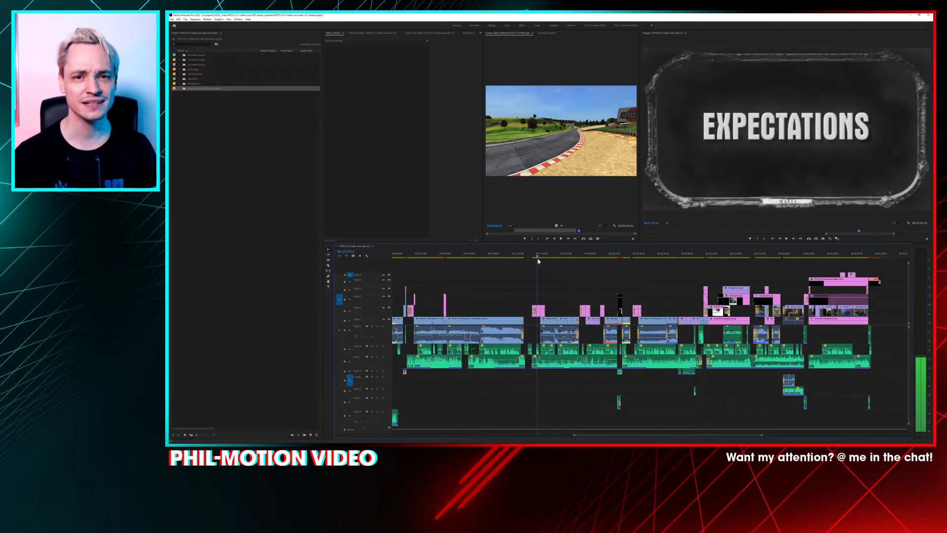
{"action": "left_click", "coordinate": [536, 257]}
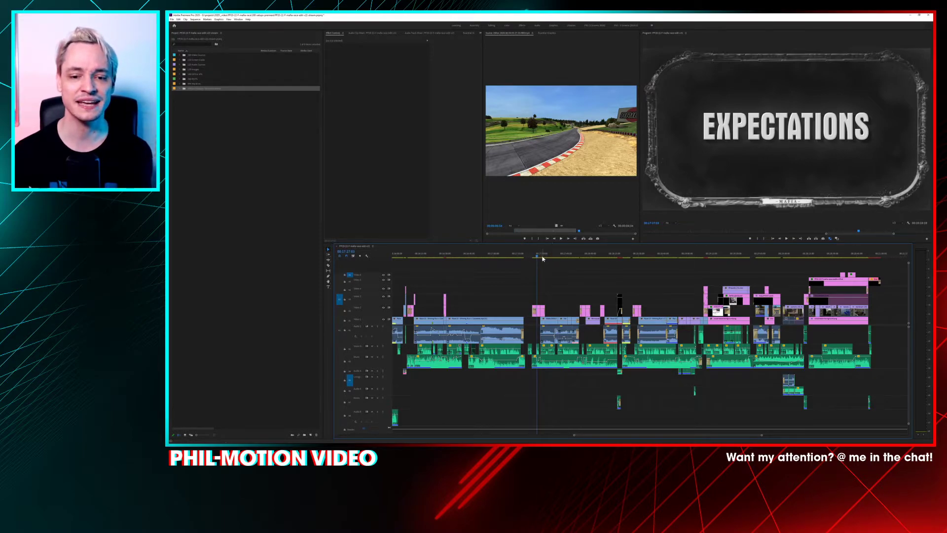
Step: Skim the EXPECTATIONS section up to the shot of the keyboard and Max Payne mouse pad and examine that shot
{"action": "left_click_drag", "start_coordinate": [541, 256], "coordinate": [597, 260]}
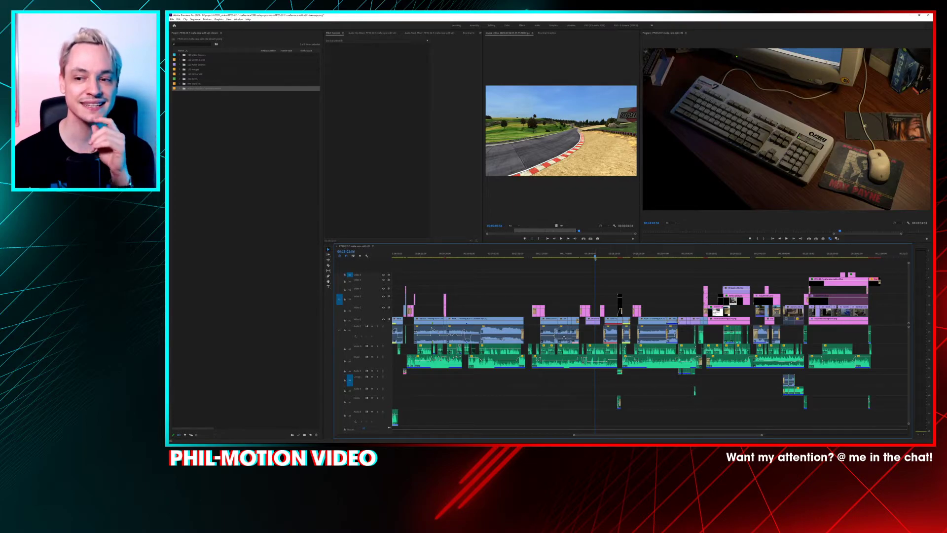
{"action": "left_click_drag", "start_coordinate": [595, 257], "coordinate": [596, 258]}
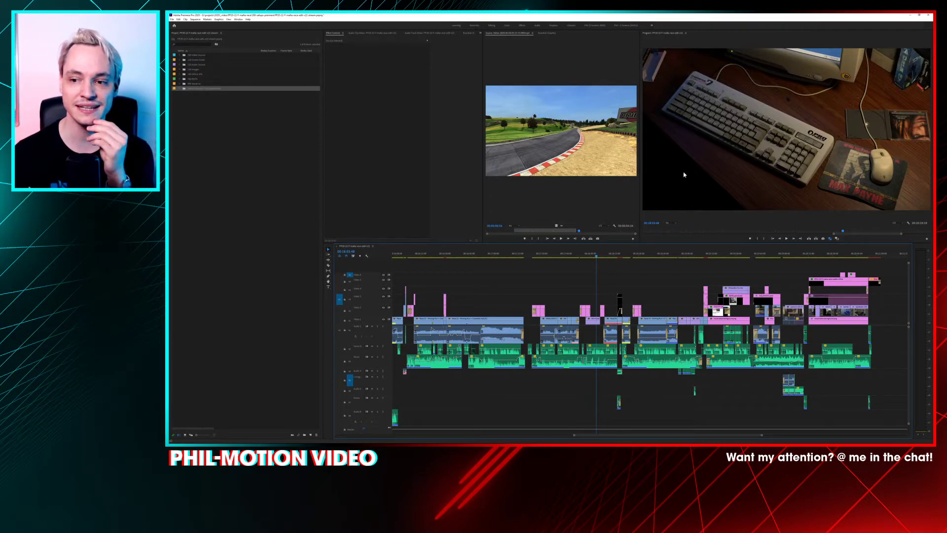
{"action": "left_click_drag", "start_coordinate": [594, 255], "coordinate": [599, 258]}
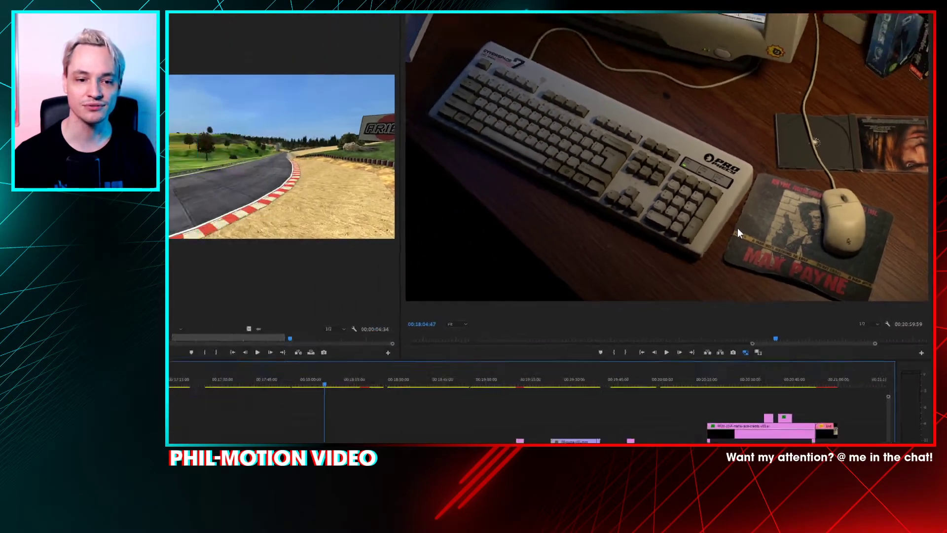
{"action": "key", "text": "shift+4"}
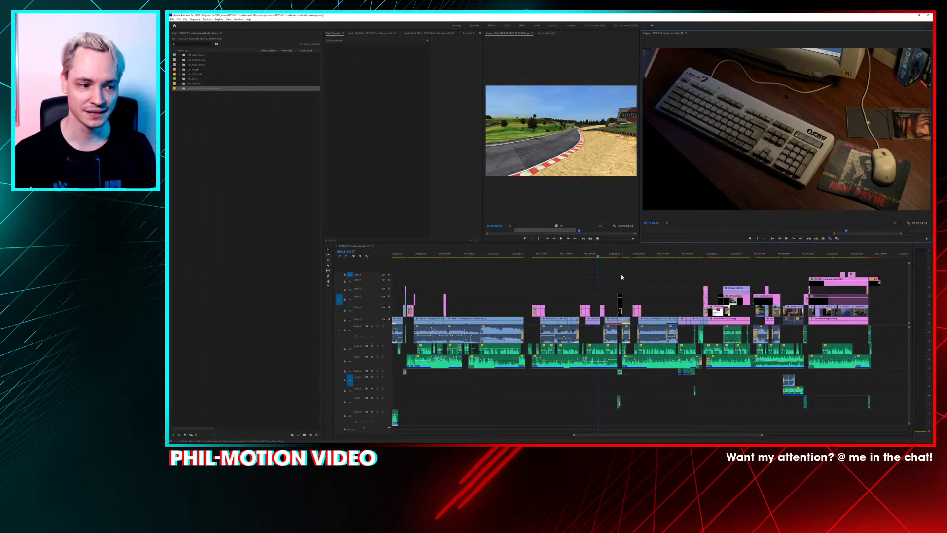
Step: Review the lap 4/5 crash footage and play it into the GIT GUD! title
{"action": "left_click", "coordinate": [608, 257]}
{"action": "left_click_drag", "start_coordinate": [608, 257], "coordinate": [619, 260]}
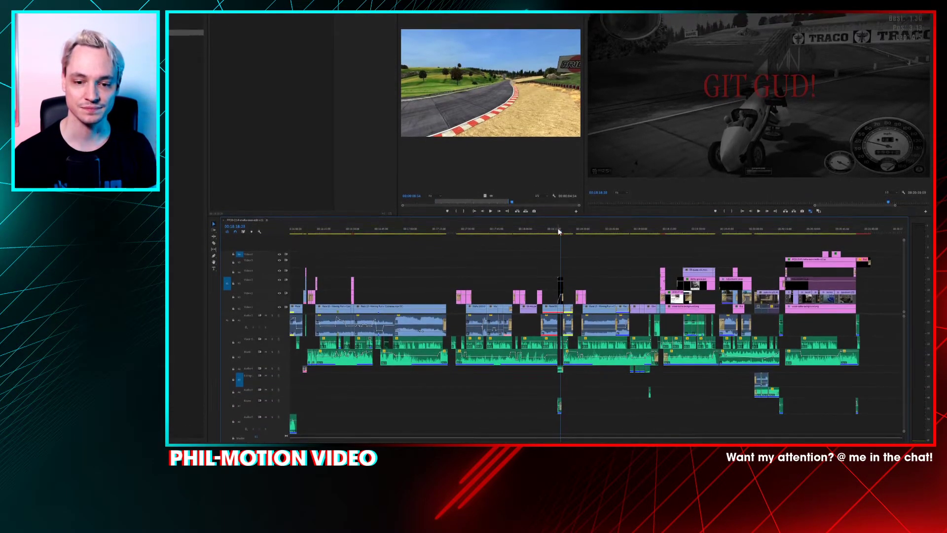
{"action": "left_click", "coordinate": [556, 302]}
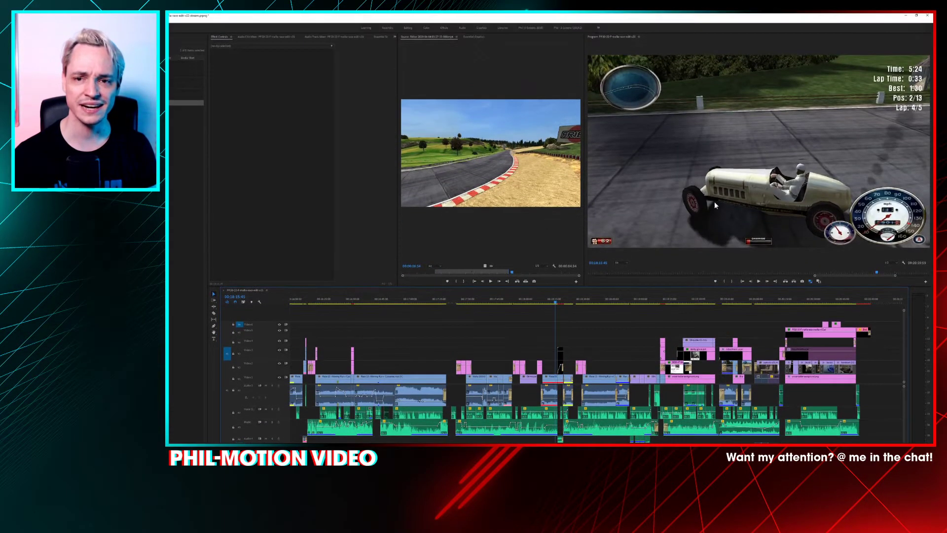
{"action": "key", "text": "space"}
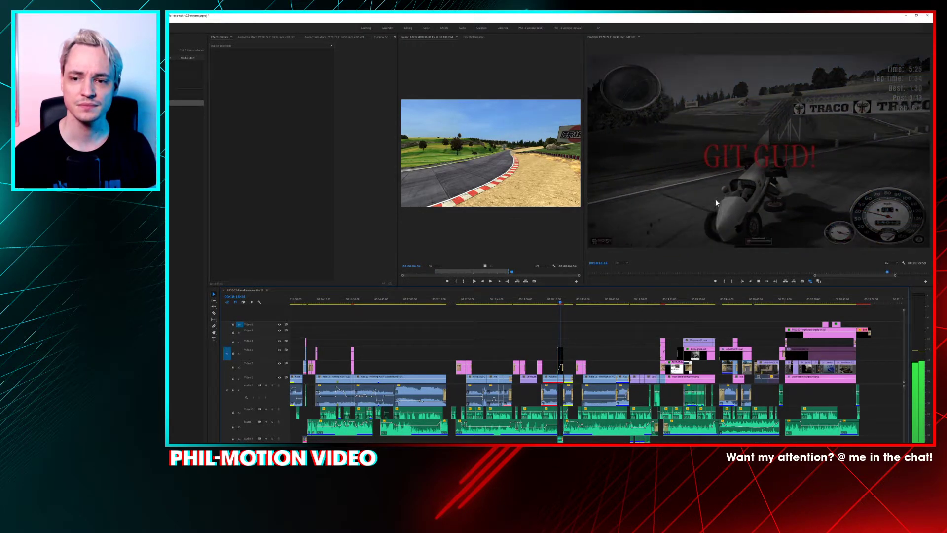
{"action": "key", "text": "space"}
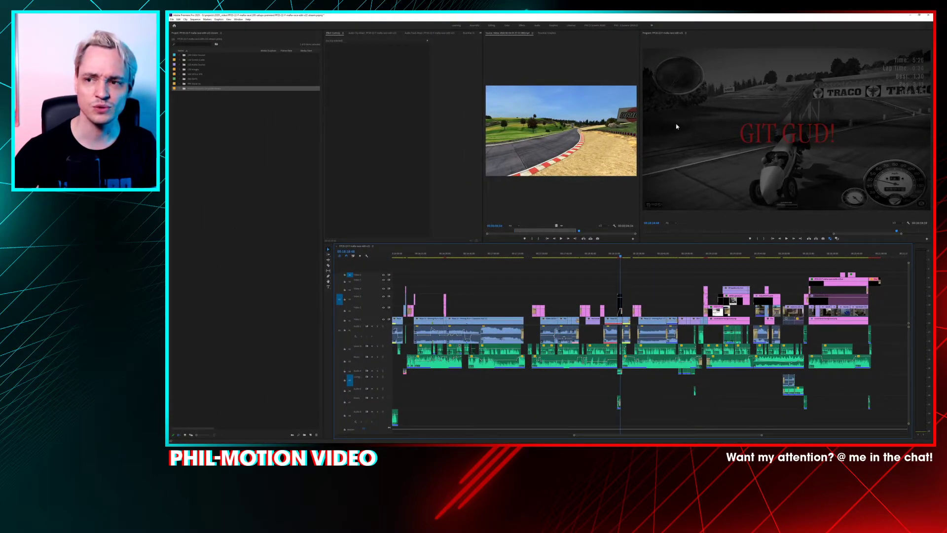
Step: Show the Essential Graphics editing properties of the GIT GUD! title clip
{"action": "left_click", "coordinate": [479, 33]}
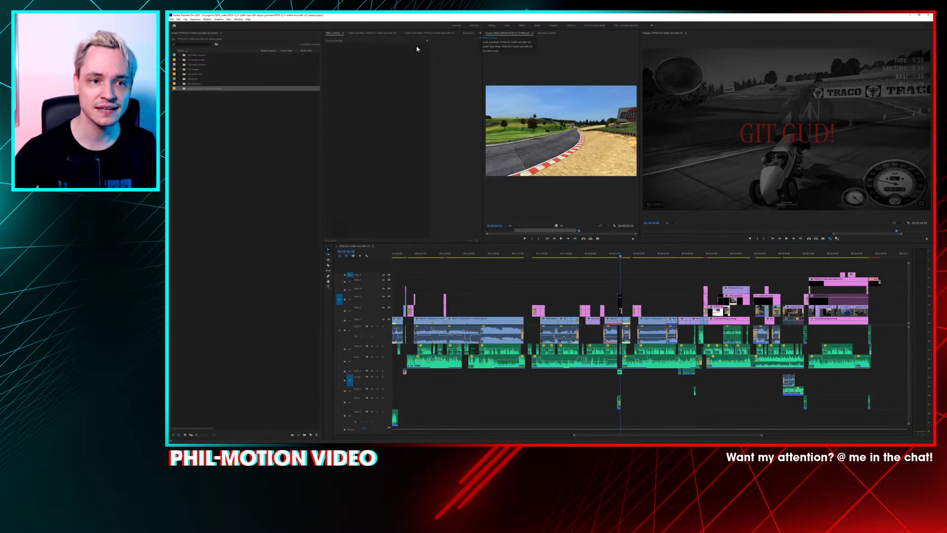
{"action": "left_click", "coordinate": [239, 19]}
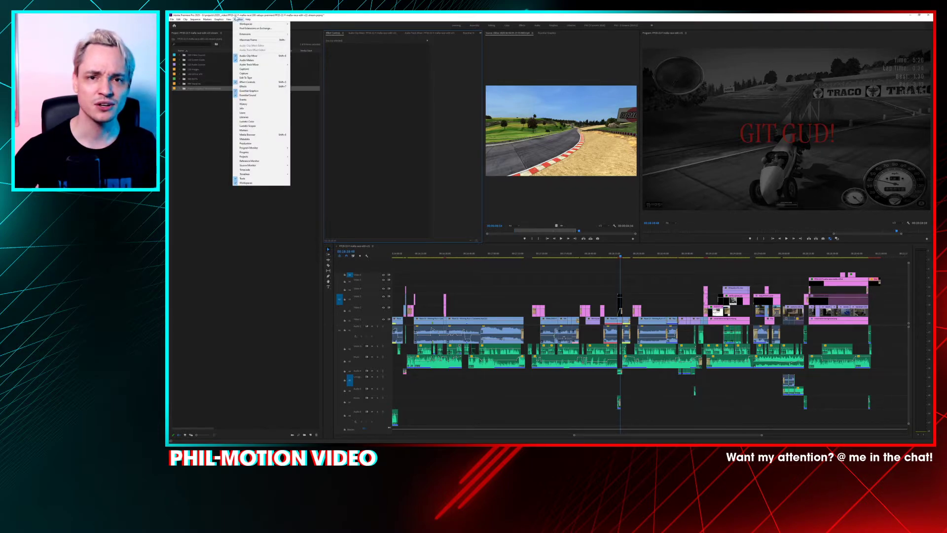
{"action": "left_click", "coordinate": [238, 19]}
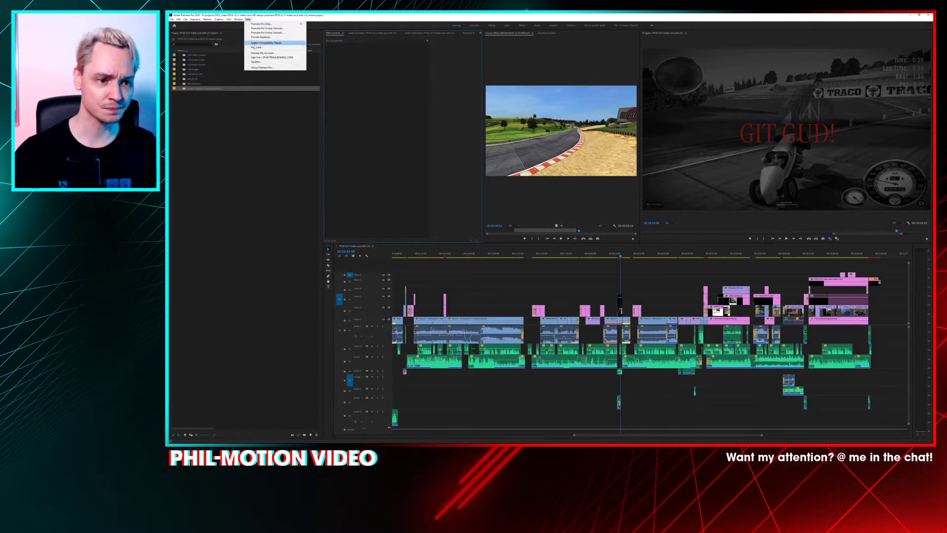
{"action": "left_click", "coordinate": [239, 20]}
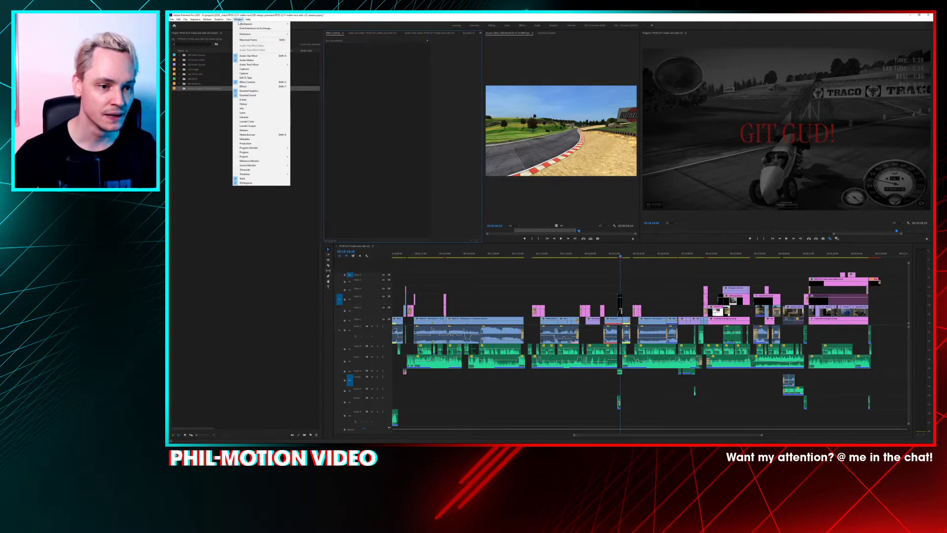
{"action": "left_click", "coordinate": [249, 91]}
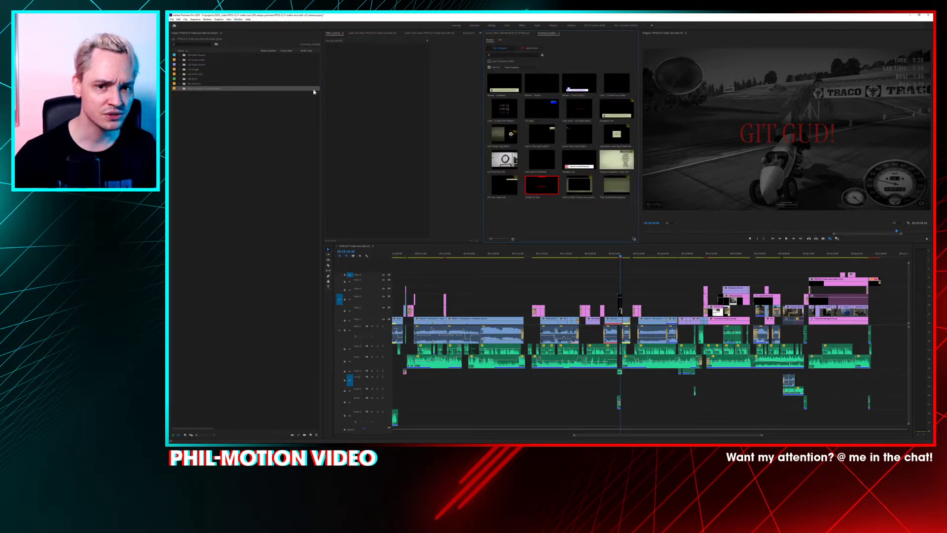
{"action": "left_click", "coordinate": [500, 41]}
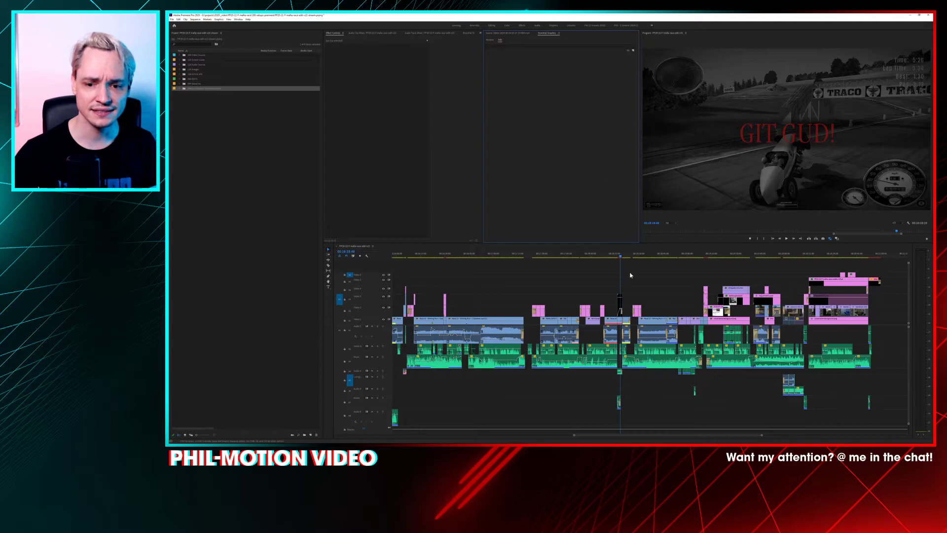
{"action": "left_click", "coordinate": [620, 302]}
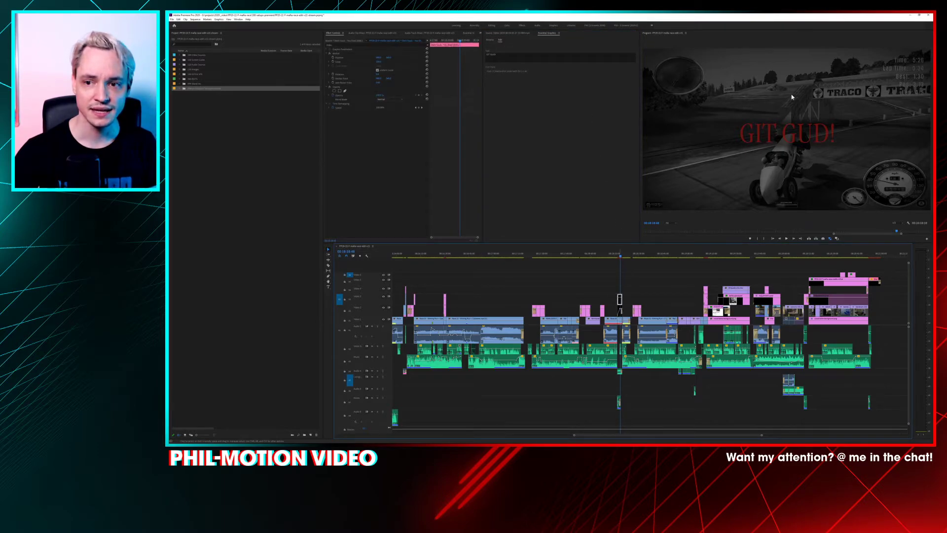
Step: Replace the GIT GUD! title's text with HELLO UNICORNS
{"action": "double_click", "coordinate": [513, 54]}
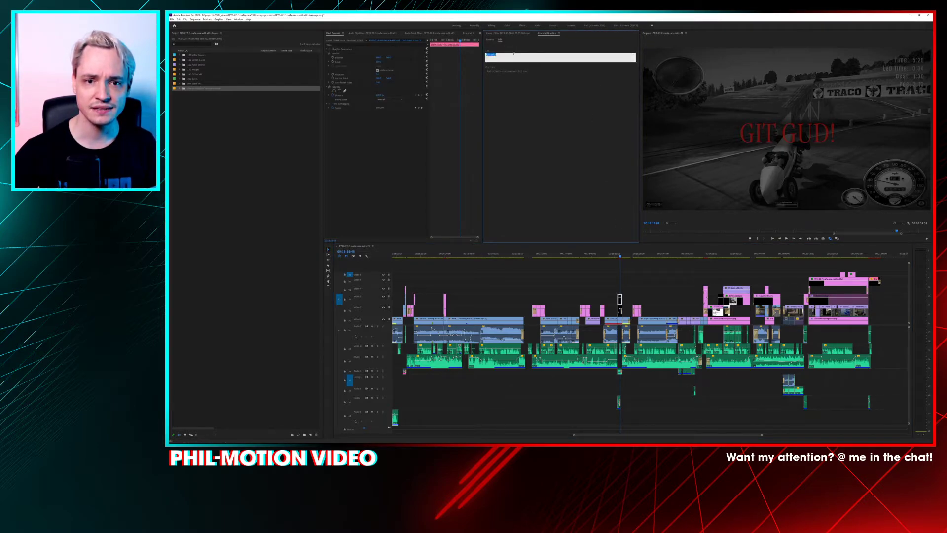
{"action": "left_click", "coordinate": [514, 54]}
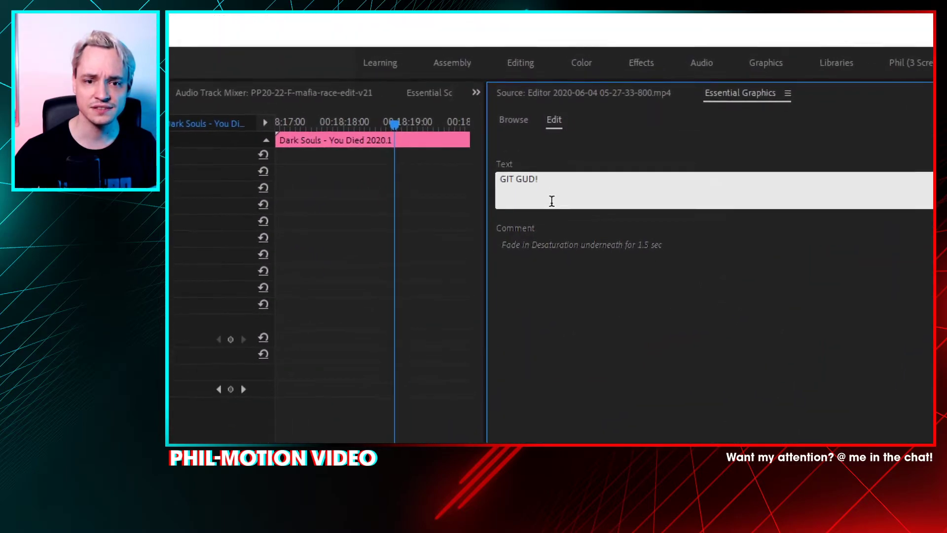
{"action": "left_click_drag", "start_coordinate": [534, 181], "coordinate": [601, 186]}
{"action": "left_click", "coordinate": [608, 185]}
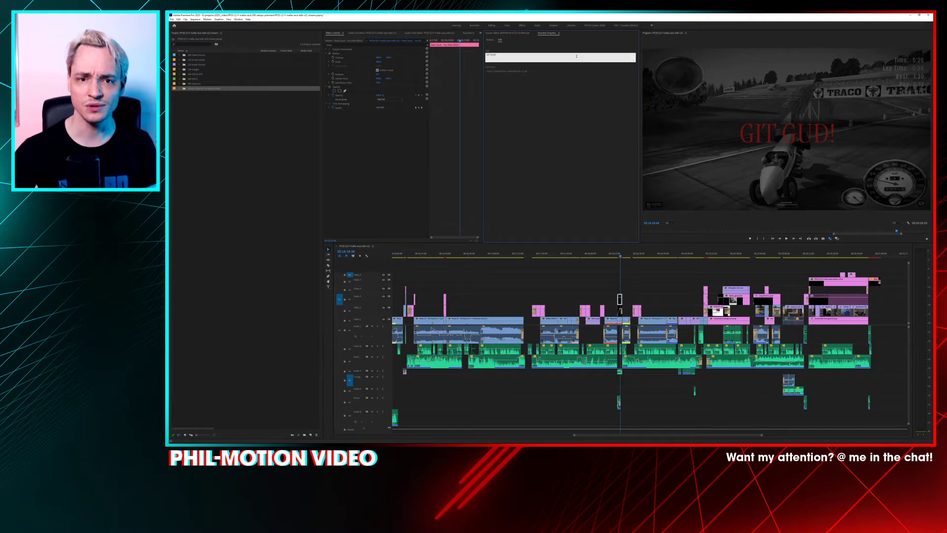
{"action": "key", "text": "ctrl+a"}
{"action": "type", "text": "GE"}
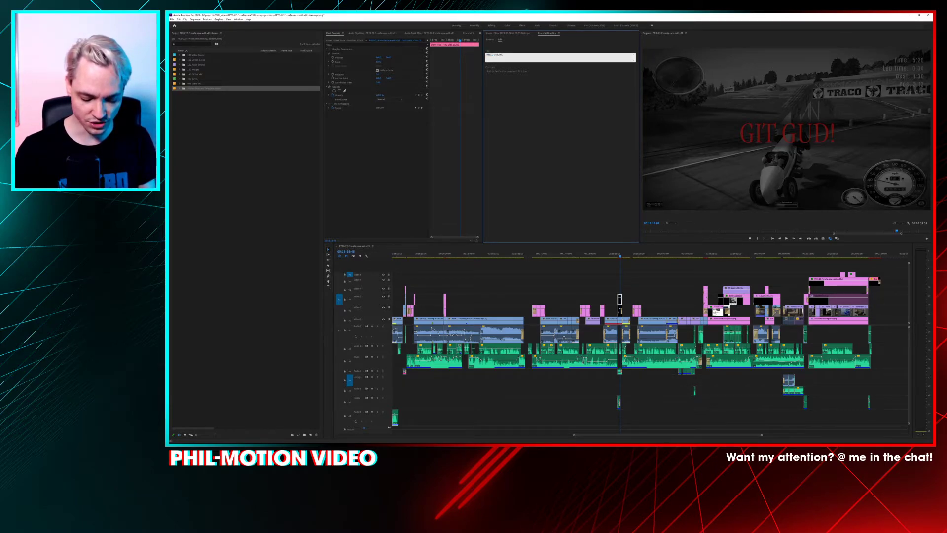
{"action": "left_click", "coordinate": [578, 101]}
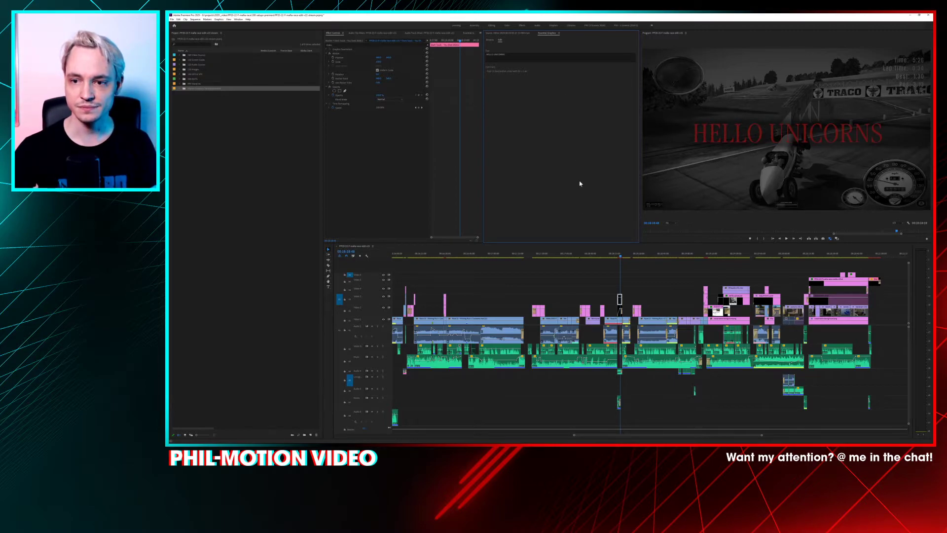
Step: Preview the HELLO UNICORNS title over the crash footage and undo the text change
{"action": "left_click", "coordinate": [617, 256]}
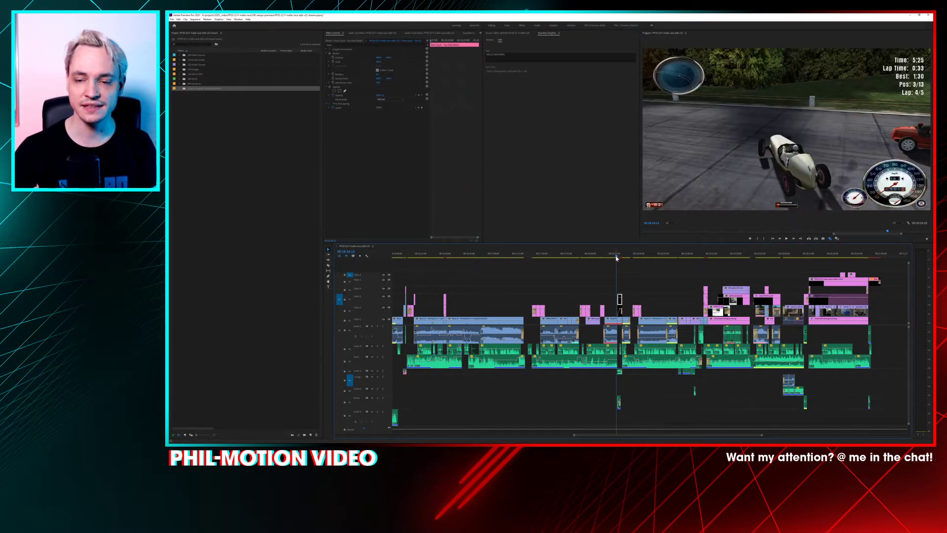
{"action": "key", "text": "space"}
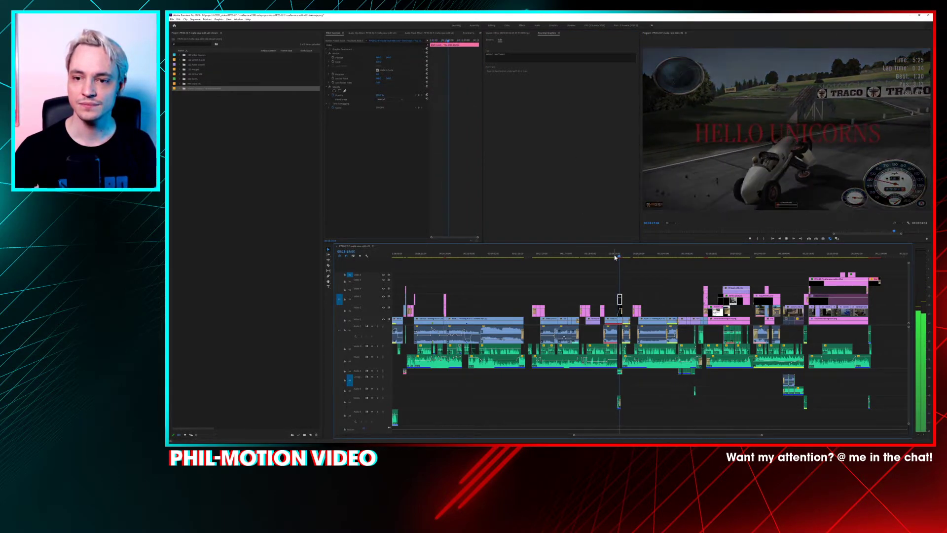
{"action": "key", "text": "space"}
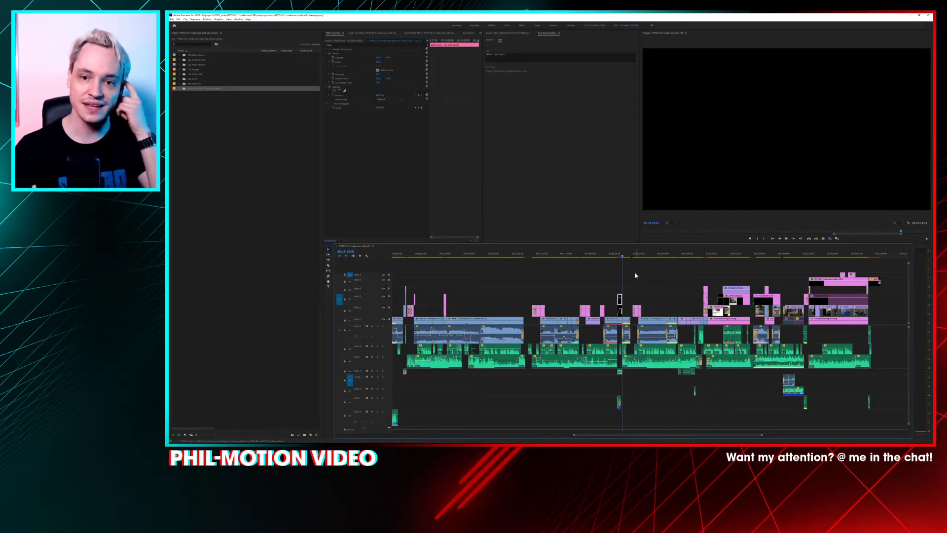
{"action": "left_click", "coordinate": [619, 255]}
{"action": "key", "text": "ctrl+z"}
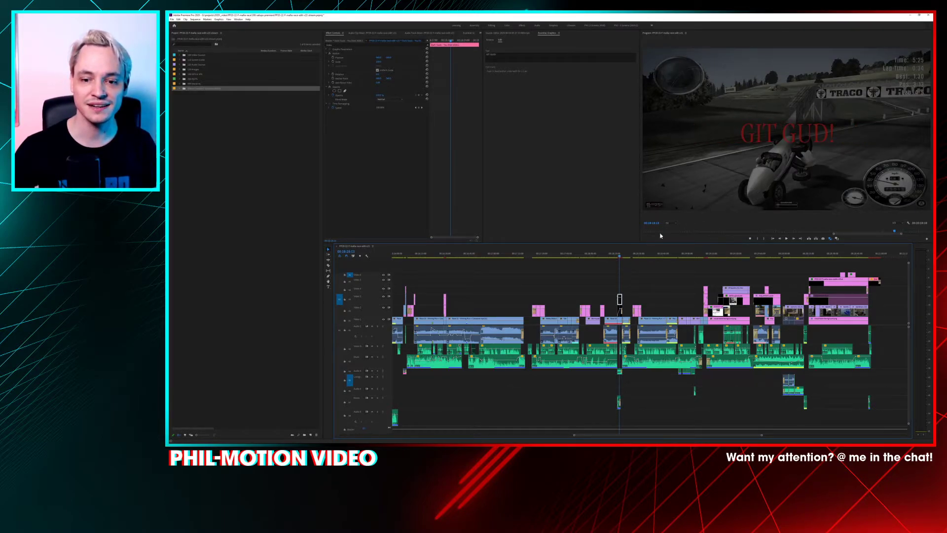
Step: Skim from the GIT GUD! title to the next EXPECTATIONS card and play through to the skull and crossbones card
{"action": "left_click", "coordinate": [622, 254]}
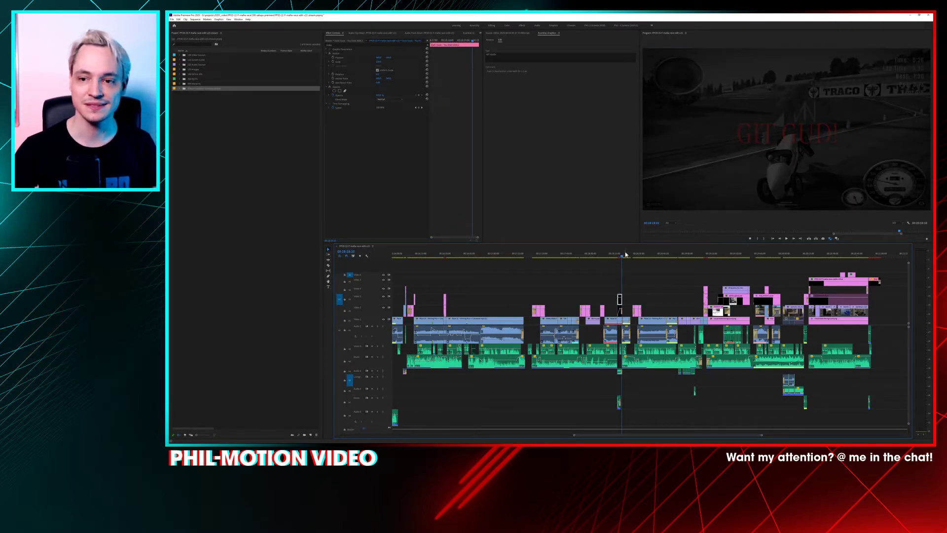
{"action": "left_click_drag", "start_coordinate": [623, 256], "coordinate": [677, 257]}
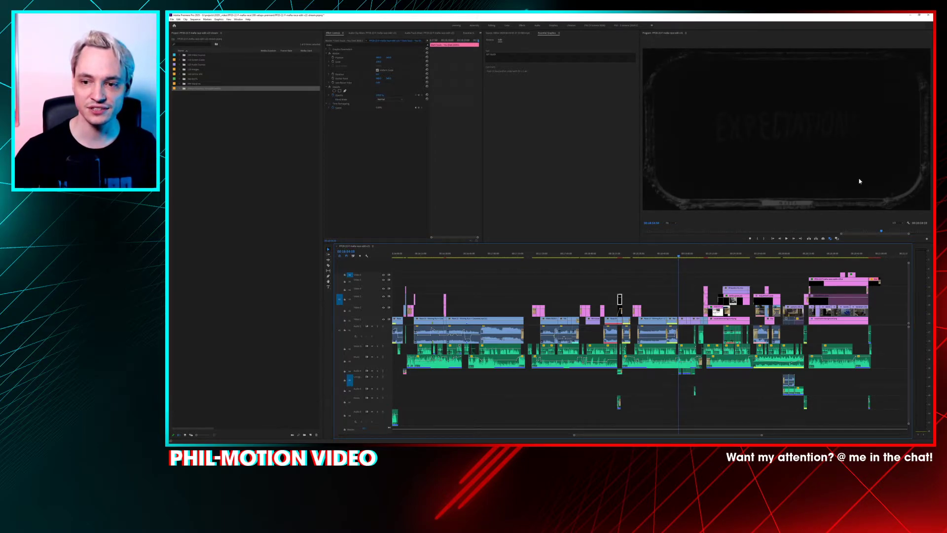
{"action": "key", "text": "space"}
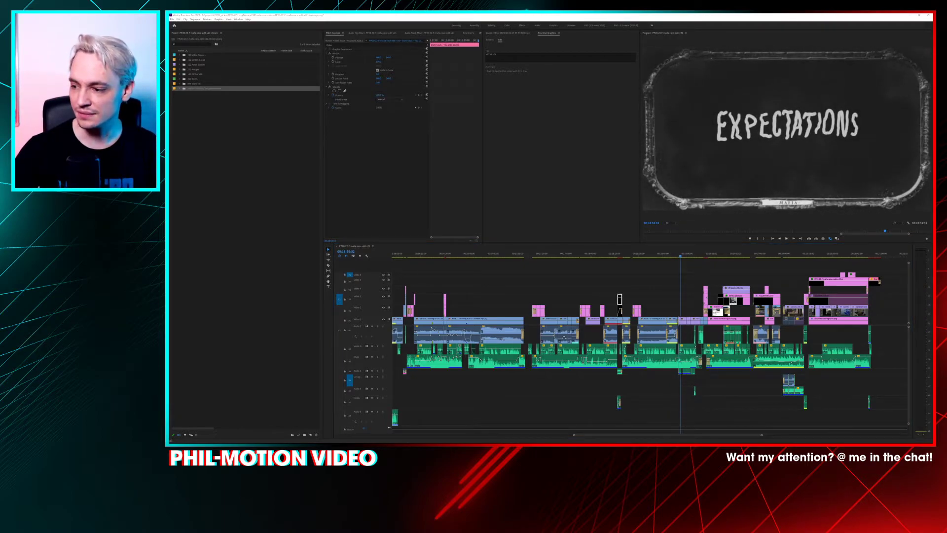
{"action": "left_click", "coordinate": [837, 127]}
{"action": "key", "text": "space"}
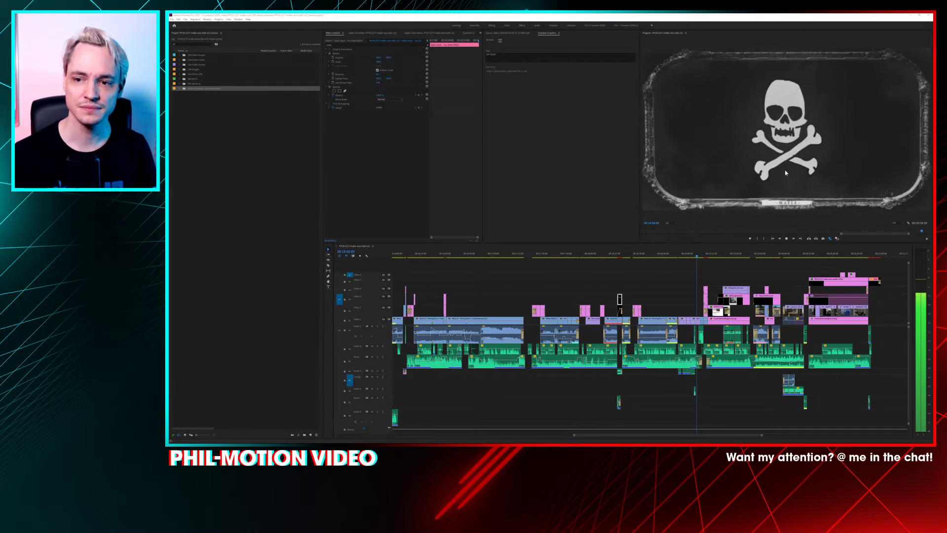
{"action": "left_click", "coordinate": [754, 224]}
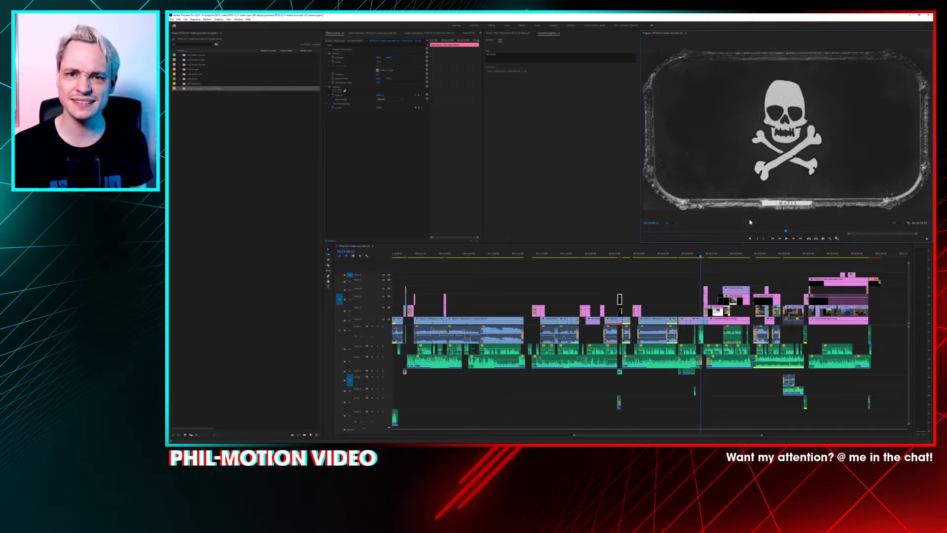
Step: Play the shot of the shouting man in front of the game shelves through its skull-face transition to the article
{"action": "left_click", "coordinate": [704, 256]}
{"action": "key", "text": "space"}
{"action": "left_click_drag", "start_coordinate": [703, 256], "coordinate": [704, 257]}
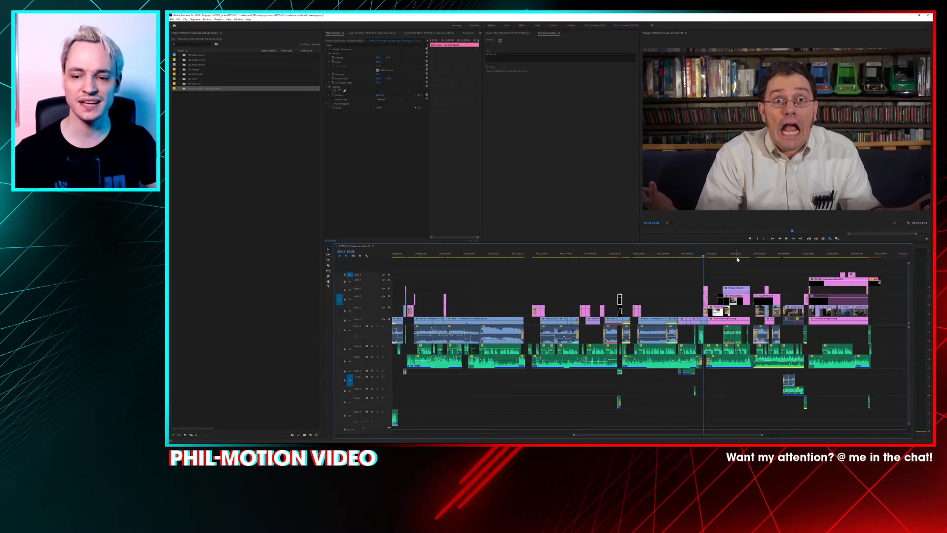
{"action": "key", "text": "space"}
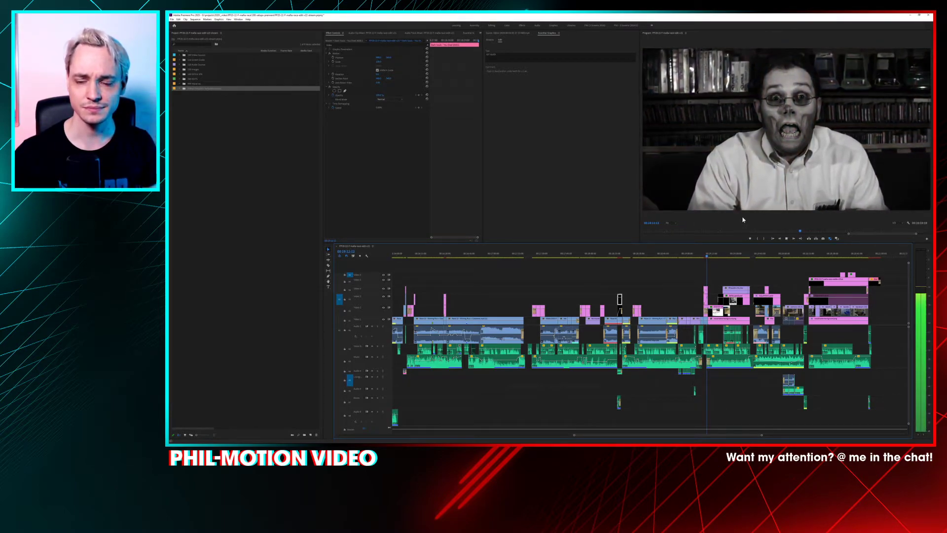
{"action": "key", "text": "space"}
{"action": "key", "text": "space"}
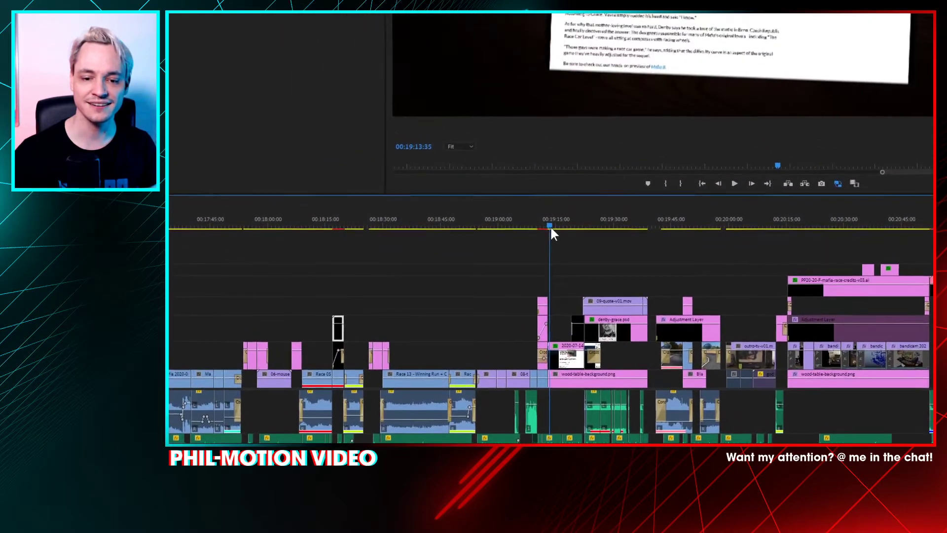
Step: Go back over the skull-face transition, inspect its adjustment layer and open its skull image in the Source Monitor
{"action": "left_click_drag", "start_coordinate": [551, 228], "coordinate": [544, 228]}
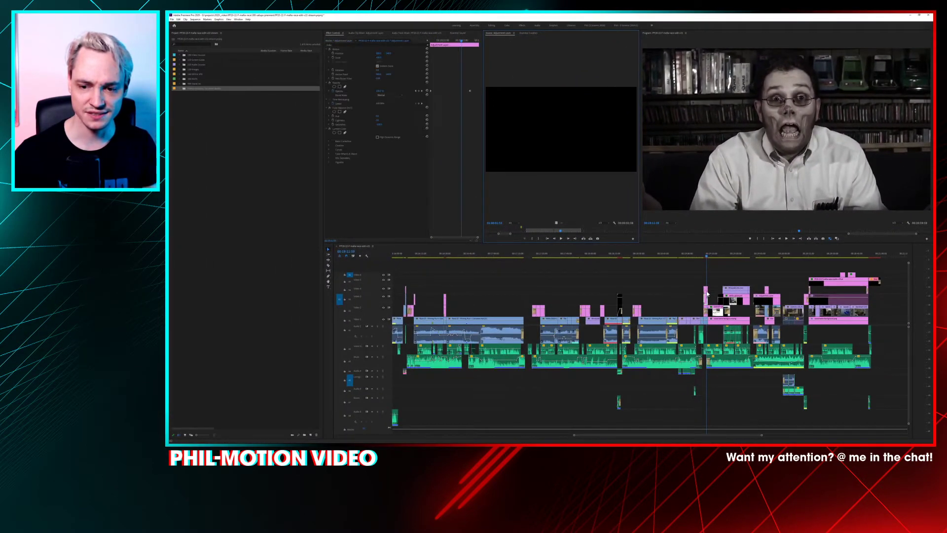
{"action": "left_click", "coordinate": [704, 255]}
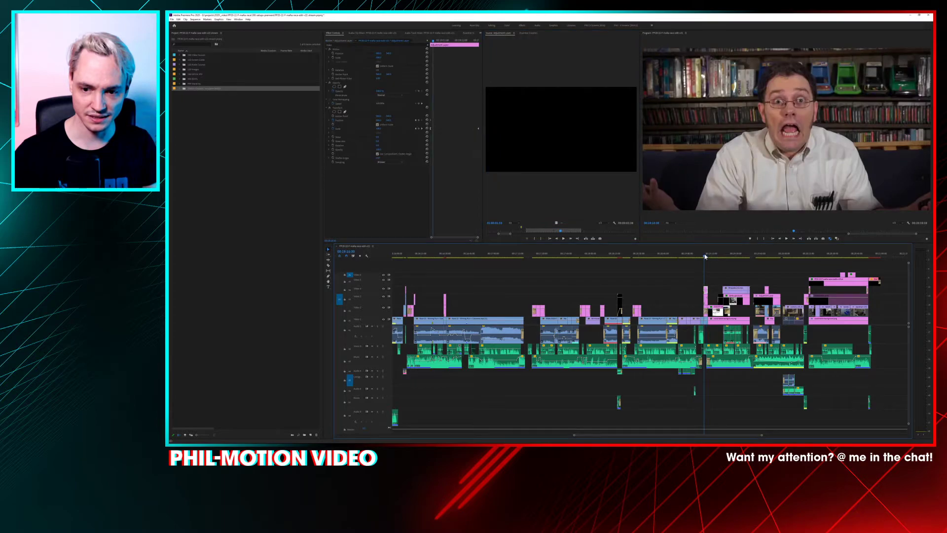
{"action": "double_click", "coordinate": [706, 309]}
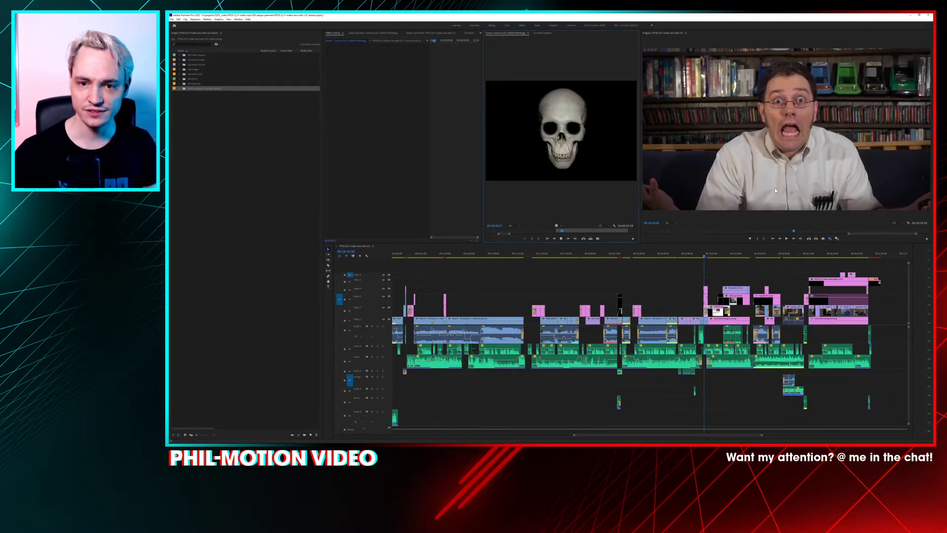
Step: Replay the shot of the shouting man up to the black-and-white skull overlay
{"action": "left_click", "coordinate": [704, 254]}
{"action": "key", "text": "space"}
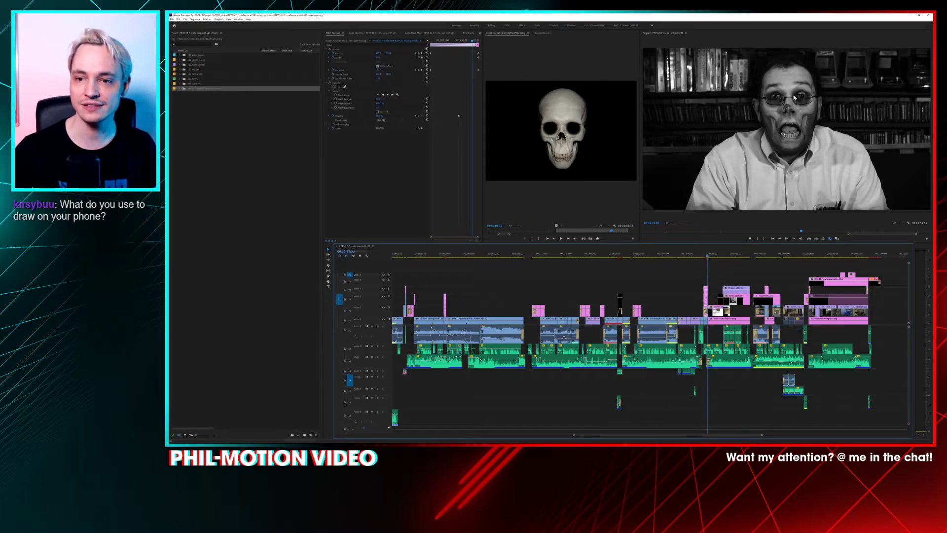
{"action": "key", "text": "space"}
Step: Skim to the quote cards with the instant photo, play them, and move on through the television shot to its static screen
{"action": "left_click_drag", "start_coordinate": [709, 258], "coordinate": [725, 261]}
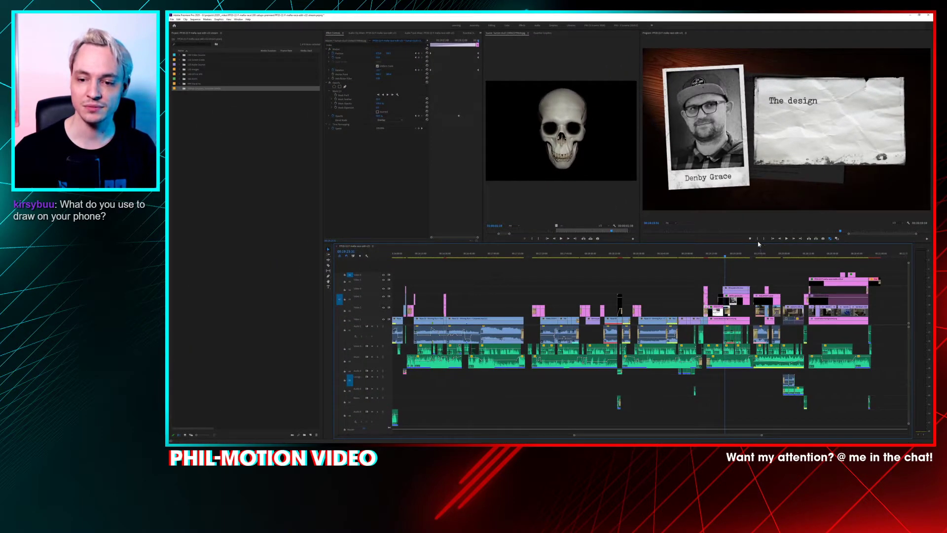
{"action": "left_click", "coordinate": [729, 257]}
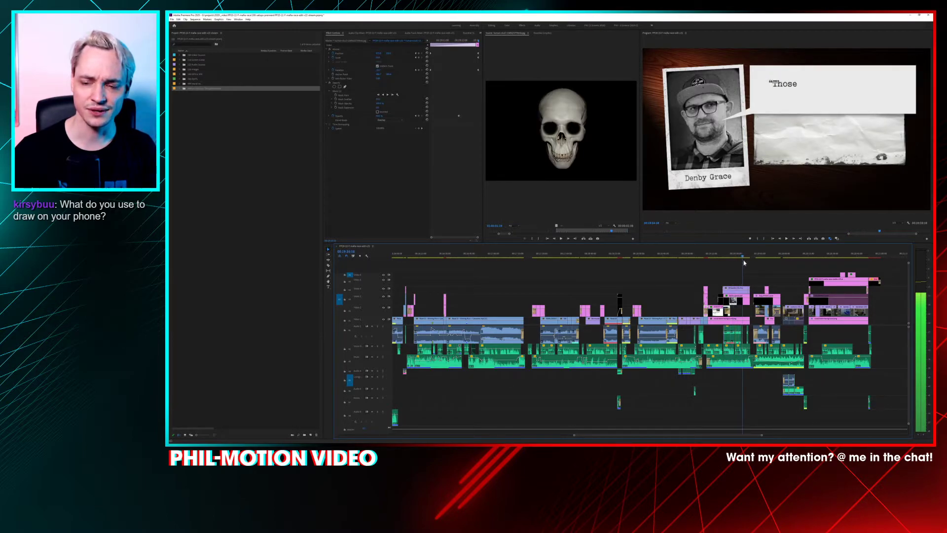
{"action": "left_click_drag", "start_coordinate": [748, 264], "coordinate": [789, 269]}
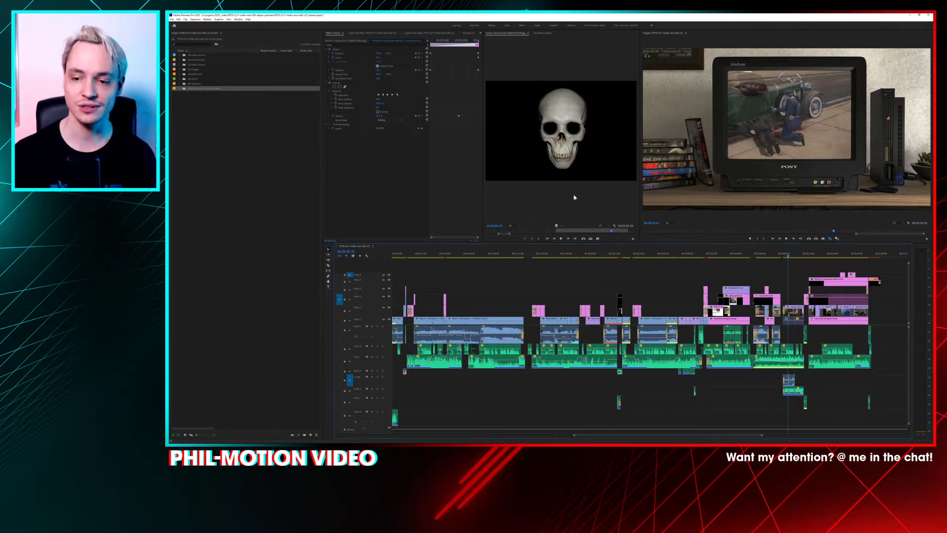
{"action": "left_click_drag", "start_coordinate": [789, 255], "coordinate": [794, 257]}
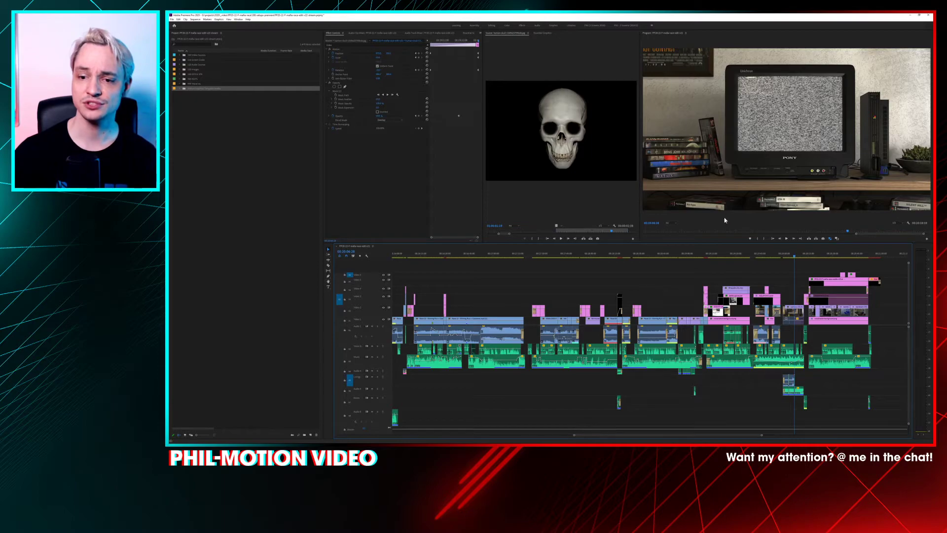
Step: Skim into the end credits and open their adjustment layer and the tall scrolling credits clip in the Source Monitor
{"action": "left_click_drag", "start_coordinate": [796, 254], "coordinate": [820, 259]}
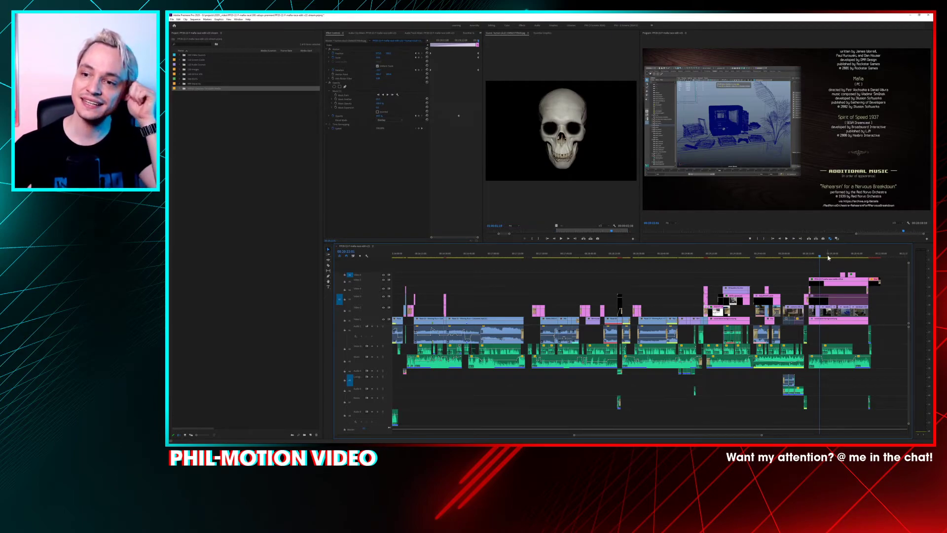
{"action": "left_click_drag", "start_coordinate": [825, 258], "coordinate": [830, 257]}
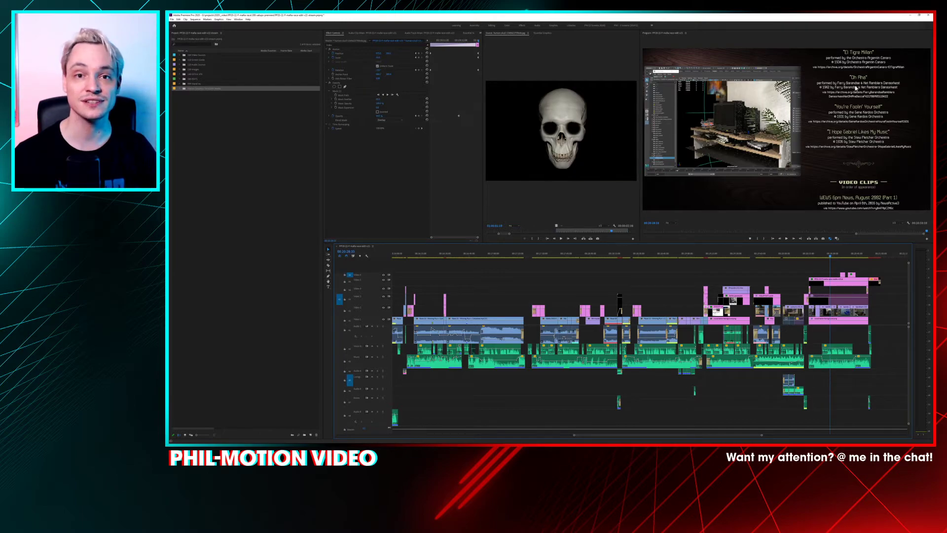
{"action": "double_click", "coordinate": [835, 303]}
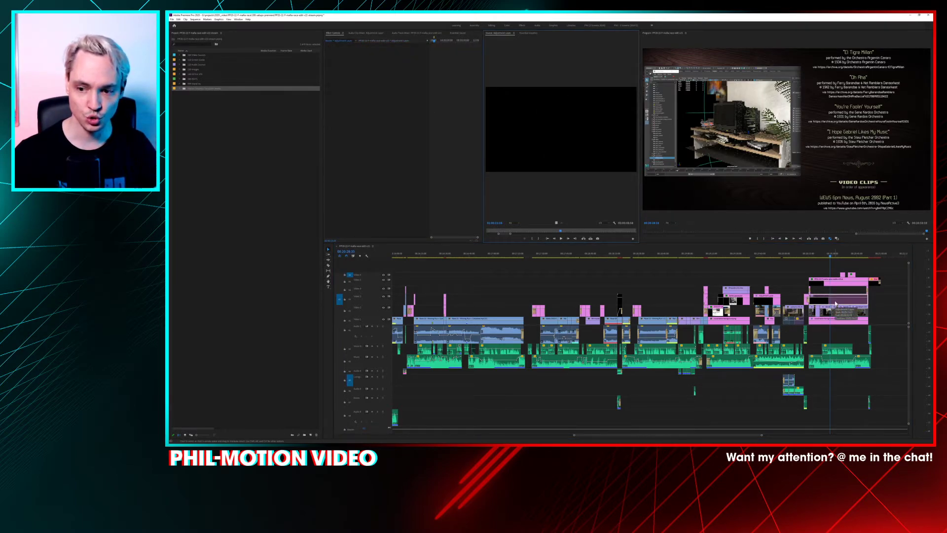
{"action": "left_click", "coordinate": [834, 301]}
{"action": "double_click", "coordinate": [830, 282]}
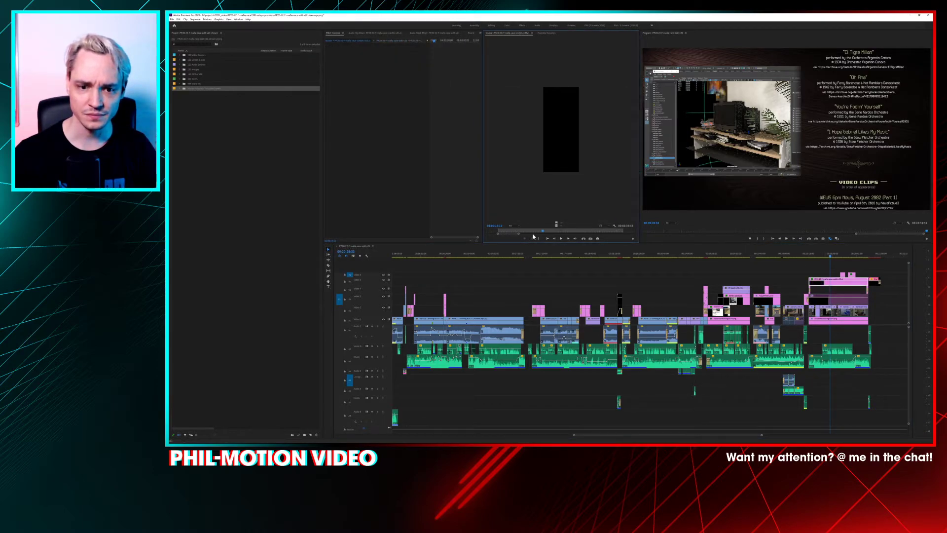
{"action": "left_click", "coordinate": [509, 231]}
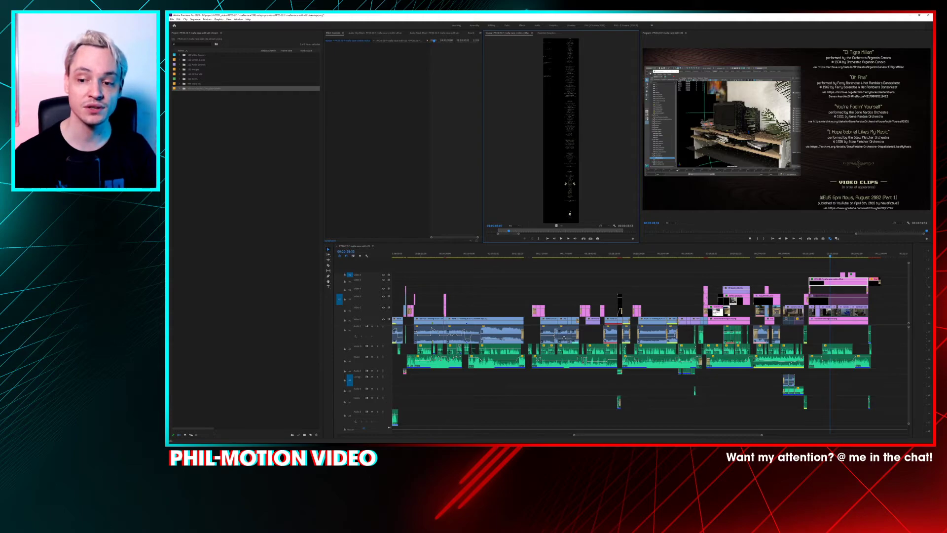
Step: Skim through the remaining credits to the Production Code end card and play its logo animation
{"action": "left_click", "coordinate": [833, 256]}
{"action": "left_click_drag", "start_coordinate": [832, 256], "coordinate": [848, 258]}
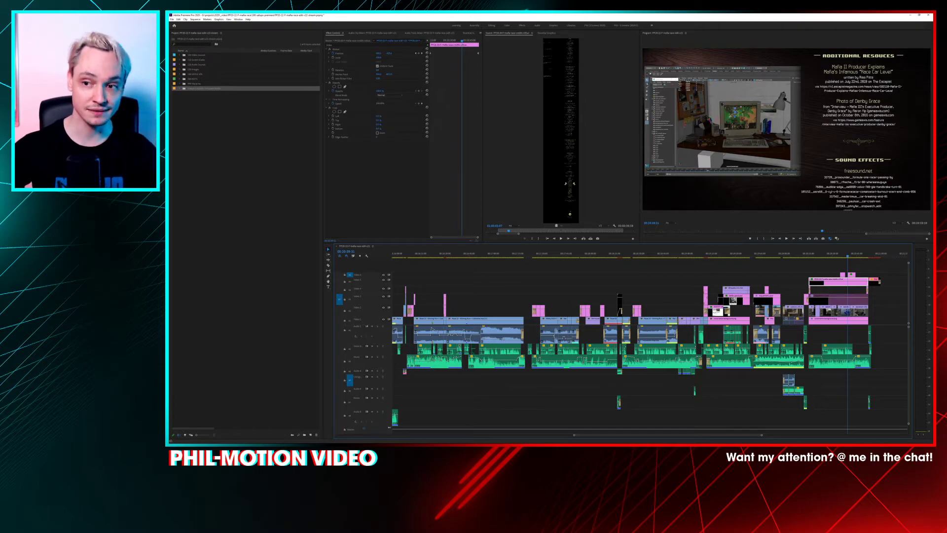
{"action": "left_click_drag", "start_coordinate": [830, 231], "coordinate": [847, 232]}
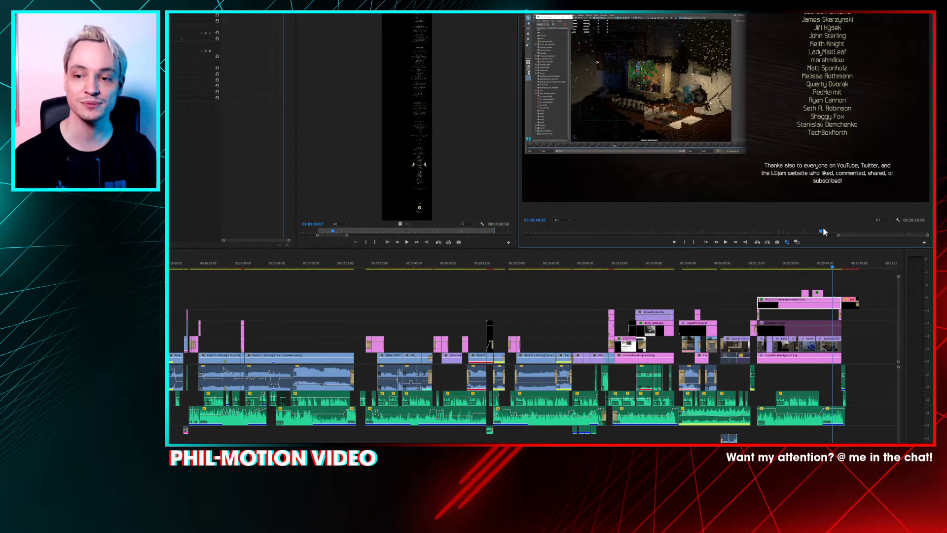
{"action": "left_click_drag", "start_coordinate": [828, 228], "coordinate": [845, 228]}
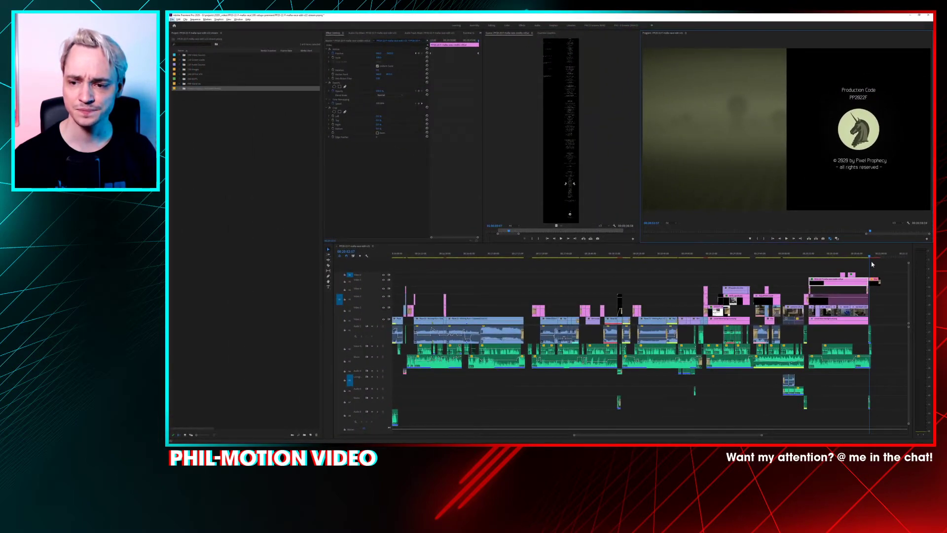
{"action": "left_click_drag", "start_coordinate": [868, 257], "coordinate": [870, 259]}
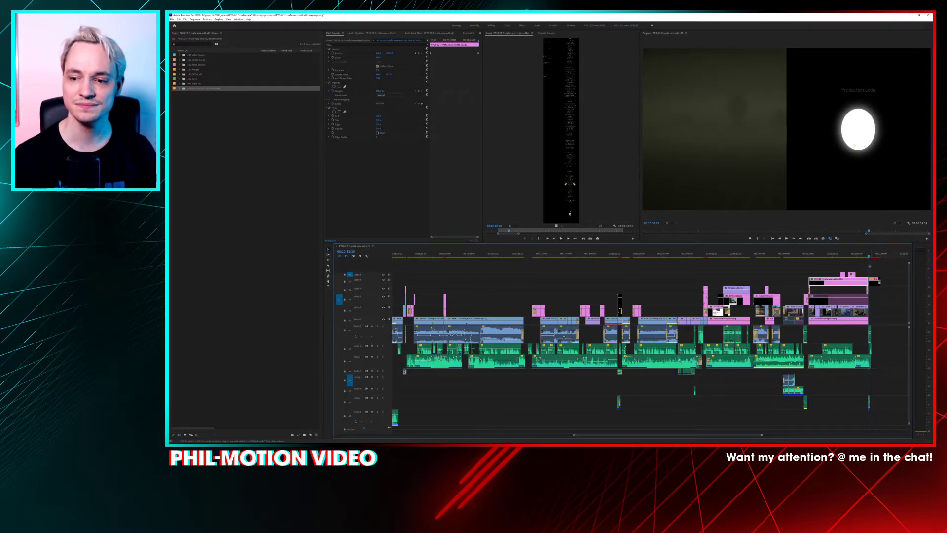
{"action": "key", "text": "space"}
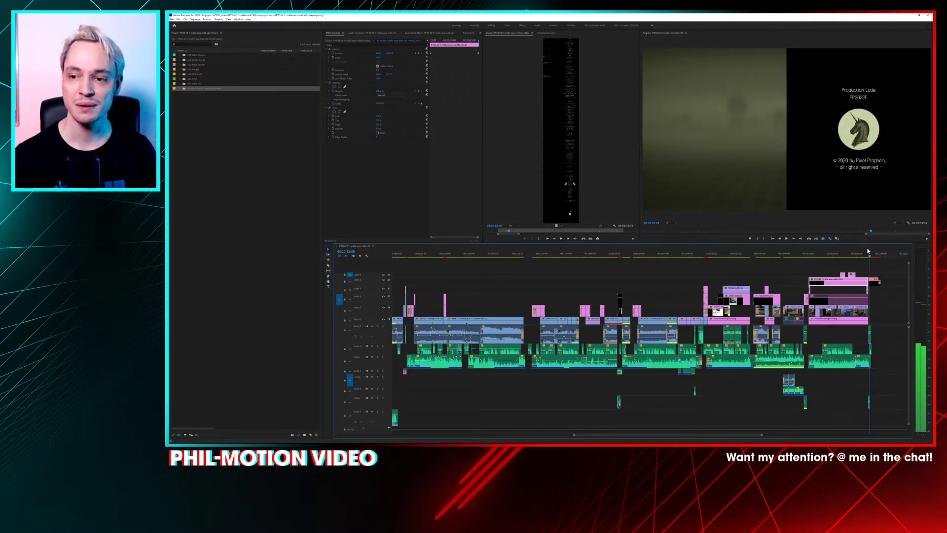
Step: Open the end card's graphic properties and try its content block at the centre and left before returning it to the right
{"action": "left_click", "coordinate": [876, 284]}
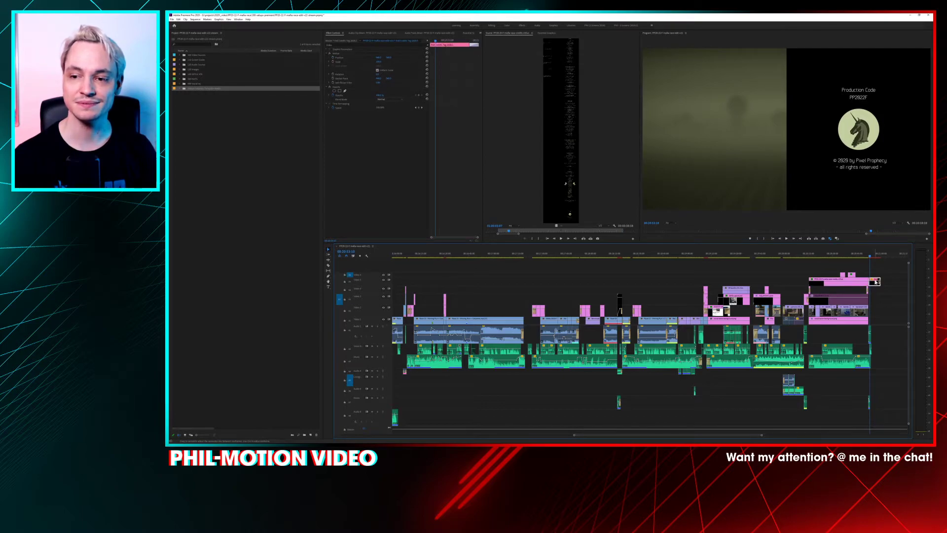
{"action": "right_click", "coordinate": [497, 34]}
{"action": "left_click", "coordinate": [508, 37]}
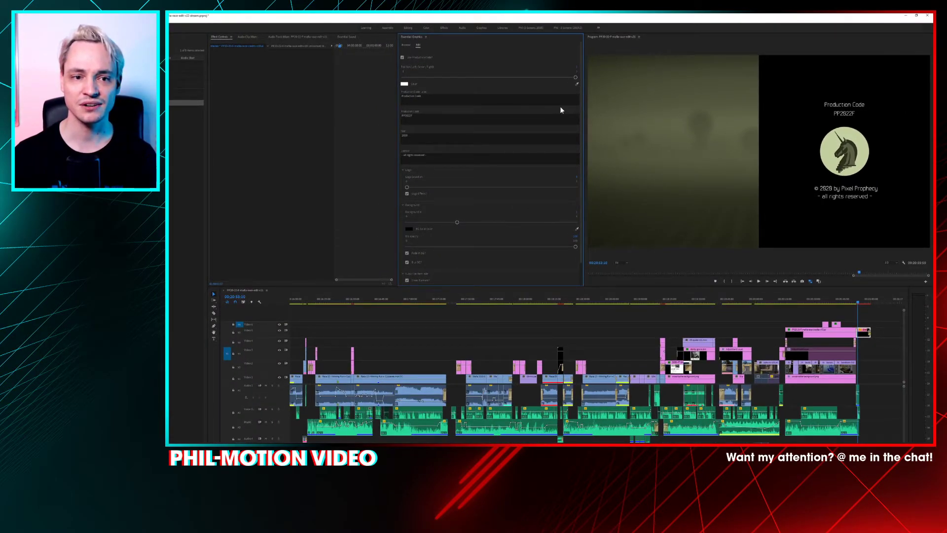
{"action": "mouse_move", "coordinate": [574, 77]}
{"action": "left_mouse_down"}
{"action": "mouse_move", "coordinate": [514, 77]}
{"action": "mouse_move", "coordinate": [565, 81]}
{"action": "left_mouse_up"}
{"action": "scroll", "coordinate": [562, 84], "scroll_direction": "down", "scroll_amount": 1}
{"action": "scroll", "coordinate": [563, 87], "scroll_direction": "up", "scroll_amount": 1}
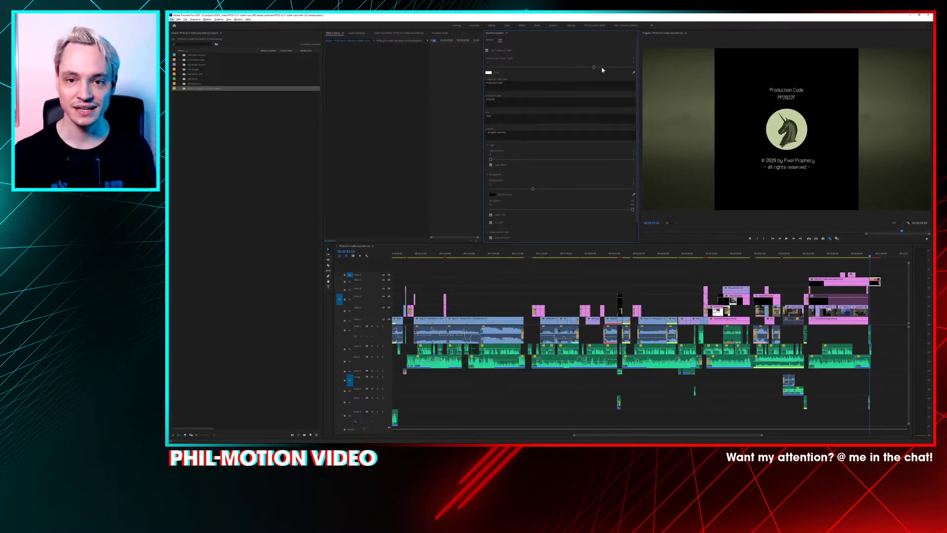
{"action": "left_click_drag", "start_coordinate": [594, 67], "coordinate": [499, 80]}
{"action": "left_click_drag", "start_coordinate": [561, 82], "coordinate": [651, 73]}
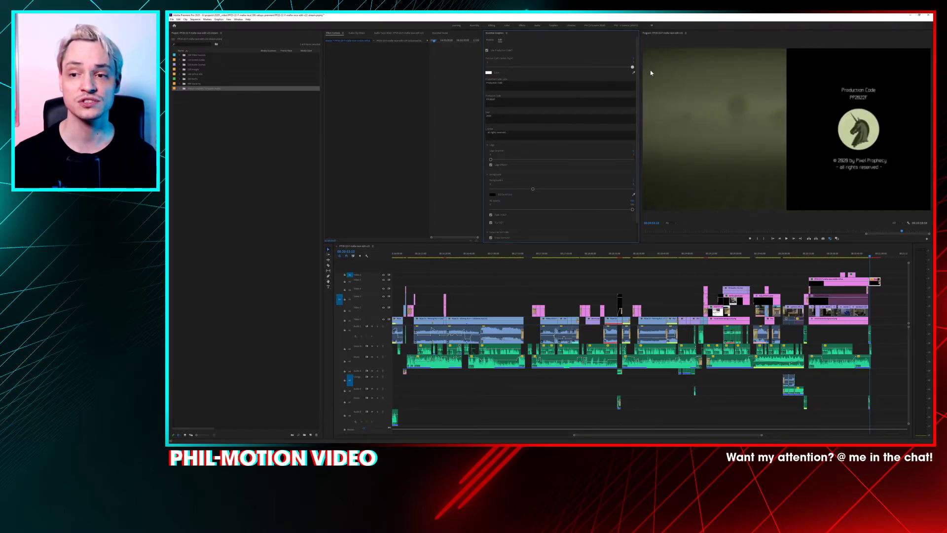
Step: Go through the end card's production code and year text fields and try the red and cyan unicorn logo
{"action": "left_click", "coordinate": [526, 87]}
{"action": "left_click", "coordinate": [520, 102]}
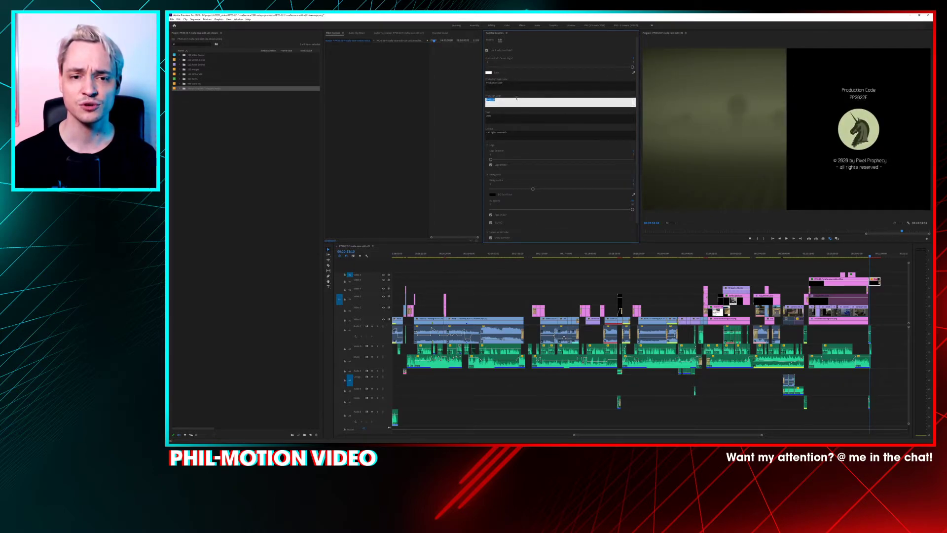
{"action": "left_click", "coordinate": [517, 116]}
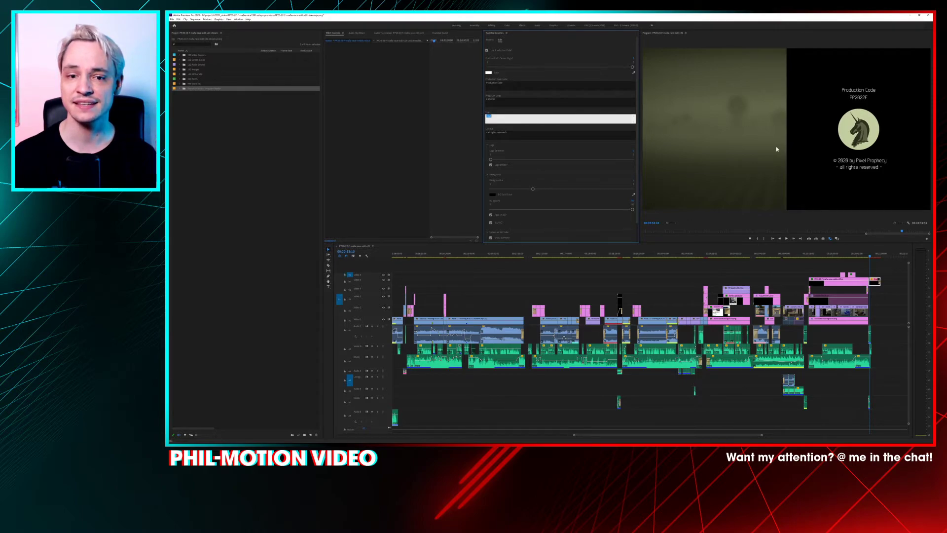
{"action": "left_click_drag", "start_coordinate": [491, 160], "coordinate": [552, 171]}
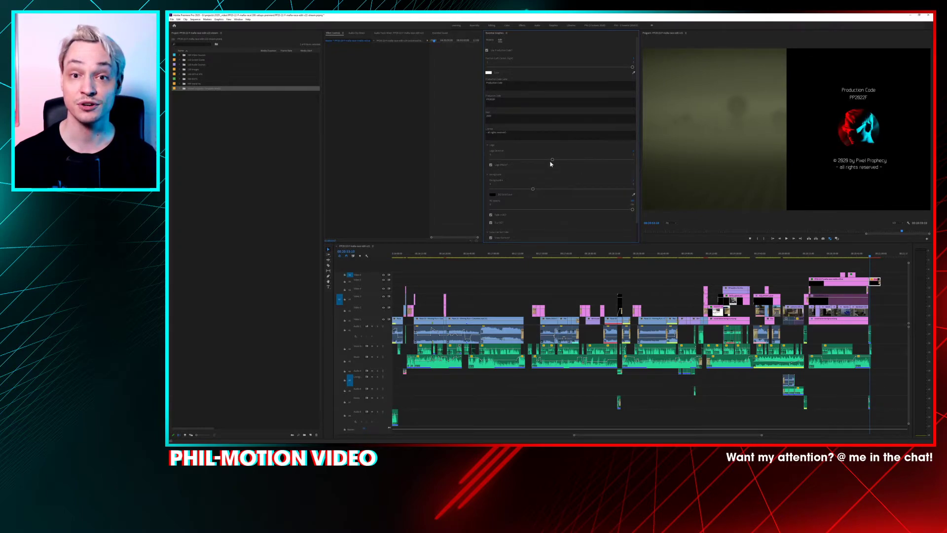
Step: Try the end card's red and cyan background with its blur off and on, and restore the original green background
{"action": "mouse_move", "coordinate": [553, 160]}
{"action": "left_mouse_down"}
{"action": "mouse_move", "coordinate": [499, 163]}
{"action": "mouse_move", "coordinate": [576, 161]}
{"action": "mouse_move", "coordinate": [504, 165]}
{"action": "mouse_move", "coordinate": [508, 191]}
{"action": "mouse_move", "coordinate": [494, 191]}
{"action": "mouse_move", "coordinate": [616, 190]}
{"action": "left_mouse_up"}
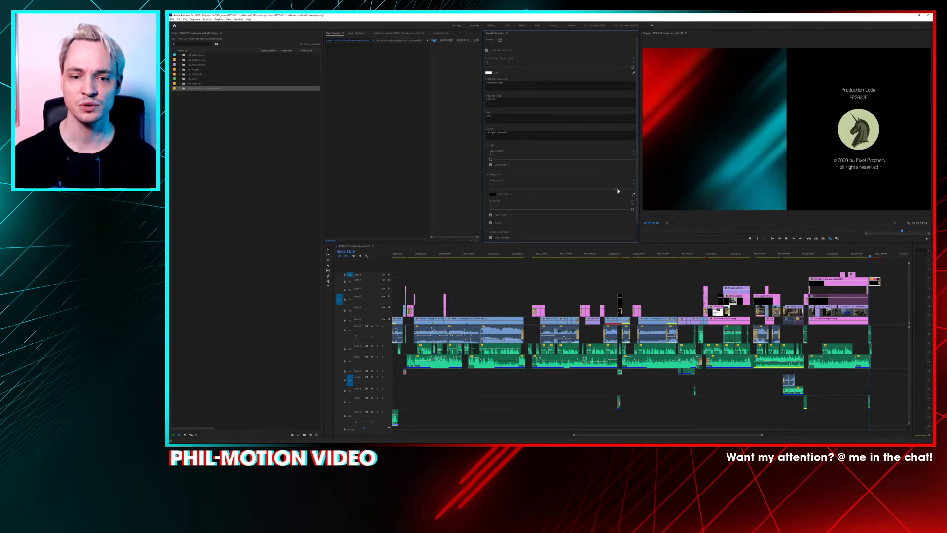
{"action": "left_click", "coordinate": [491, 223]}
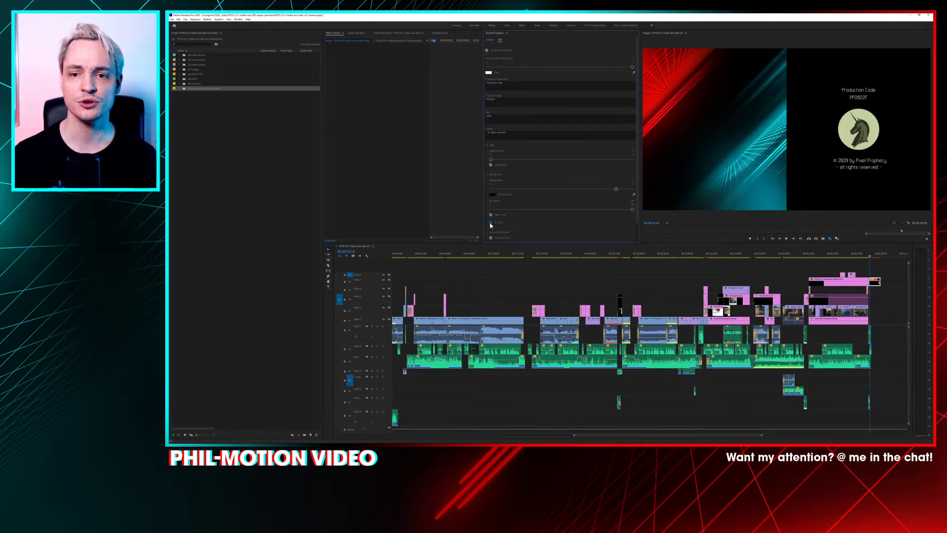
{"action": "left_click", "coordinate": [490, 223]}
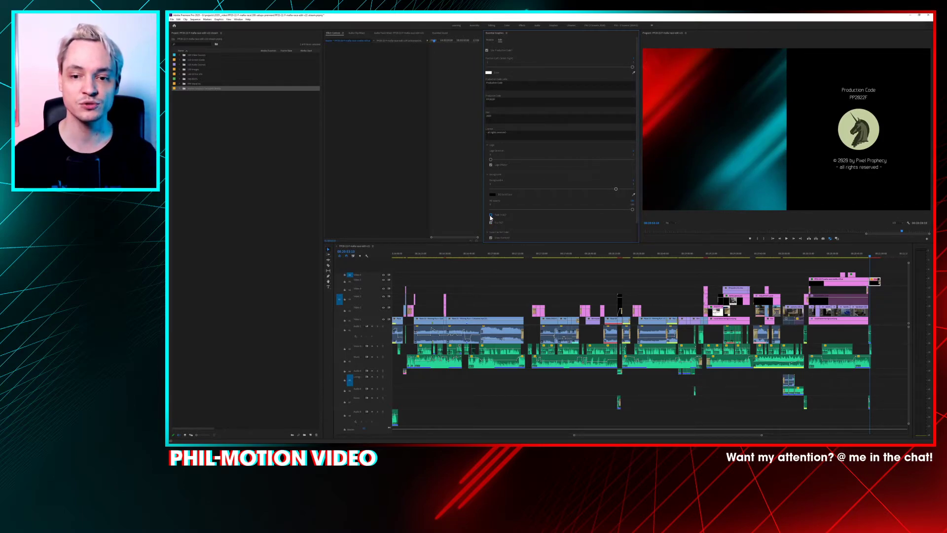
{"action": "scroll", "coordinate": [512, 224], "scroll_direction": "down", "scroll_amount": 1}
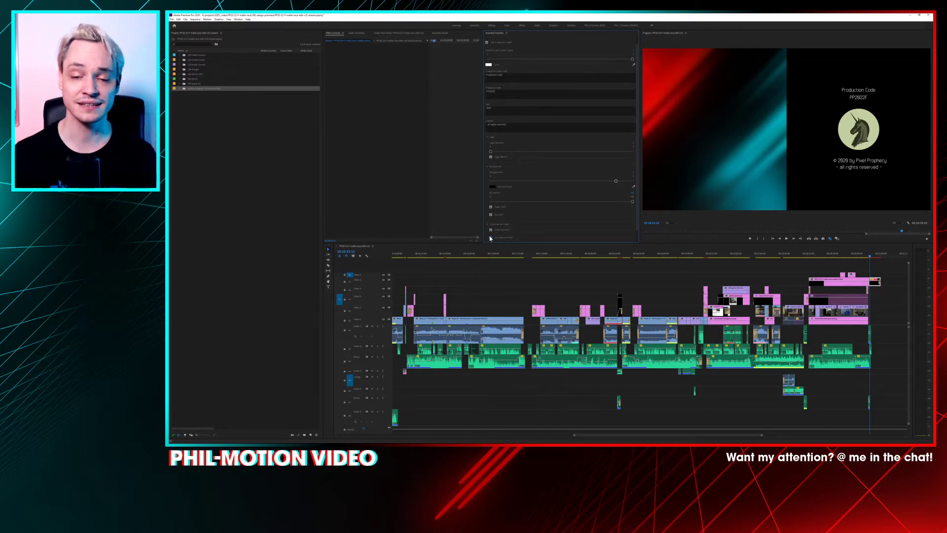
{"action": "scroll", "coordinate": [550, 188], "scroll_direction": "up", "scroll_amount": 1}
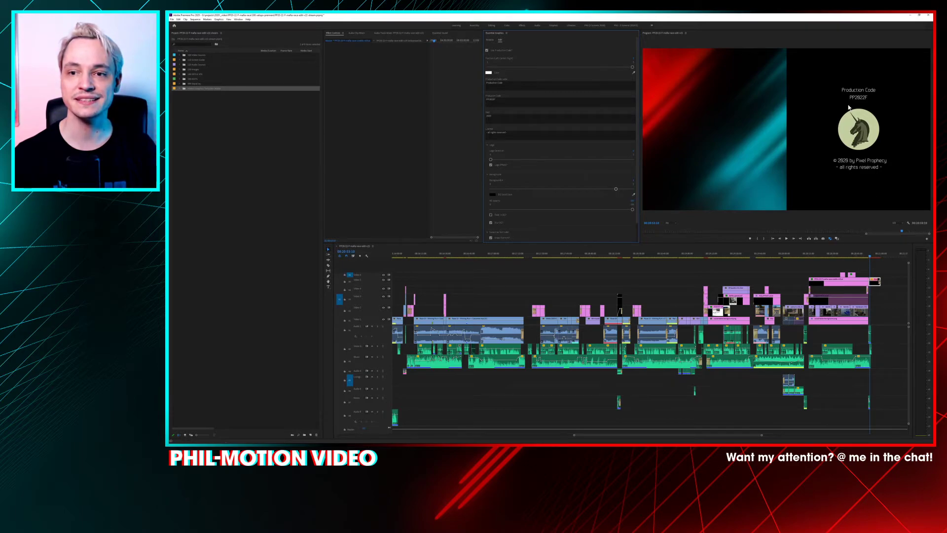
{"action": "left_click", "coordinate": [875, 280]}
{"action": "left_click", "coordinate": [871, 268]}
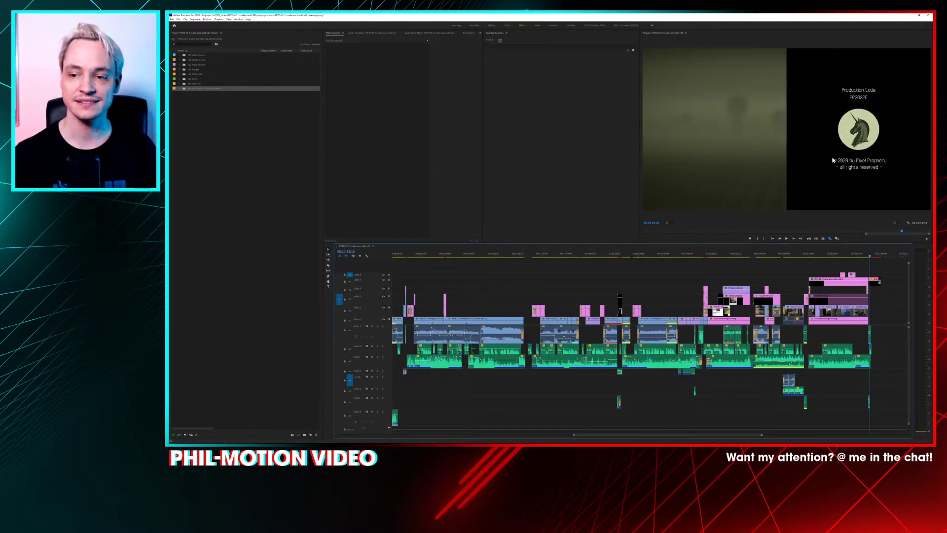
Step: Play the end card up to the HIT TO SUBSCRIBE callout and go over that moment again
{"action": "key", "text": "space"}
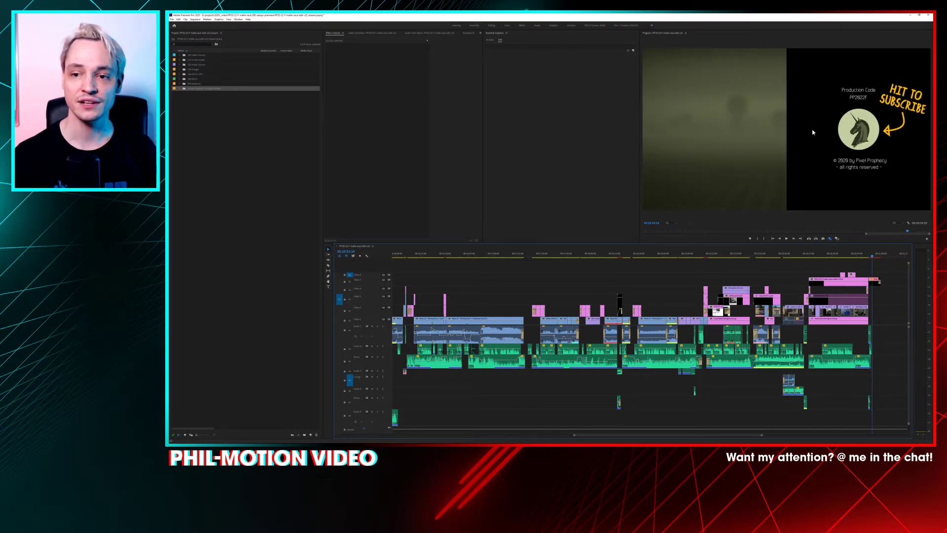
{"action": "left_click", "coordinate": [867, 257]}
{"action": "key", "text": "space"}
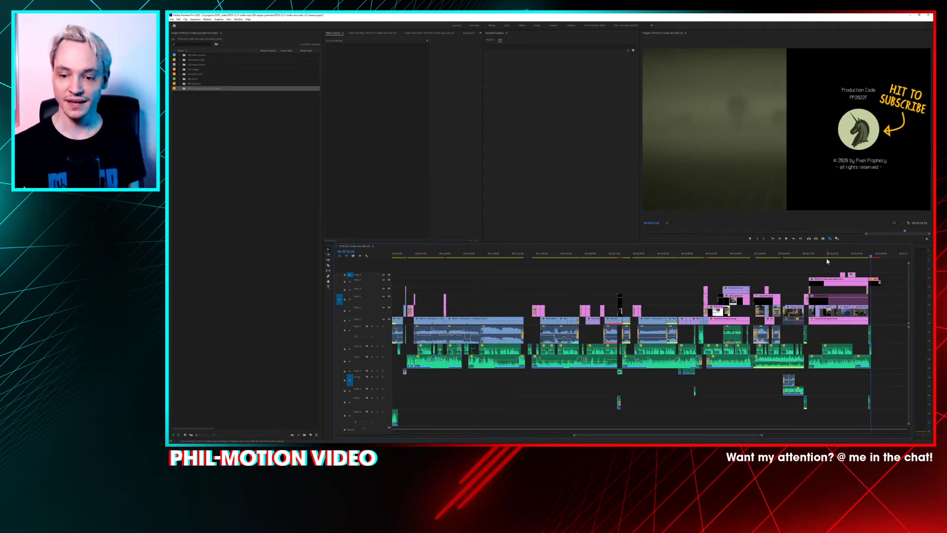
{"action": "left_click", "coordinate": [875, 257]}
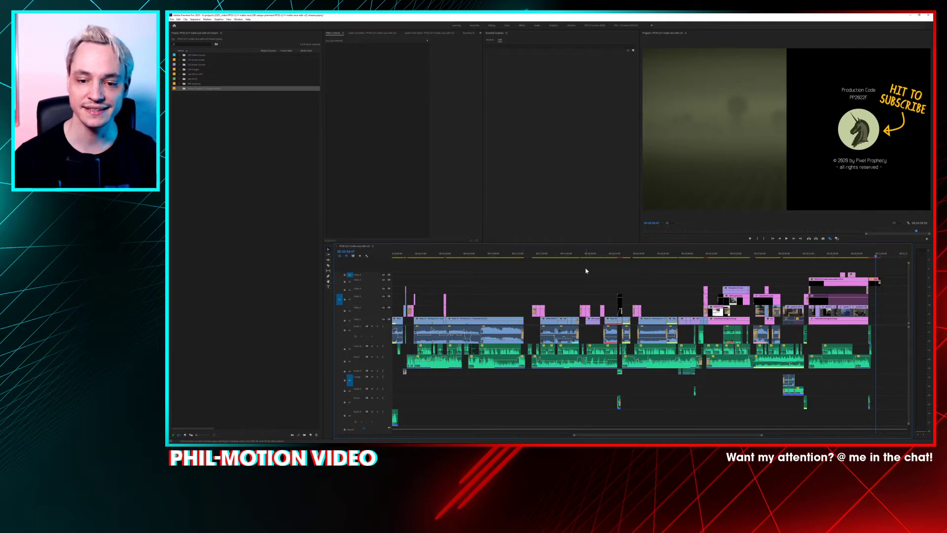
Step: Show the whole sequence on the timeline and examine the densely cut race section with its audio volume keyframes
{"action": "left_click", "coordinate": [524, 255]}
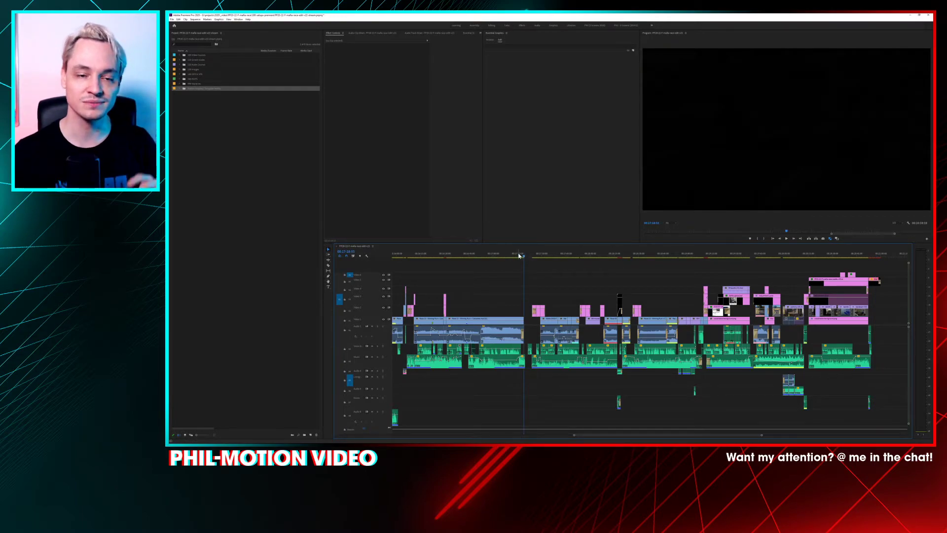
{"action": "left_click", "coordinate": [545, 283]}
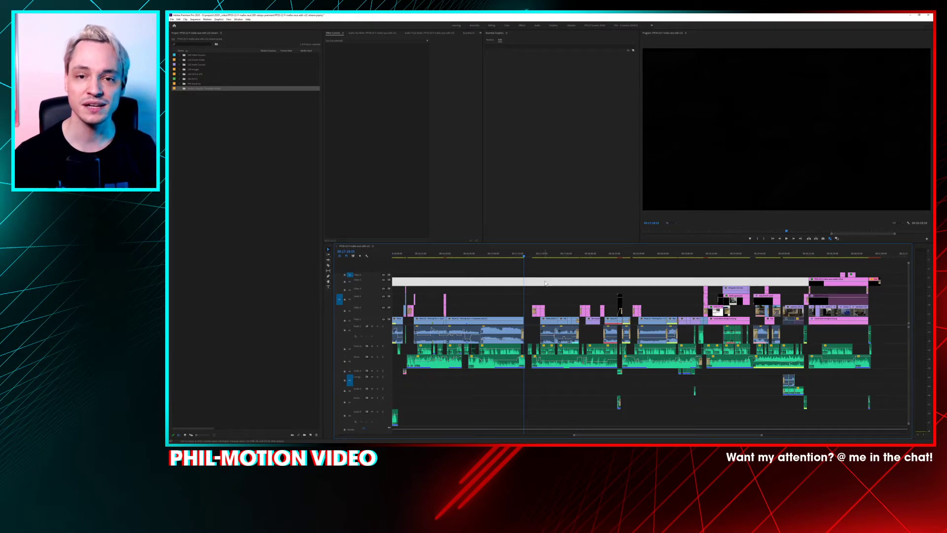
{"action": "scroll", "coordinate": [545, 283], "scroll_direction": "down", "scroll_amount": 3}
{"action": "scroll", "coordinate": [545, 283], "scroll_direction": "down", "scroll_amount": 3}
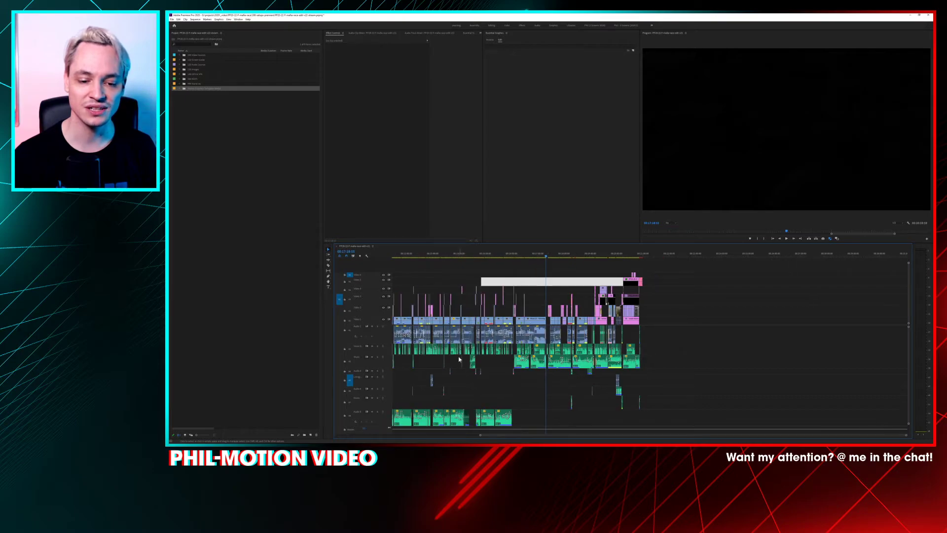
{"action": "left_click", "coordinate": [492, 257]}
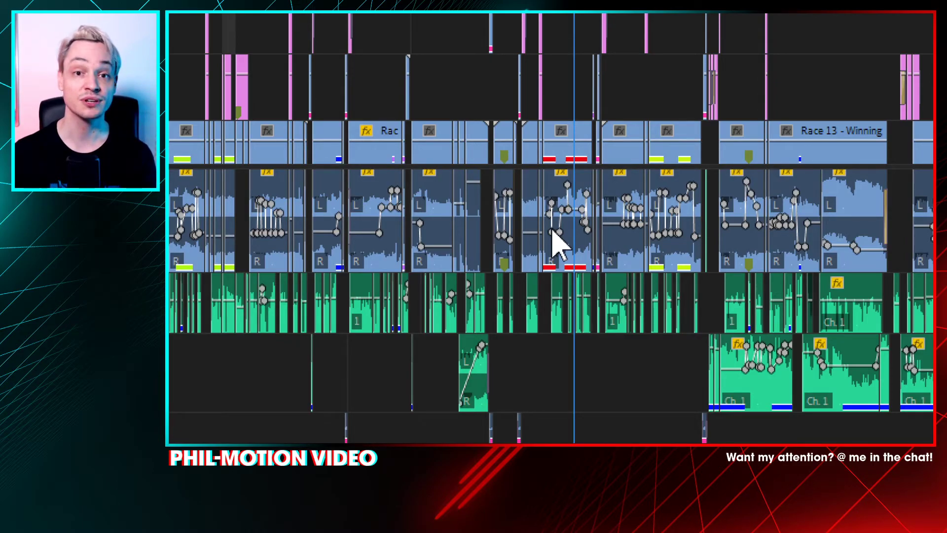
Step: Examine the lower audio tracks of the race section on the timeline and save the project
{"action": "scroll", "coordinate": [565, 264], "scroll_direction": "down", "scroll_amount": 6}
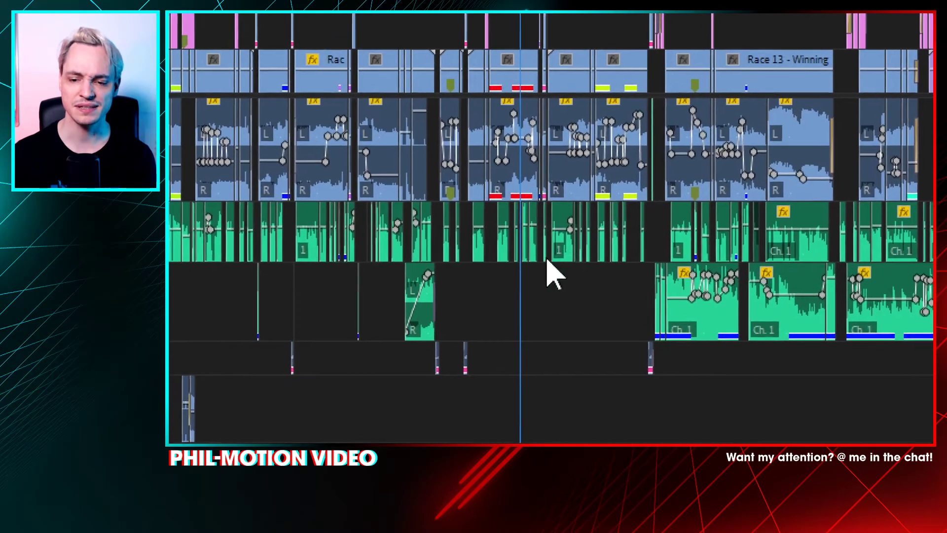
{"action": "scroll", "coordinate": [577, 291], "scroll_direction": "right", "scroll_amount": 4}
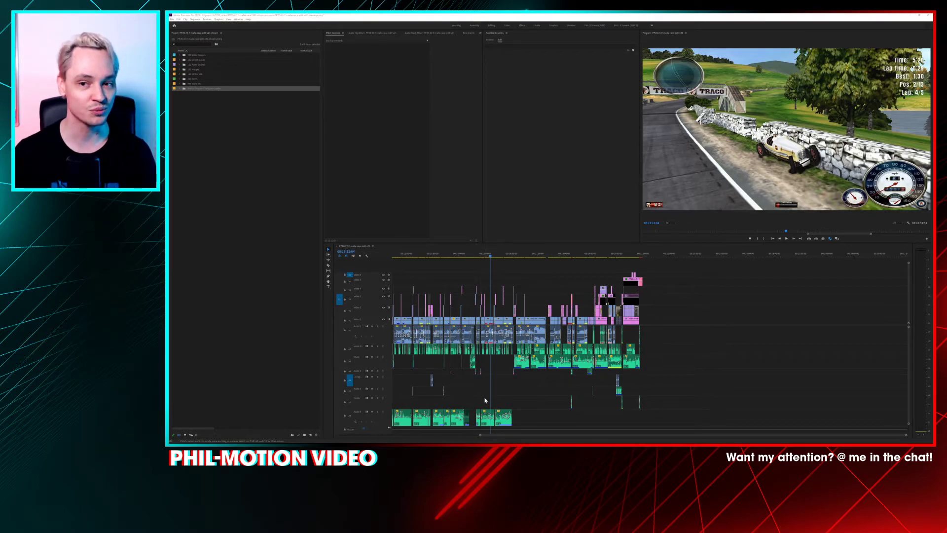
{"action": "key", "text": "ctrl+s"}
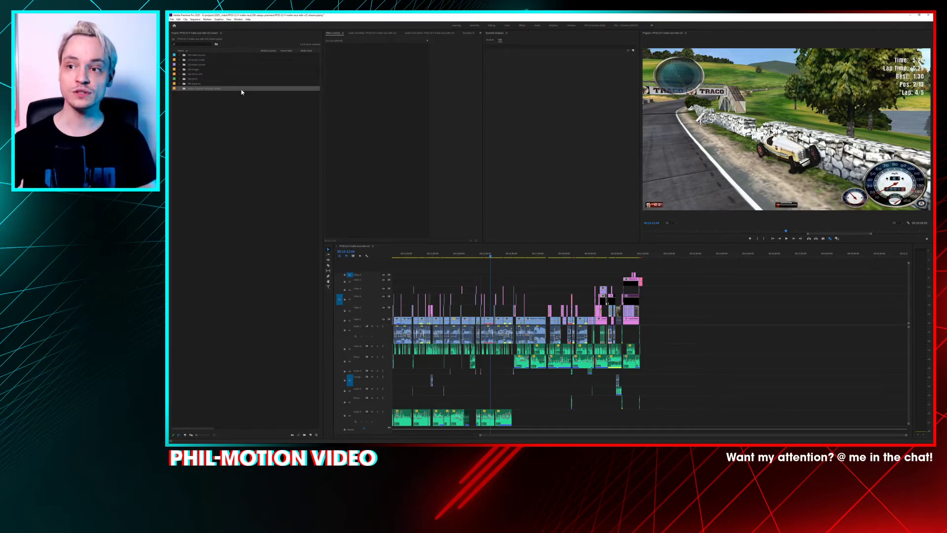
Step: Switch to the After Effects TV content project and skim its news, music video, supermarket and Mario clips
{"action": "left_click", "coordinate": [908, 16]}
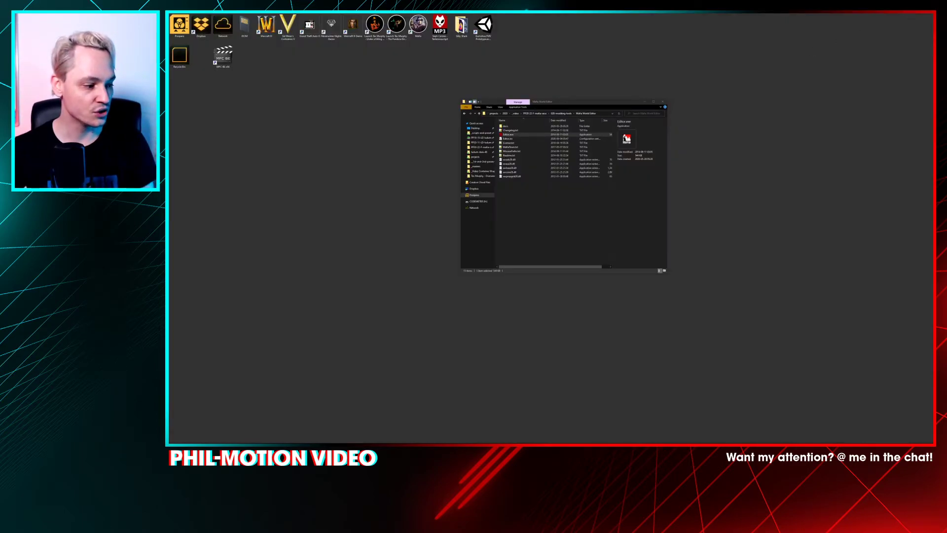
{"action": "key", "text": "alt+Tab"}
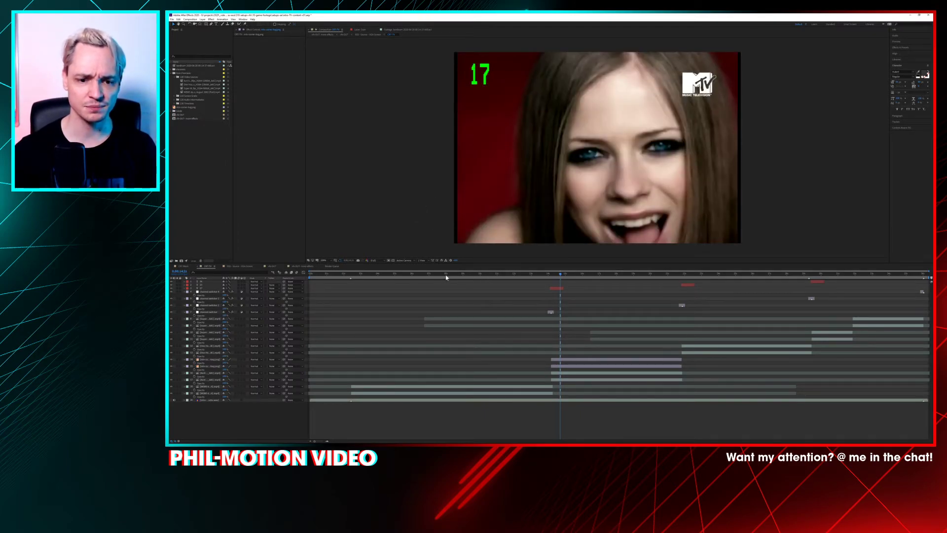
{"action": "left_click", "coordinate": [433, 274]}
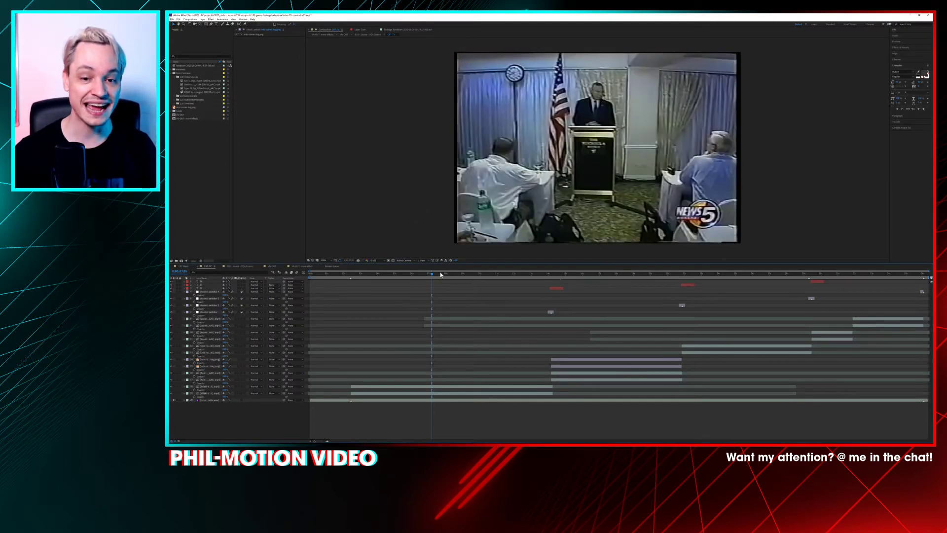
{"action": "left_click_drag", "start_coordinate": [447, 275], "coordinate": [537, 278]}
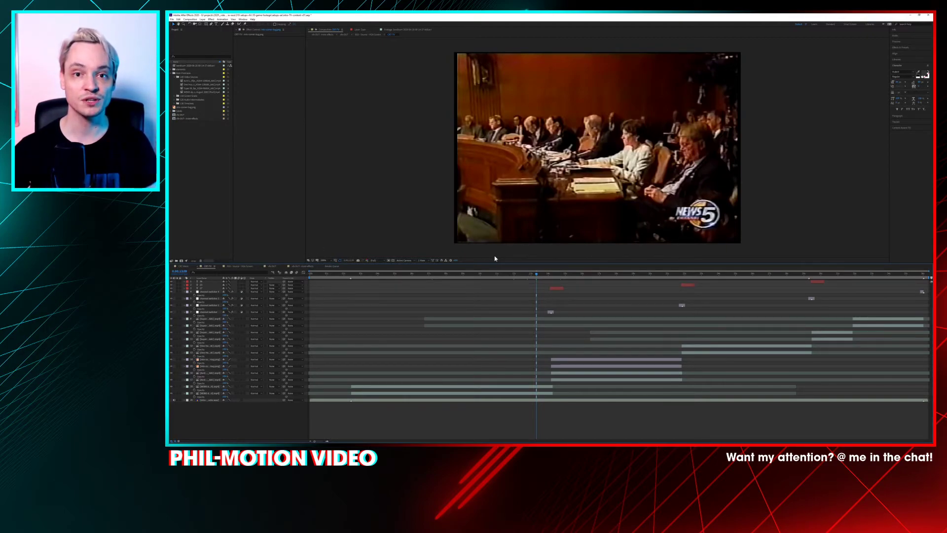
{"action": "left_click", "coordinate": [626, 274]}
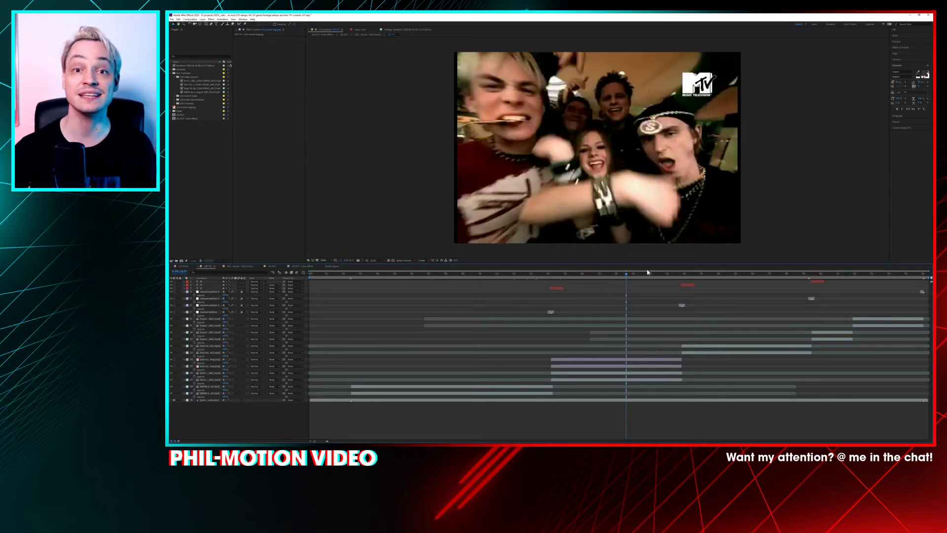
{"action": "left_click", "coordinate": [658, 273]}
{"action": "left_click", "coordinate": [722, 273]}
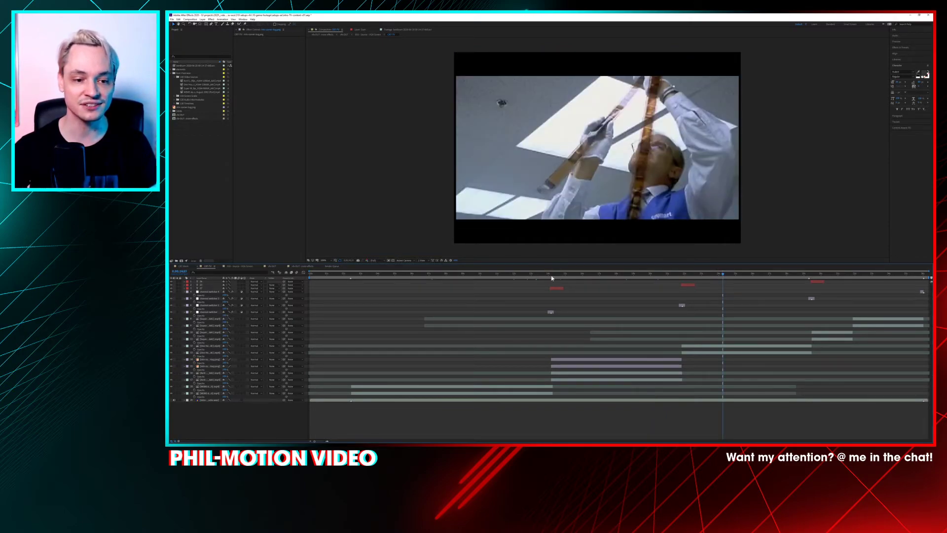
{"action": "left_click", "coordinate": [842, 276]}
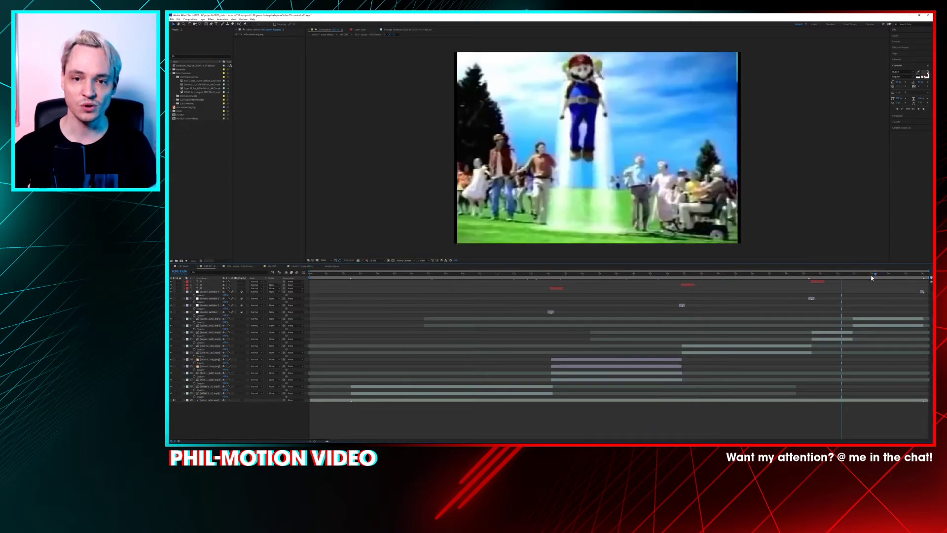
{"action": "left_click", "coordinate": [875, 275]}
{"action": "left_click", "coordinate": [540, 274]}
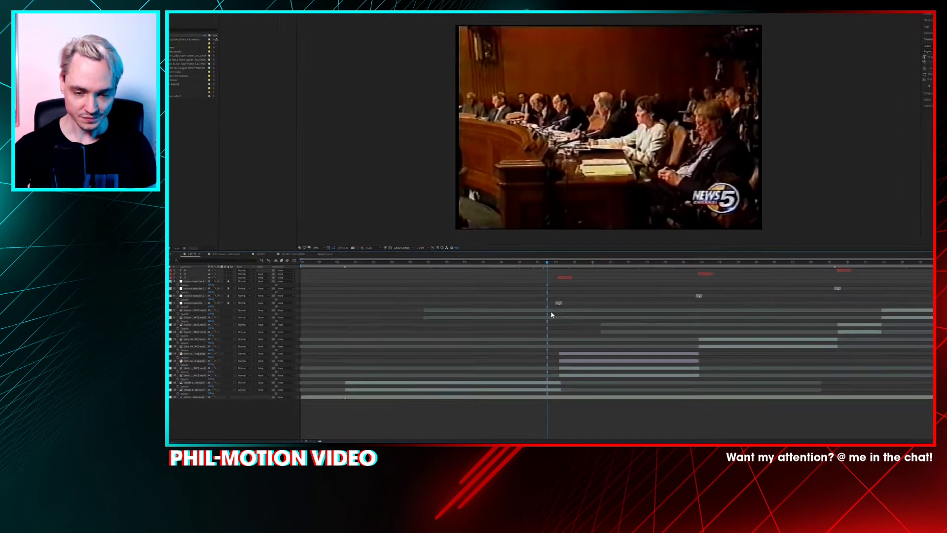
Step: Step frame by frame through the News 5 clip's rolling-picture transition into the TV static
{"action": "left_click", "coordinate": [553, 262]}
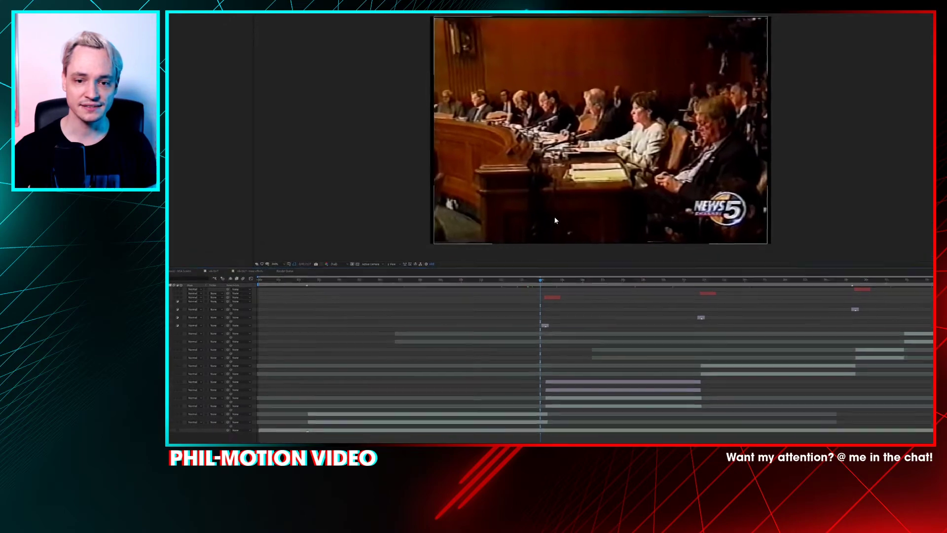
{"action": "key", "text": "Page_Down"}
{"action": "key", "text": "Page_Down"}
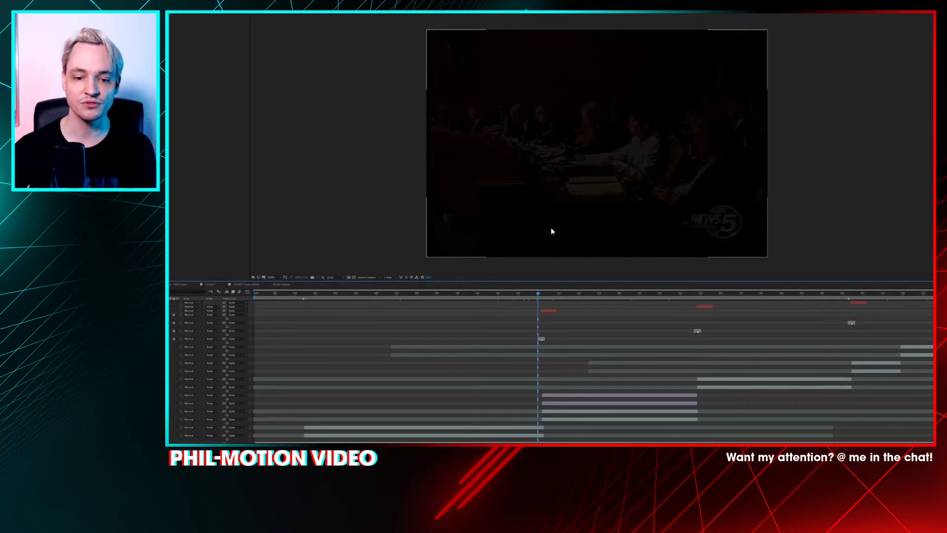
{"action": "key", "text": "Page_Down"}
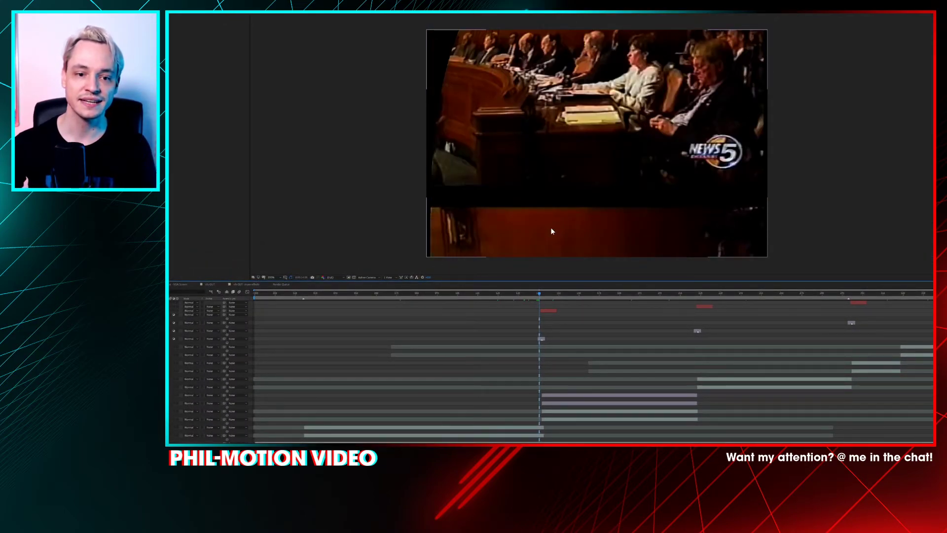
{"action": "key", "text": "Page_Up"}
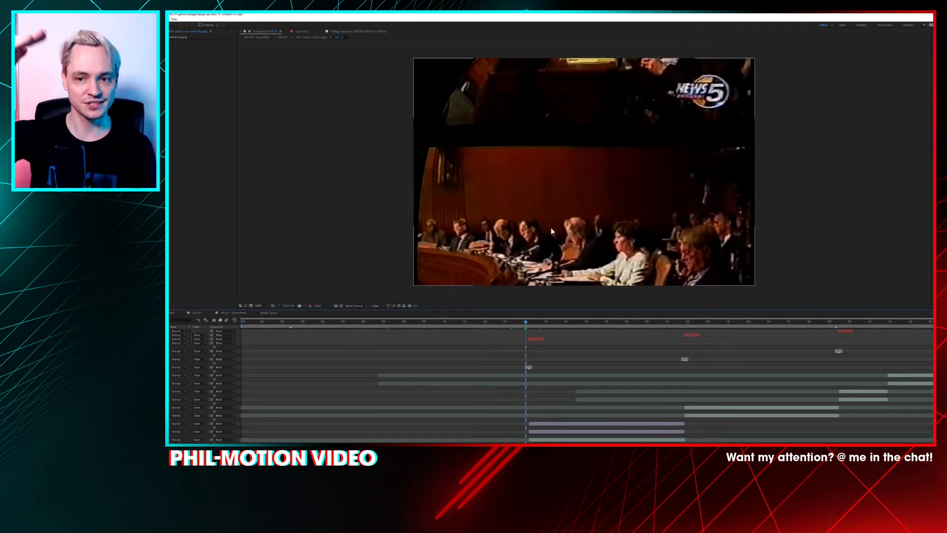
{"action": "key", "text": "Page_Down"}
{"action": "key", "text": "Page_Down"}
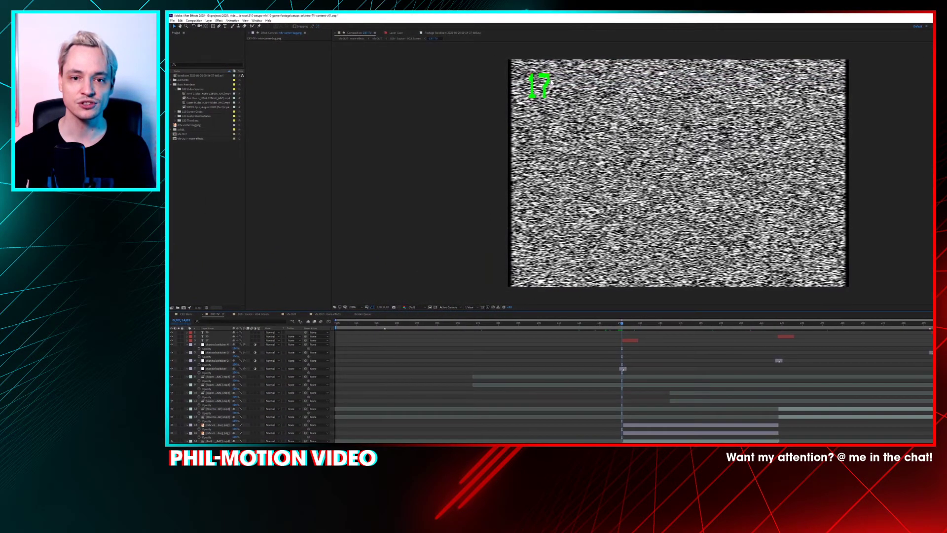
Step: Step frame by frame from the static with channel number 17 into the MTV music video
{"action": "key", "text": "Page_Down"}
{"action": "key", "text": "Page_Down"}
{"action": "key", "text": "Page_Down"}
{"action": "key", "text": "Page_Down"}
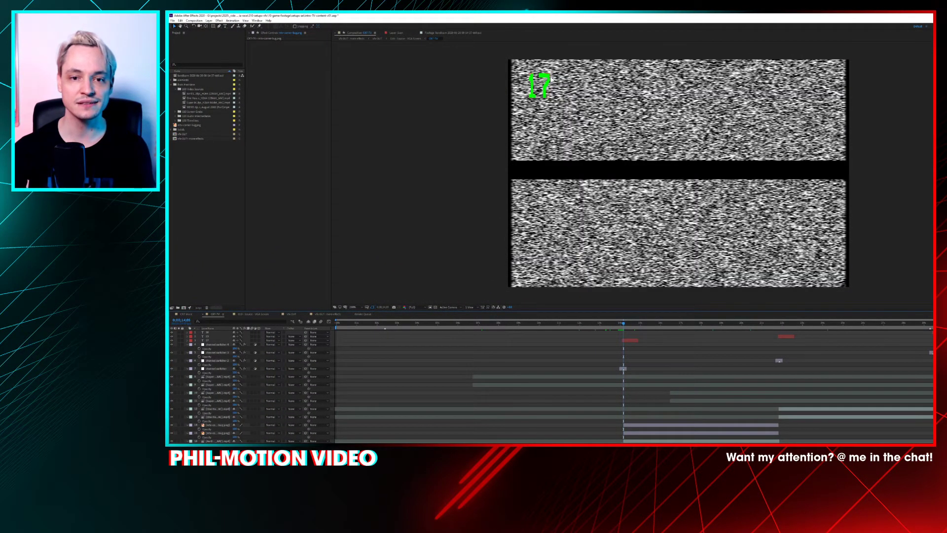
{"action": "key", "text": "Page_Down"}
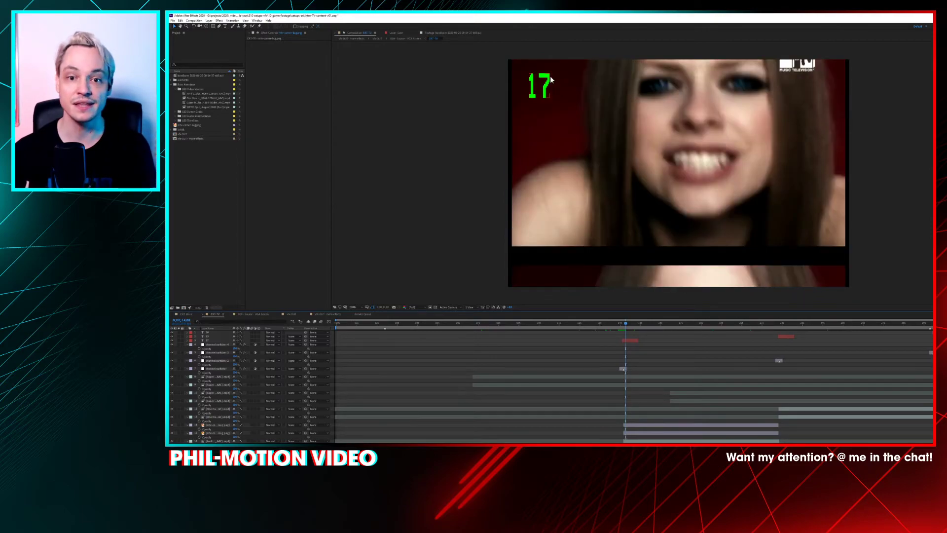
{"action": "key", "text": "Page_Down"}
{"action": "key", "text": "Page_Down"}
{"action": "key", "text": "Page_Down"}
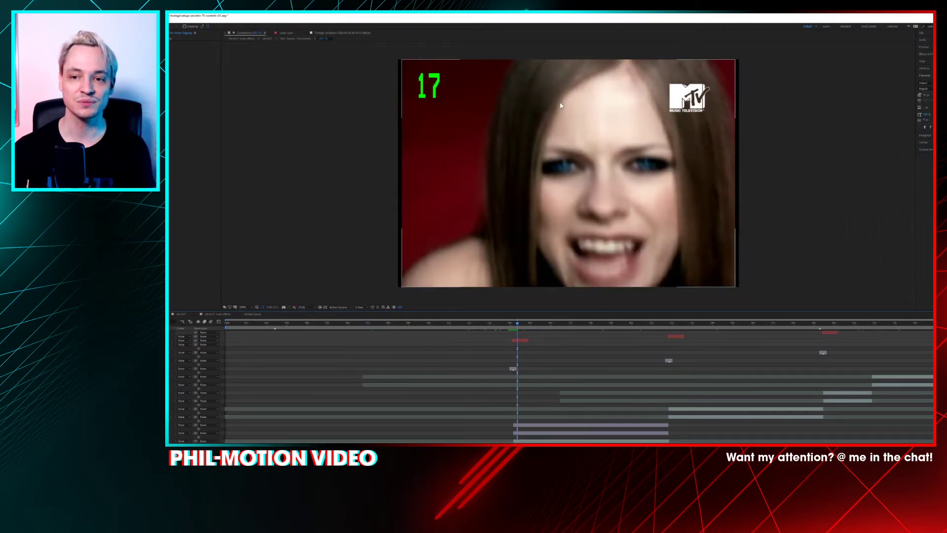
Step: Select the MTV logo over the music video and step through the following frames with the channel number 17
{"action": "left_click", "coordinate": [794, 112]}
{"action": "key", "text": "Page_Down"}
{"action": "key", "text": "Page_Down"}
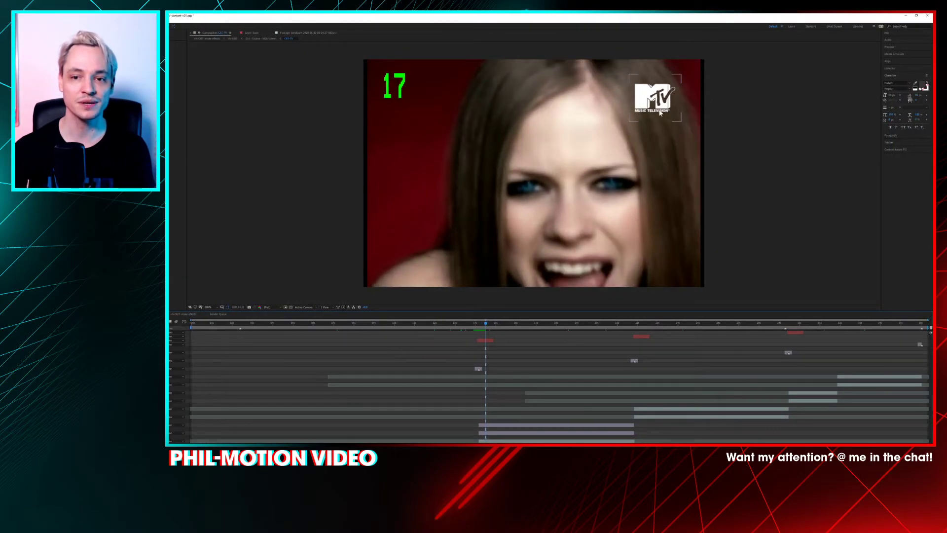
{"action": "key", "text": "Page_Down"}
{"action": "key", "text": "Page_Down"}
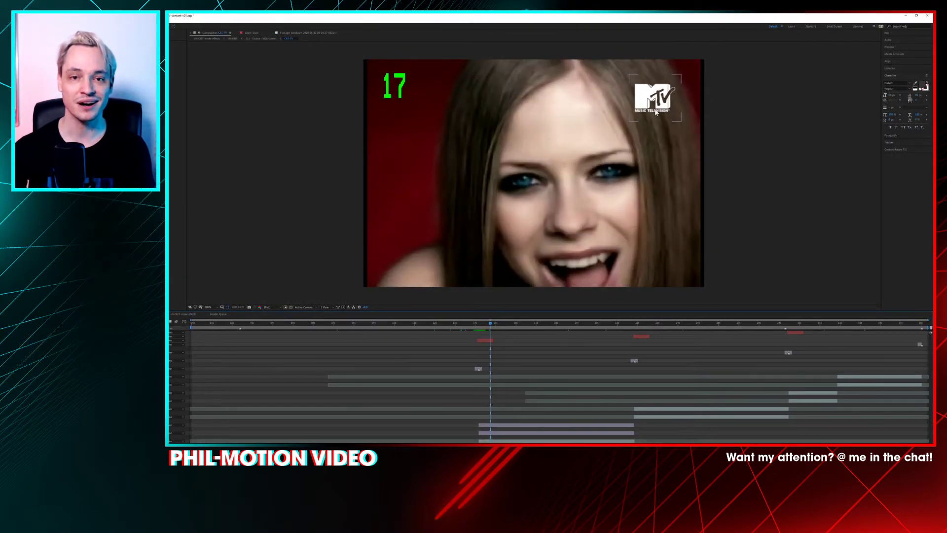
{"action": "key", "text": "Page_Down"}
{"action": "key", "text": "Page_Down"}
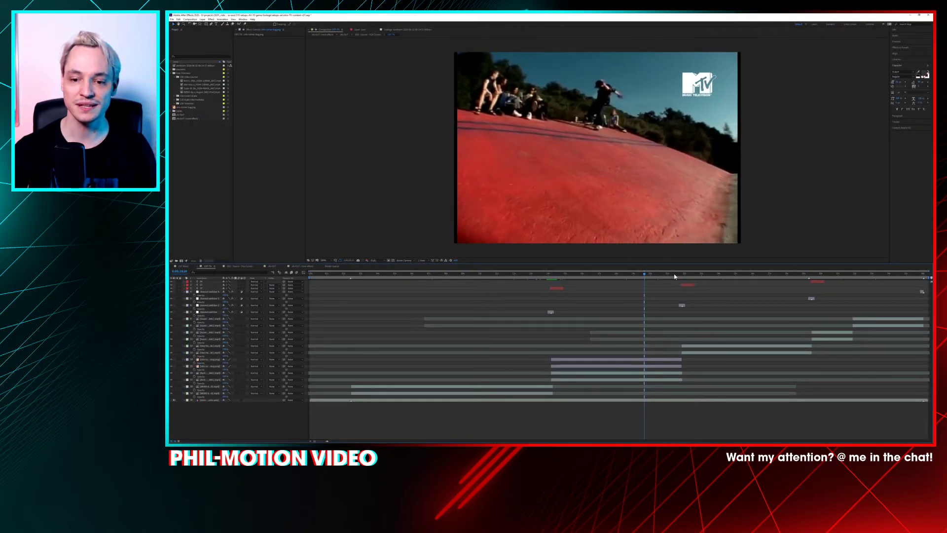
Step: Scrub from the music video through the supermarket clip and go back over the channel change between them
{"action": "left_click_drag", "start_coordinate": [674, 274], "coordinate": [793, 287]}
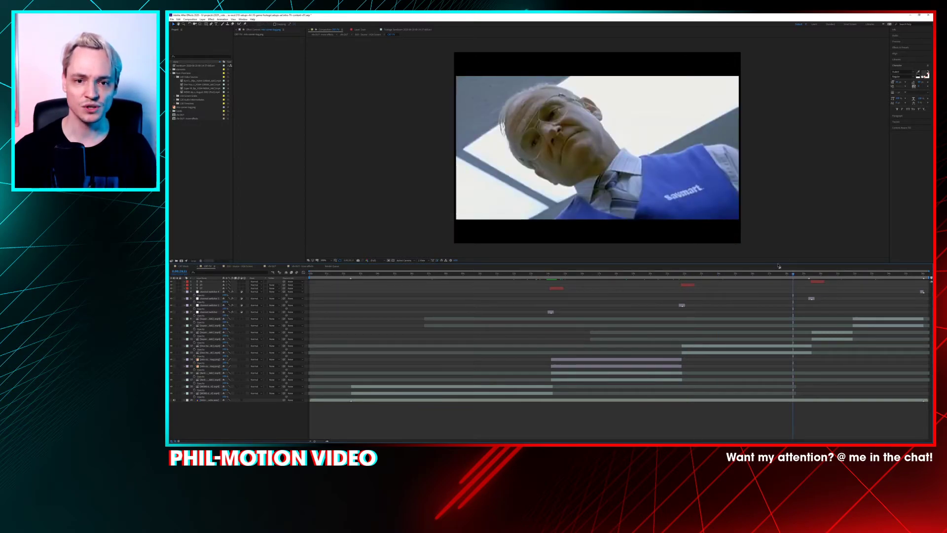
{"action": "left_click", "coordinate": [679, 275]}
{"action": "left_click_drag", "start_coordinate": [680, 276], "coordinate": [695, 274]}
Step: View the nested TV composition, open the screen-effect composition and examine its coloured pixel stripes over the music video
{"action": "left_click", "coordinate": [234, 266]}
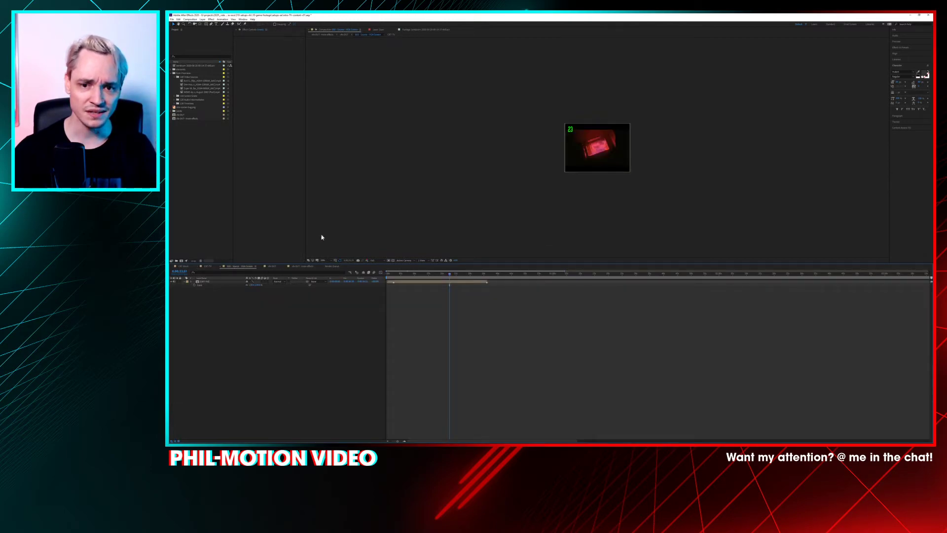
{"action": "scroll", "coordinate": [459, 193], "scroll_direction": "up", "scroll_amount": 3}
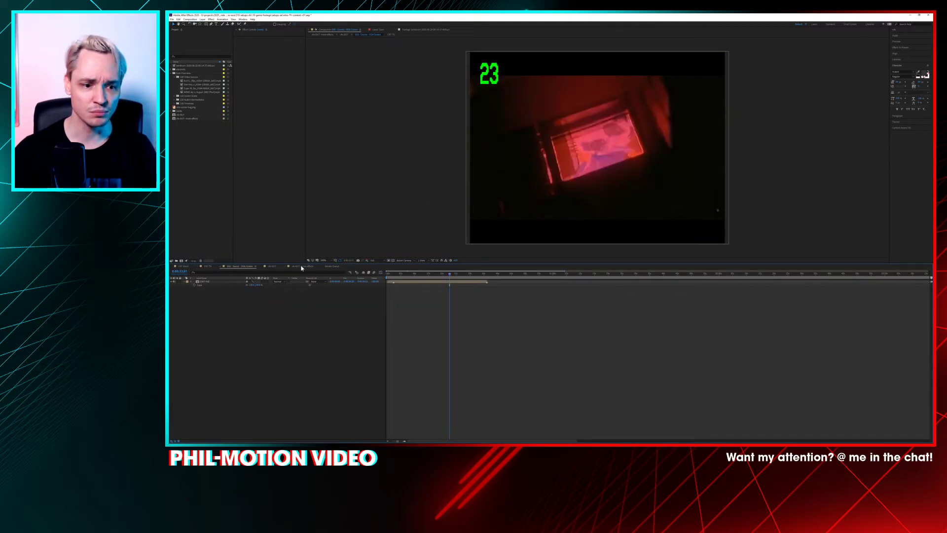
{"action": "left_click", "coordinate": [301, 266]}
{"action": "scroll", "coordinate": [384, 170], "scroll_direction": "down", "scroll_amount": 2}
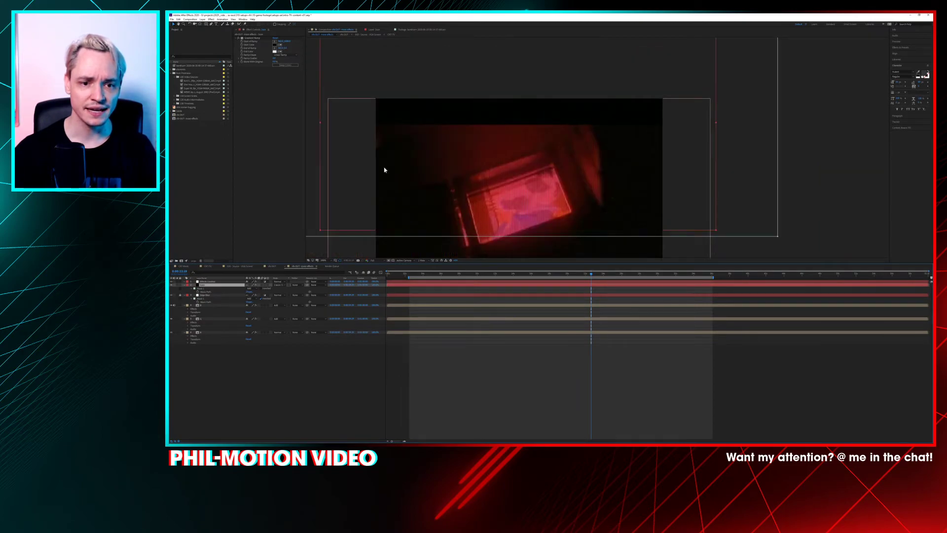
{"action": "scroll", "coordinate": [457, 131], "scroll_direction": "up", "scroll_amount": 3}
{"action": "left_click", "coordinate": [533, 274]}
{"action": "scroll", "coordinate": [462, 119], "scroll_direction": "up", "scroll_amount": 4}
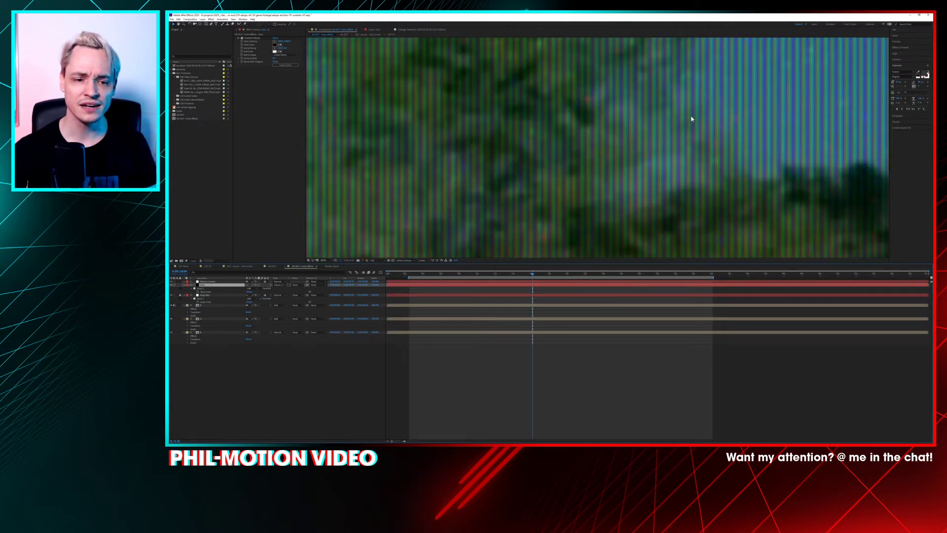
{"action": "scroll", "coordinate": [696, 114], "scroll_direction": "down", "scroll_amount": 4}
{"action": "scroll", "coordinate": [597, 111], "scroll_direction": "up", "scroll_amount": 3}
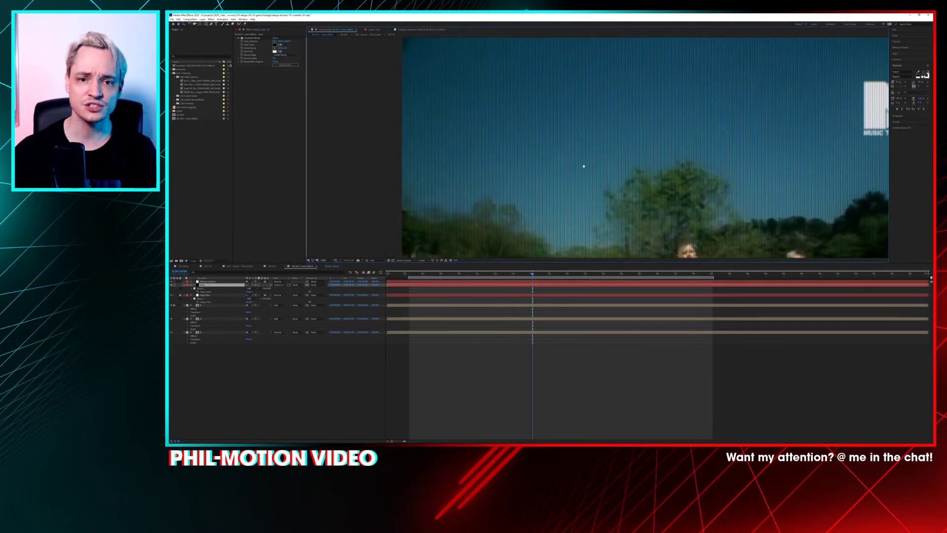
Step: Deselect the layer and inspect the striped screen effect on the MTV logo, close up and in full frame
{"action": "left_click", "coordinate": [256, 361]}
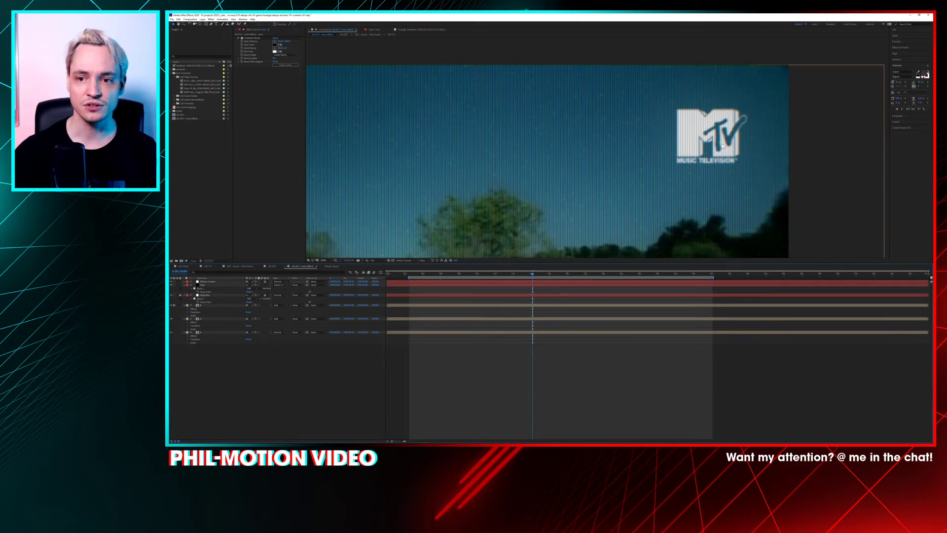
{"action": "scroll", "coordinate": [693, 157], "scroll_direction": "up", "scroll_amount": 5}
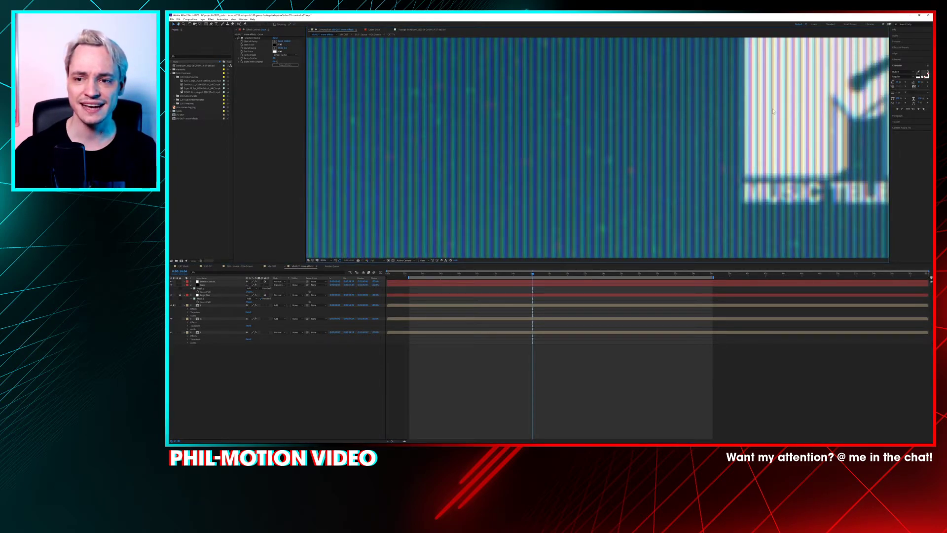
{"action": "scroll", "coordinate": [781, 110], "scroll_direction": "down", "scroll_amount": 3}
{"action": "scroll", "coordinate": [784, 111], "scroll_direction": "down", "scroll_amount": 3}
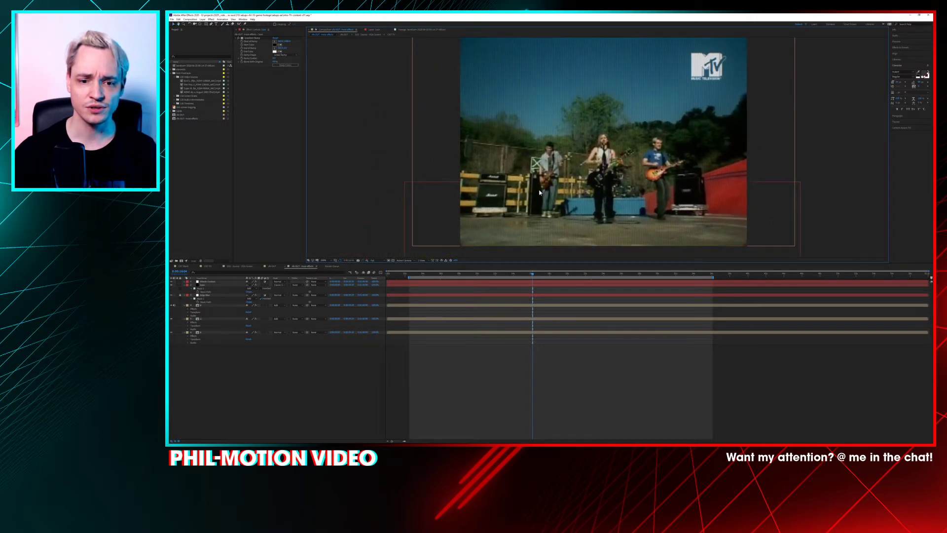
{"action": "left_click_drag", "start_coordinate": [392, 216], "coordinate": [386, 230]}
Step: Compare the clean TV content composition with the screen-effect version of the same band shot up close
{"action": "left_click", "coordinate": [204, 267]}
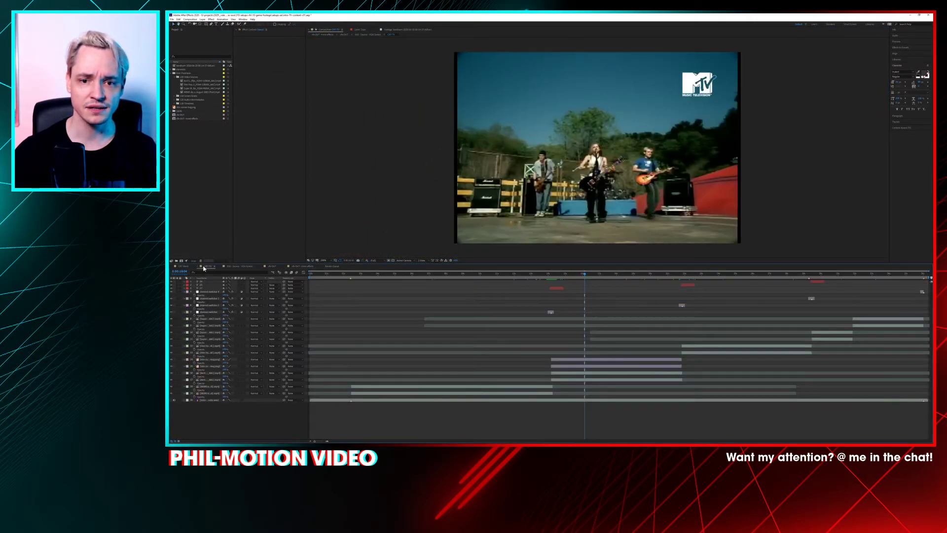
{"action": "scroll", "coordinate": [543, 126], "scroll_direction": "up", "scroll_amount": 1}
{"action": "left_click_drag", "start_coordinate": [539, 121], "coordinate": [543, 171]}
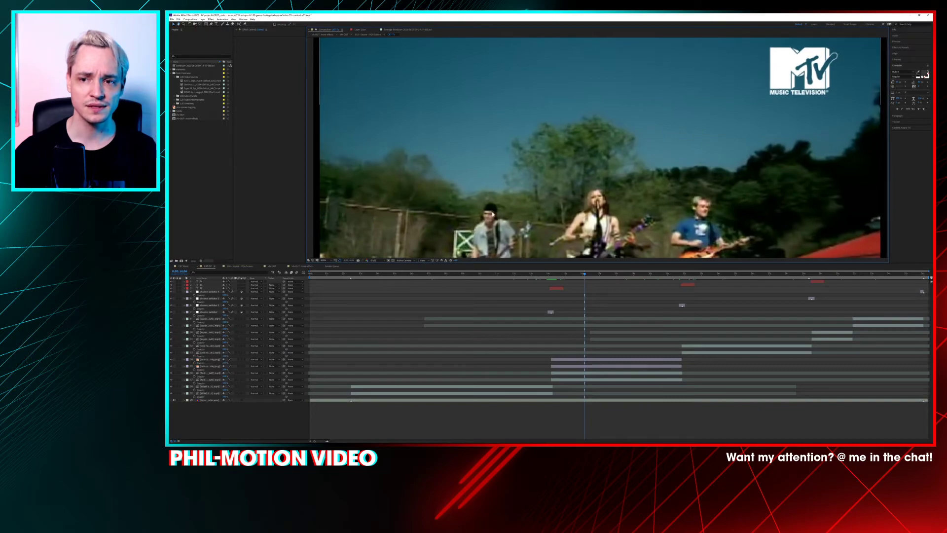
{"action": "left_click", "coordinate": [303, 266]}
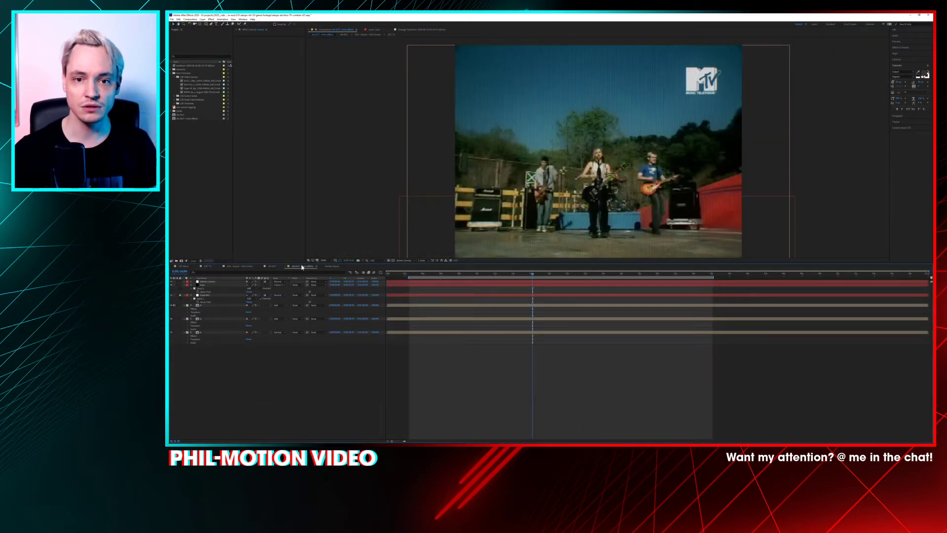
{"action": "scroll", "coordinate": [515, 162], "scroll_direction": "up", "scroll_amount": 1}
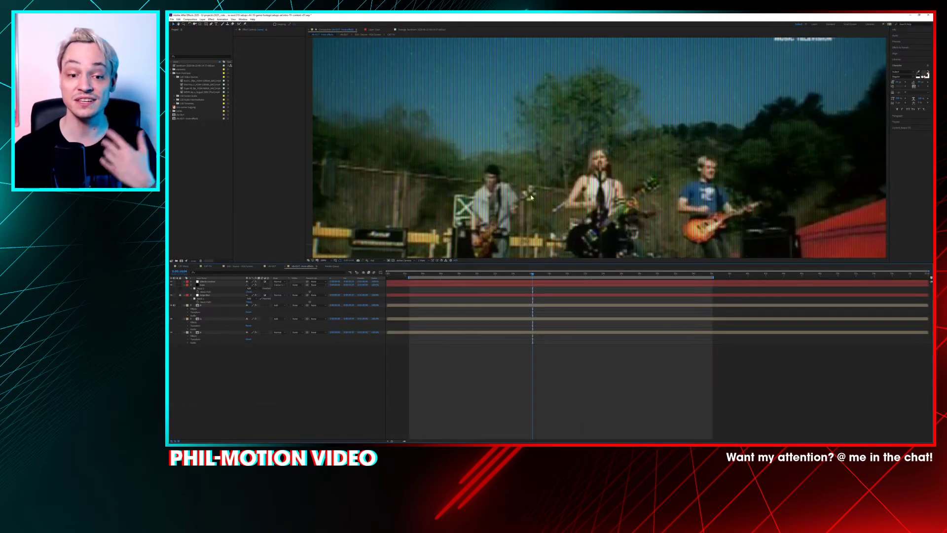
Step: Scrub the screen-effect composition through the glasses close-up to the childhood photo shot and examine its coloured stripes up close
{"action": "left_click_drag", "start_coordinate": [542, 274], "coordinate": [608, 274]}
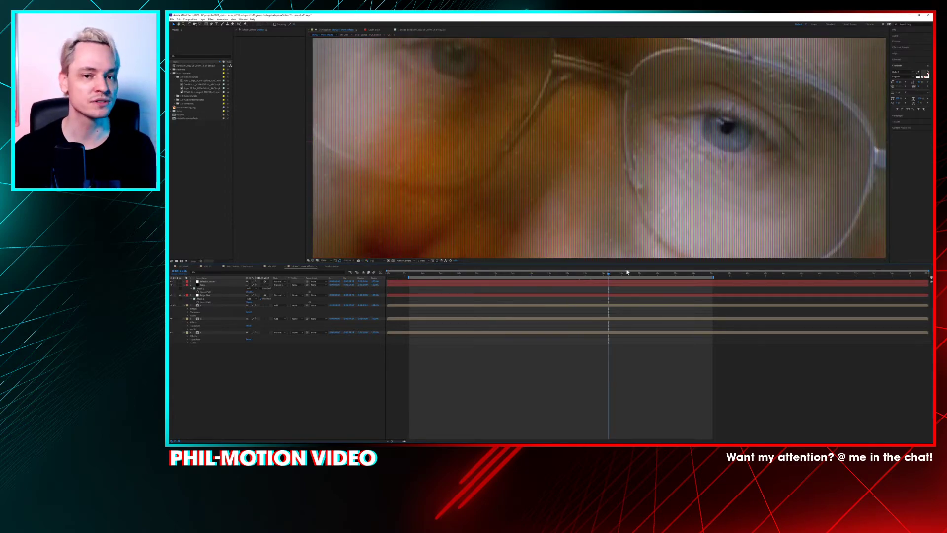
{"action": "left_click", "coordinate": [633, 274]}
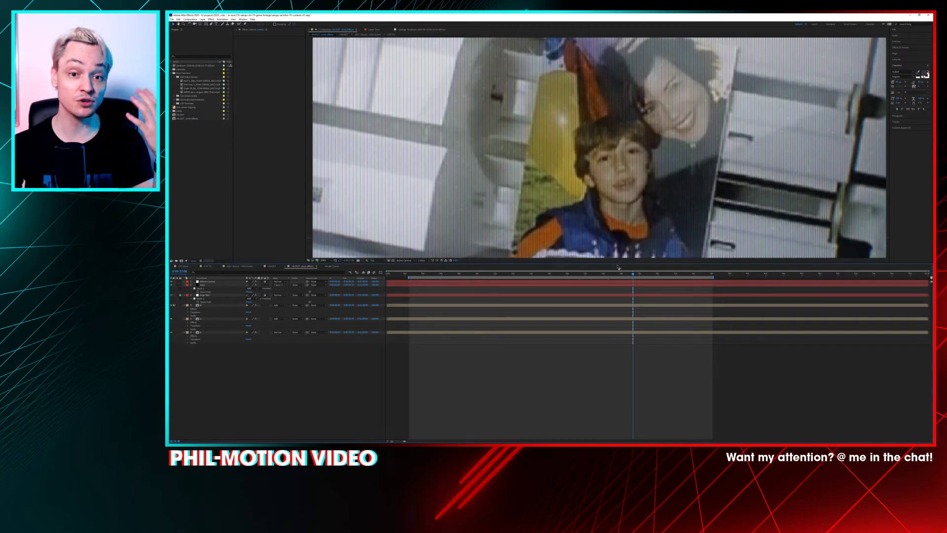
{"action": "scroll", "coordinate": [500, 196], "scroll_direction": "up", "scroll_amount": 6}
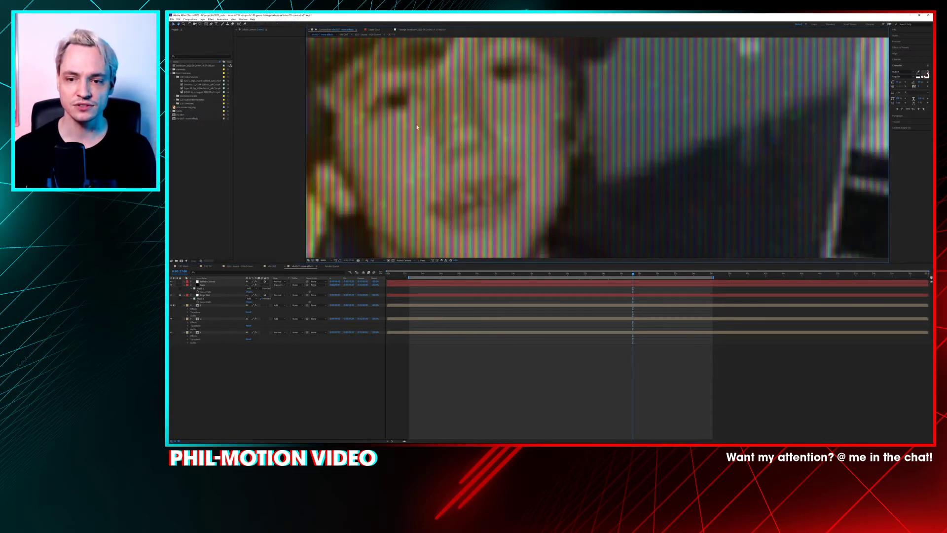
{"action": "left_click_drag", "start_coordinate": [670, 213], "coordinate": [547, 102]}
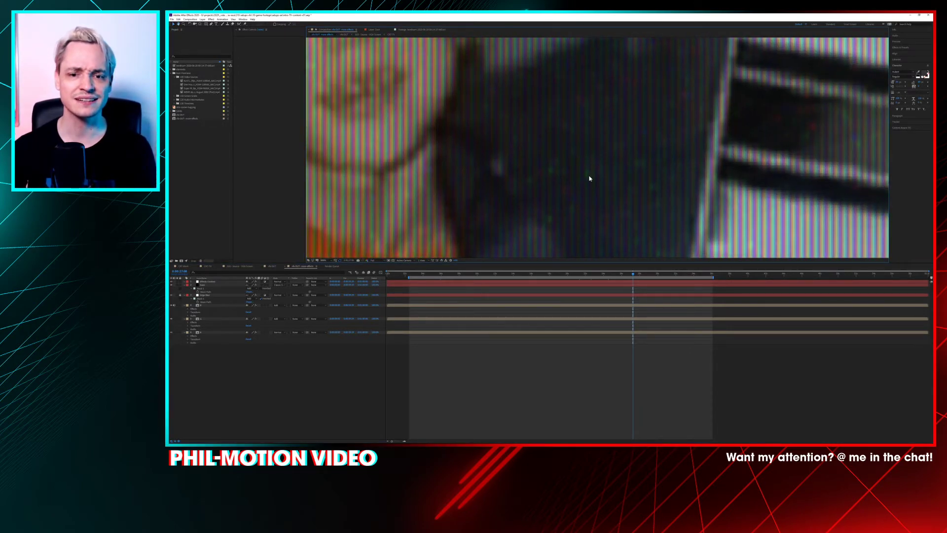
{"action": "key", "text": "space"}
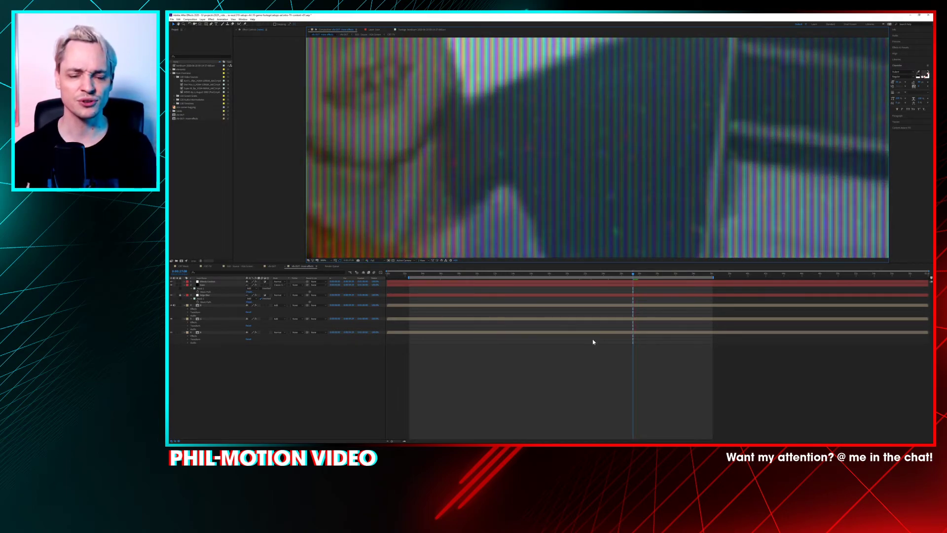
{"action": "left_click", "coordinate": [634, 273]}
{"action": "left_click", "coordinate": [636, 275]}
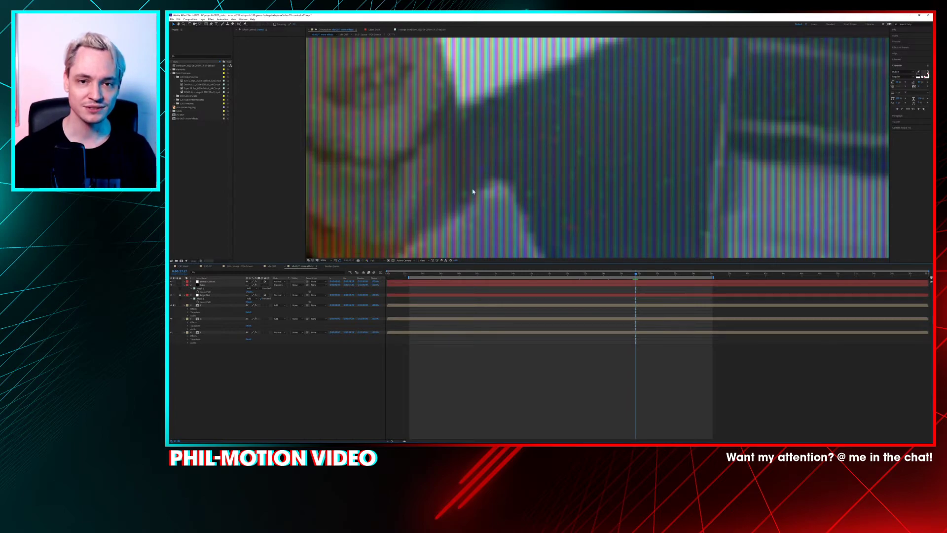
Step: Open the nested screen composition and its CRT Mask composition, and view the aperture grille layer's red, green and blue stripes
{"action": "double_click", "coordinate": [199, 305]}
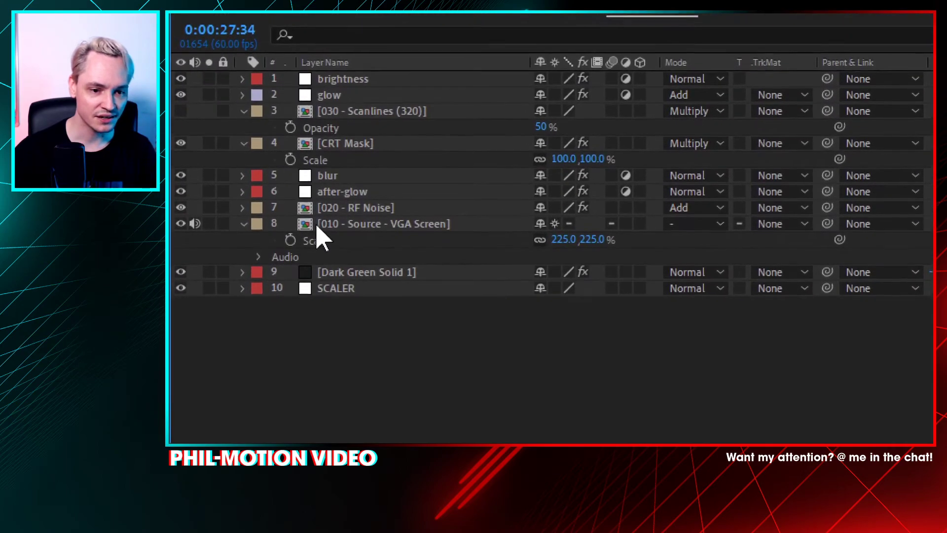
{"action": "double_click", "coordinate": [306, 143]}
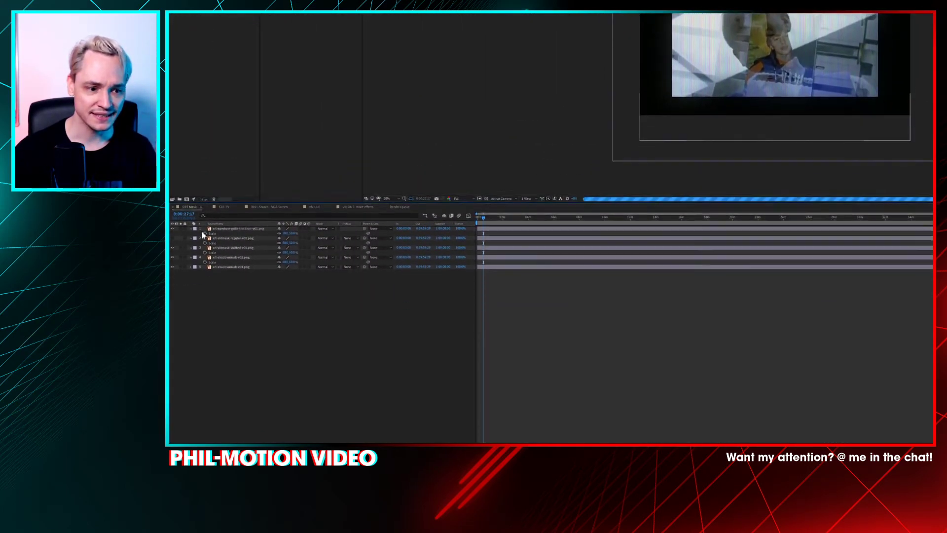
{"action": "double_click", "coordinate": [211, 229]}
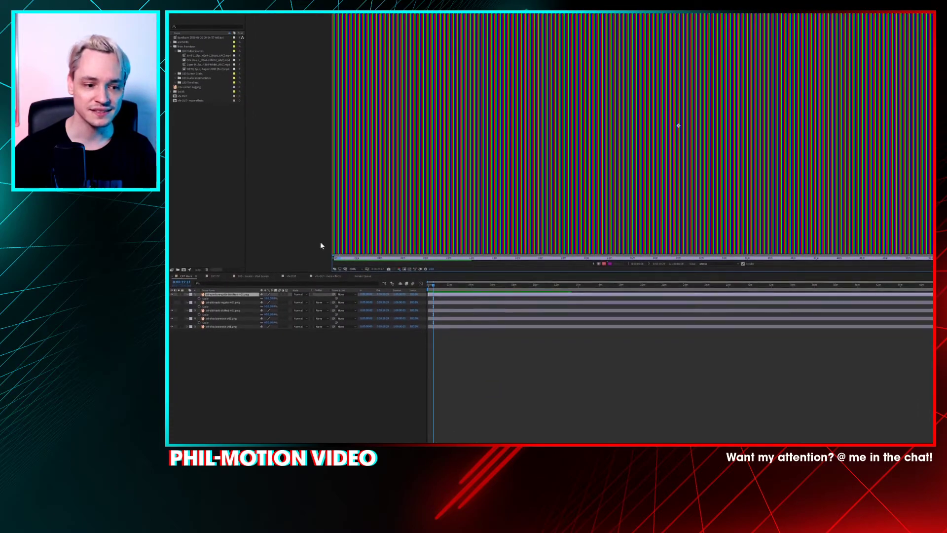
{"action": "left_click", "coordinate": [170, 254]}
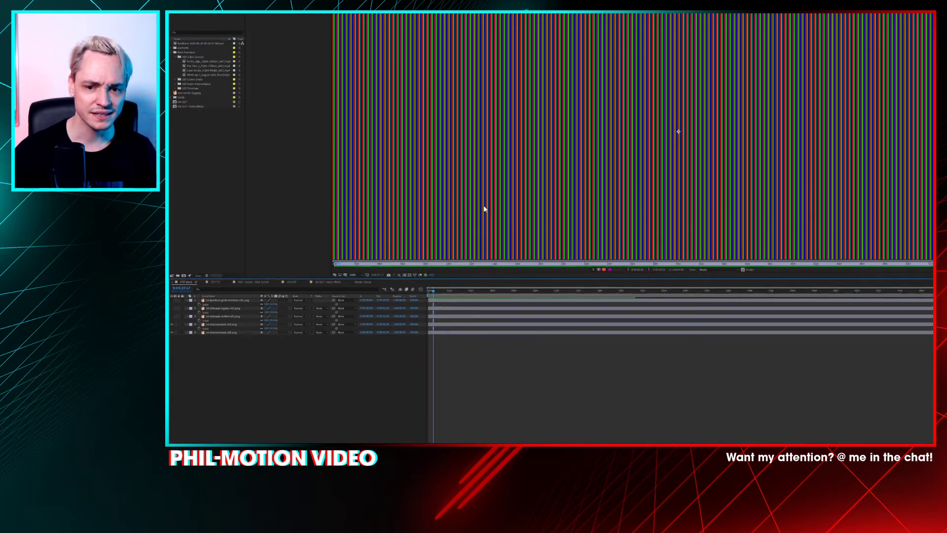
{"action": "scroll", "coordinate": [431, 203], "scroll_direction": "down", "scroll_amount": 4}
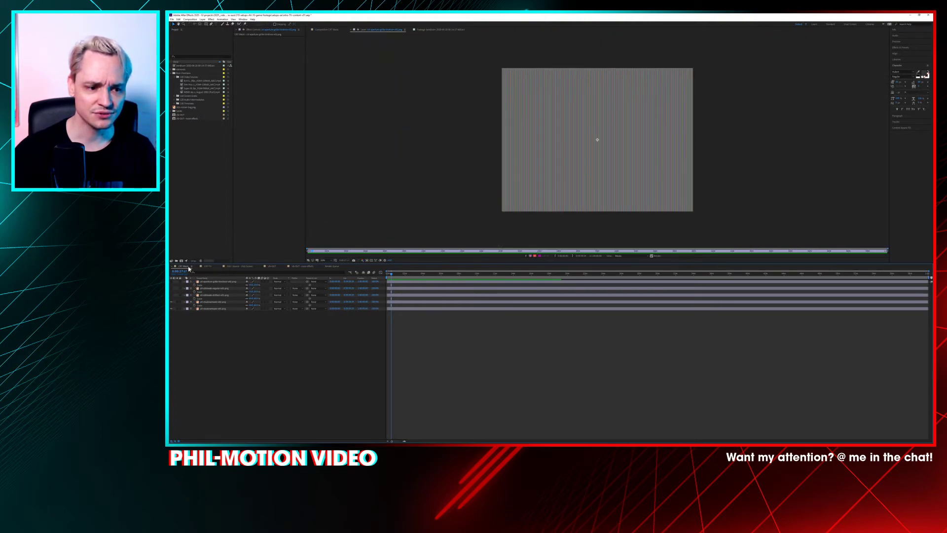
Step: Open the upper shadow mask image layer in the CRT Mask composition and examine its dot pattern
{"action": "left_click", "coordinate": [197, 302]}
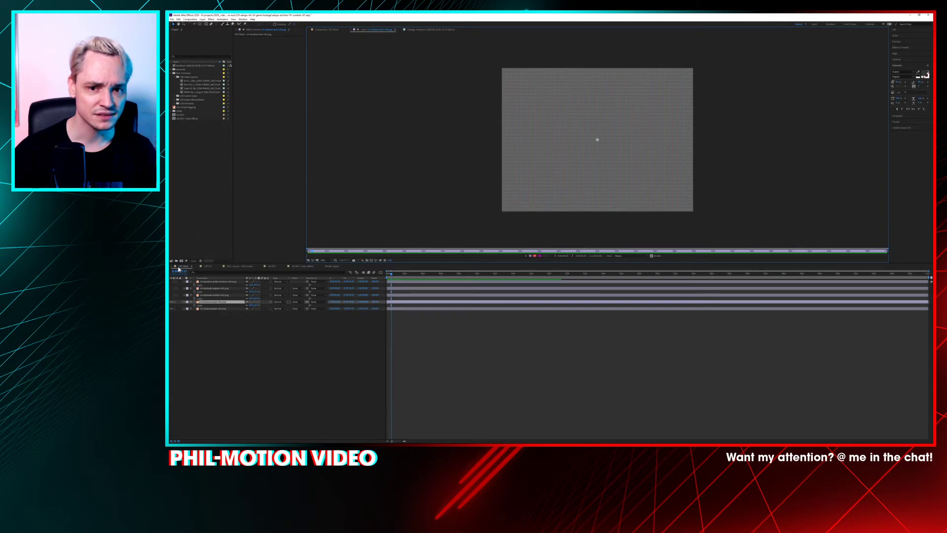
{"action": "scroll", "coordinate": [463, 203], "scroll_direction": "up", "scroll_amount": 5}
{"action": "scroll", "coordinate": [529, 169], "scroll_direction": "down", "scroll_amount": 2}
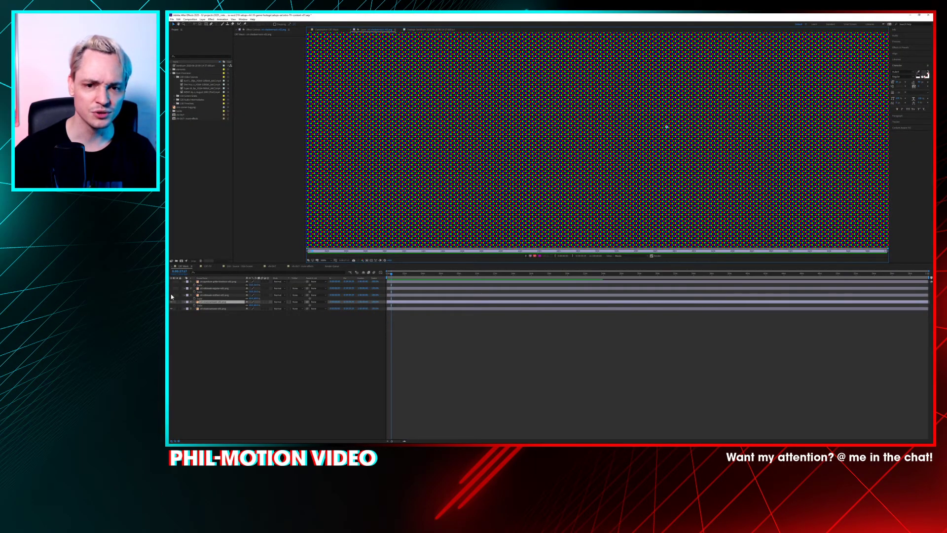
Step: Toggle the third mask layer's visibility, move along the timeline, and inspect the shadow mask dots close up and in full frame
{"action": "left_click", "coordinate": [171, 295]}
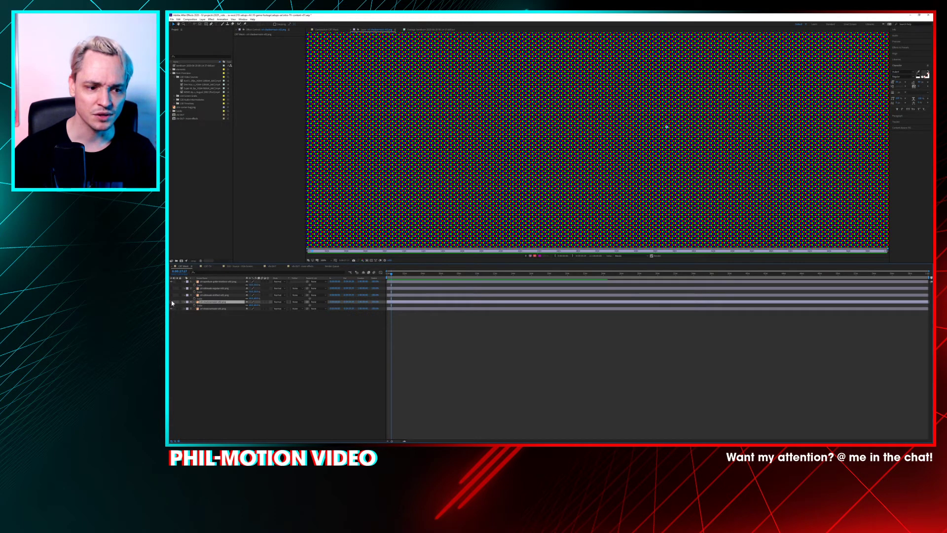
{"action": "left_click", "coordinate": [424, 274]}
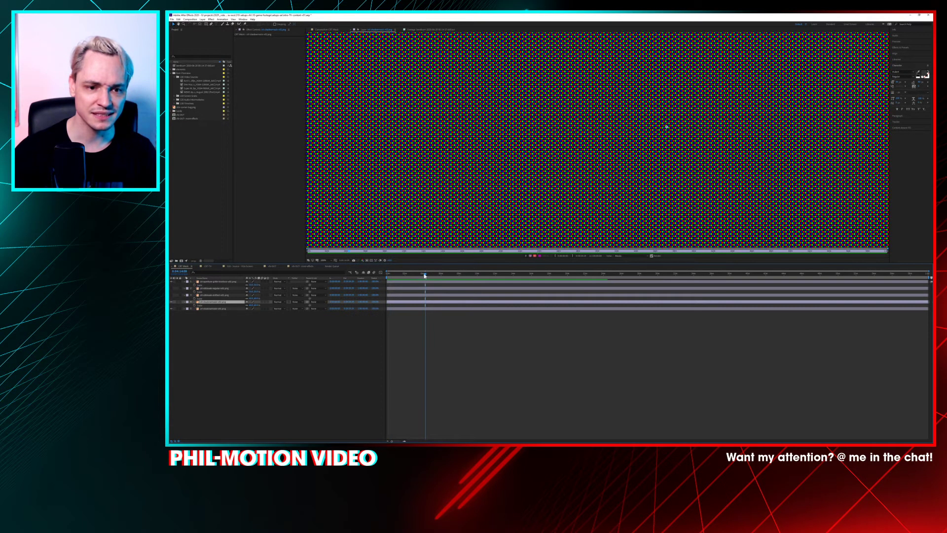
{"action": "left_click", "coordinate": [171, 297]}
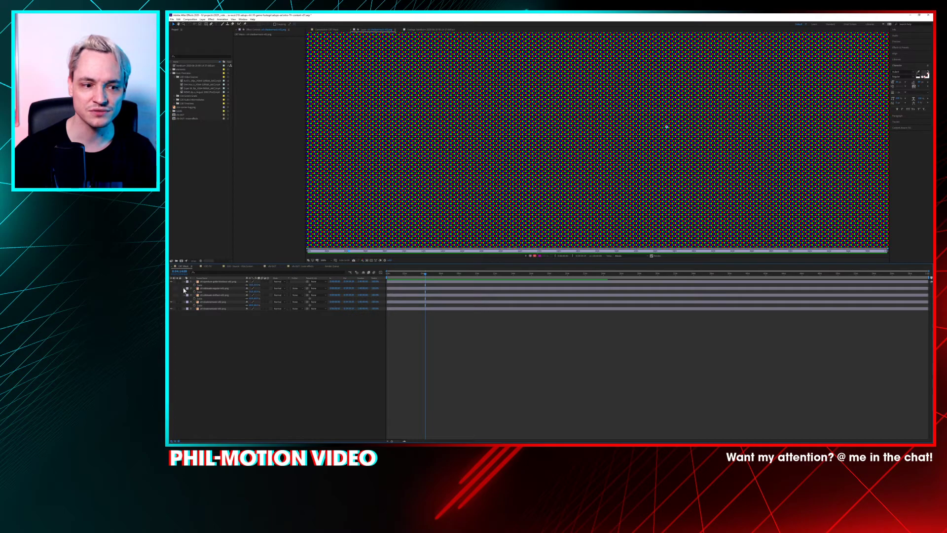
{"action": "left_click_drag", "start_coordinate": [436, 274], "coordinate": [454, 278]}
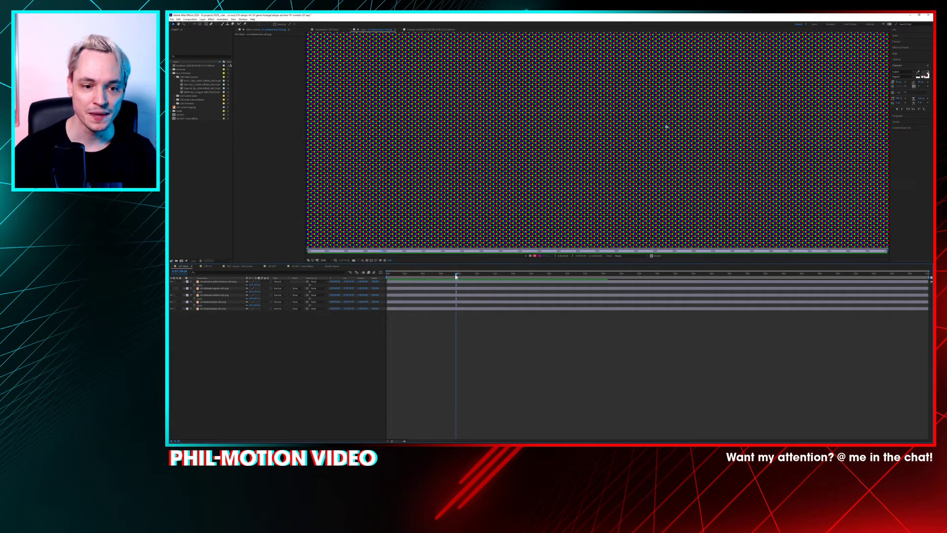
{"action": "scroll", "coordinate": [443, 141], "scroll_direction": "up", "scroll_amount": 3}
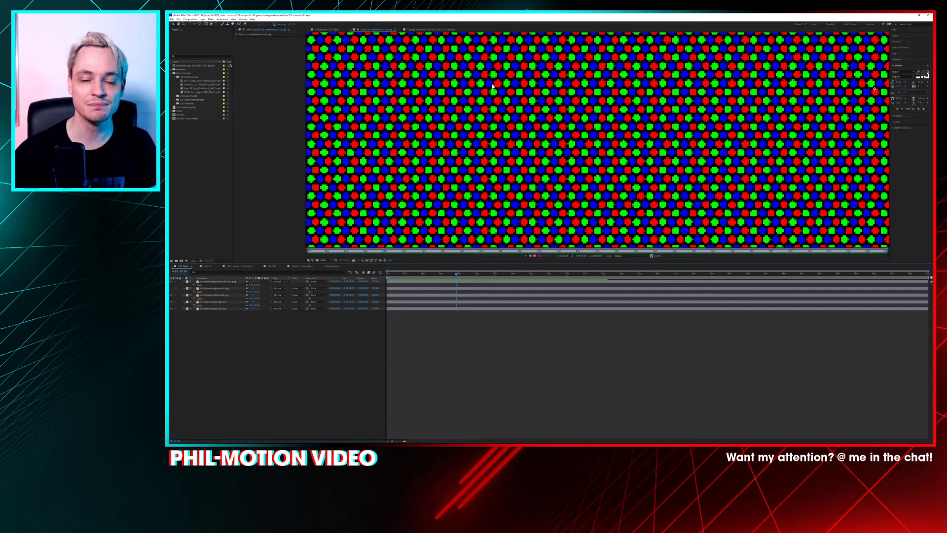
{"action": "scroll", "coordinate": [490, 142], "scroll_direction": "down", "scroll_amount": 8}
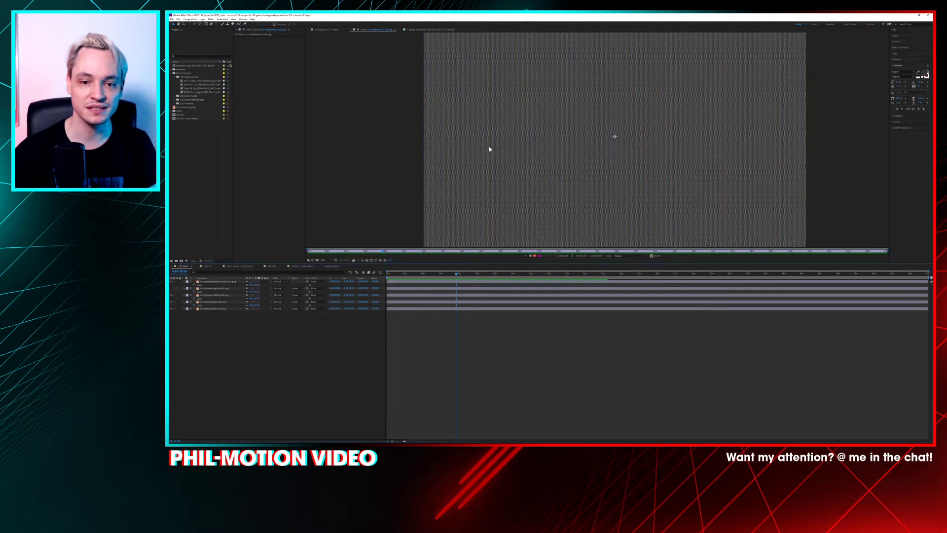
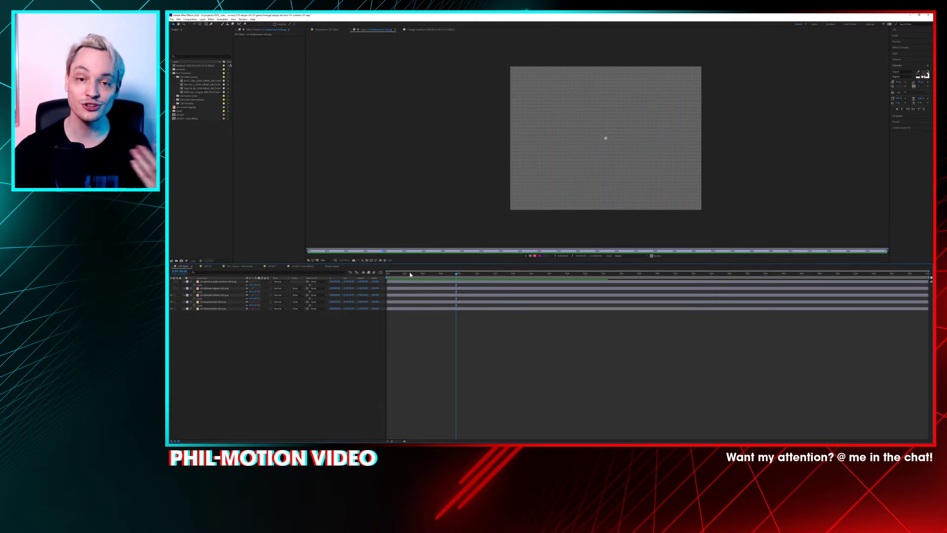
Step: Return to the screen-effect composition and view an earlier point within its work area
{"action": "left_click", "coordinate": [301, 266]}
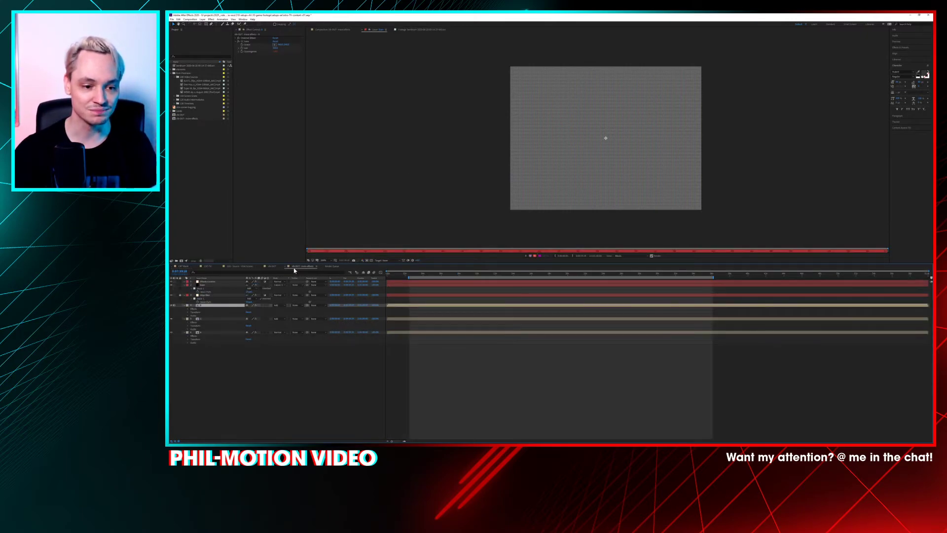
{"action": "left_click", "coordinate": [579, 274]}
{"action": "scroll", "coordinate": [590, 195], "scroll_direction": "down", "scroll_amount": 1}
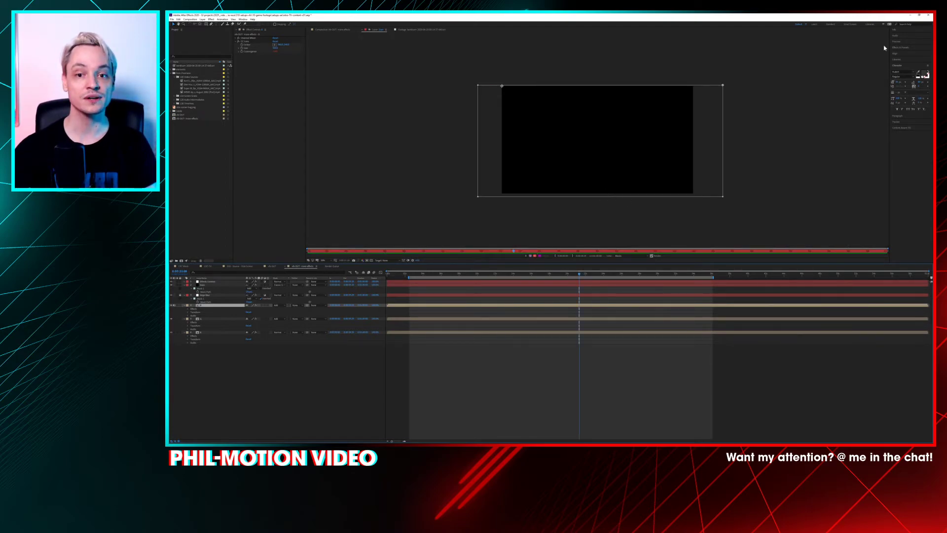
Step: Switch to Premiere Pro and bring the whole Mafia race edit into view in the timeline
{"action": "left_click", "coordinate": [910, 15]}
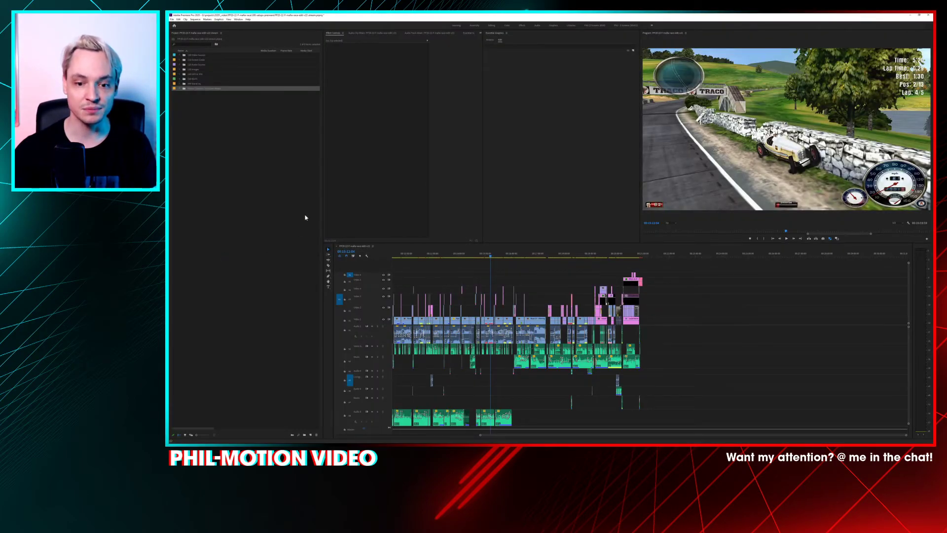
{"action": "left_click_drag", "start_coordinate": [480, 435], "coordinate": [376, 431]}
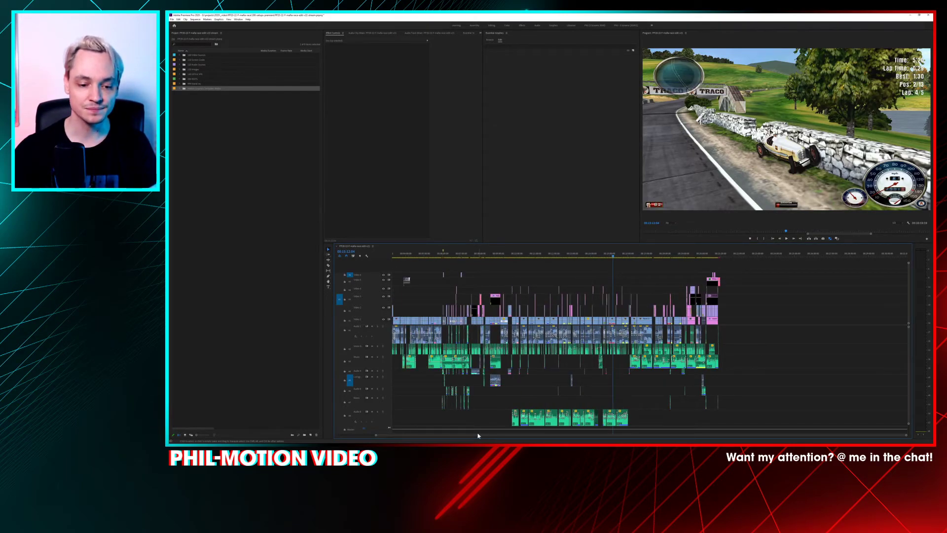
{"action": "left_click_drag", "start_coordinate": [448, 435], "coordinate": [378, 435]}
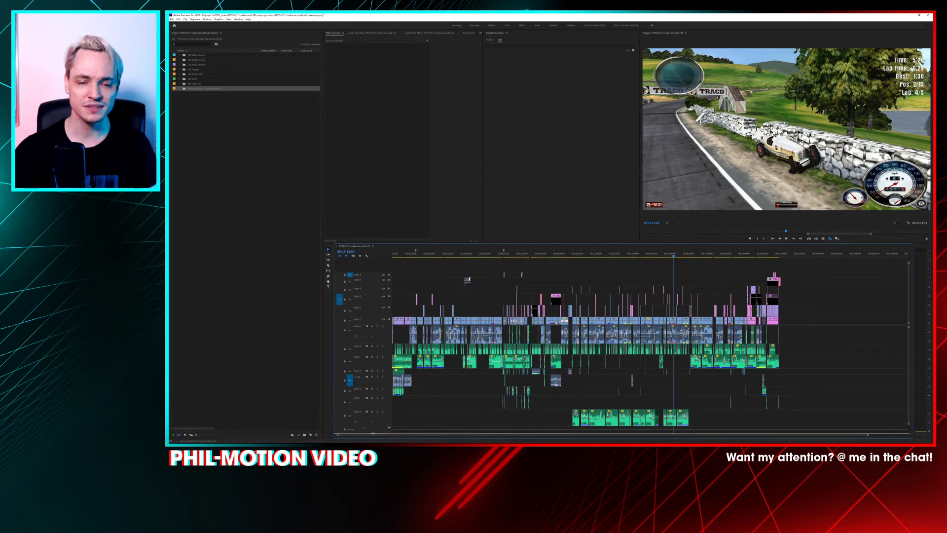